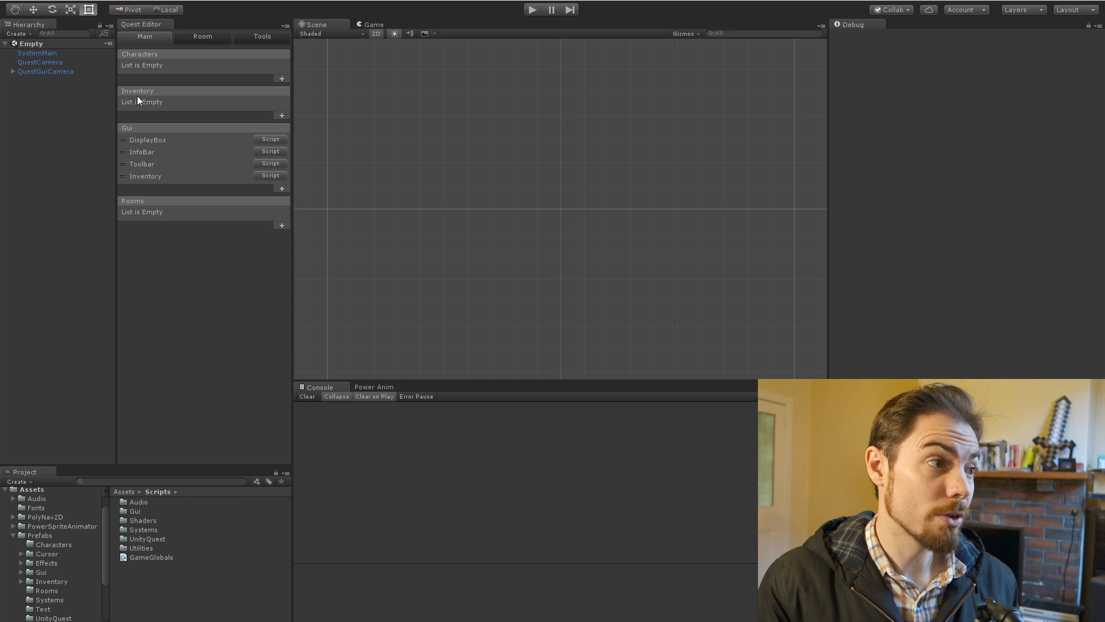
Step: Create a new room named Lab
{"action": "left_click", "coordinate": [282, 226]}
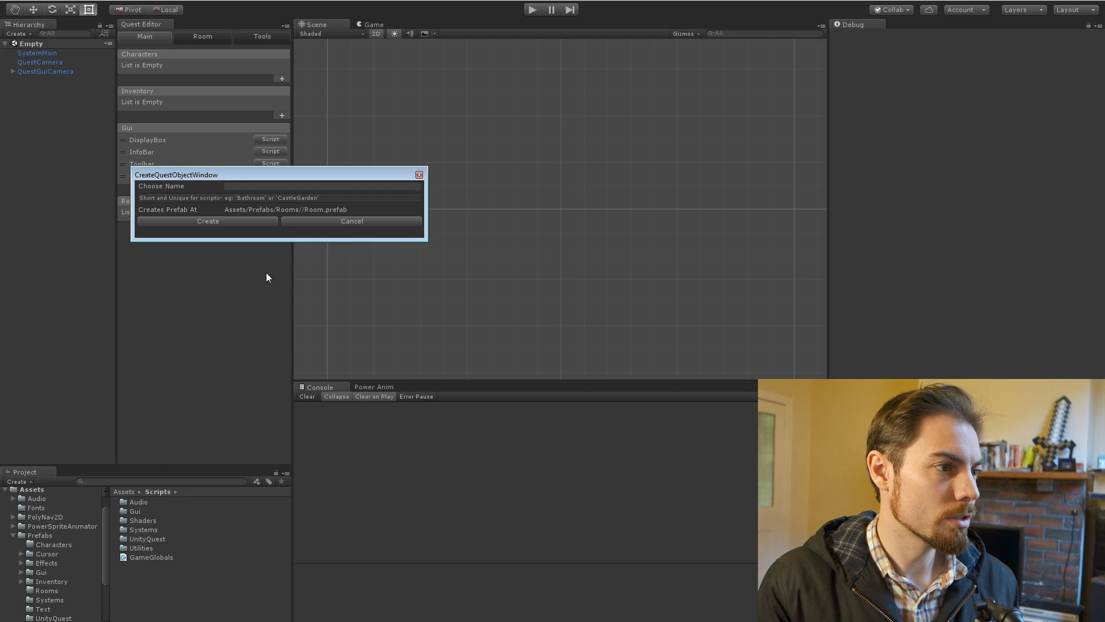
{"action": "left_click", "coordinate": [258, 188]}
{"action": "type", "text": "La"}
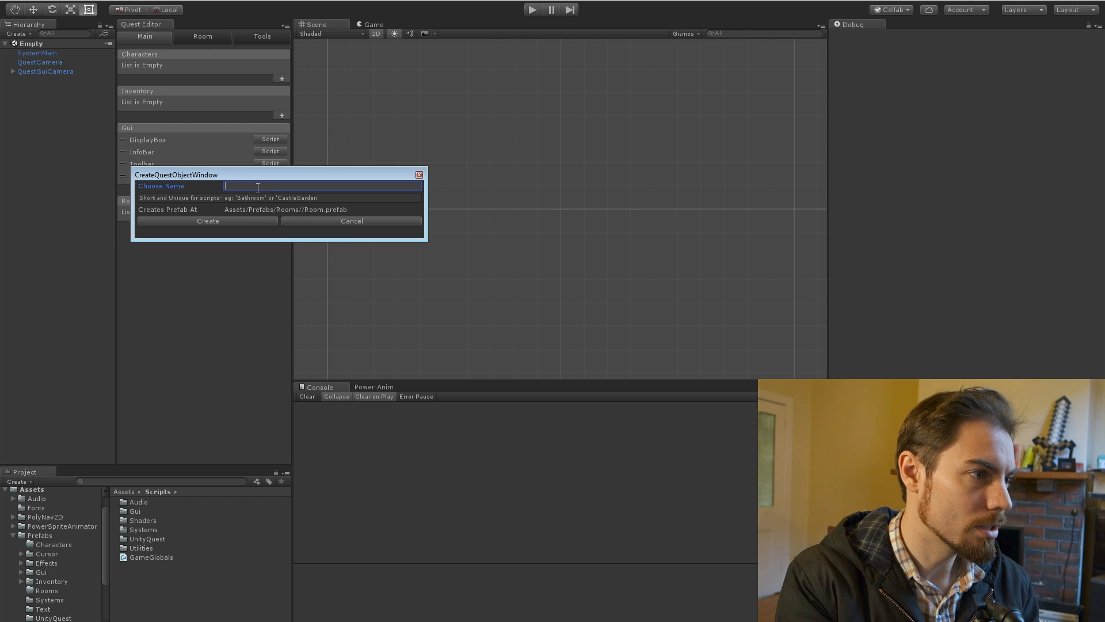
{"action": "type", "text": "b"}
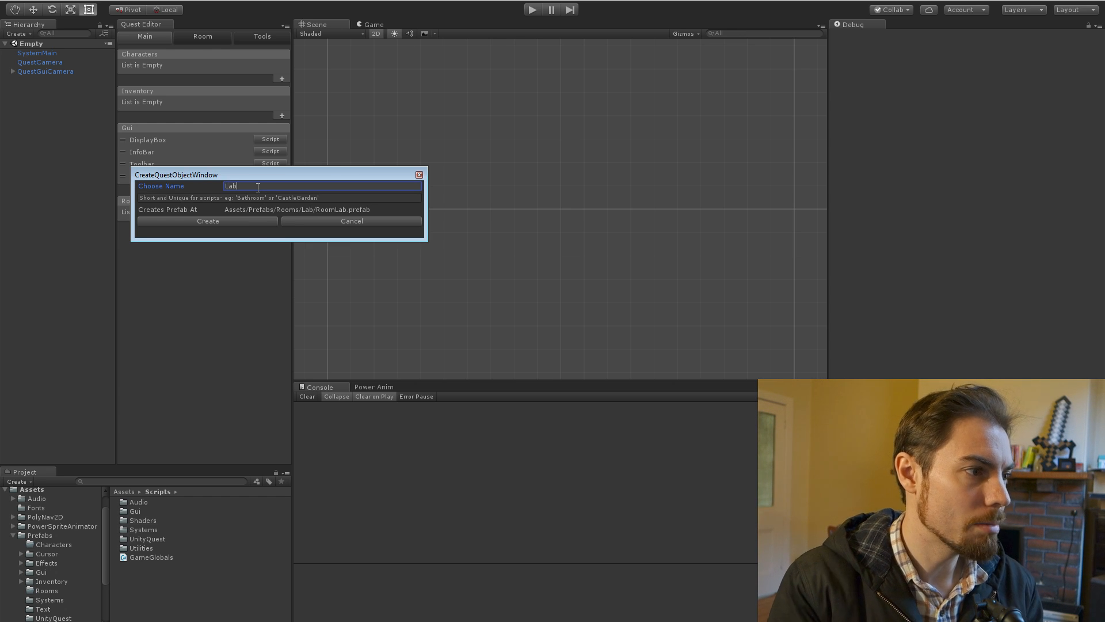
{"action": "left_click", "coordinate": [218, 222]}
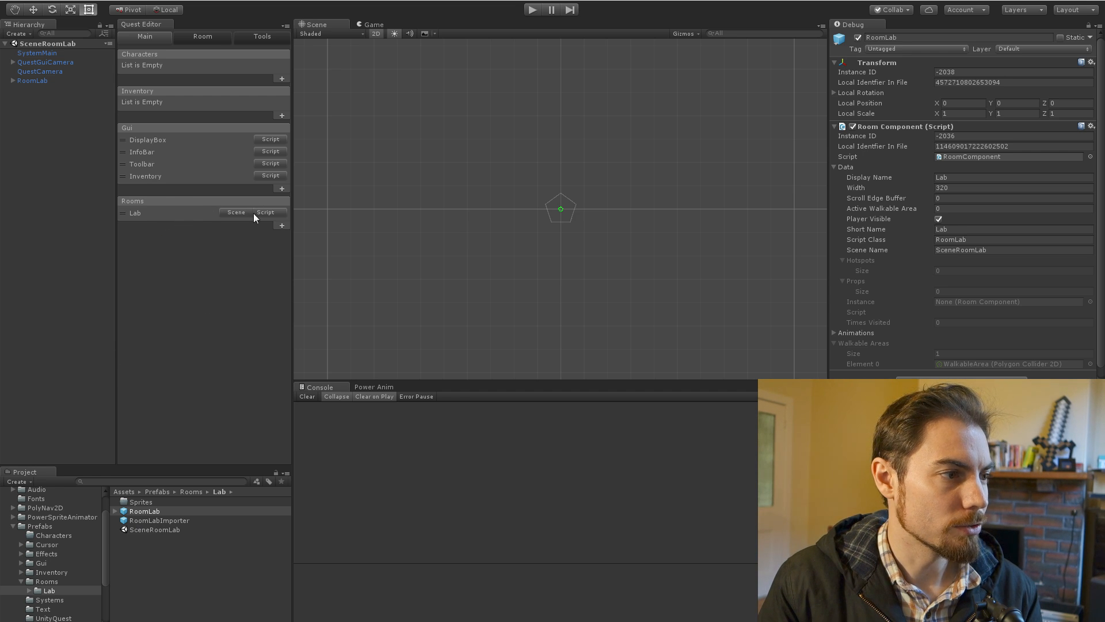
Step: Open the Lab room's scene and show the room's hotspot, prop and walkable area settings
{"action": "left_click", "coordinate": [144, 214]}
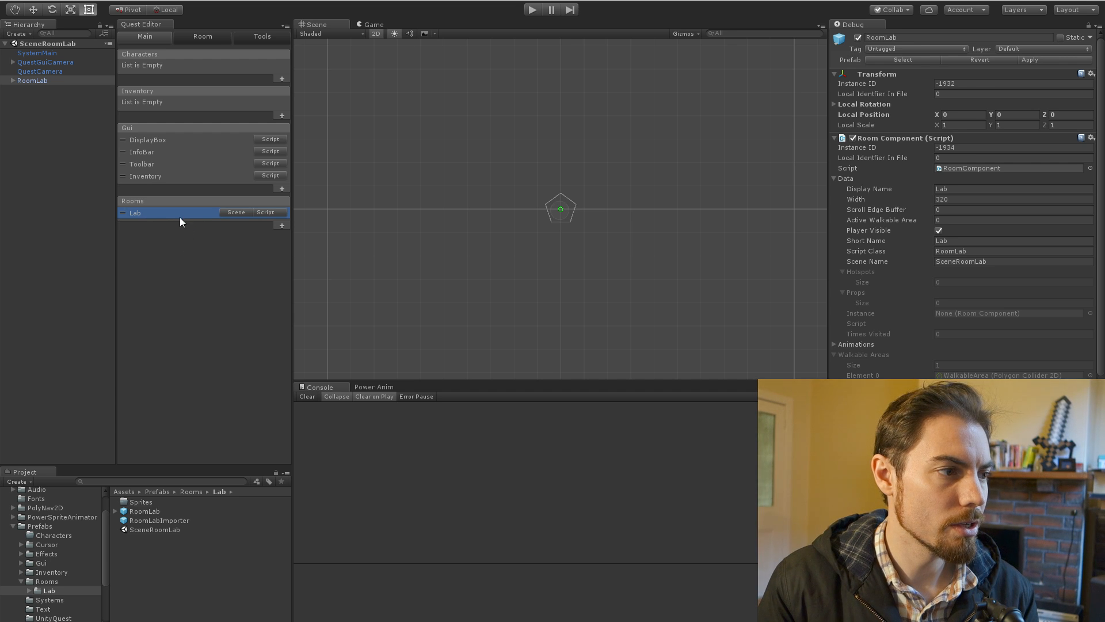
{"action": "left_click", "coordinate": [233, 213]}
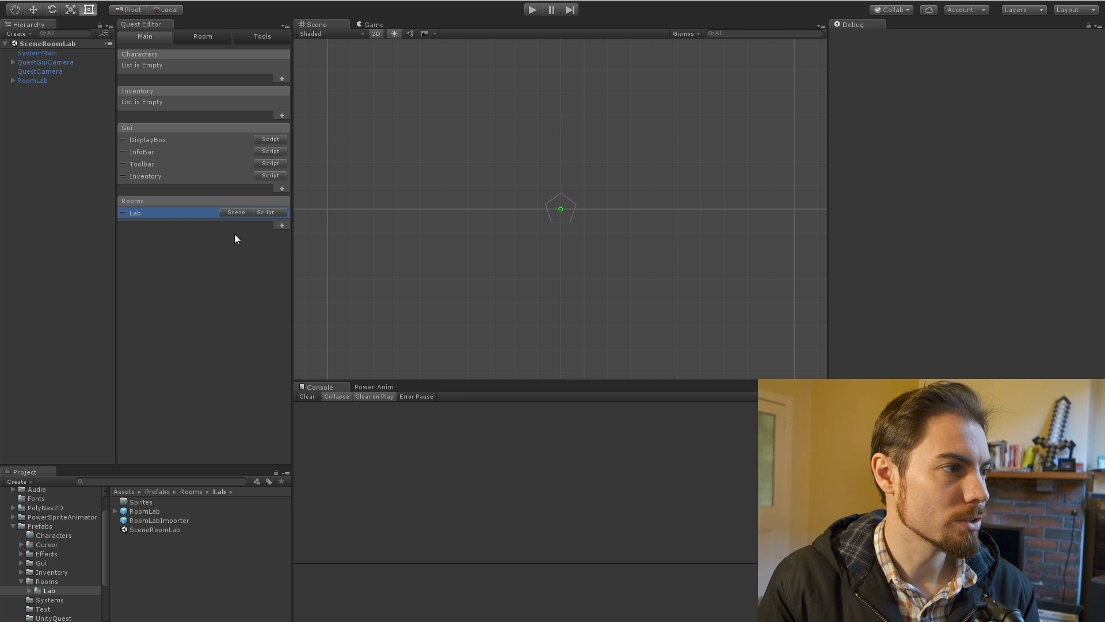
{"action": "left_click", "coordinate": [203, 37]}
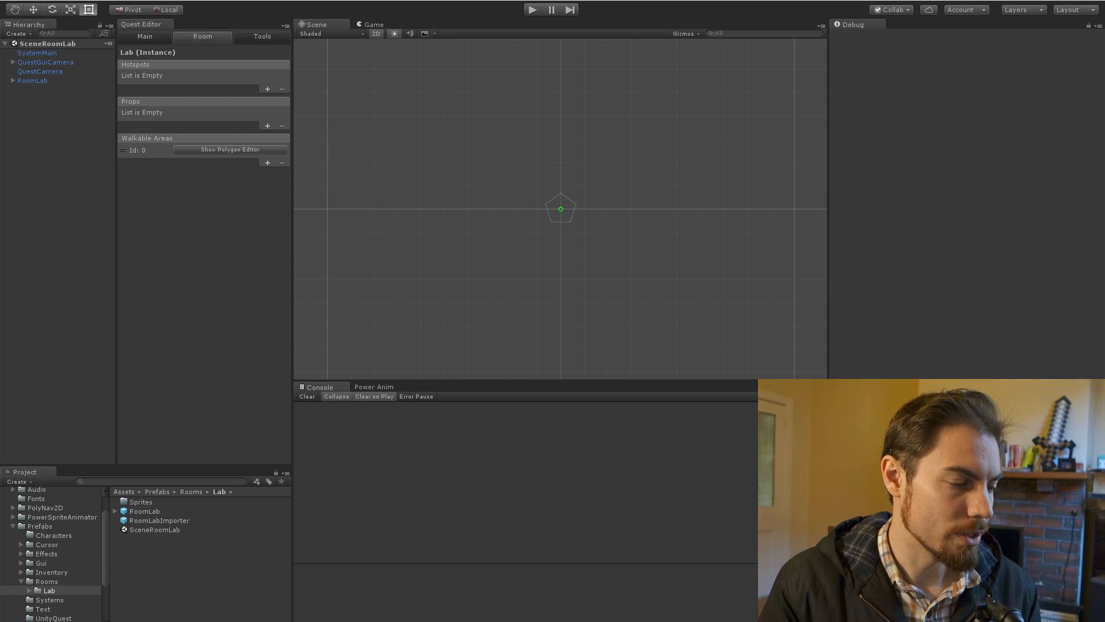
Step: Switch to Aseprite by opening AdventureJam.ase from the PowerQuestVid folder
{"action": "key", "text": "alt+Tab"}
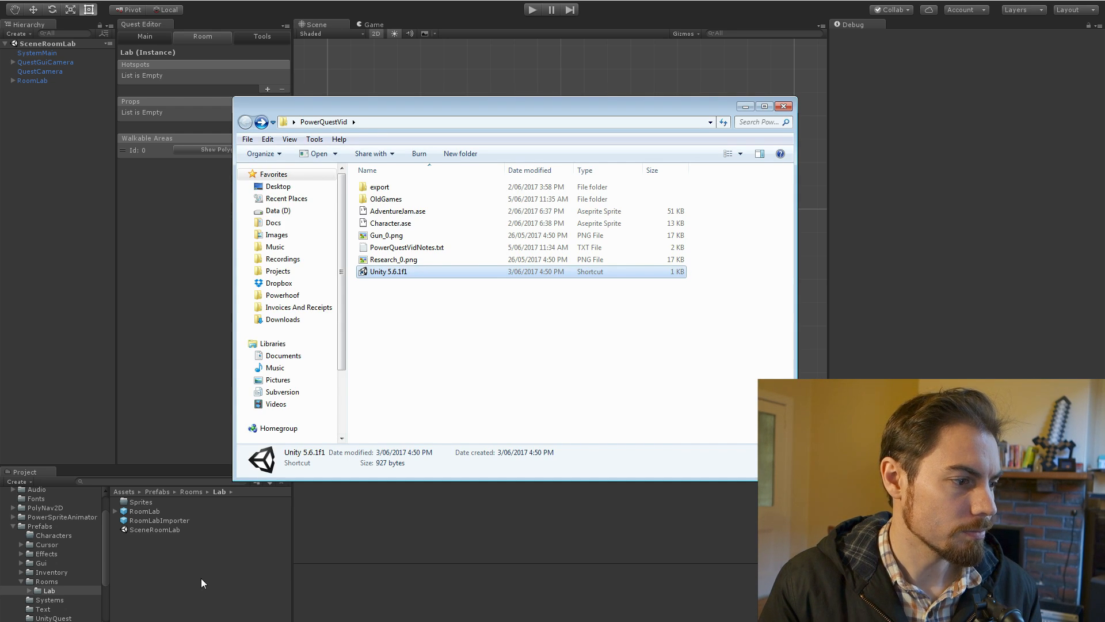
{"action": "double_click", "coordinate": [396, 212]}
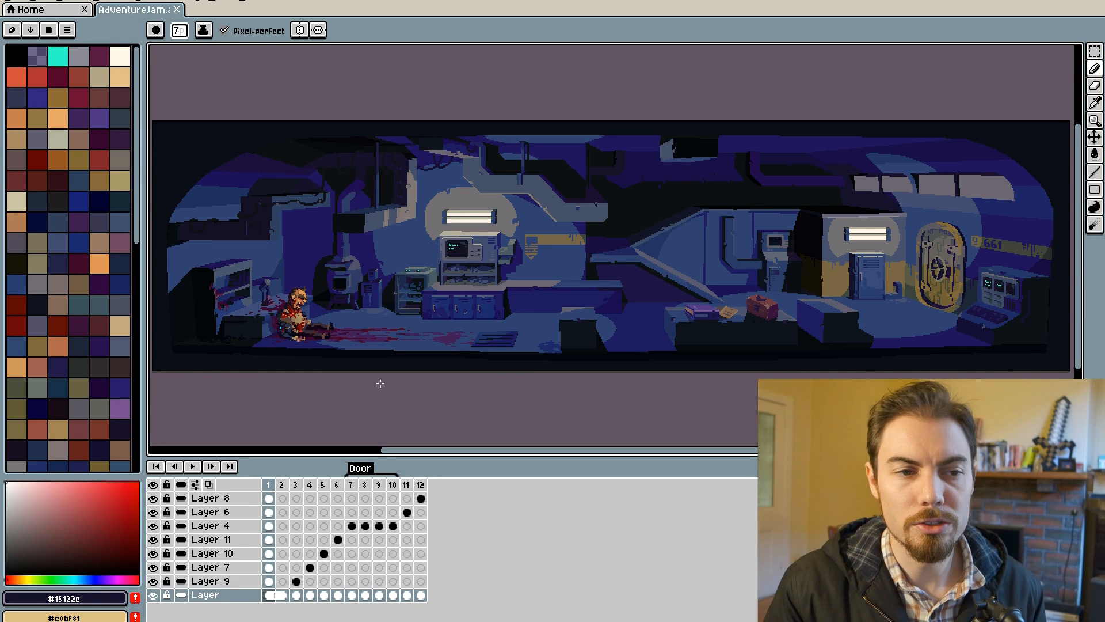
Step: Step through all the frames of the lab artwork to examine the background and the separated prop sprites
{"action": "left_click", "coordinate": [282, 484]}
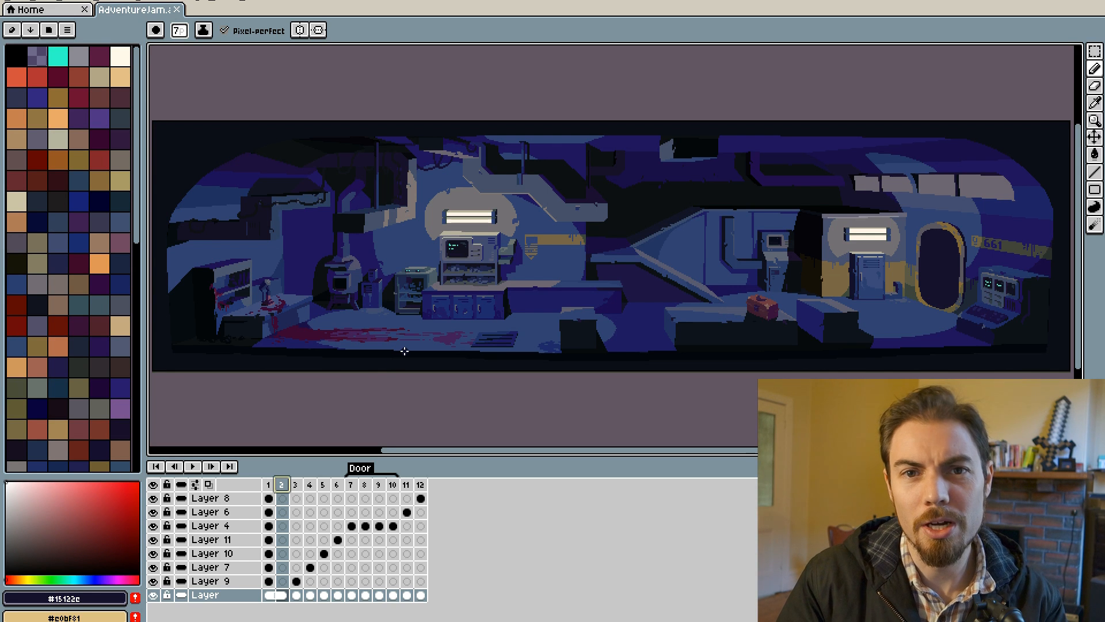
{"action": "left_click", "coordinate": [297, 487]}
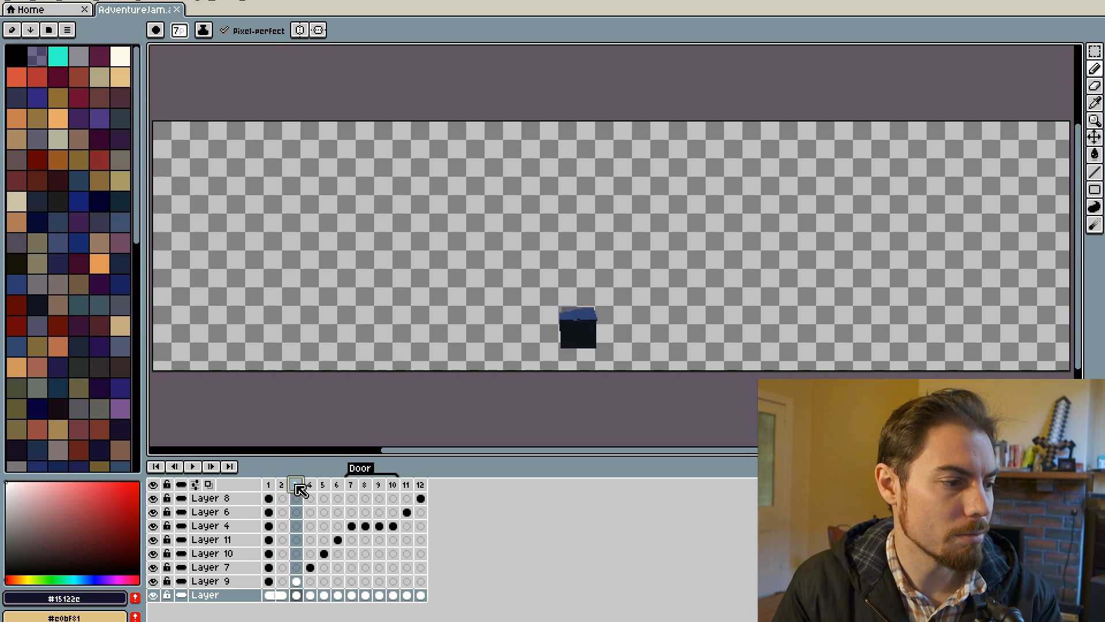
{"action": "left_click", "coordinate": [286, 486]}
{"action": "key", "text": "Right"}
{"action": "key", "text": "Right"}
{"action": "key", "text": "Right"}
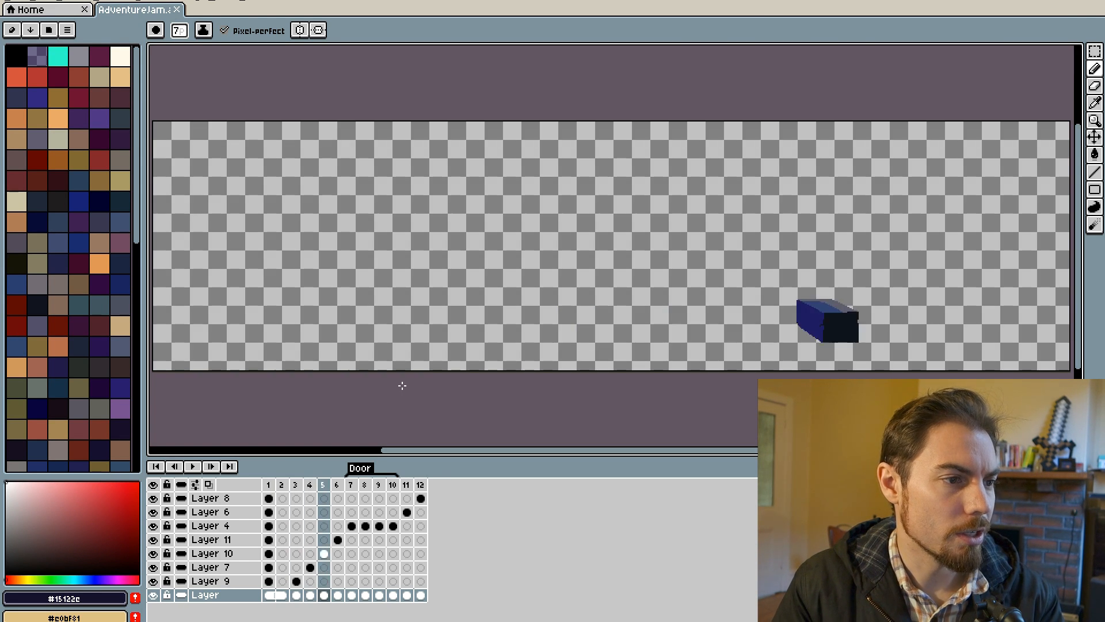
{"action": "key", "text": "Right"}
{"action": "key", "text": "Right"}
{"action": "key", "text": "Right"}
{"action": "key", "text": "Right"}
{"action": "key", "text": "Right"}
{"action": "key", "text": "Right"}
{"action": "key", "text": "Right"}
{"action": "key", "text": "Right"}
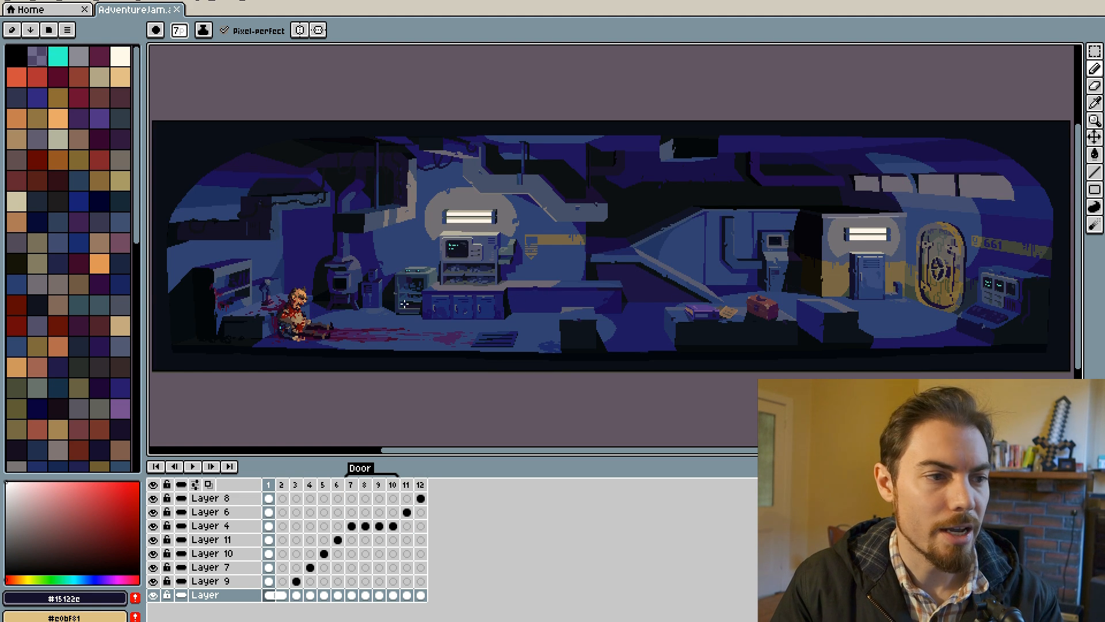
{"action": "key", "text": "Right"}
{"action": "key", "text": "Right"}
{"action": "key", "text": "Right"}
{"action": "key", "text": "Right"}
{"action": "key", "text": "Right"}
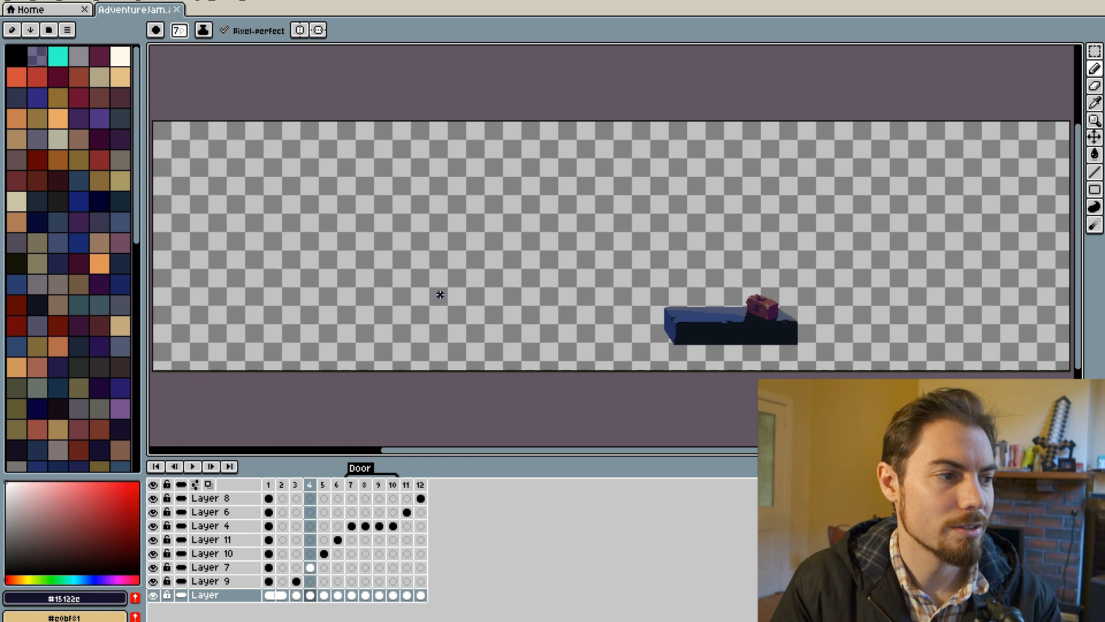
{"action": "key", "text": "Right"}
{"action": "key", "text": "Right"}
{"action": "key", "text": "Right"}
{"action": "key", "text": "Right"}
{"action": "key", "text": "Right"}
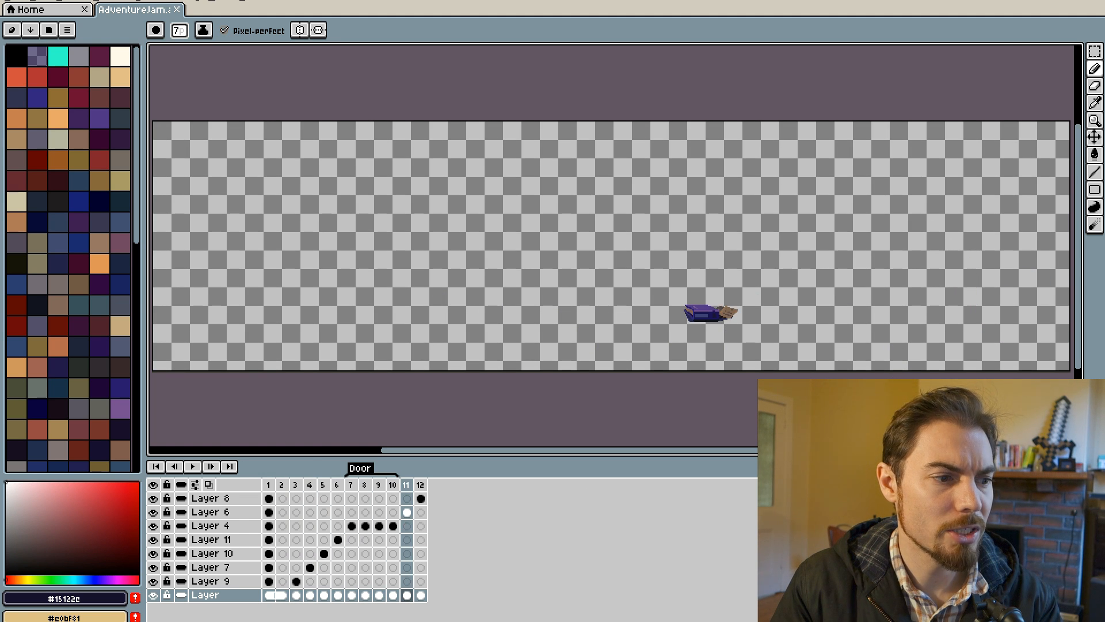
{"action": "key", "text": "Right"}
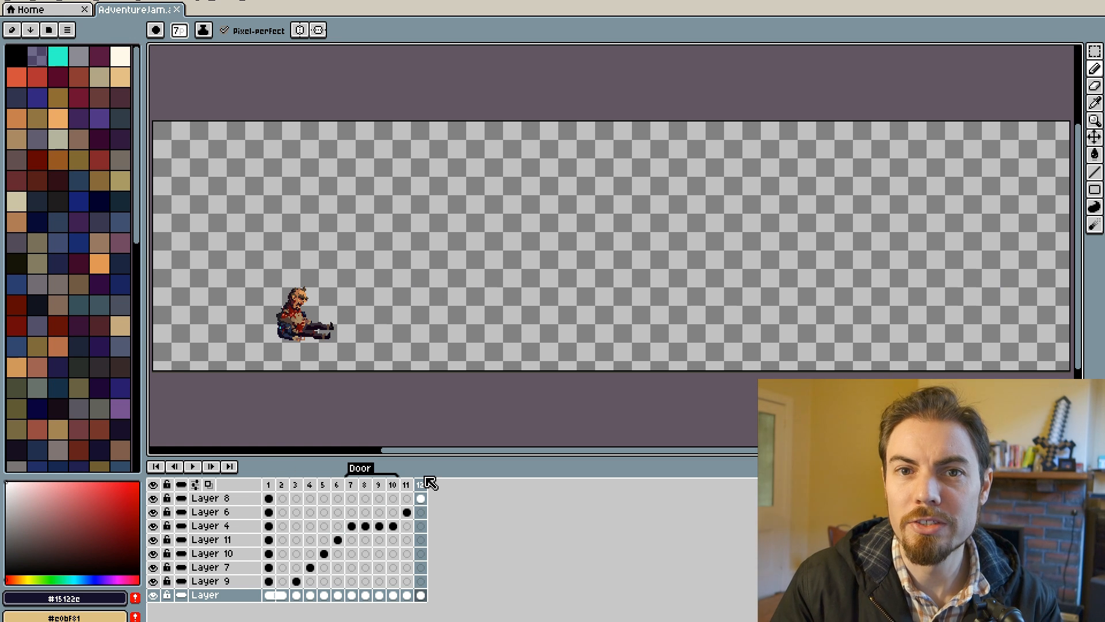
Step: Compare the full-room frame with the background frame, and examine the Door animation in frames 7 to 10
{"action": "left_click", "coordinate": [269, 485]}
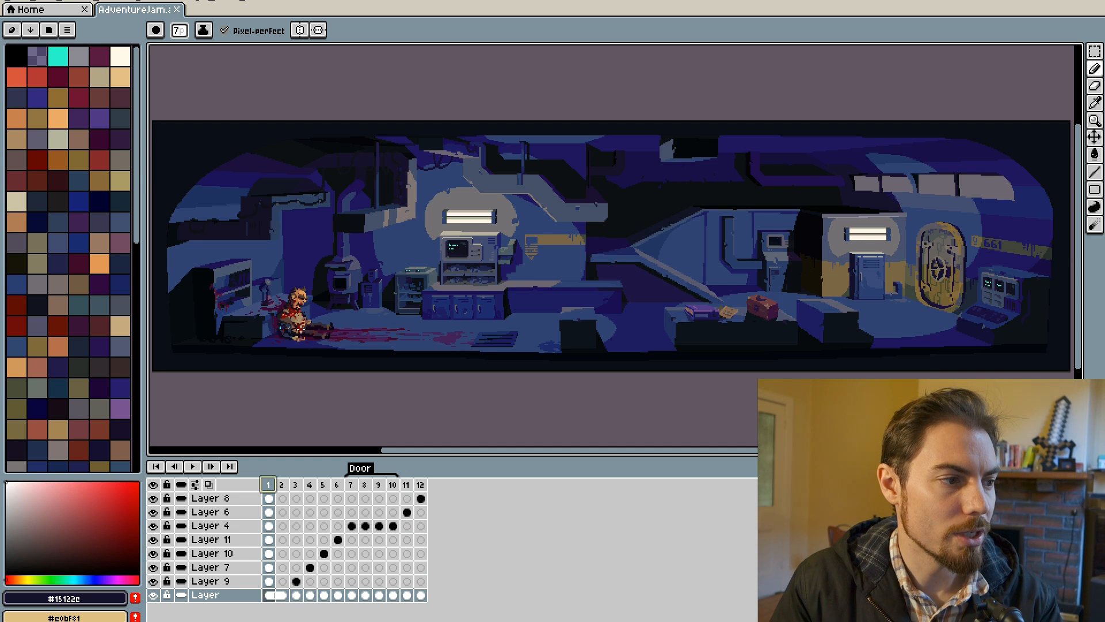
{"action": "key", "text": "Right"}
{"action": "key", "text": "Left"}
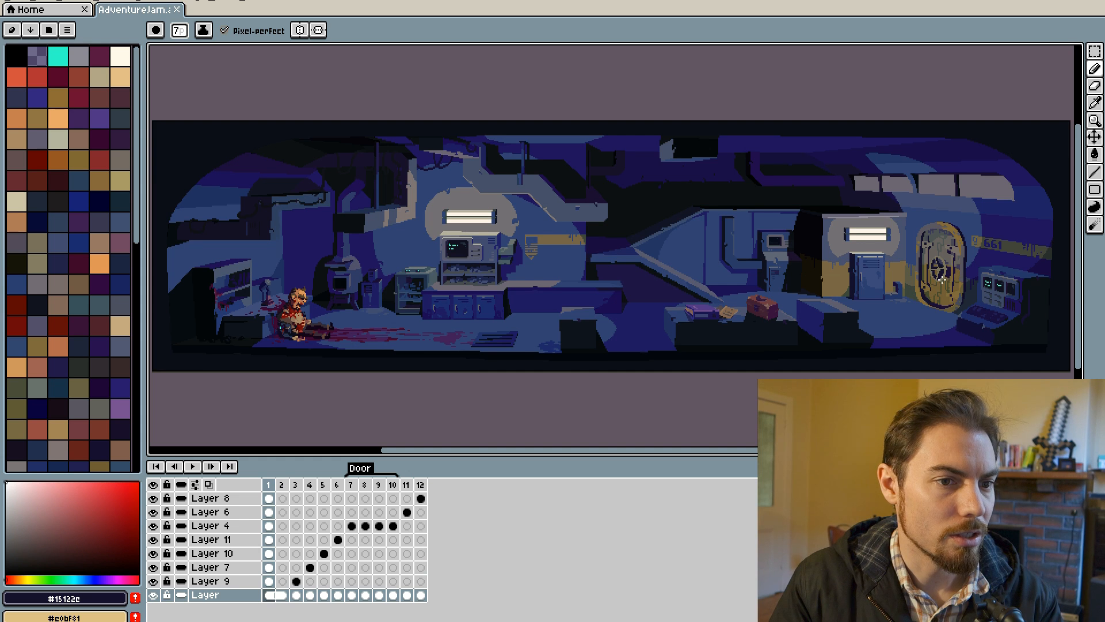
{"action": "left_click", "coordinate": [352, 485]}
{"action": "key", "text": "Right"}
{"action": "key", "text": "Right"}
{"action": "key", "text": "Right"}
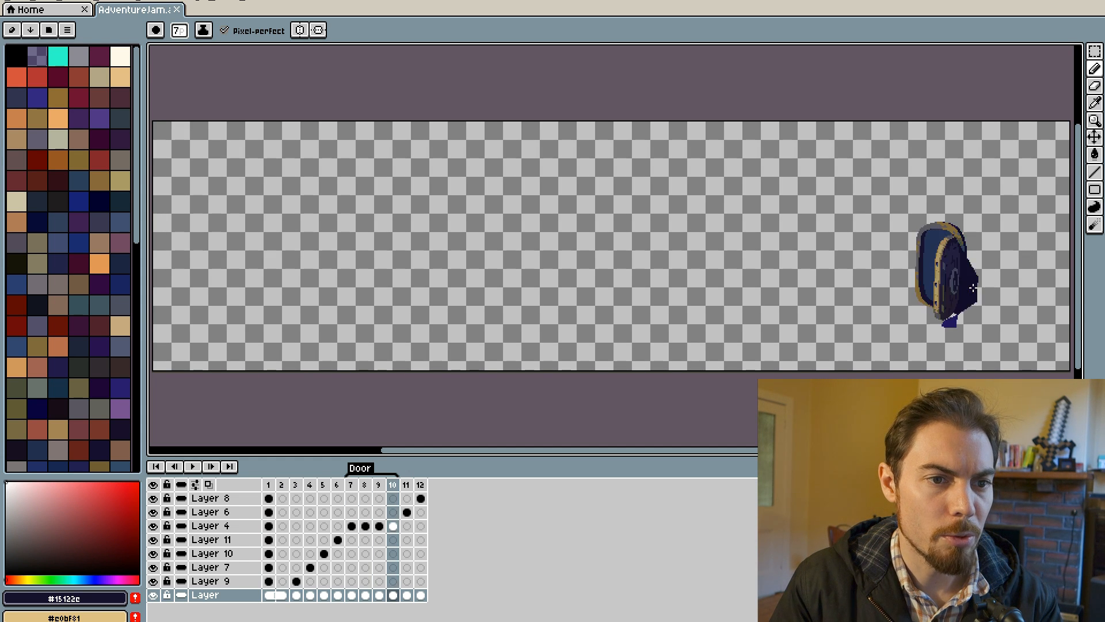
{"action": "key", "text": "Right"}
{"action": "key", "text": "Left"}
{"action": "key", "text": "Left"}
{"action": "key", "text": "Left"}
{"action": "key", "text": "Right"}
{"action": "key", "text": "Right"}
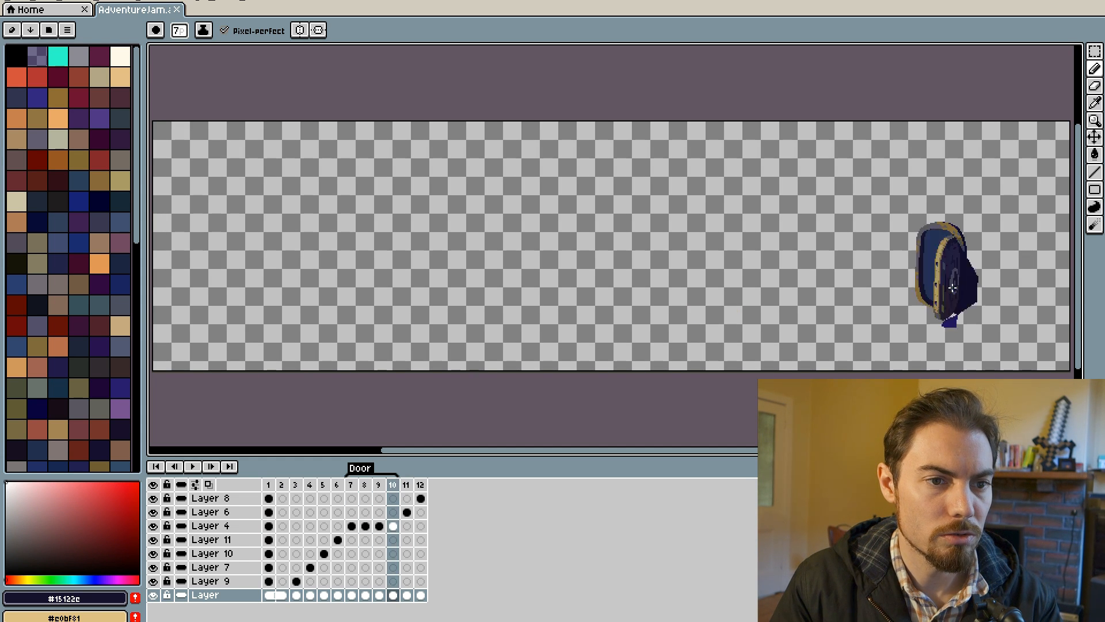
{"action": "key", "text": "Right"}
{"action": "key", "text": "Right"}
{"action": "key", "text": "Left"}
{"action": "key", "text": "Left"}
{"action": "key", "text": "Left"}
{"action": "key", "text": "Left"}
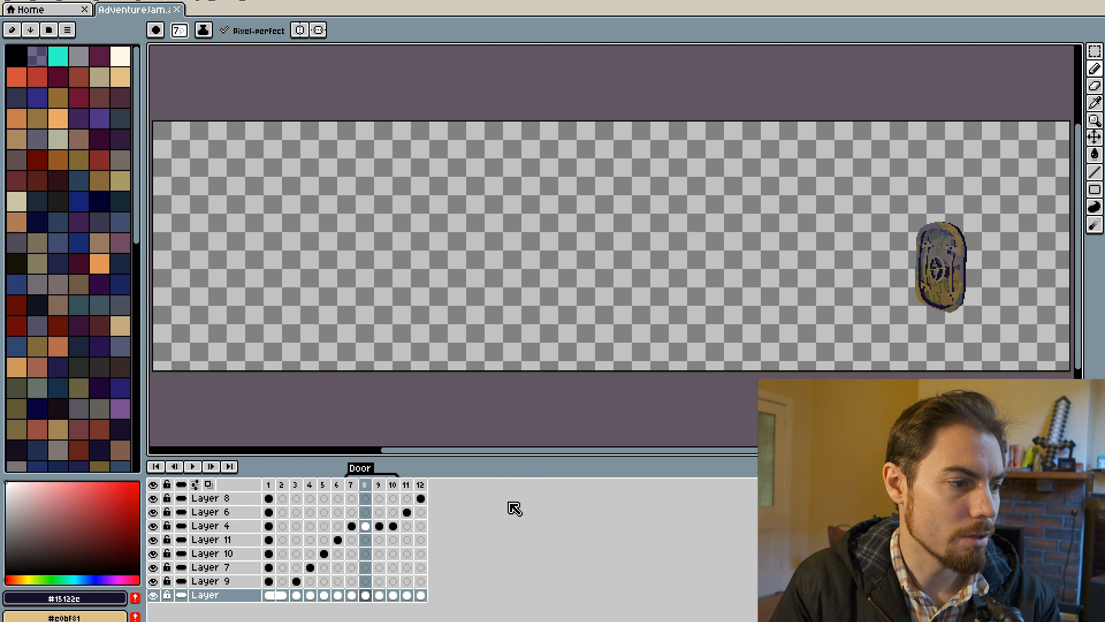
Step: Go back through the early frames to examine the foreground crates in frames 3 to 5, and return to frame 1
{"action": "key", "text": "Left"}
{"action": "key", "text": "Left"}
{"action": "key", "text": "Left"}
{"action": "key", "text": "Left"}
{"action": "key", "text": "Left"}
{"action": "key", "text": "Left"}
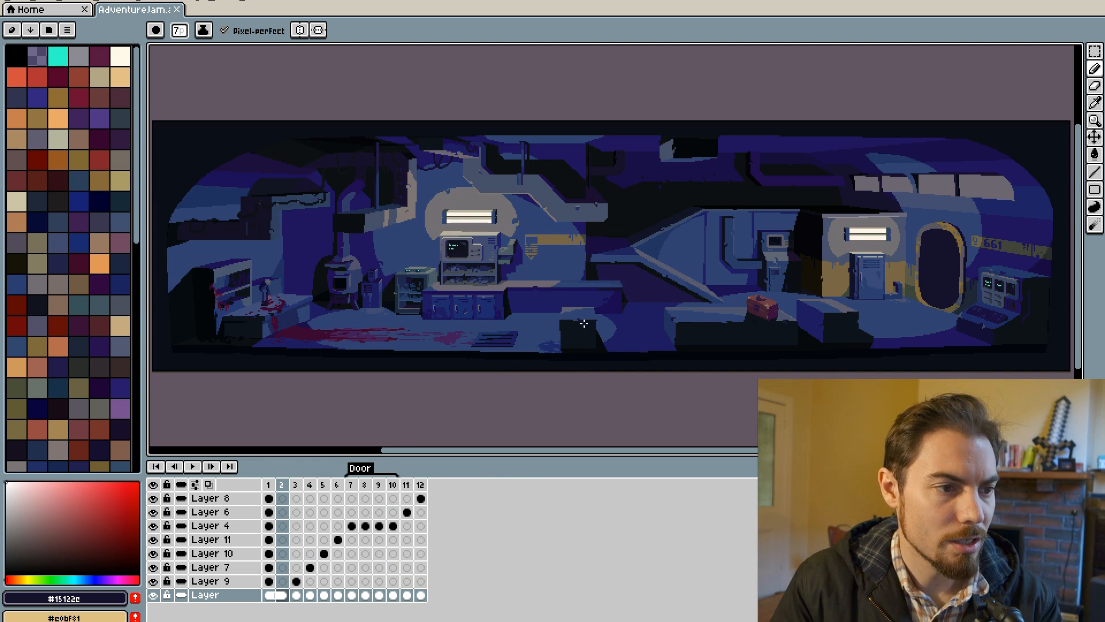
{"action": "key", "text": "Right"}
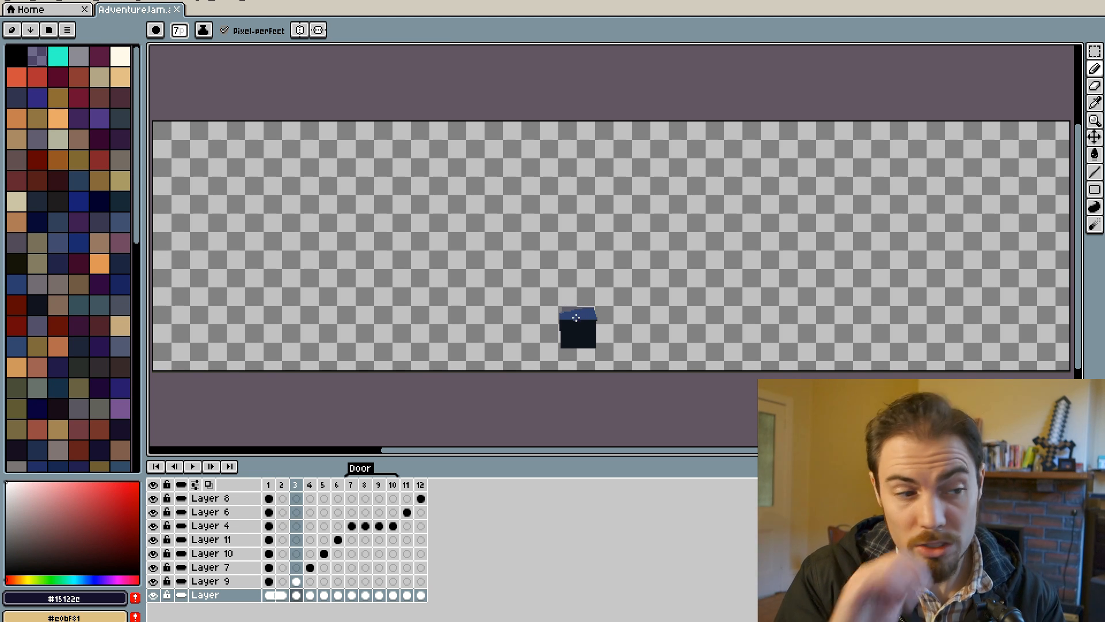
{"action": "key", "text": "Right"}
{"action": "key", "text": "Right"}
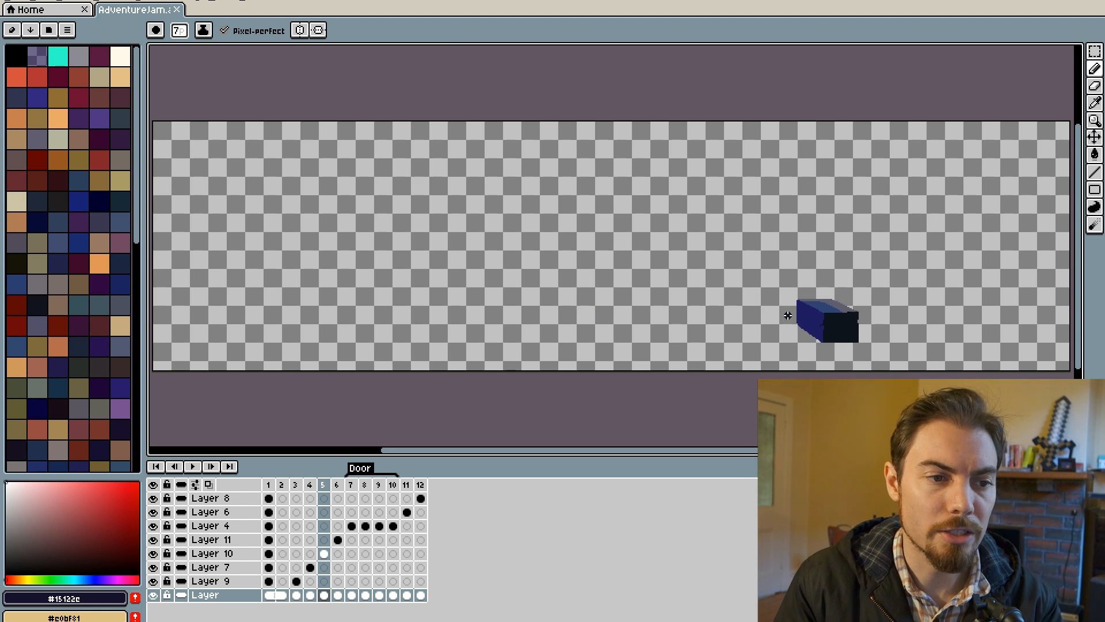
{"action": "key", "text": "Left"}
{"action": "key", "text": "Left"}
{"action": "key", "text": "Left"}
{"action": "key", "text": "Left"}
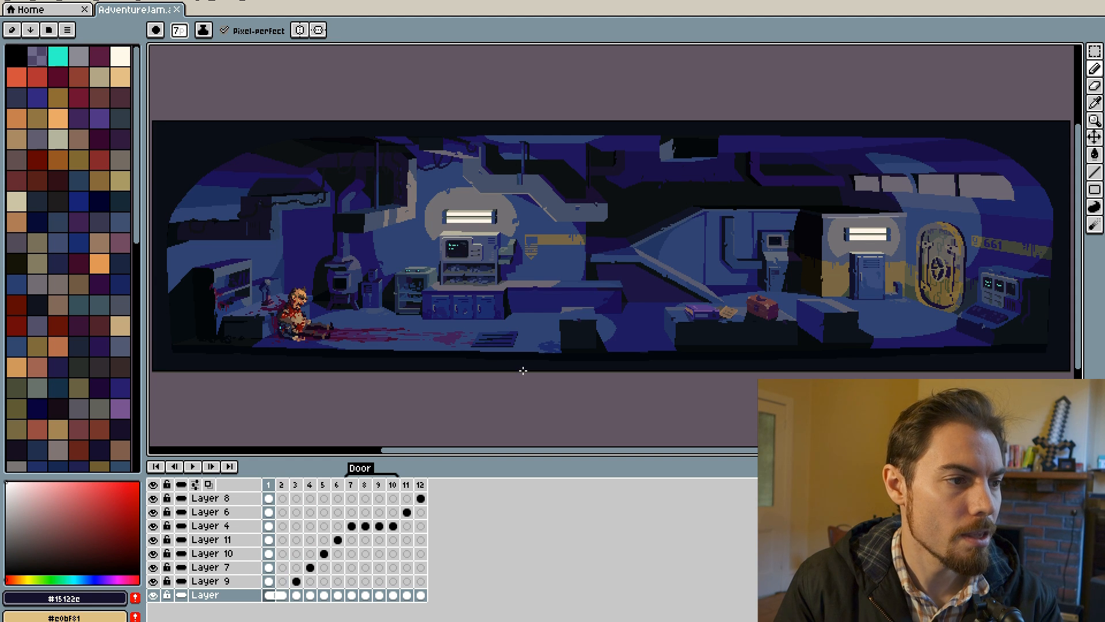
Step: Save a copy of the sprite as a PNG sequence named AdventureJam_1.png in the export folder
{"action": "left_click", "coordinate": [22, 2]}
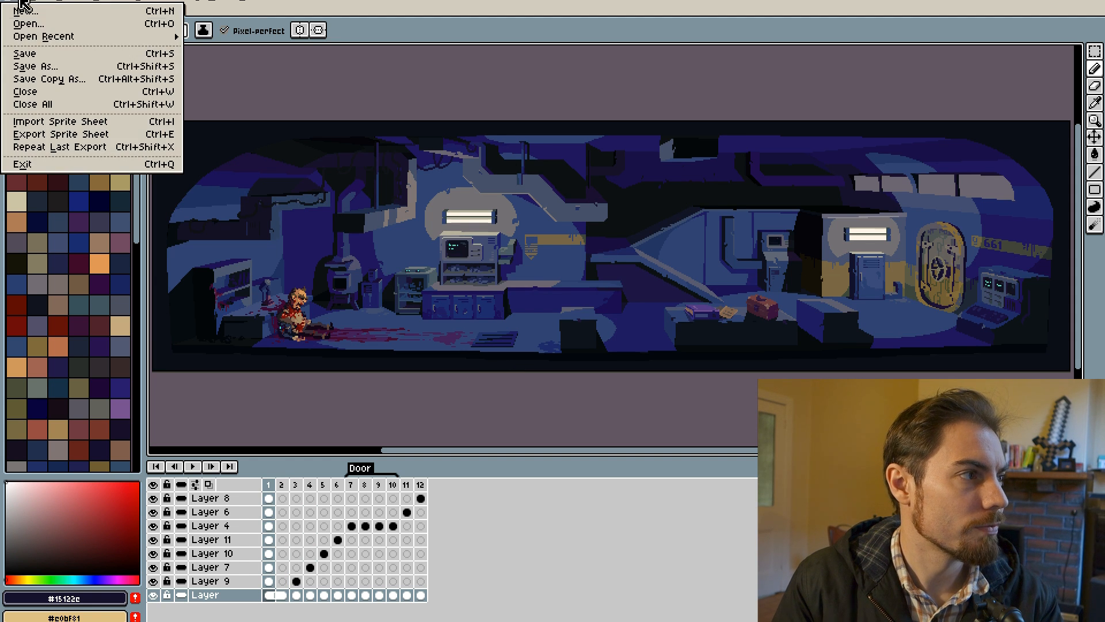
{"action": "left_click", "coordinate": [49, 79]}
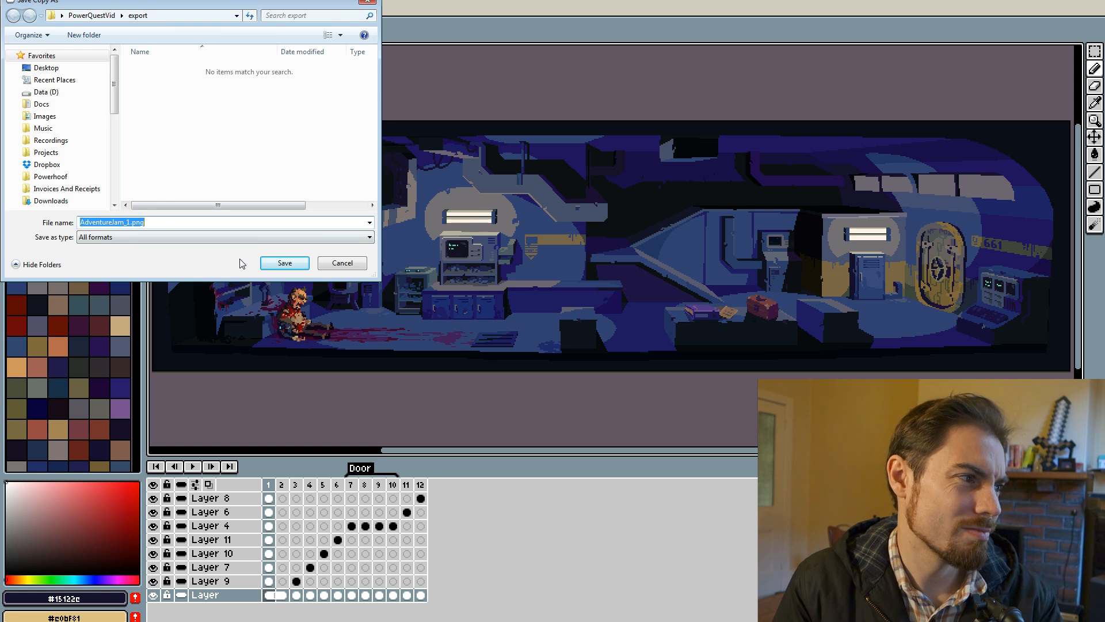
{"action": "left_click", "coordinate": [276, 265]}
{"action": "left_click", "coordinate": [505, 365]}
{"action": "left_click", "coordinate": [514, 348]}
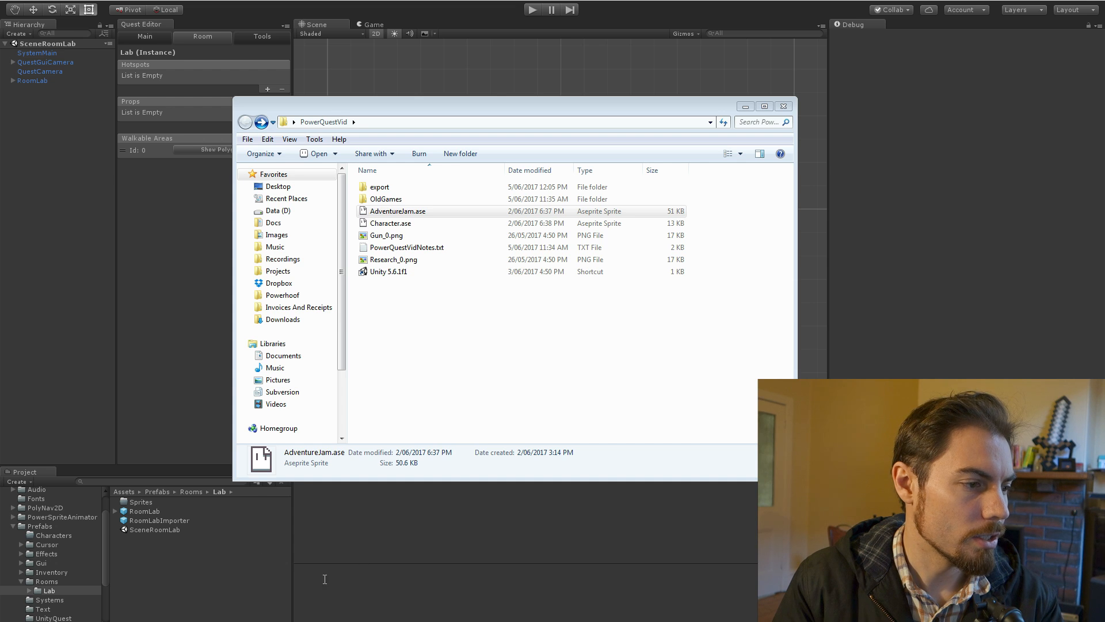
Step: Switch back to Unity, select the RoomLabImporter asset and set its inspector from debug to normal mode
{"action": "left_click", "coordinate": [175, 521]}
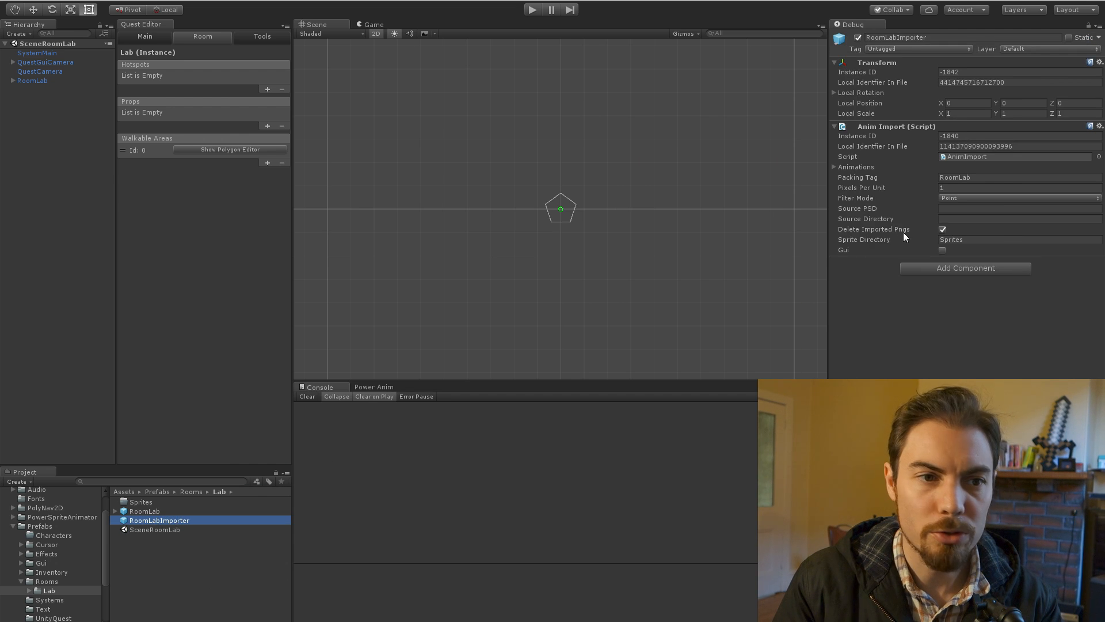
{"action": "left_click", "coordinate": [1096, 26]}
{"action": "left_click", "coordinate": [1049, 36]}
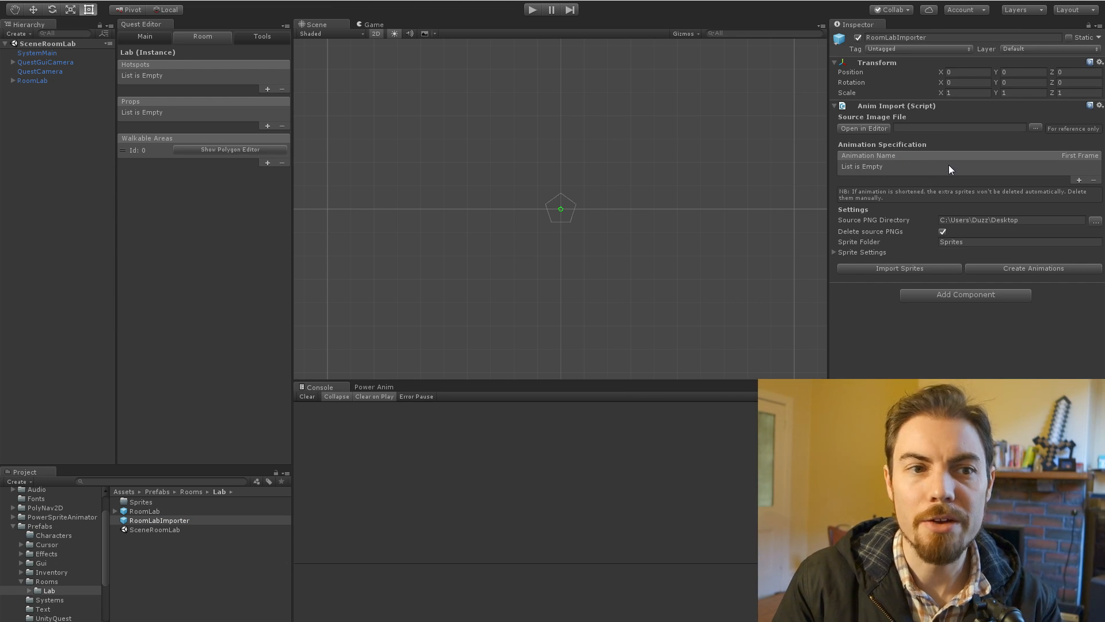
Step: Add an animation entry named Room with first frame 2 to the importer, plus a second unnamed entry
{"action": "left_click", "coordinate": [1080, 181]}
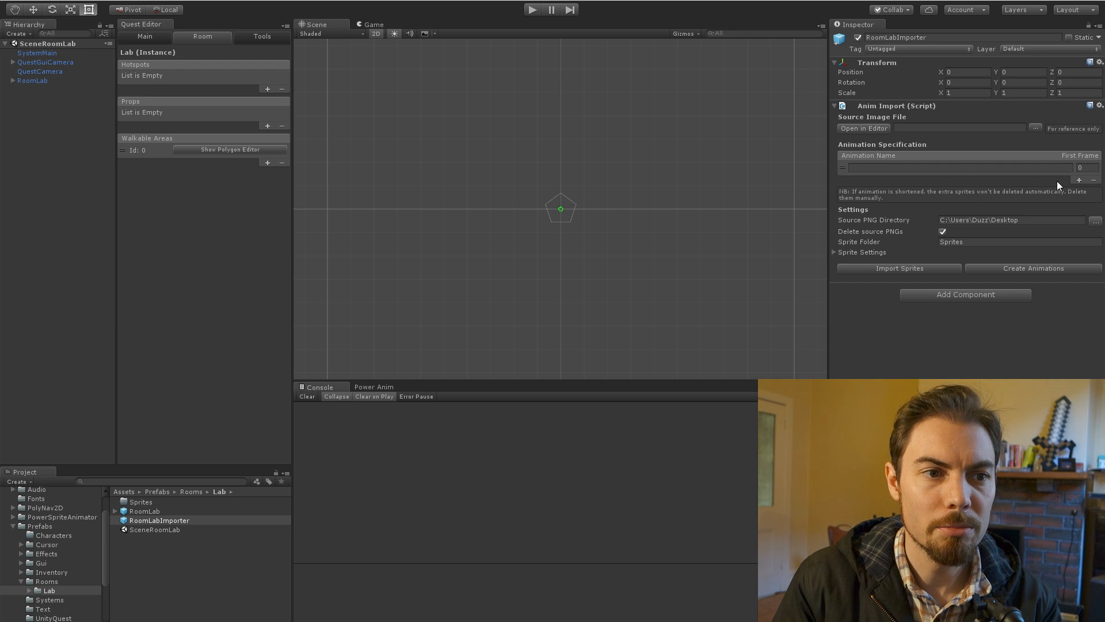
{"action": "left_click", "coordinate": [968, 168]}
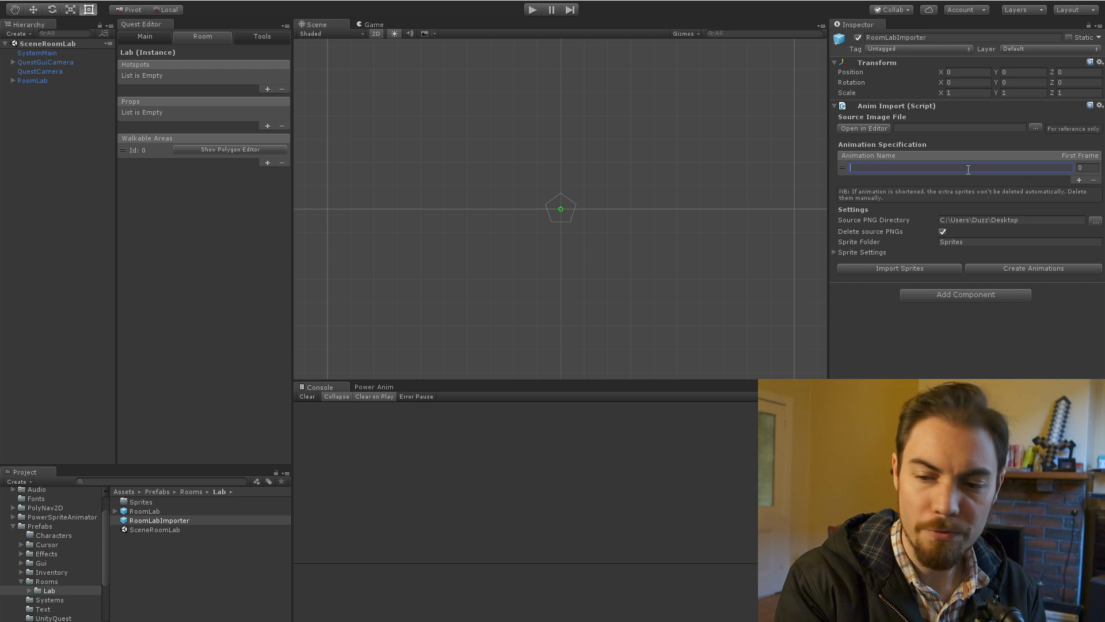
{"action": "type", "text": "Room"}
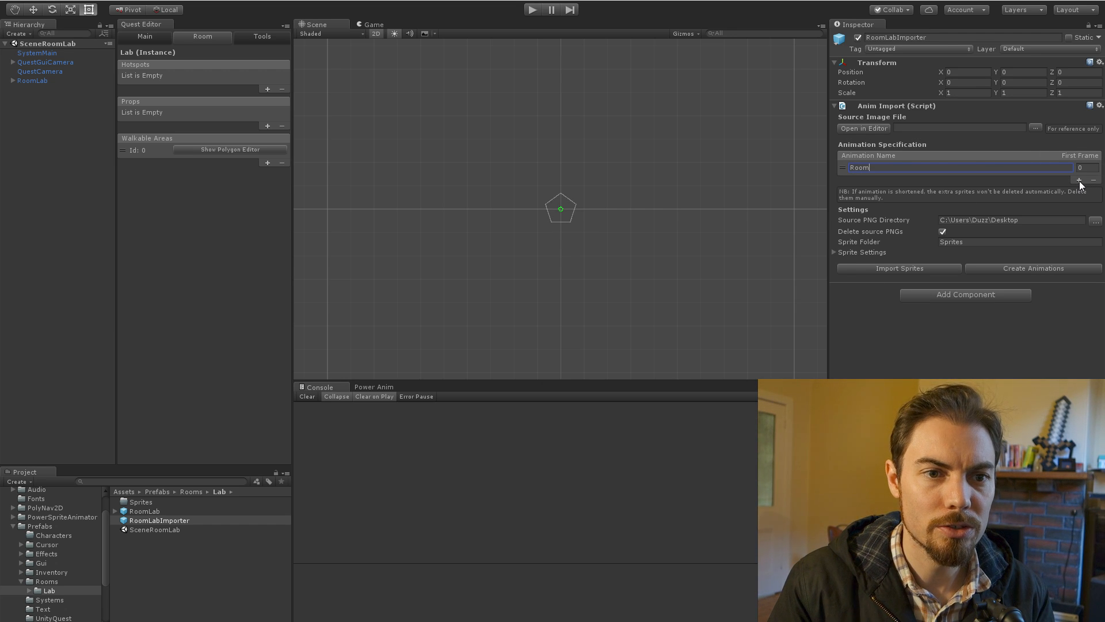
{"action": "left_click", "coordinate": [1079, 181]}
{"action": "left_click", "coordinate": [972, 181]}
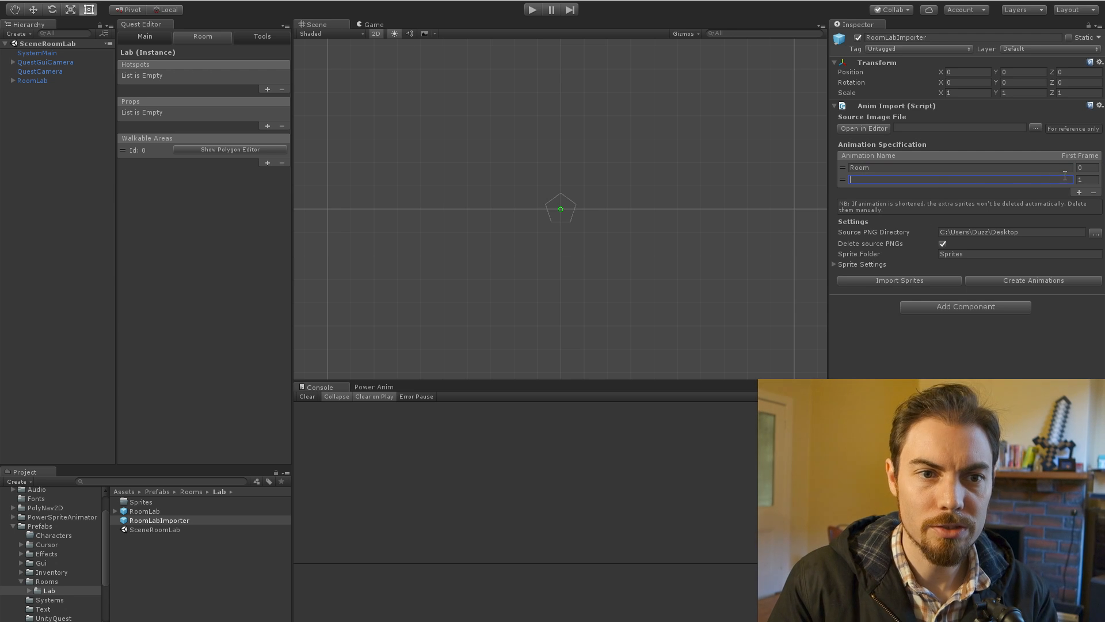
{"action": "left_click", "coordinate": [1084, 167]}
{"action": "type", "text": "2"}
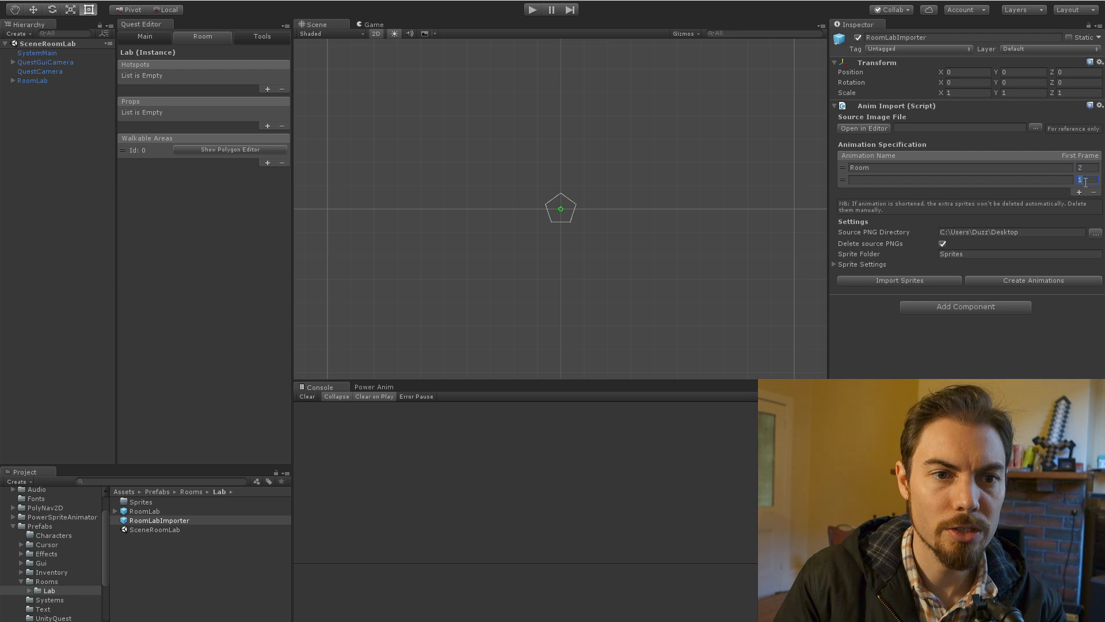
Step: Name the second animation entry PropA with first frame 3, and add PropB and PropC entries starting at frames 4 and 5
{"action": "left_click", "coordinate": [1044, 181]}
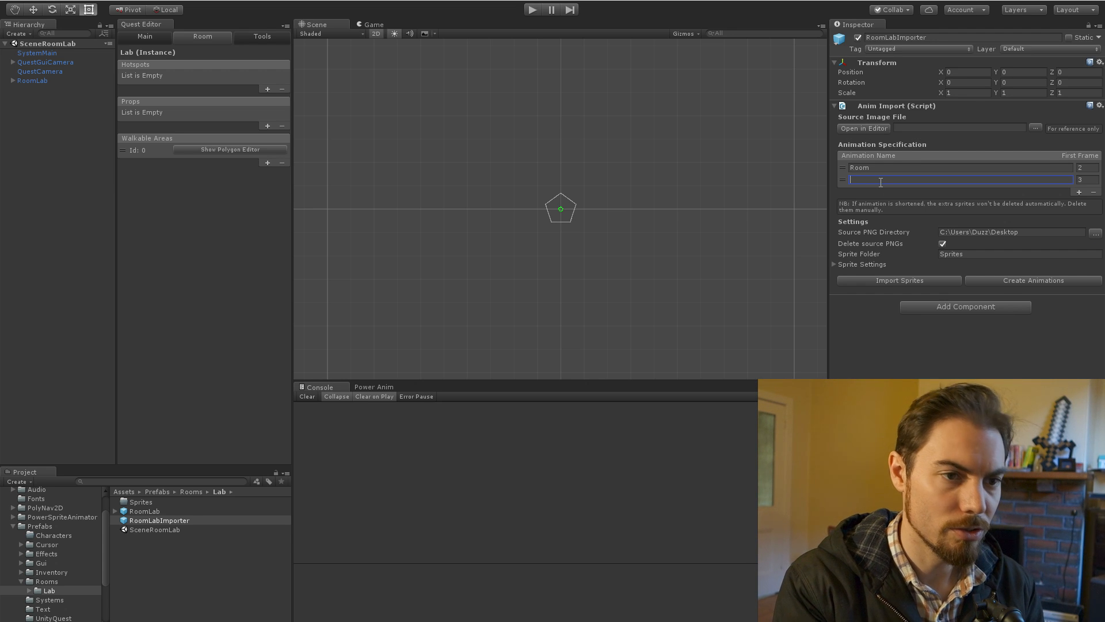
{"action": "type", "text": "PropA"}
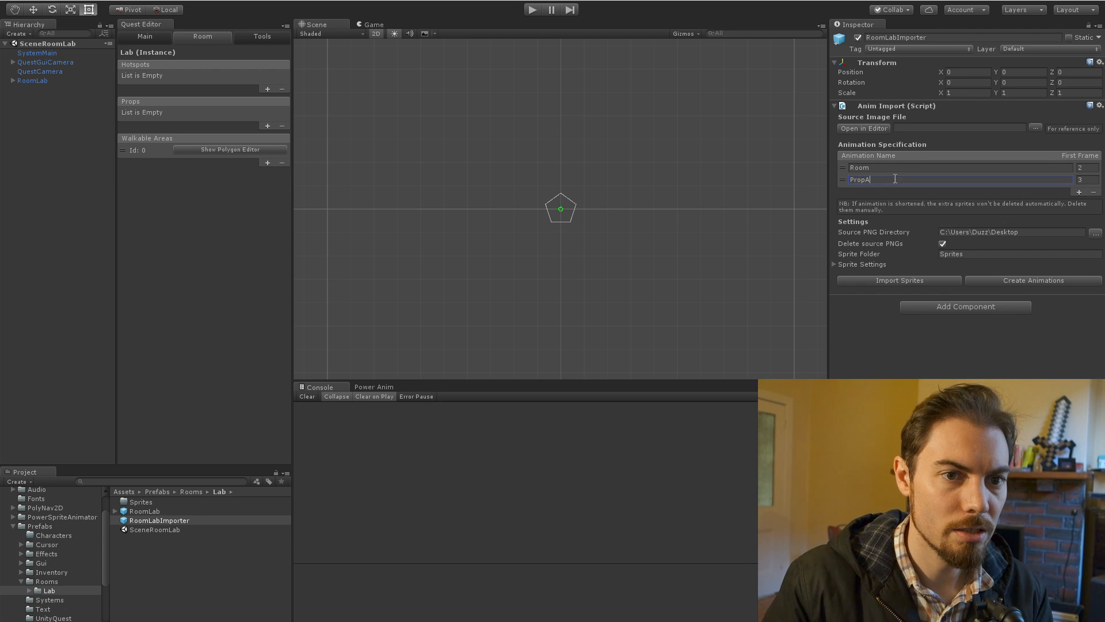
{"action": "left_click", "coordinate": [1080, 193]}
{"action": "left_click", "coordinate": [969, 189]}
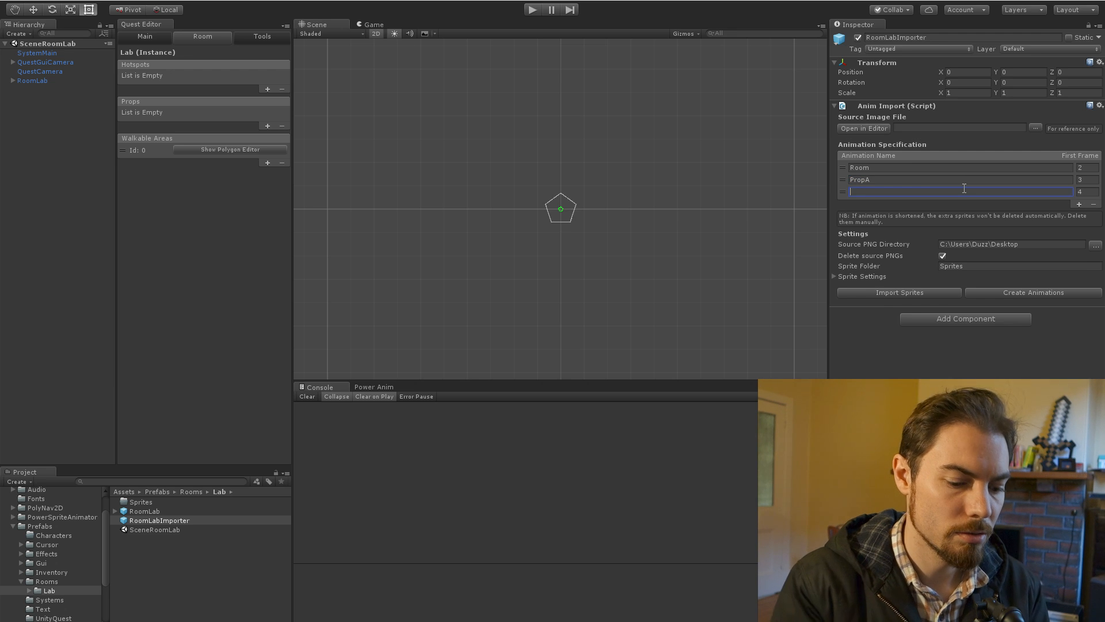
{"action": "type", "text": "PropB"}
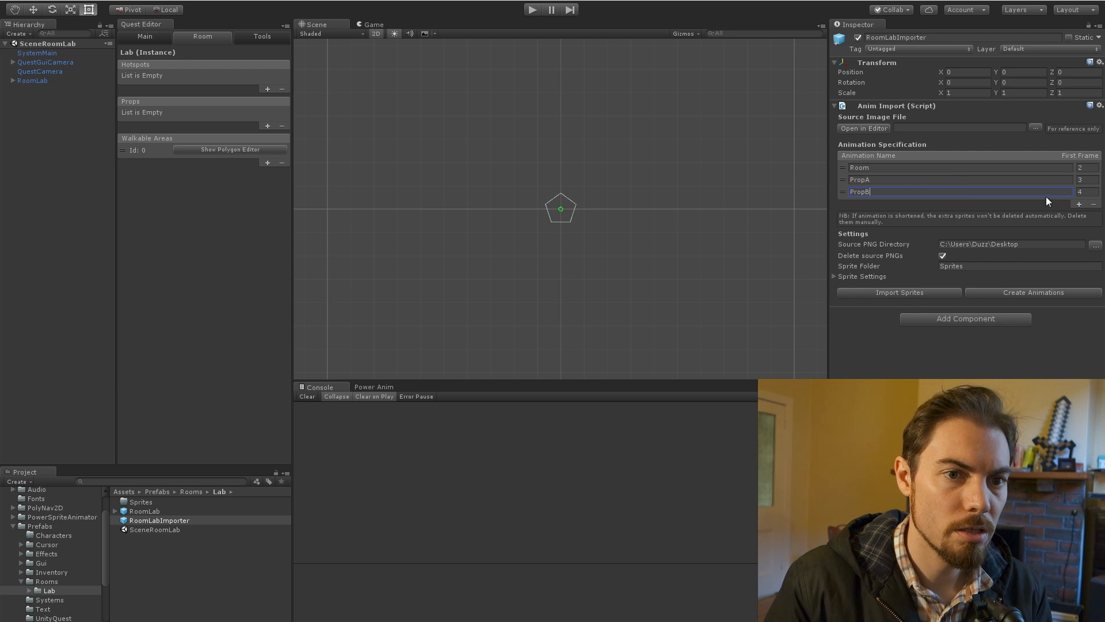
{"action": "left_click", "coordinate": [1079, 205]}
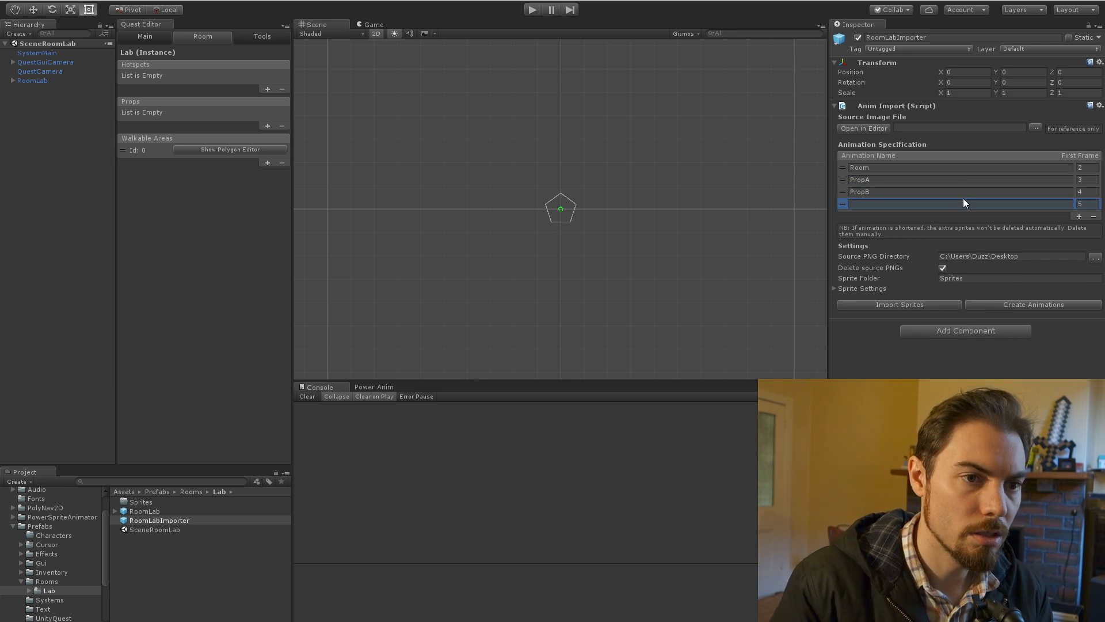
{"action": "left_click", "coordinate": [961, 204]}
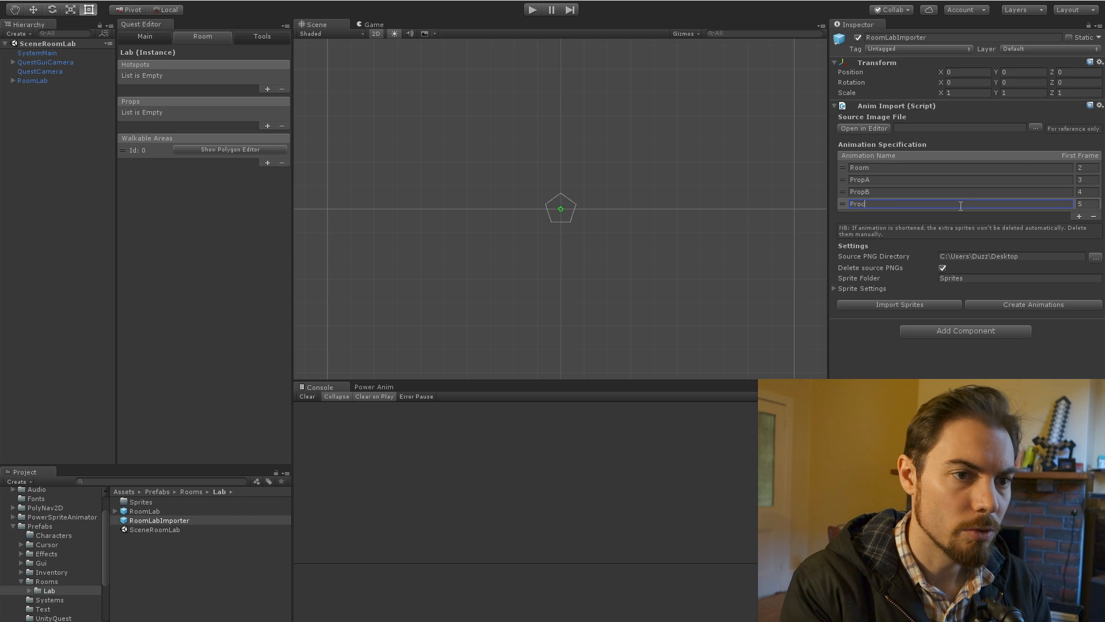
Step: Add a Computer entry starting at frame 6 and move a Door entry directly below it, starting at frame 7
{"action": "left_click", "coordinate": [1081, 219]}
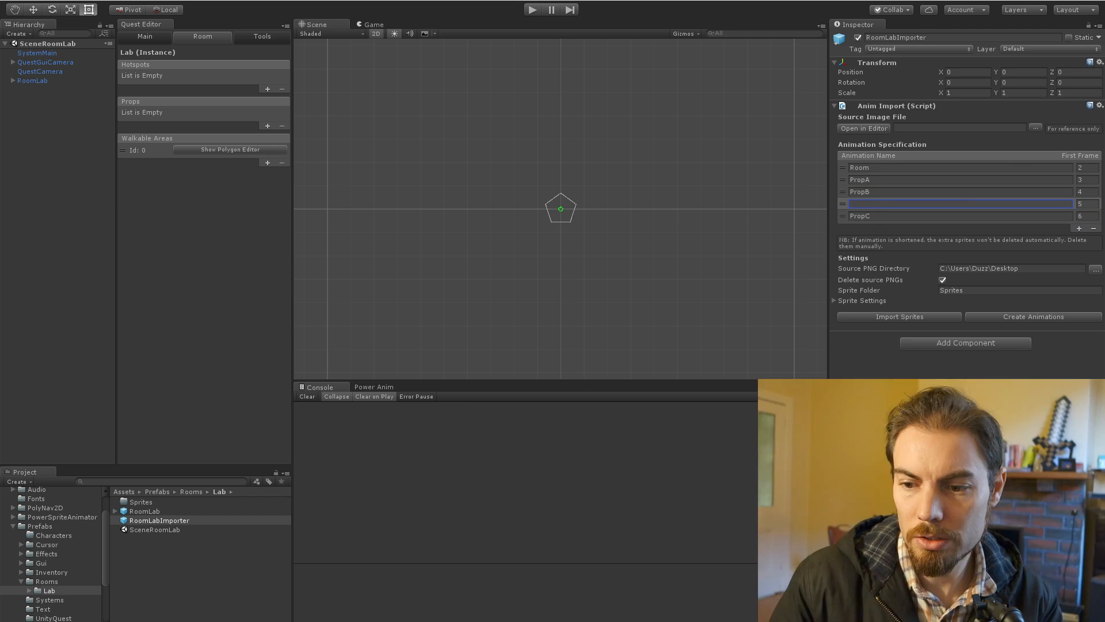
{"action": "left_click", "coordinate": [869, 216]}
{"action": "type", "text": "Computer"}
{"action": "left_click", "coordinate": [1079, 229]}
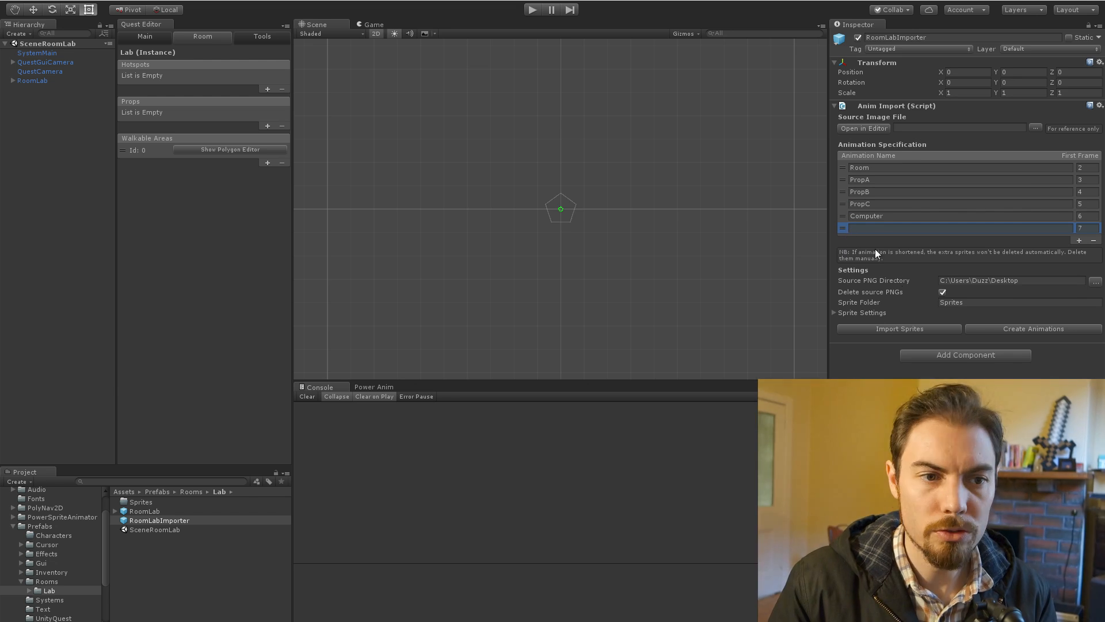
{"action": "left_click", "coordinate": [1078, 241]}
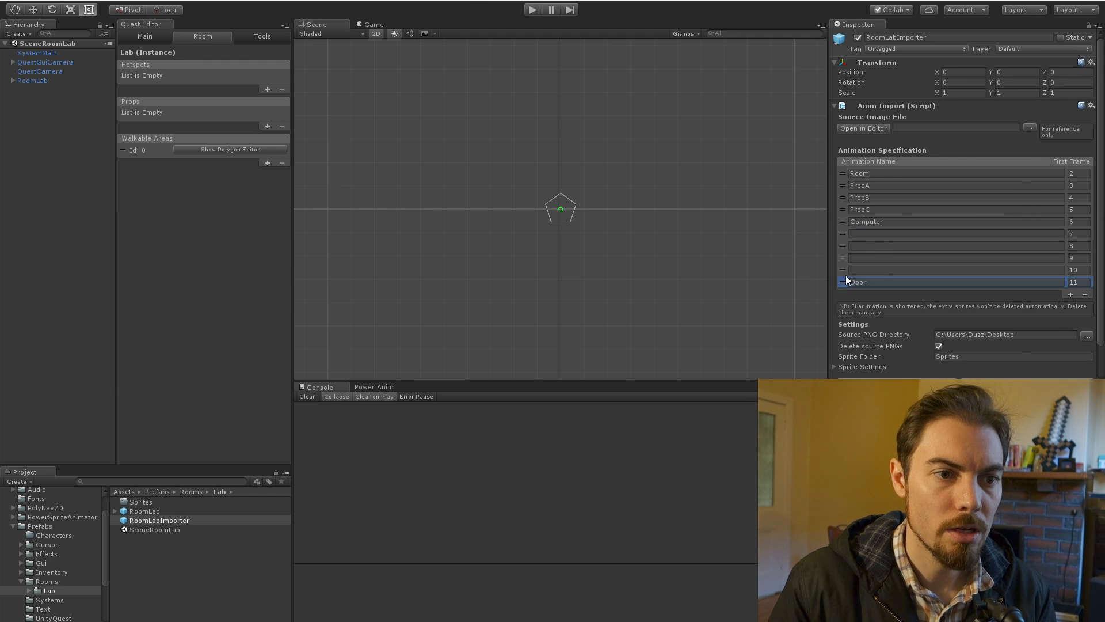
{"action": "left_click_drag", "start_coordinate": [845, 277], "coordinate": [845, 232]}
Step: Name the next two entries DoorOpening and DoorOpen, and set DoorOpen's first frame to 10
{"action": "left_click", "coordinate": [868, 245]}
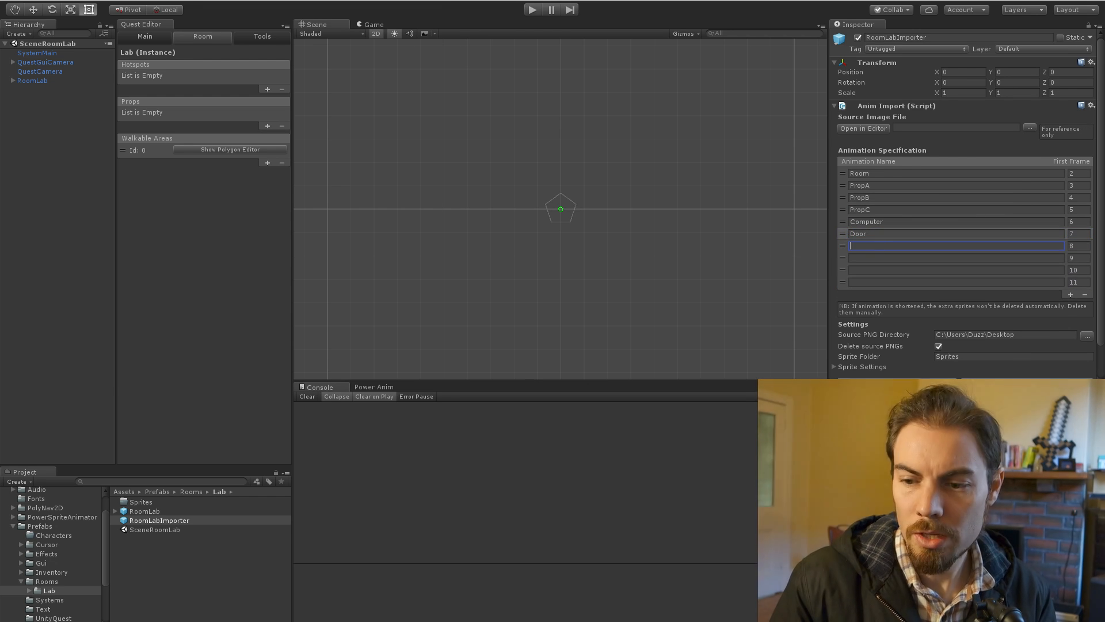
{"action": "type", "text": "DoorOpen"}
{"action": "left_click", "coordinate": [867, 258]}
{"action": "left_click", "coordinate": [882, 245]}
{"action": "type", "text": "ing"}
{"action": "left_click", "coordinate": [886, 257]}
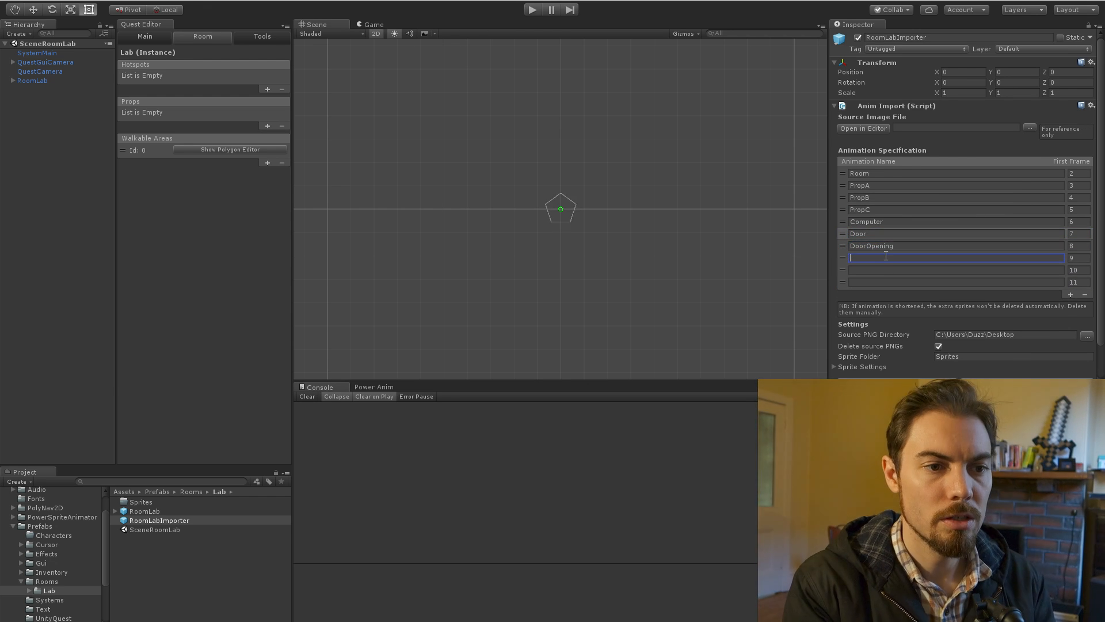
{"action": "type", "text": "DoorOpen"}
{"action": "left_click", "coordinate": [898, 235]}
{"action": "left_click", "coordinate": [1076, 246]}
{"action": "left_click", "coordinate": [1075, 258]}
{"action": "type", "text": "10"}
Step: Name the last two animation entries Book and Body, starting at frames 11 and 12
{"action": "left_click", "coordinate": [1066, 270]}
{"action": "type", "text": "Book"}
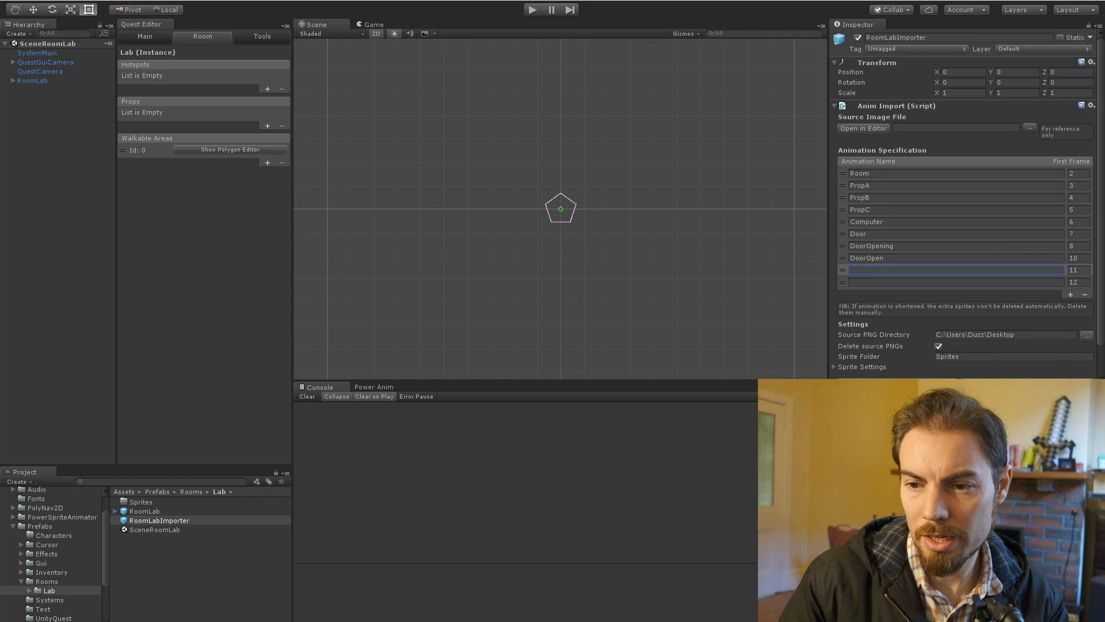
{"action": "left_click", "coordinate": [886, 282]}
{"action": "type", "text": "Body"}
{"action": "scroll", "coordinate": [885, 261], "scroll_direction": "down", "scroll_amount": 2}
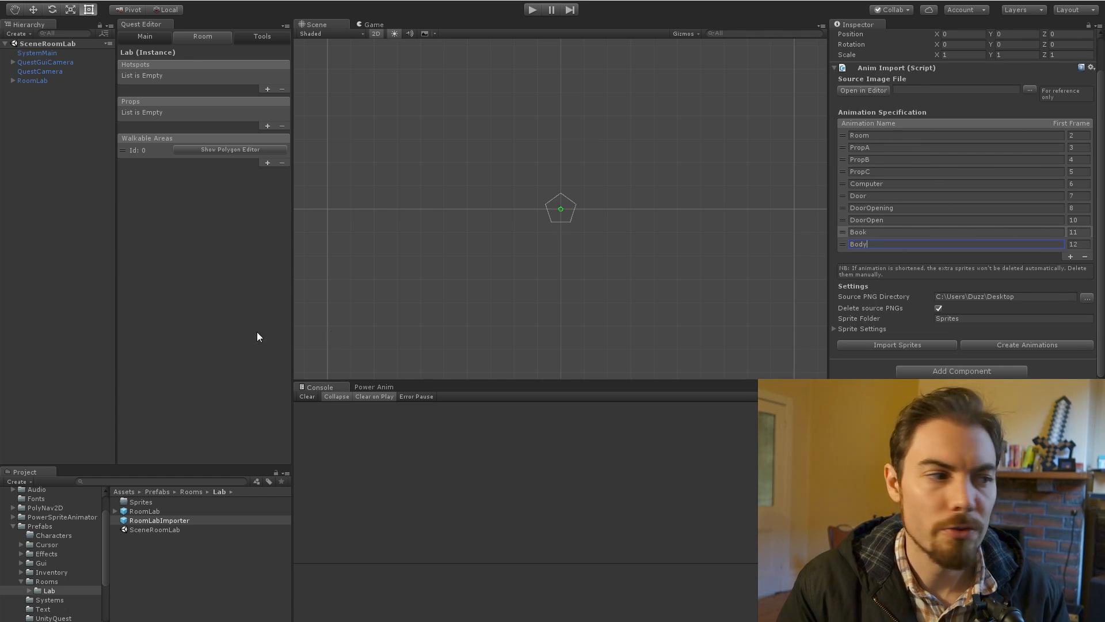
Step: Set RoomLabImporter's source PNG directory to the desktop's PowerQuestVid\export folder, copying the path from the file explorer
{"action": "left_click", "coordinate": [150, 519]}
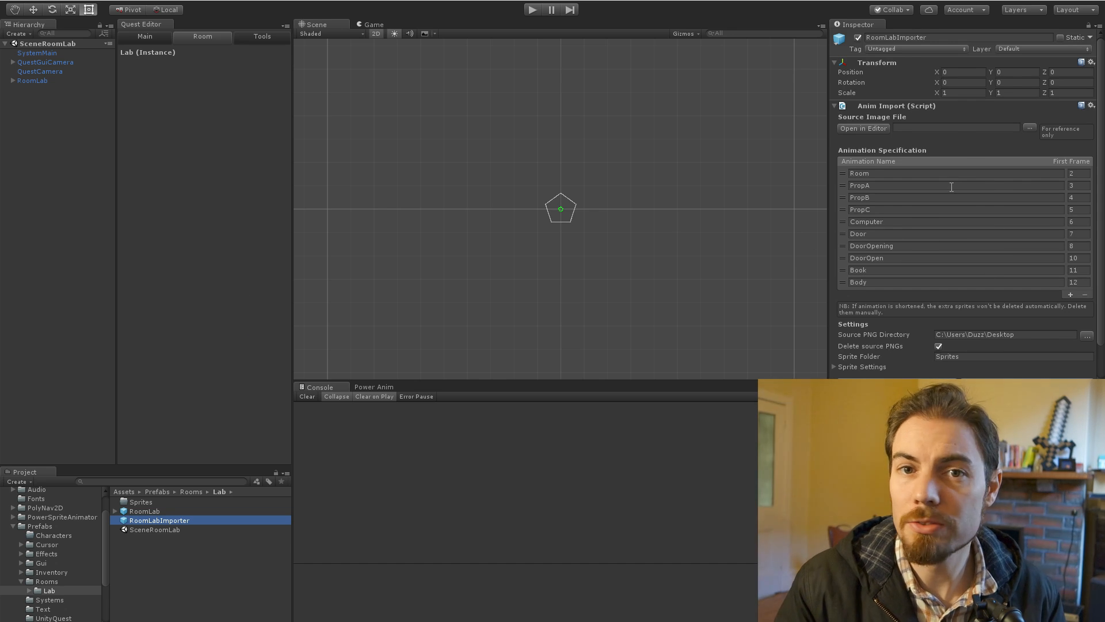
{"action": "scroll", "coordinate": [930, 288], "scroll_direction": "down", "scroll_amount": 3}
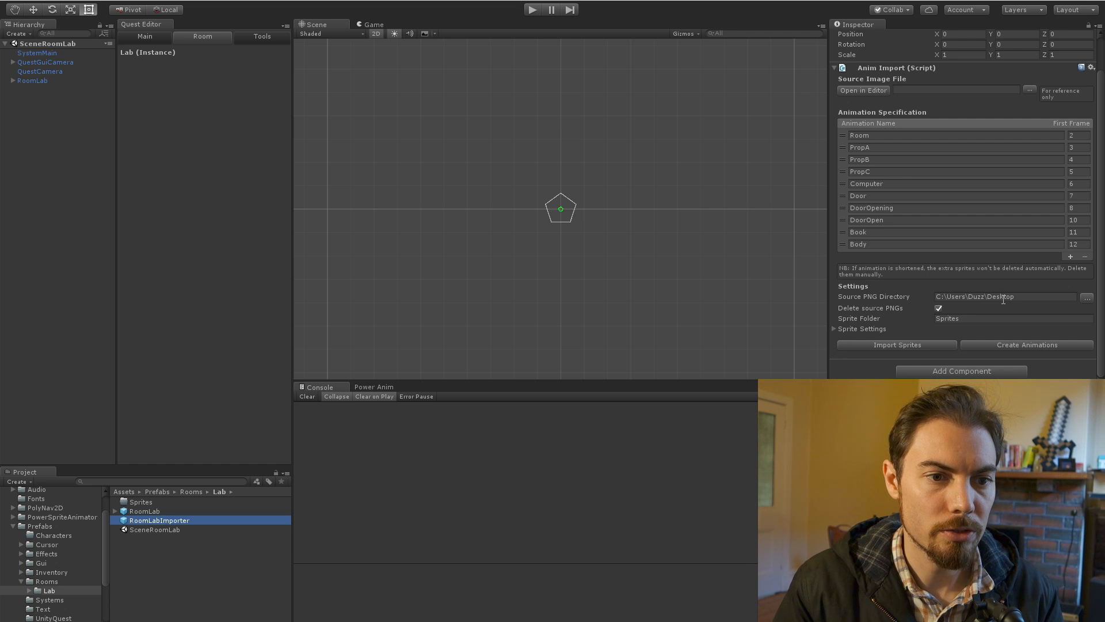
{"action": "left_click", "coordinate": [1024, 298]}
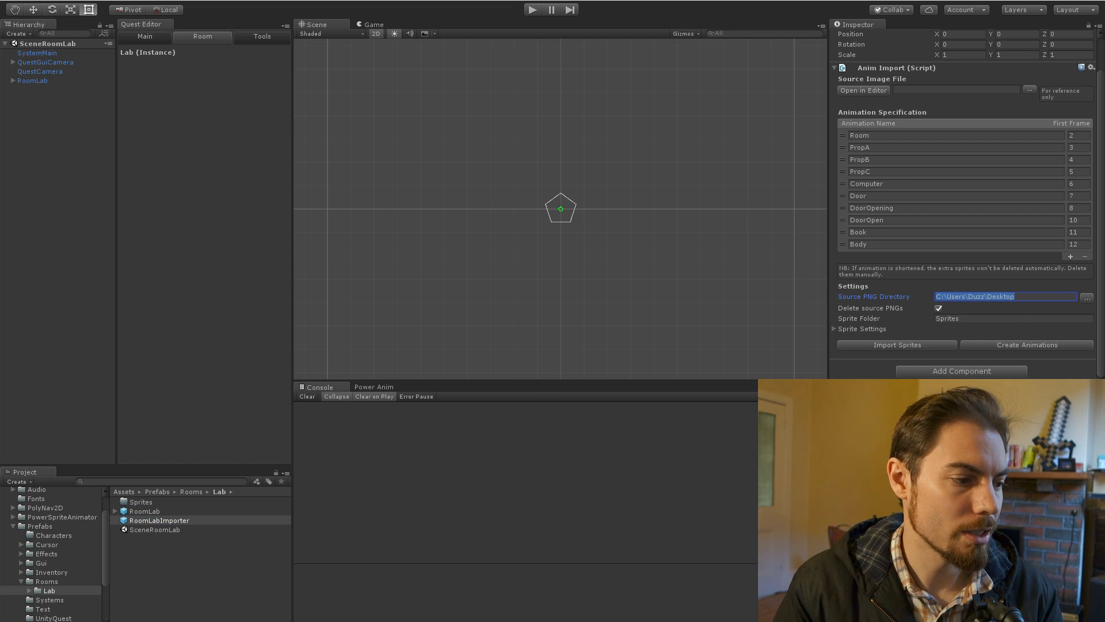
{"action": "key", "text": "alt+Tab"}
{"action": "left_click", "coordinate": [415, 357]}
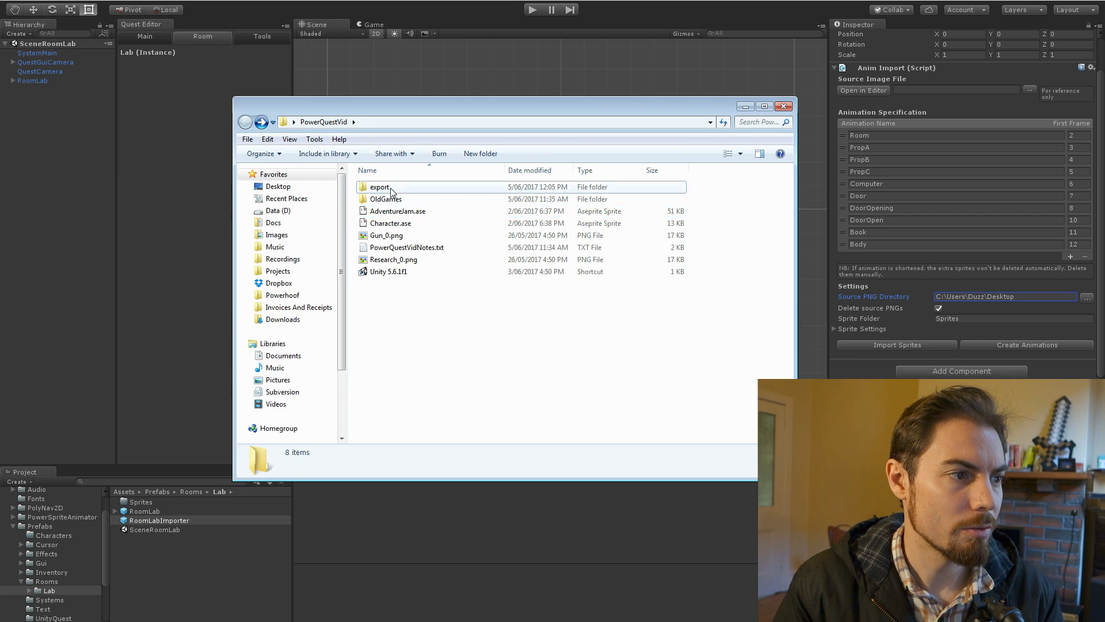
{"action": "double_click", "coordinate": [391, 192]}
{"action": "left_click", "coordinate": [489, 122]}
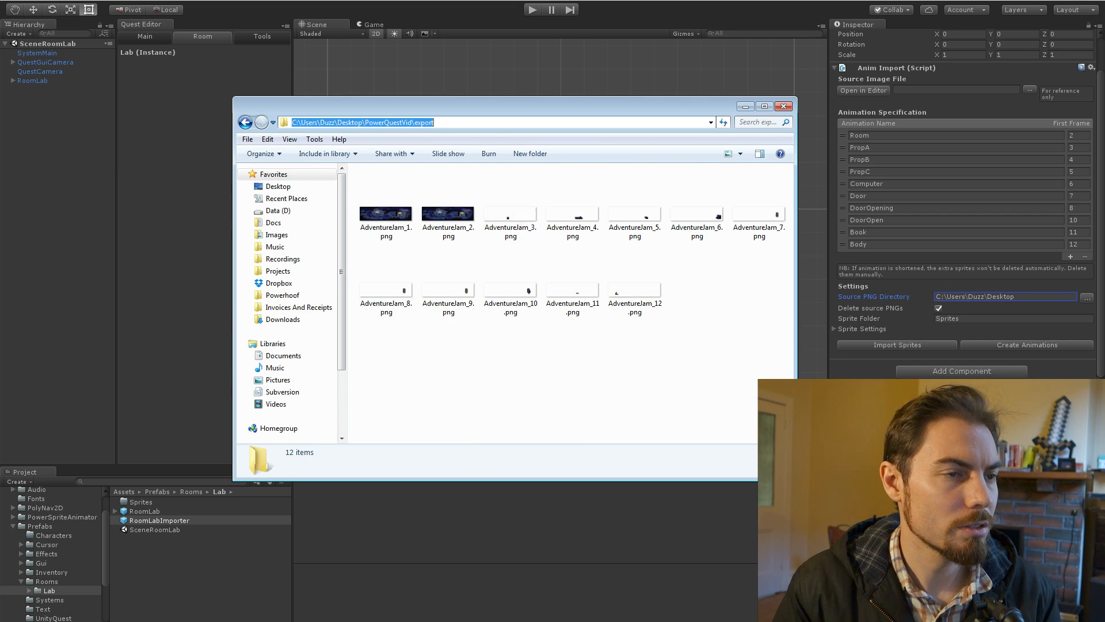
{"action": "key", "text": "ctrl+c"}
{"action": "key", "text": "alt+Tab"}
{"action": "key", "text": "ctrl+v"}
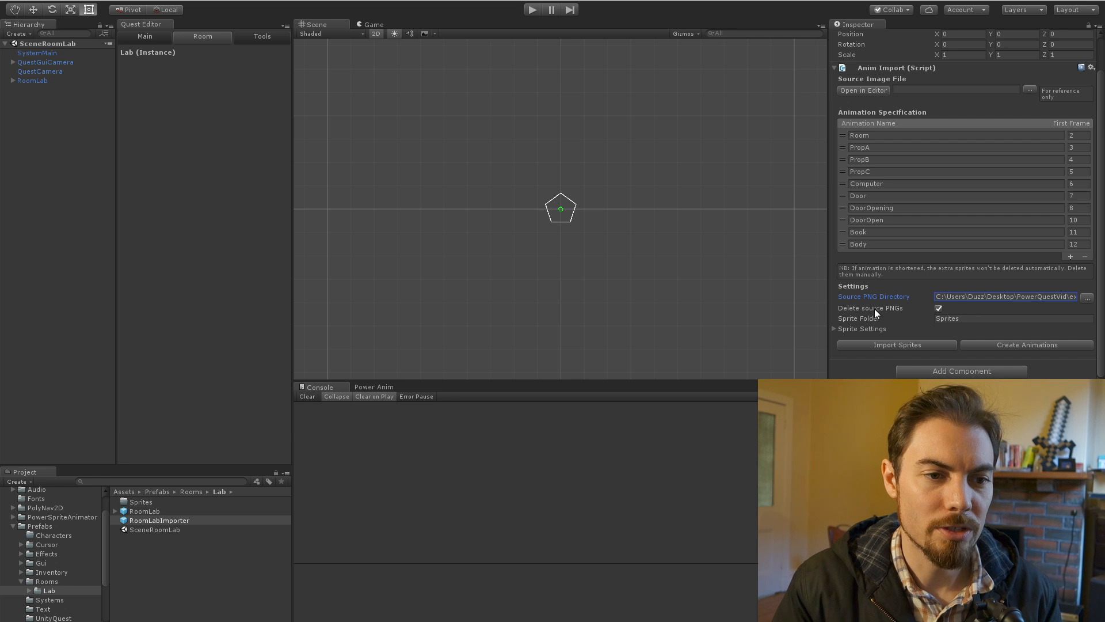
Step: Check the sprite settings for packing tag, pixels per unit and filter mode, and import the sprites and create their animations
{"action": "left_click", "coordinate": [894, 347]}
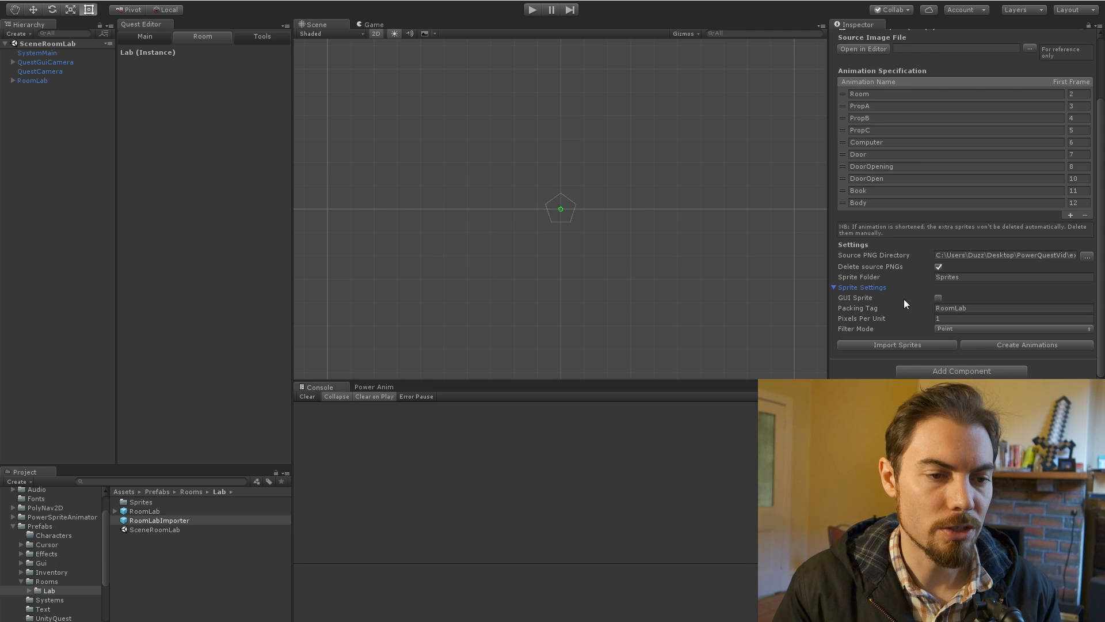
{"action": "left_click", "coordinate": [949, 307]}
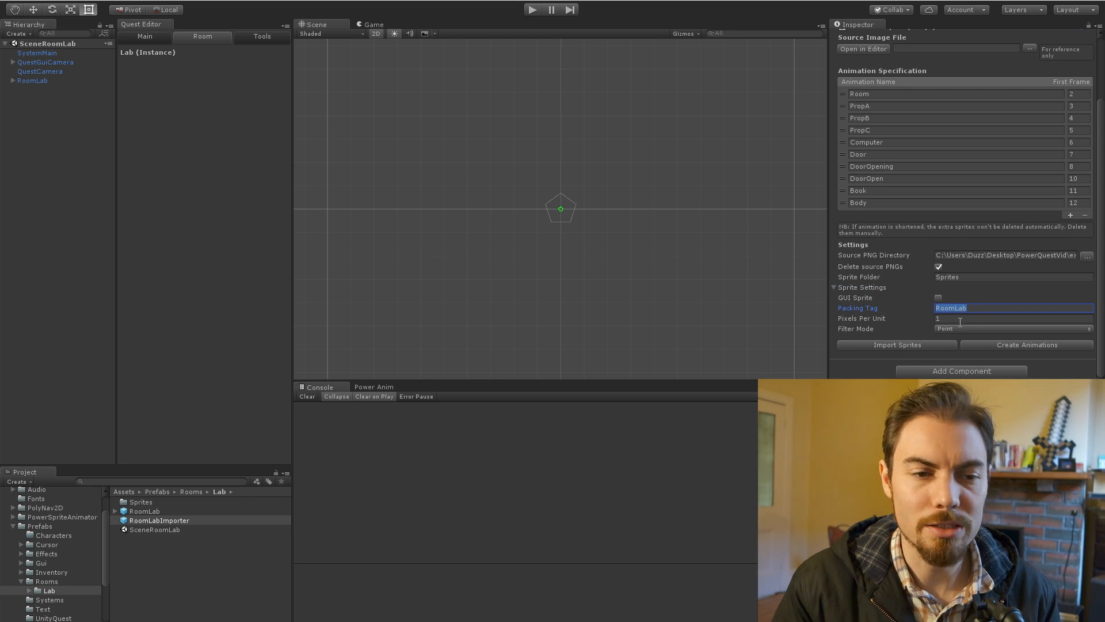
{"action": "left_click", "coordinate": [958, 319]}
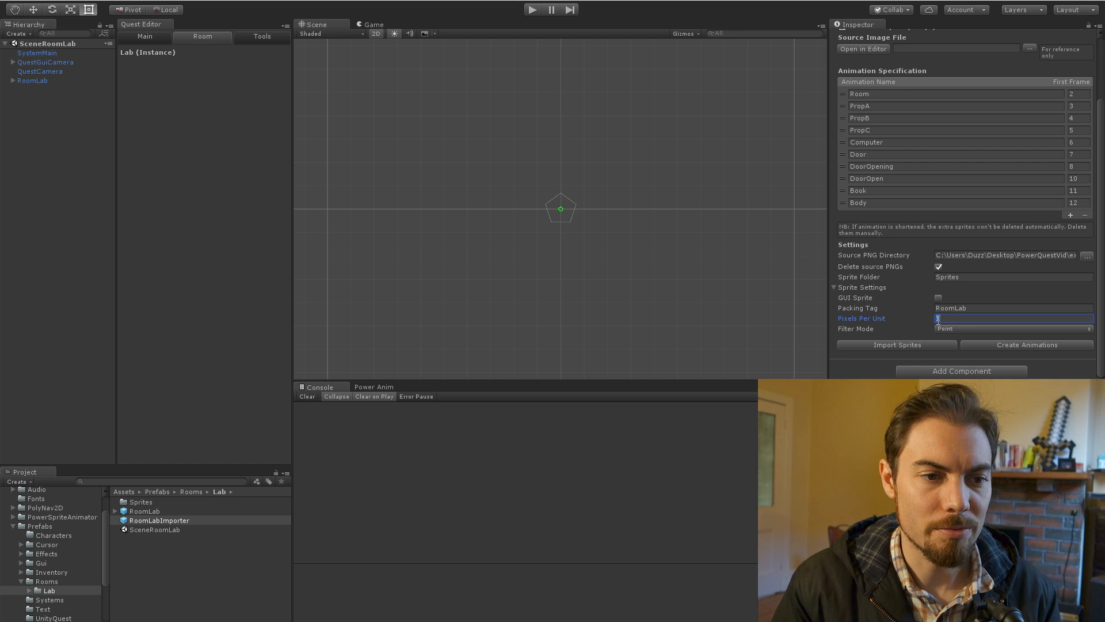
{"action": "left_click", "coordinate": [944, 329]}
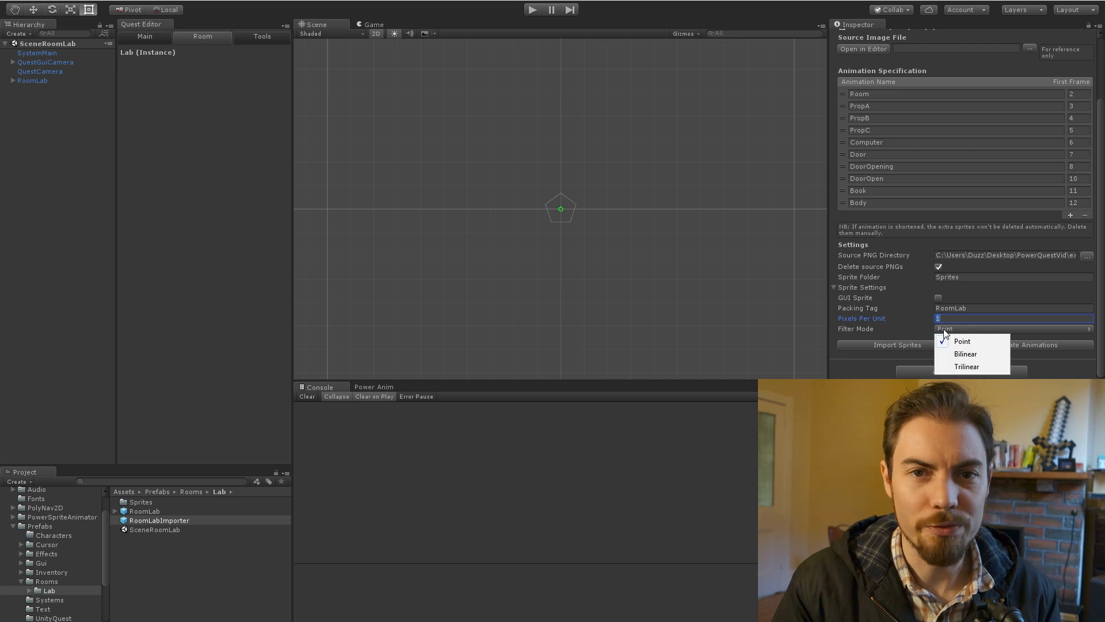
{"action": "left_click", "coordinate": [869, 364]}
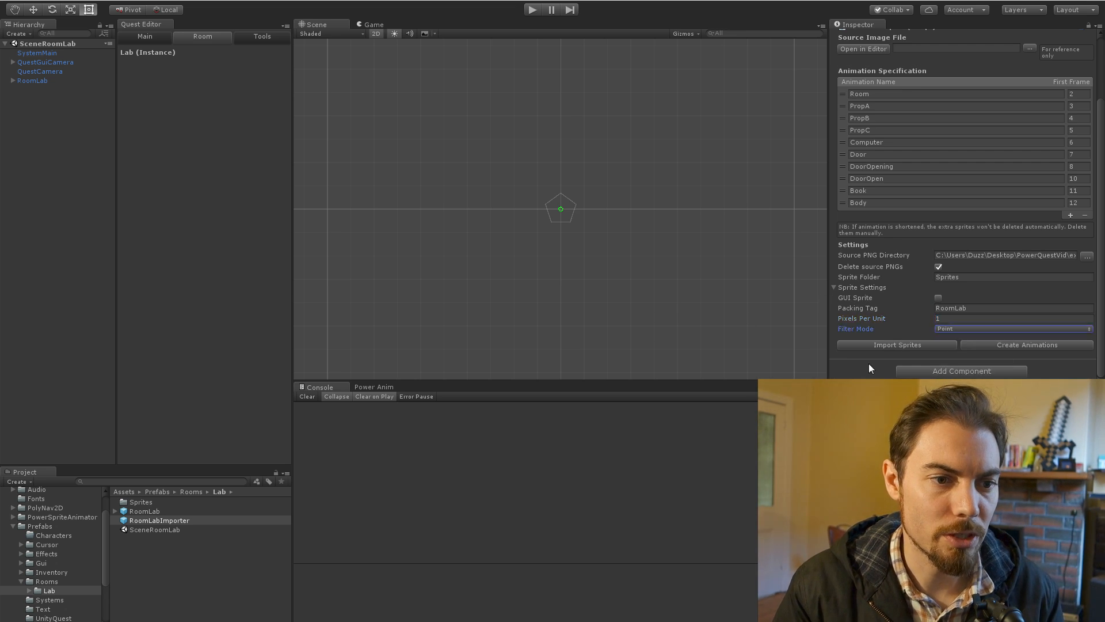
{"action": "left_click", "coordinate": [990, 344]}
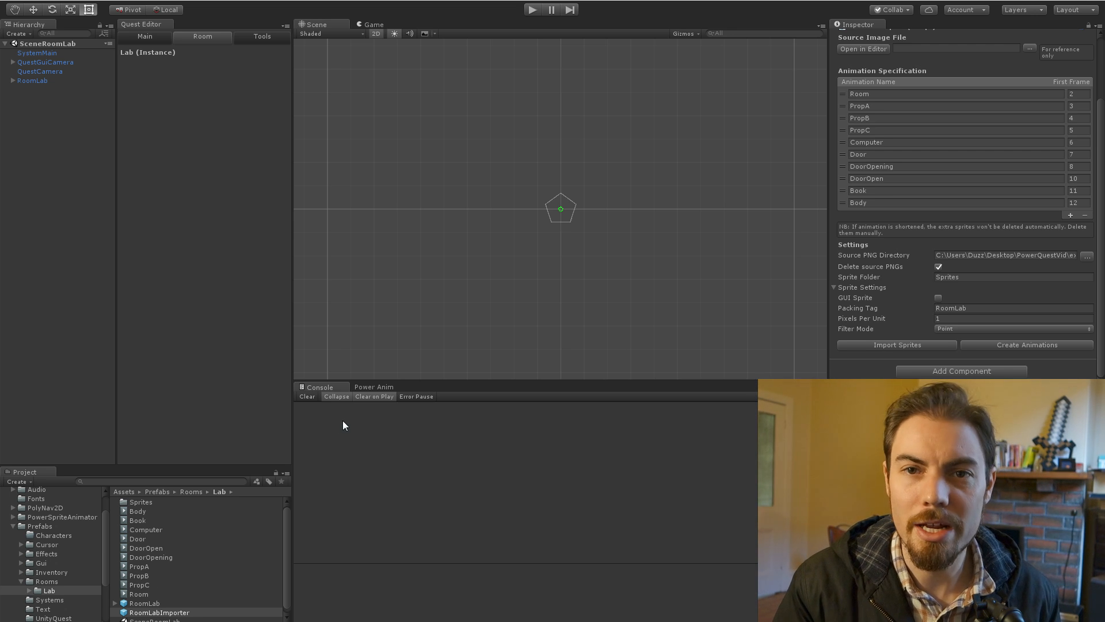
Step: Dock the Power Anim window beside the Scene and Game views and preview the DoorOpen and DoorOpening animations
{"action": "left_click_drag", "start_coordinate": [374, 387], "coordinate": [391, 22]}
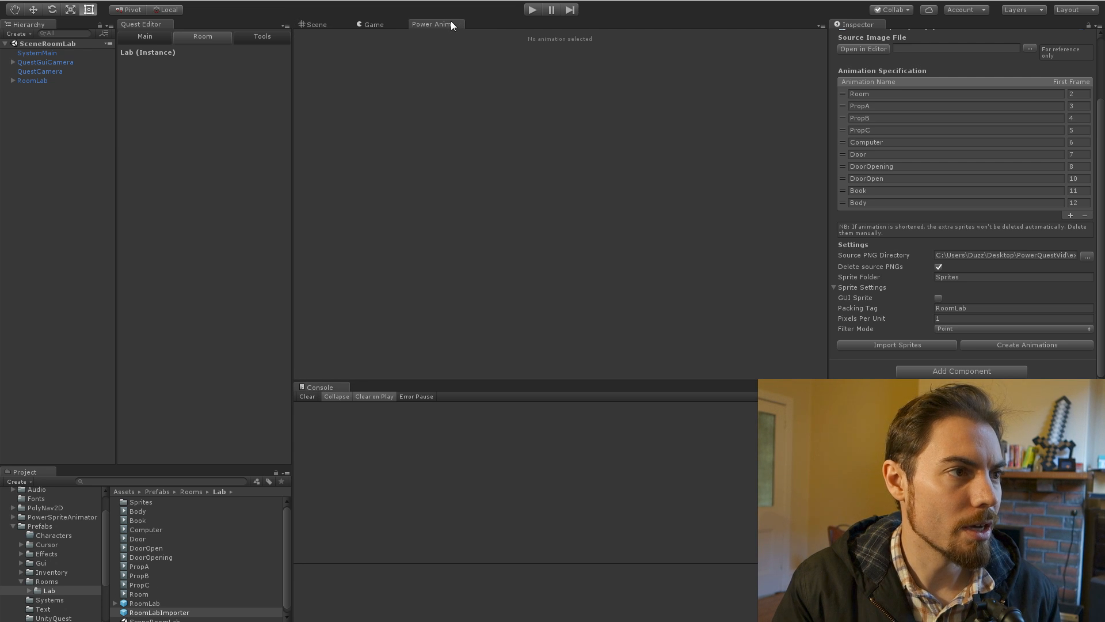
{"action": "left_click", "coordinate": [157, 548]}
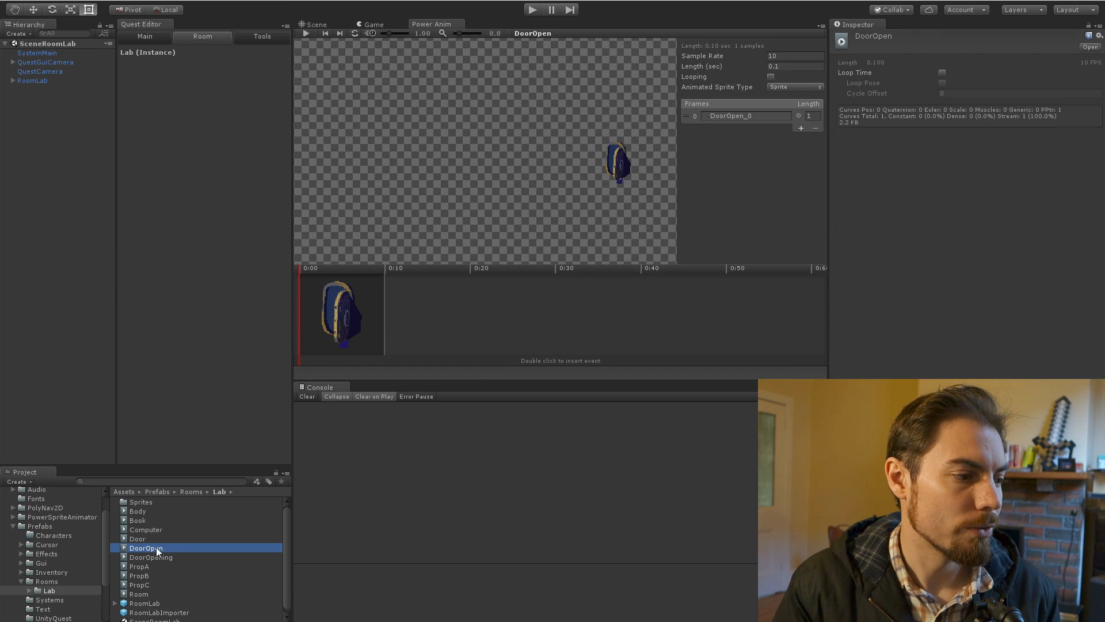
{"action": "left_click", "coordinate": [159, 558]}
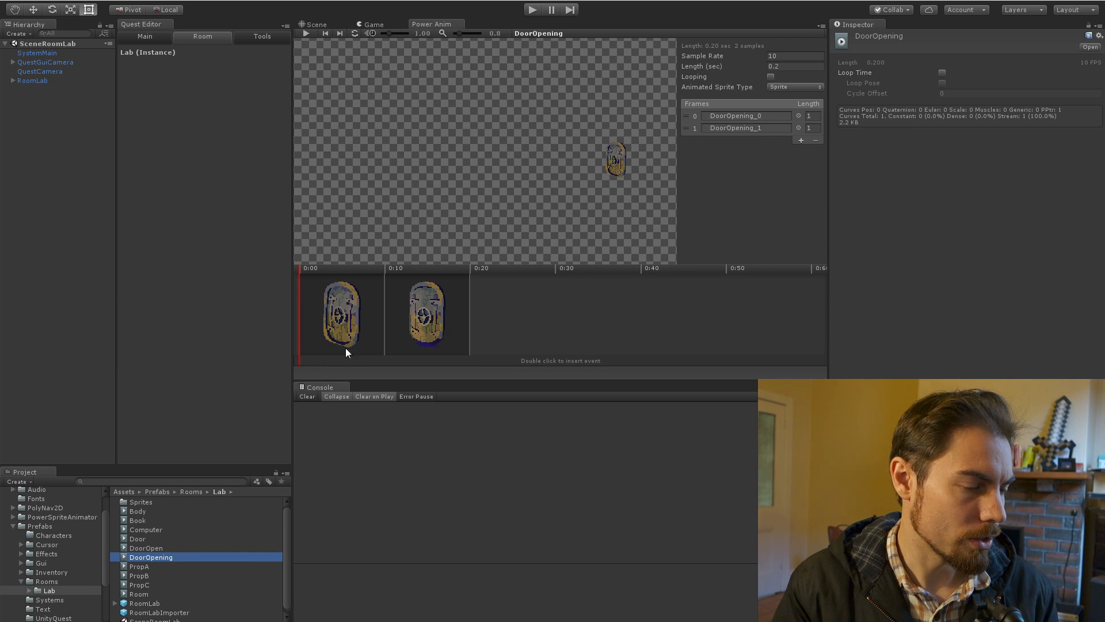
{"action": "left_click", "coordinate": [308, 33]}
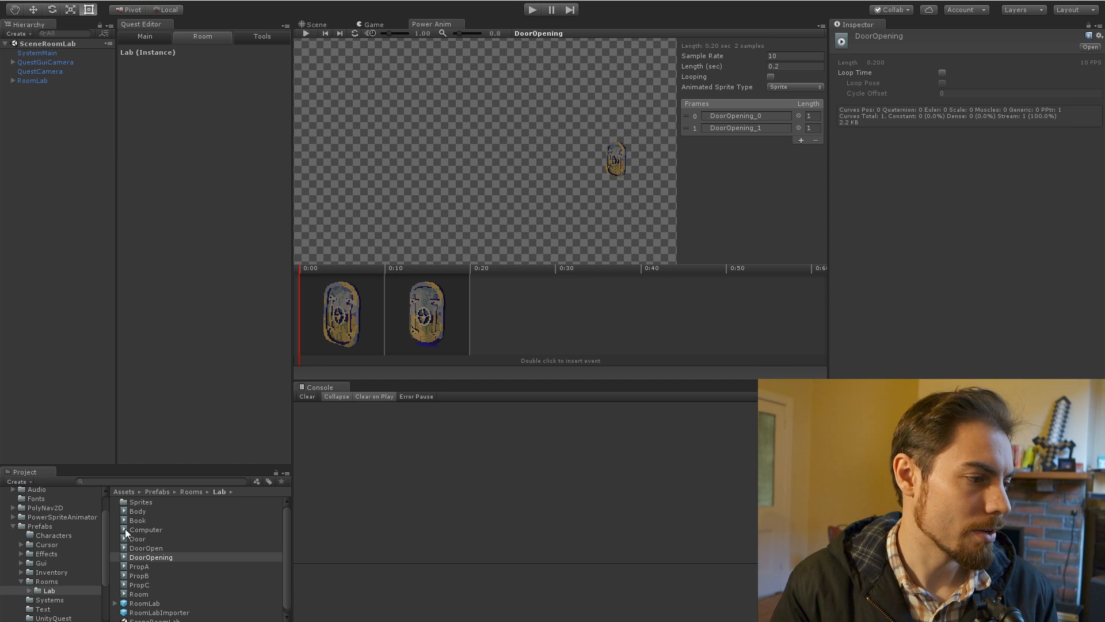
Step: Append the DoorOpen_0 and Door_0 sprites from the Sprites folder to the DoorOpening animation and select the Door_0 frame
{"action": "double_click", "coordinate": [139, 502]}
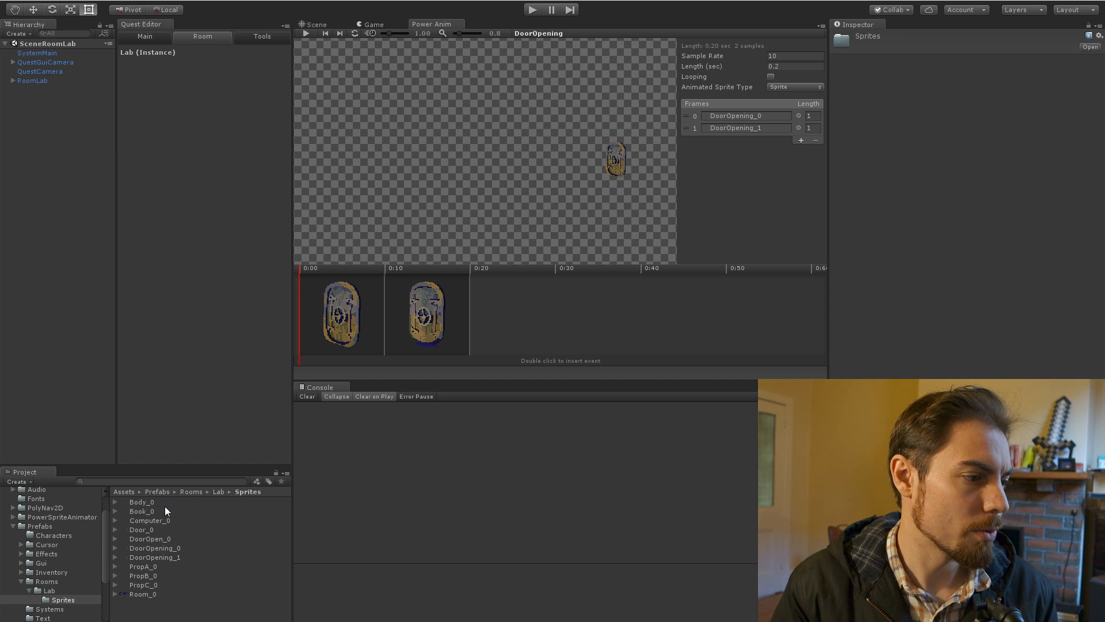
{"action": "left_click_drag", "start_coordinate": [158, 540], "coordinate": [516, 310]}
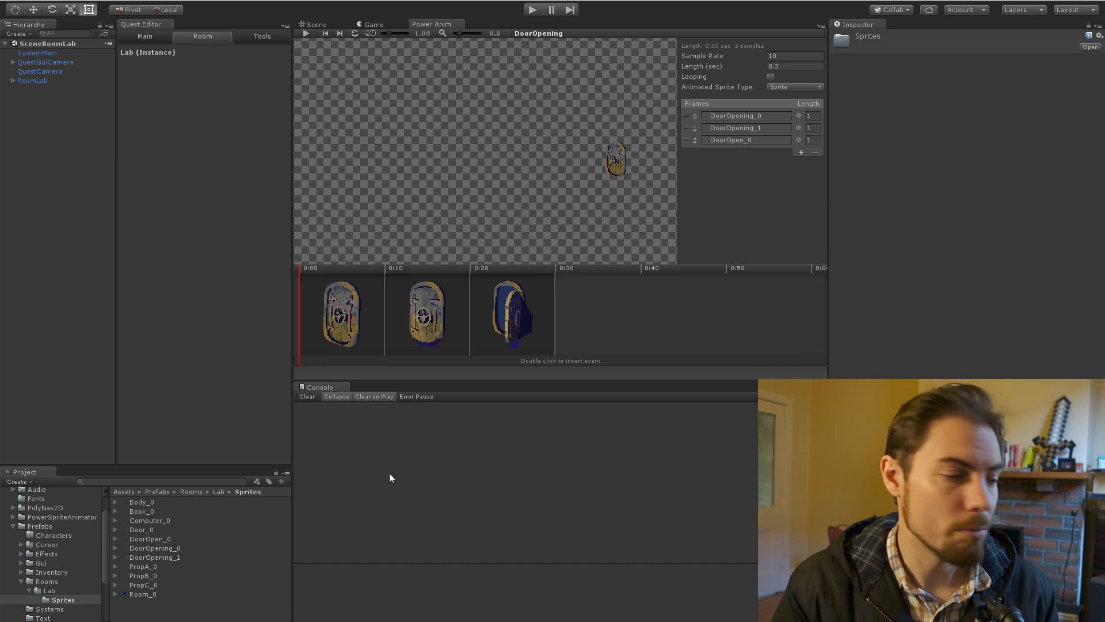
{"action": "left_click_drag", "start_coordinate": [155, 538], "coordinate": [588, 324]}
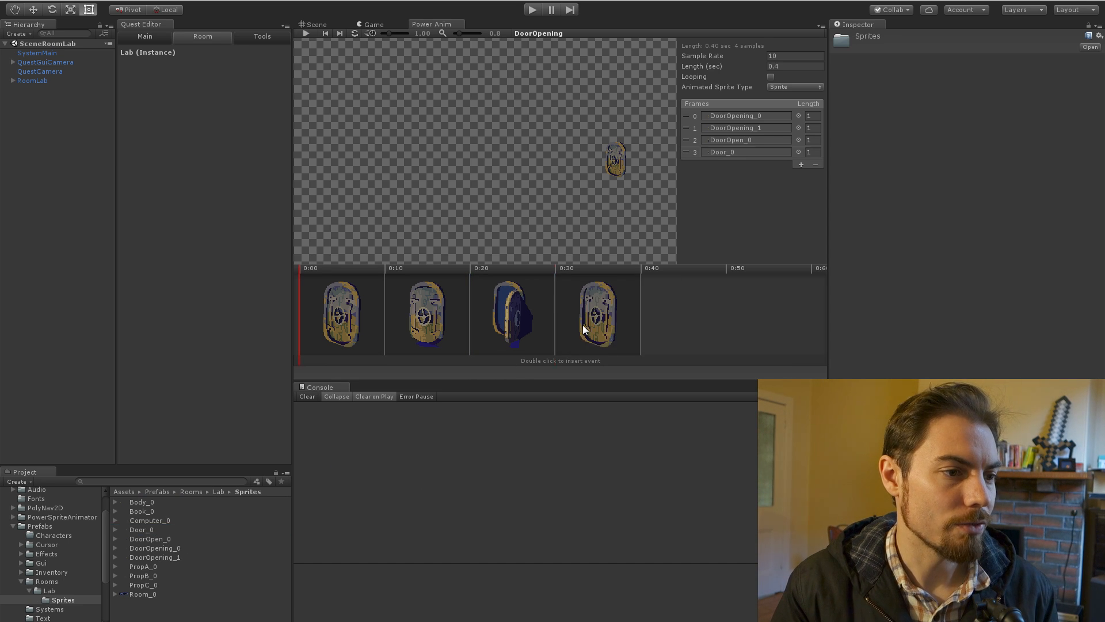
{"action": "left_click", "coordinate": [613, 326]}
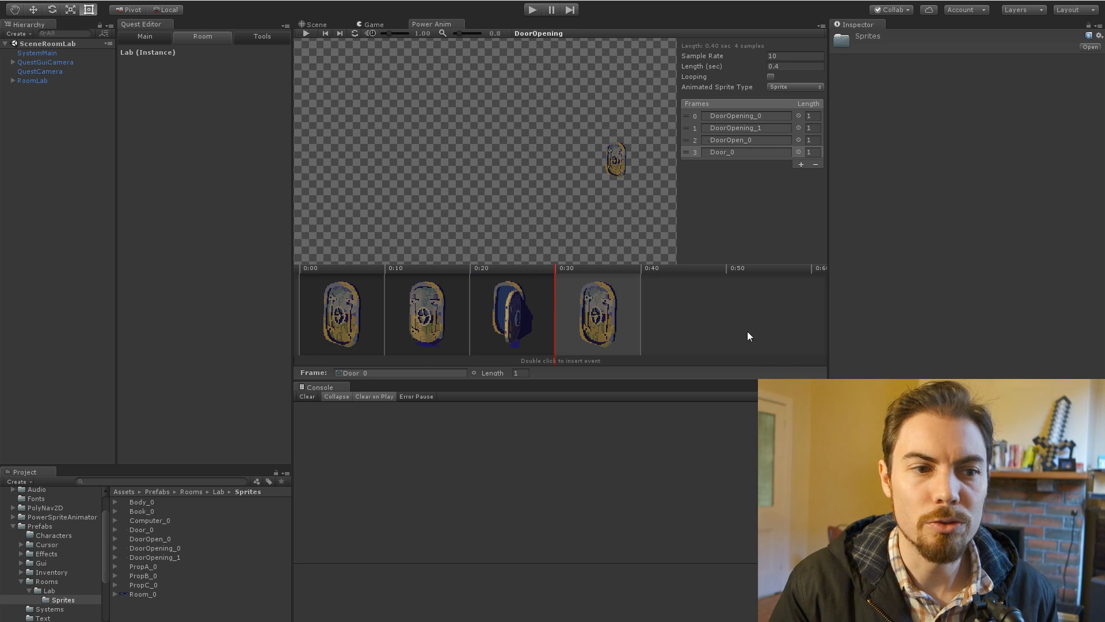
{"action": "left_click", "coordinate": [669, 321]}
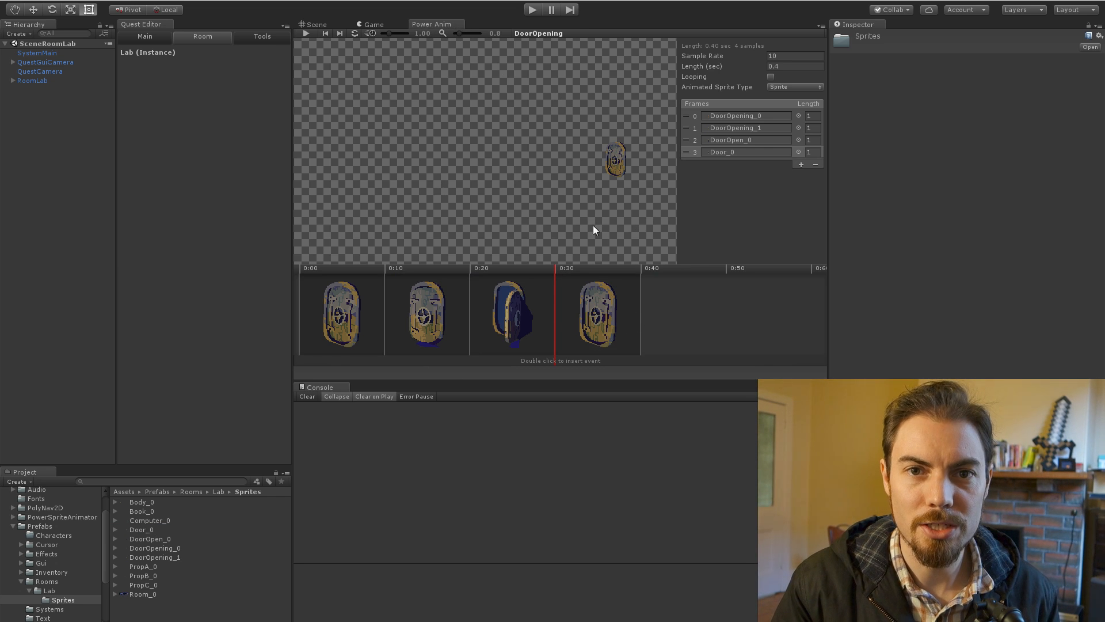
{"action": "left_click", "coordinate": [598, 316]}
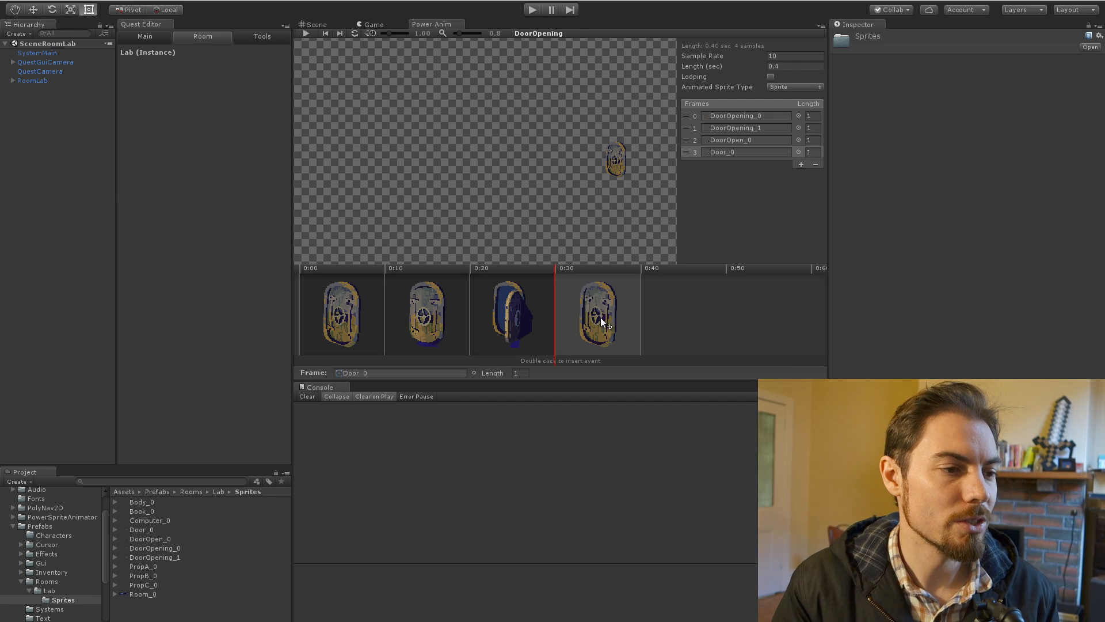
Step: Move the Door_0 frame between the DoorOpening_0 and DoorOpening_1 frames of the DoorOpening animation
{"action": "left_click", "coordinate": [660, 319]}
{"action": "left_click_drag", "start_coordinate": [605, 319], "coordinate": [562, 319]}
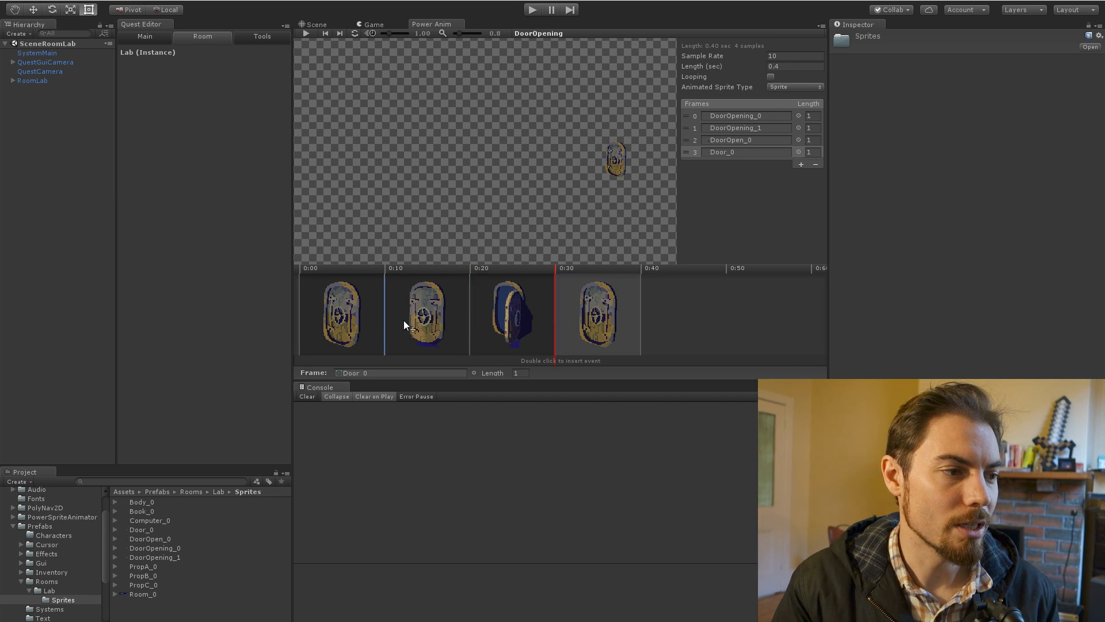
{"action": "left_click_drag", "start_coordinate": [403, 320], "coordinate": [374, 320]}
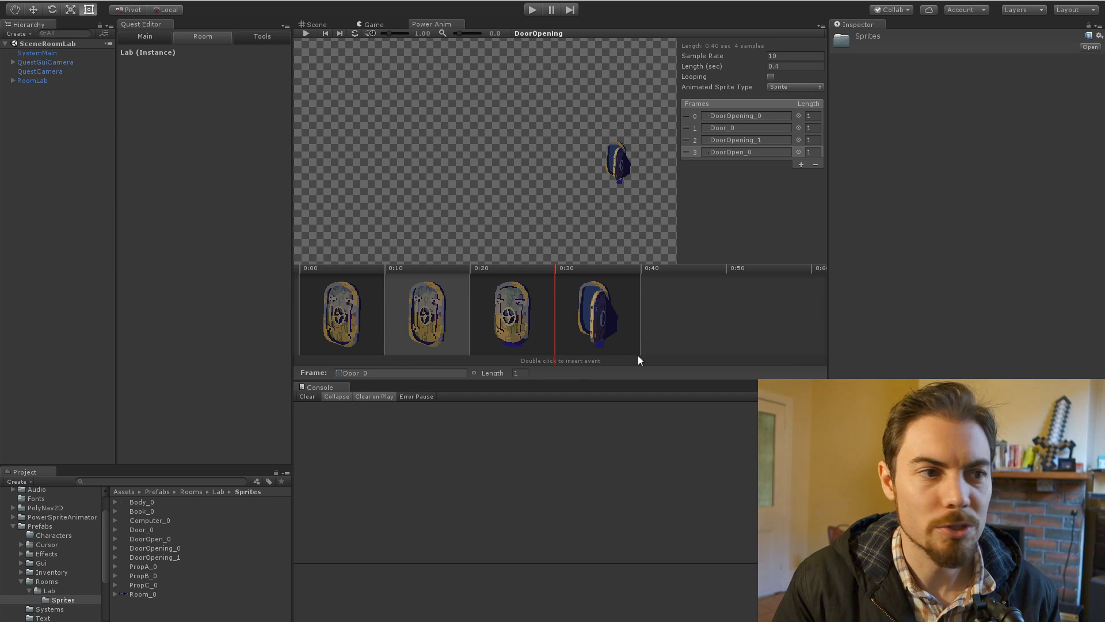
{"action": "left_click", "coordinate": [662, 332]}
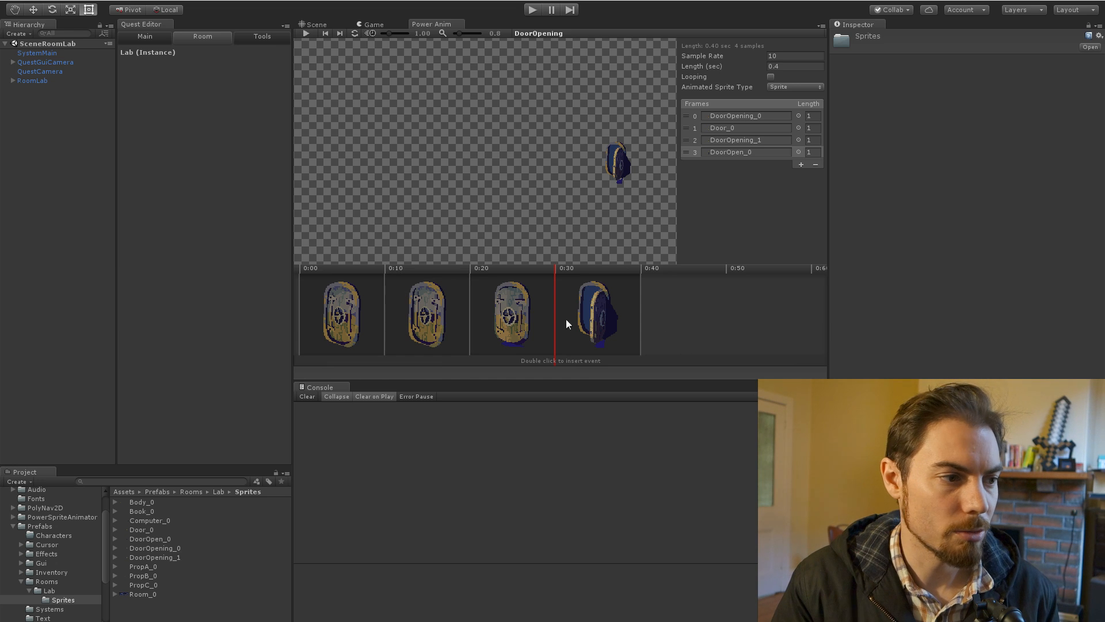
Step: Copy the first DoorOpening_0 frame and paste it directly after the Door_0 frame
{"action": "left_click", "coordinate": [416, 315]}
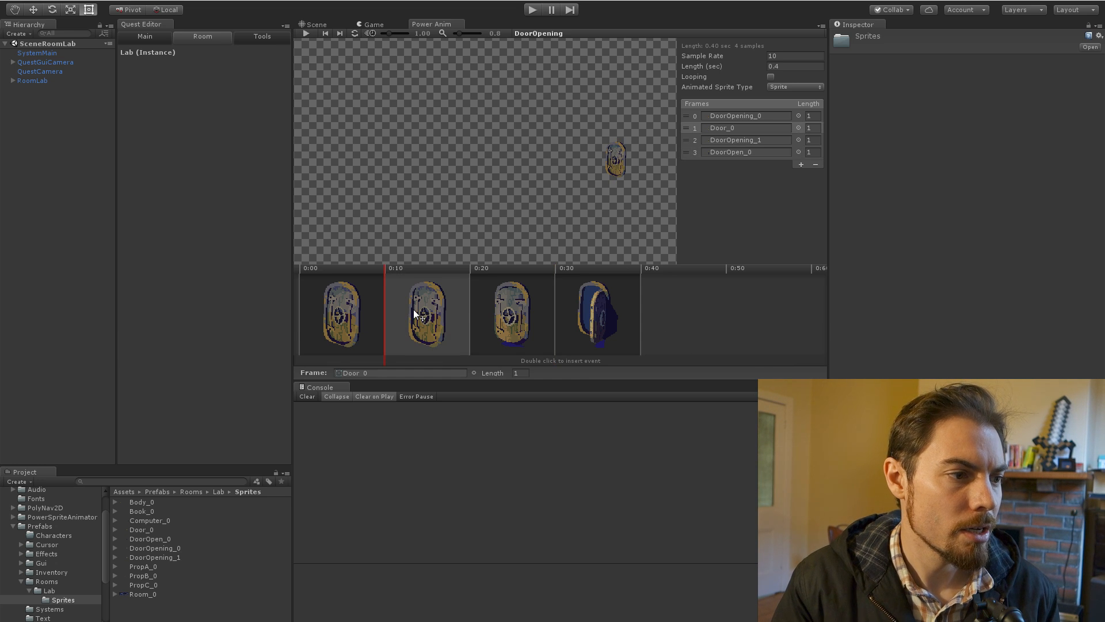
{"action": "left_click", "coordinate": [371, 316]}
{"action": "key", "text": "ctrl+c"}
{"action": "left_click", "coordinate": [436, 315]}
{"action": "key", "text": "ctrl+v"}
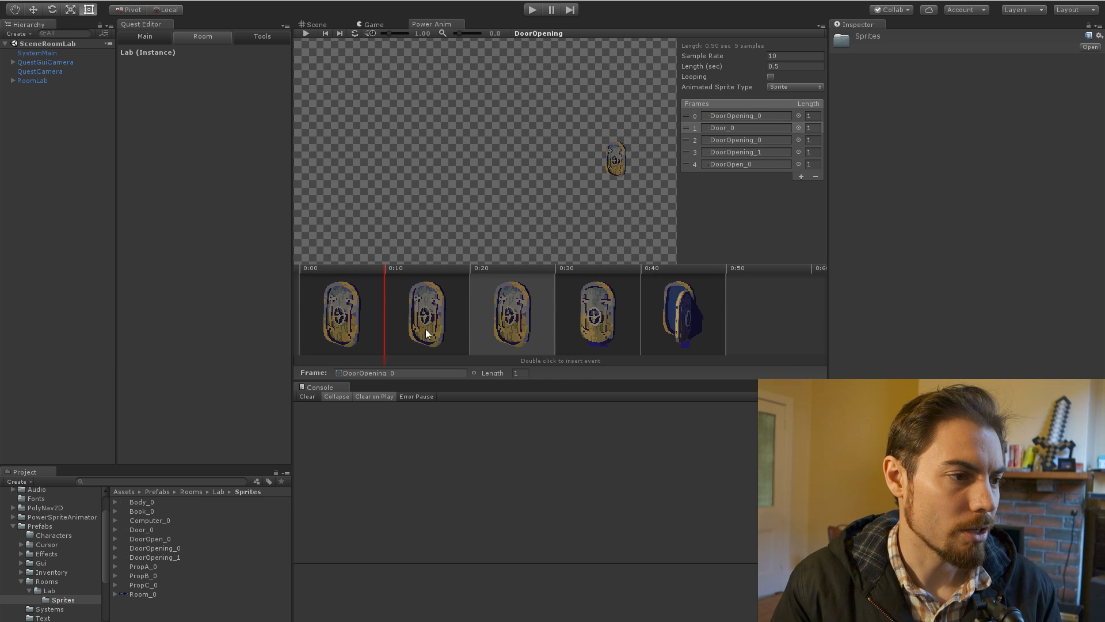
Step: Flip between the first three frames to examine the door's rattling motion
{"action": "left_click", "coordinate": [431, 332]}
{"action": "left_click", "coordinate": [497, 327]}
{"action": "left_click", "coordinate": [431, 331]}
{"action": "left_click", "coordinate": [497, 328]}
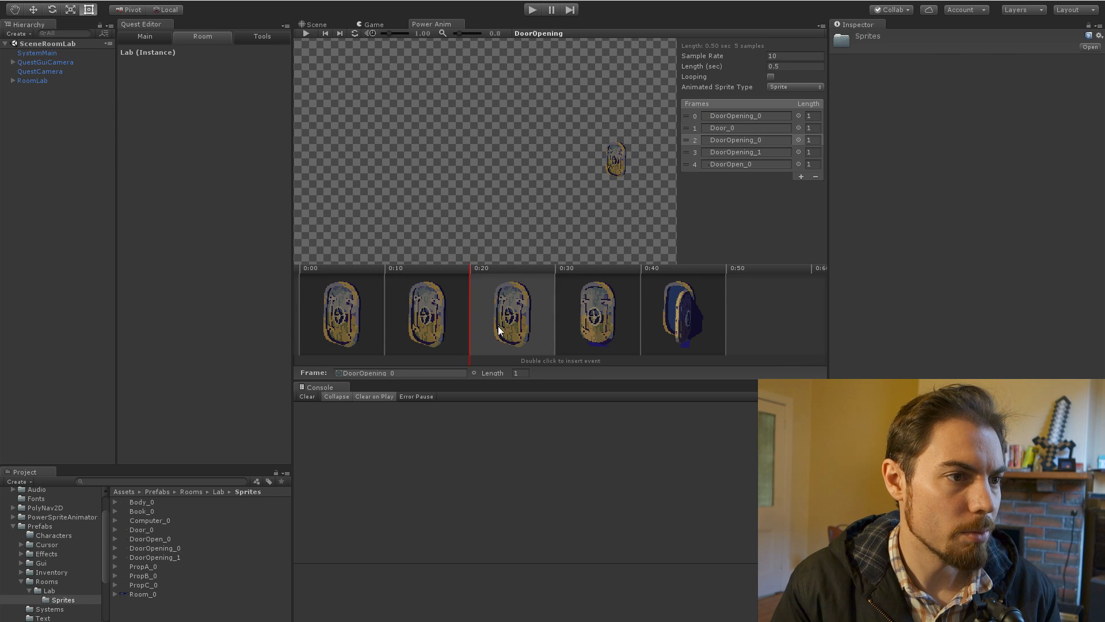
{"action": "left_click", "coordinate": [421, 333]}
{"action": "left_click", "coordinate": [510, 318]}
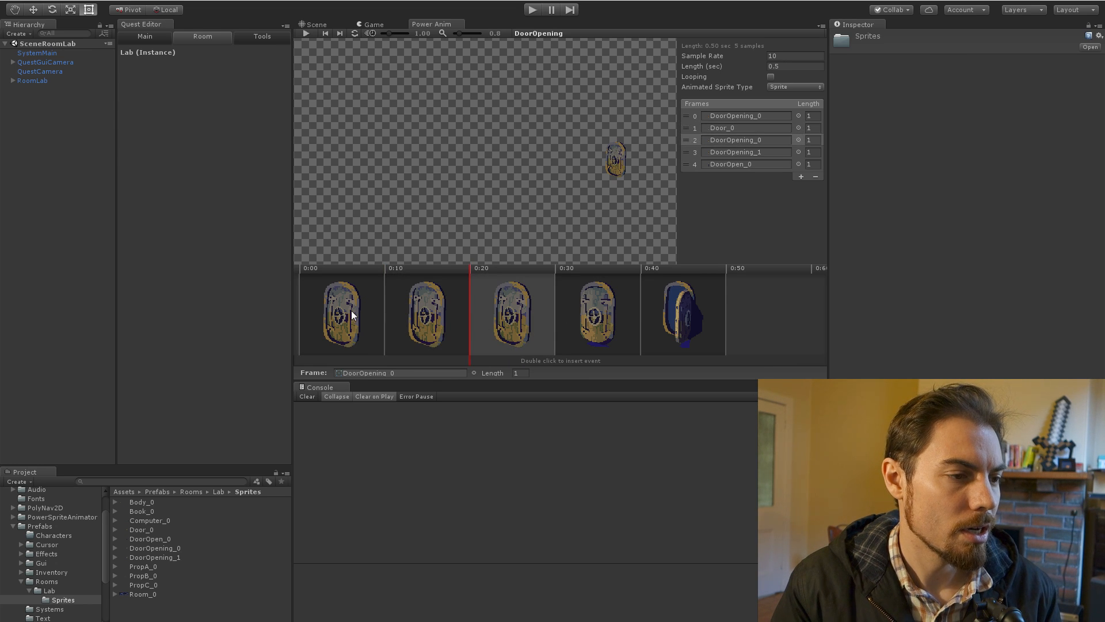
{"action": "left_click", "coordinate": [351, 315]}
{"action": "mouse_move", "coordinate": [405, 312]}
{"action": "left_mouse_down"}
{"action": "mouse_move", "coordinate": [449, 315]}
{"action": "mouse_move", "coordinate": [408, 312]}
{"action": "left_mouse_up"}
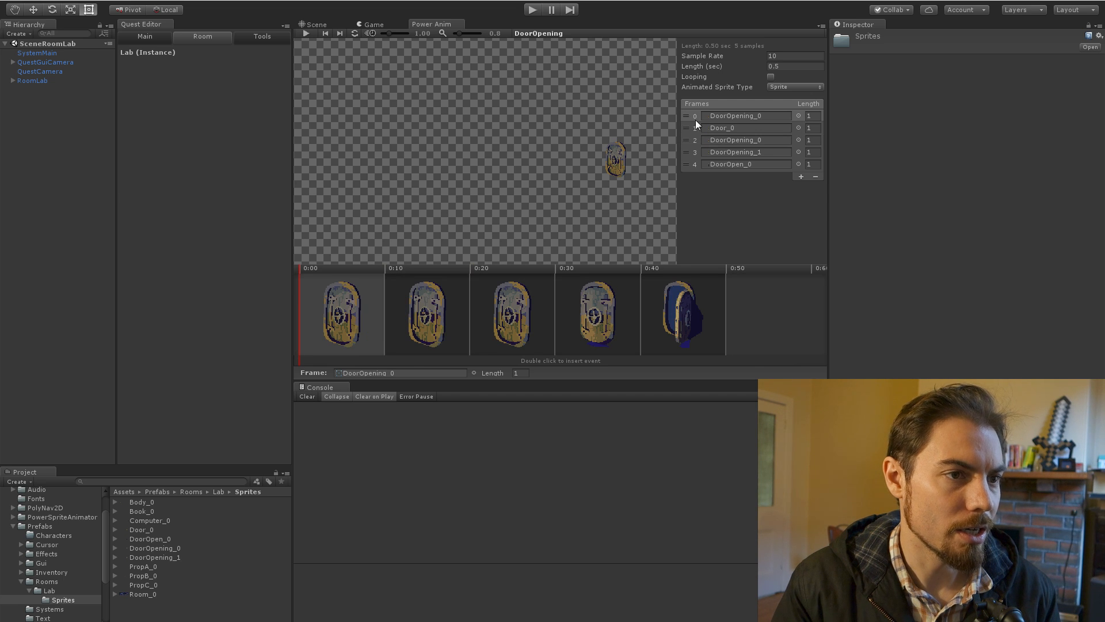
Step: Set the animation's sample rate to 60 and shorten the Door_0 frame to 4 samples
{"action": "double_click", "coordinate": [793, 56]}
{"action": "type", "text": "60"}
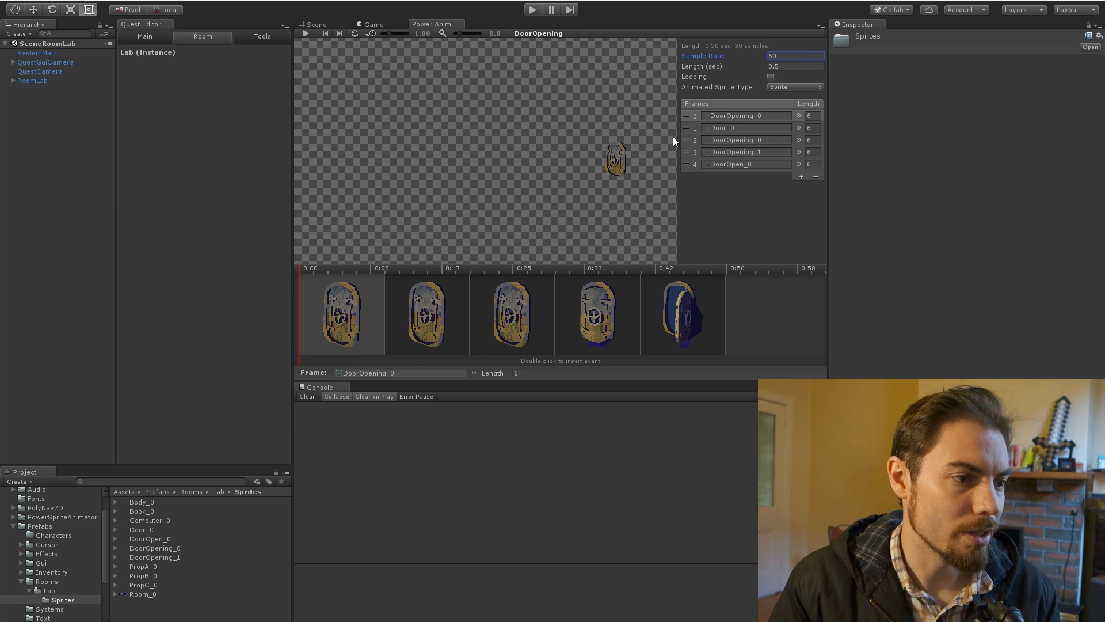
{"action": "left_click", "coordinate": [439, 306]}
{"action": "left_click_drag", "start_coordinate": [470, 304], "coordinate": [442, 304]}
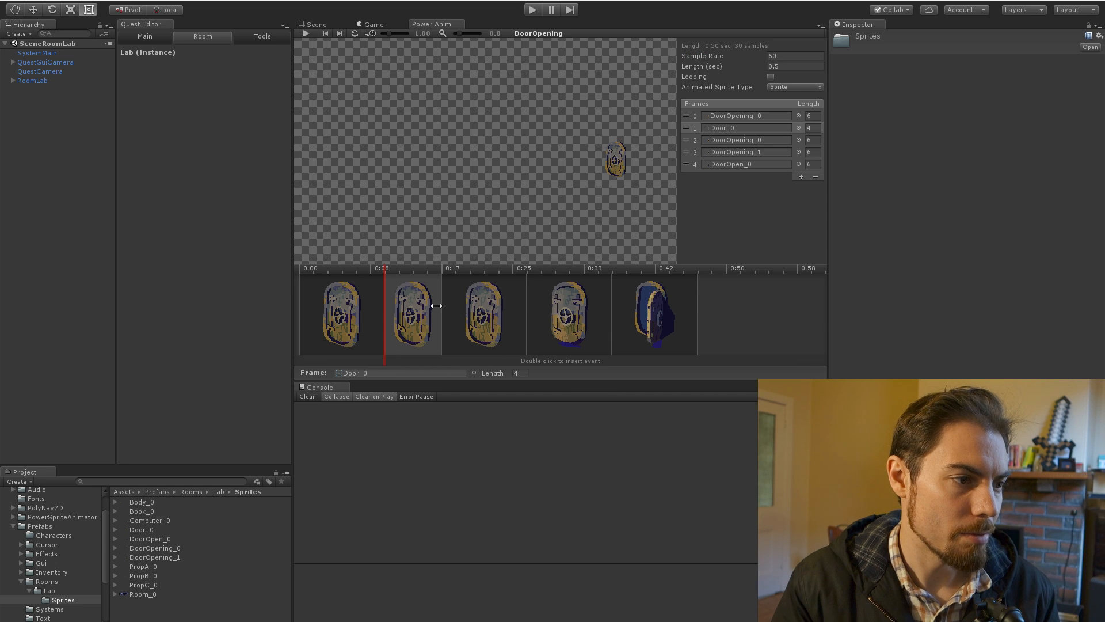
{"action": "left_click", "coordinate": [482, 305]}
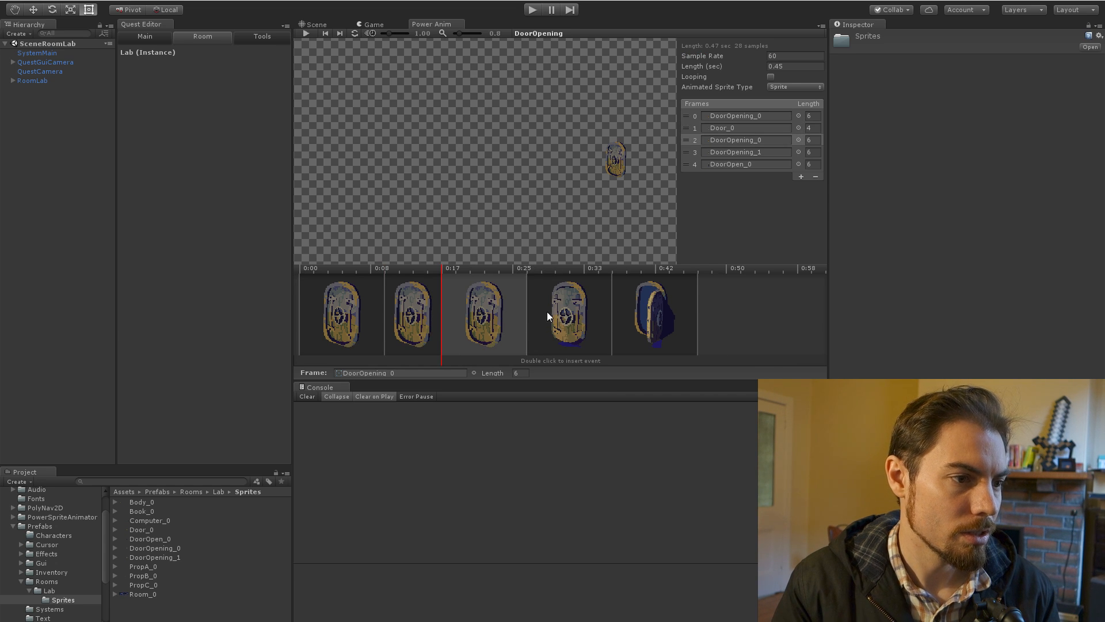
Step: Preview the animation and stretch all frames together, making Door_0 6 samples long and the other frames 8
{"action": "left_click", "coordinate": [374, 318]}
{"action": "left_click", "coordinate": [305, 33]}
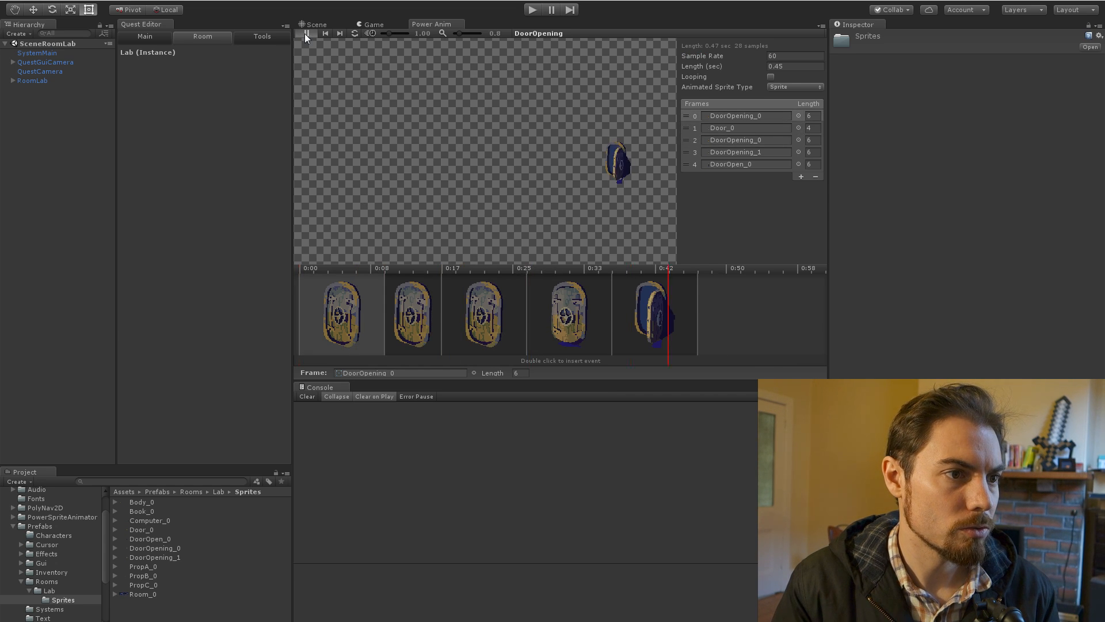
{"action": "left_click", "coordinate": [727, 334]}
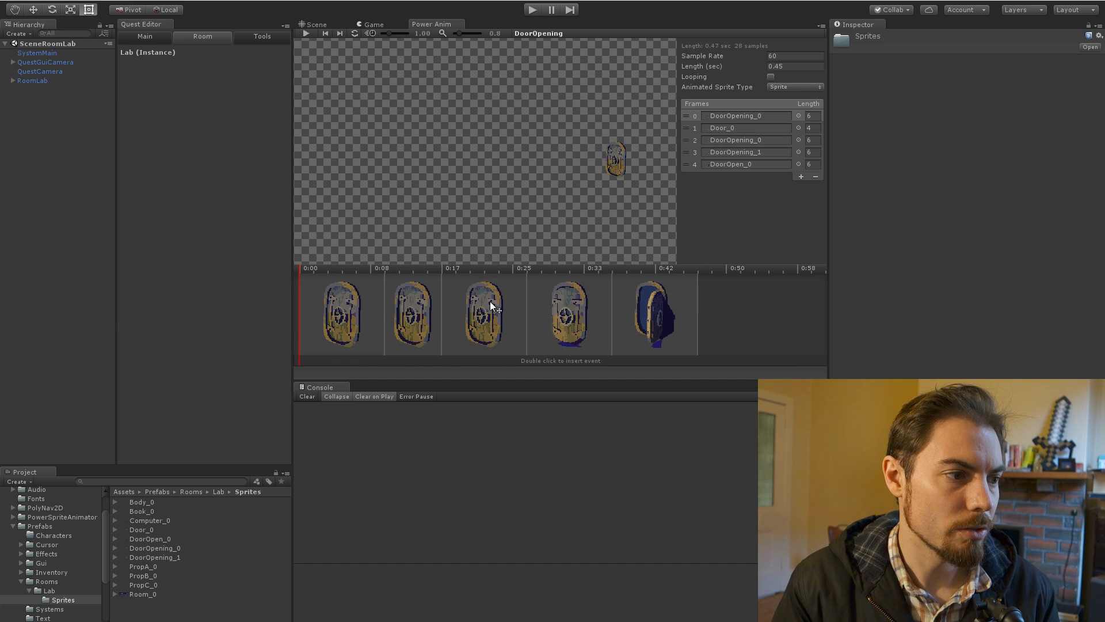
{"action": "left_click_drag", "start_coordinate": [702, 310], "coordinate": [823, 311]}
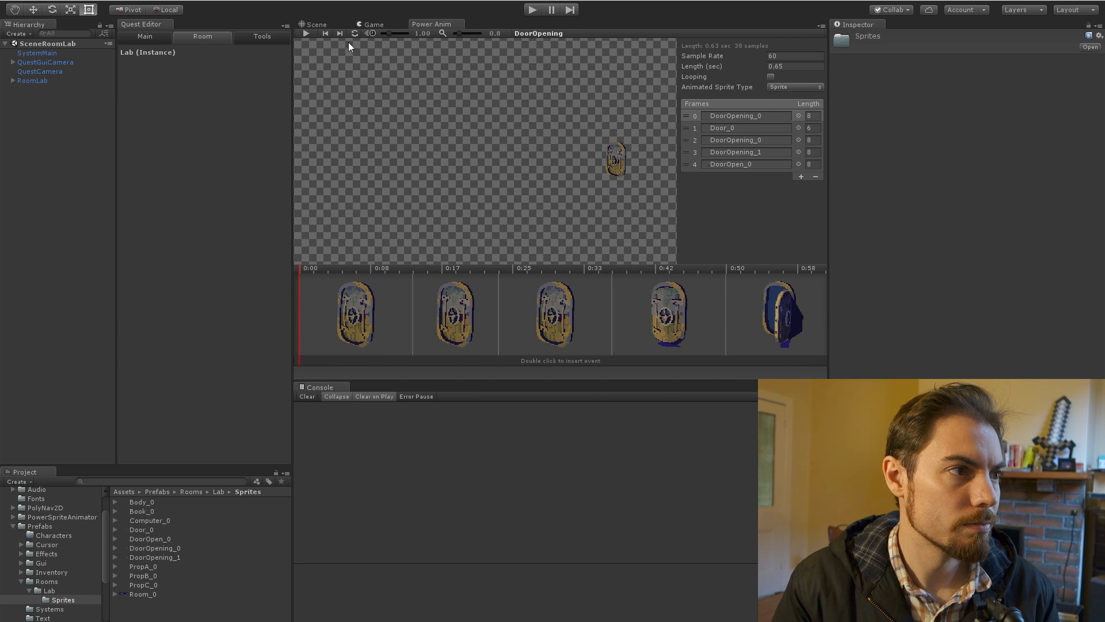
Step: Copy the first DoorOpening_0 and Door_0 frames and paste them after Door_0 to repeat the rattle
{"action": "left_click", "coordinate": [433, 313]}
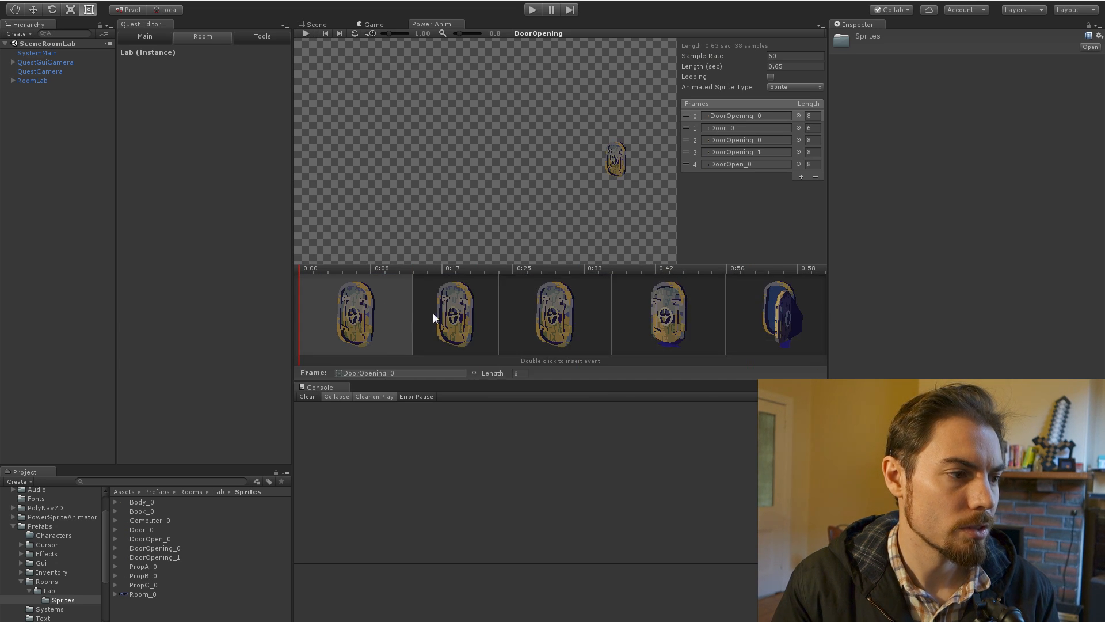
{"action": "left_click", "coordinate": [363, 319], "text": "shift"}
{"action": "key", "text": "ctrl+c"}
{"action": "left_click", "coordinate": [454, 316]}
{"action": "key", "text": "ctrl+v"}
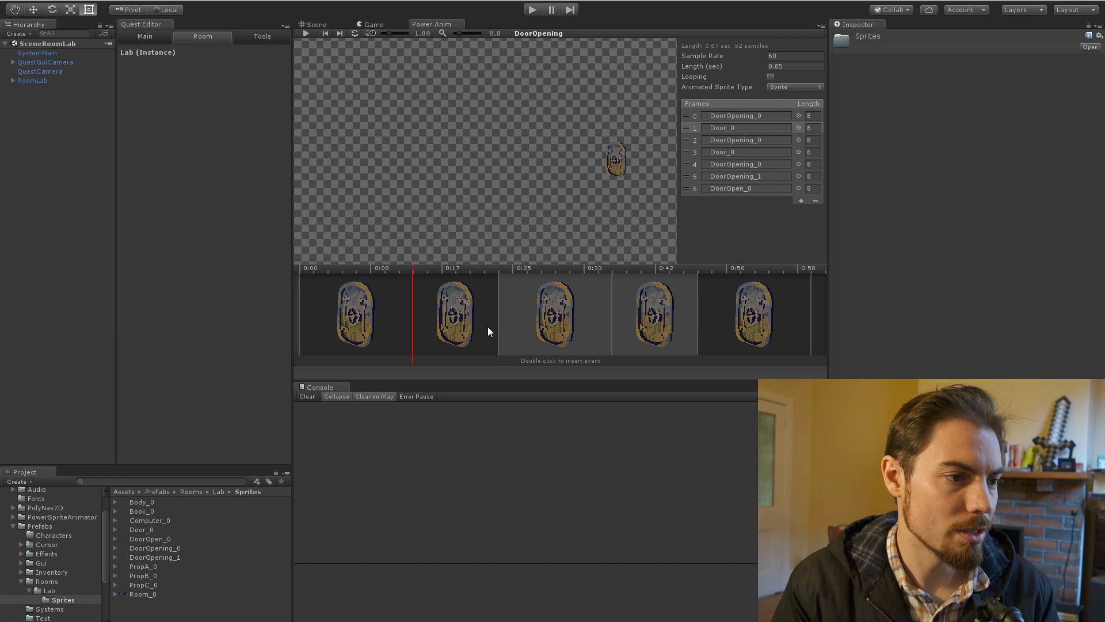
Step: Shorten the DoorOpening_1 frame to 6 samples and play back the animation with the door enlarged in the preview
{"action": "scroll", "coordinate": [577, 168], "scroll_direction": "down", "scroll_amount": 3}
{"action": "scroll", "coordinate": [608, 177], "scroll_direction": "up", "scroll_amount": 2}
{"action": "middle_click_drag", "start_coordinate": [610, 179], "coordinate": [464, 166]}
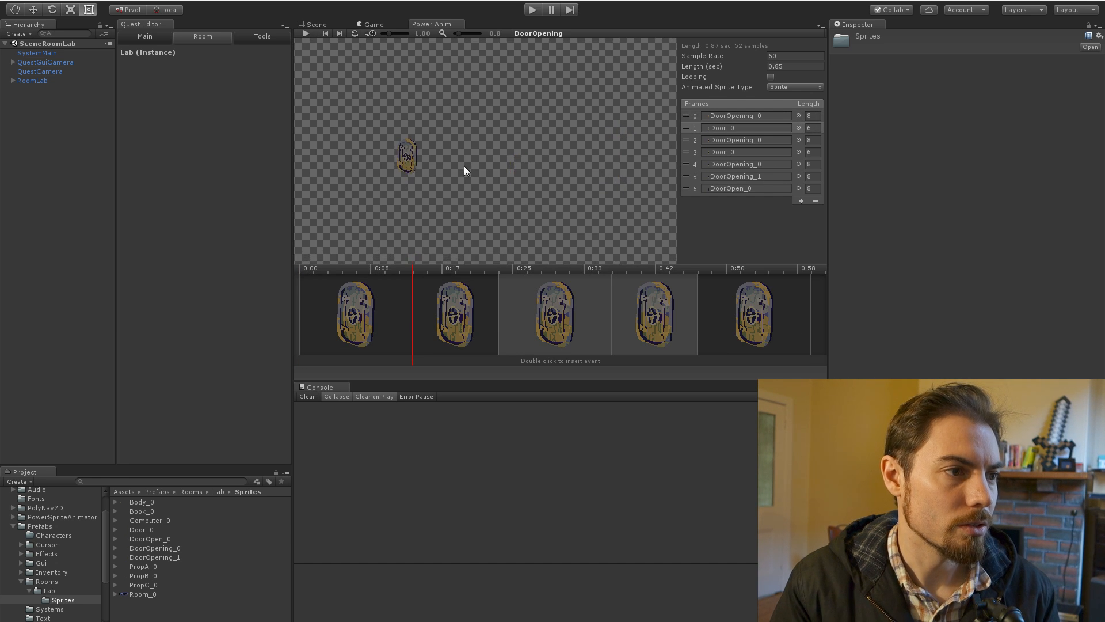
{"action": "scroll", "coordinate": [438, 174], "scroll_direction": "up", "scroll_amount": 10}
{"action": "middle_click_drag", "start_coordinate": [616, 180], "coordinate": [438, 166]}
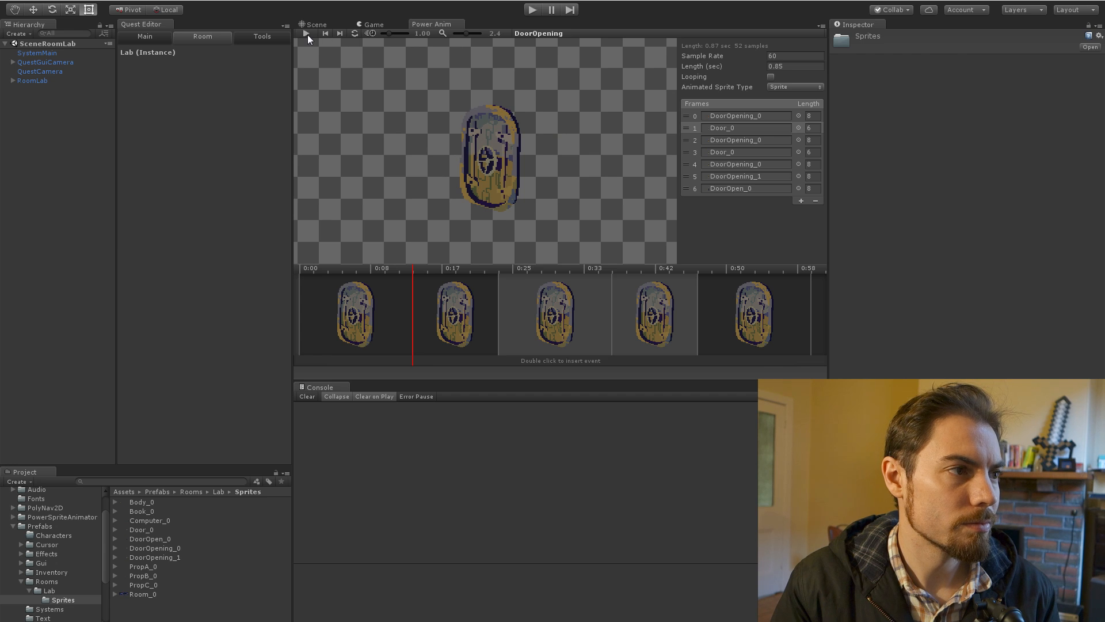
{"action": "scroll", "coordinate": [668, 314], "scroll_direction": "down", "scroll_amount": 4}
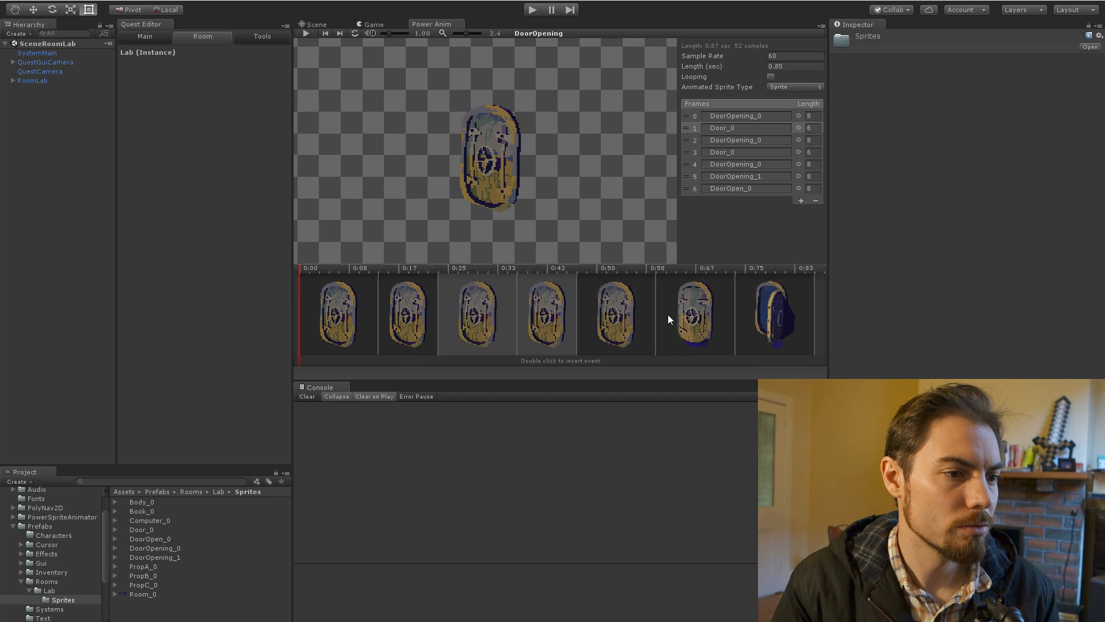
{"action": "left_click", "coordinate": [658, 316]}
{"action": "left_click_drag", "start_coordinate": [663, 318], "coordinate": [646, 317]}
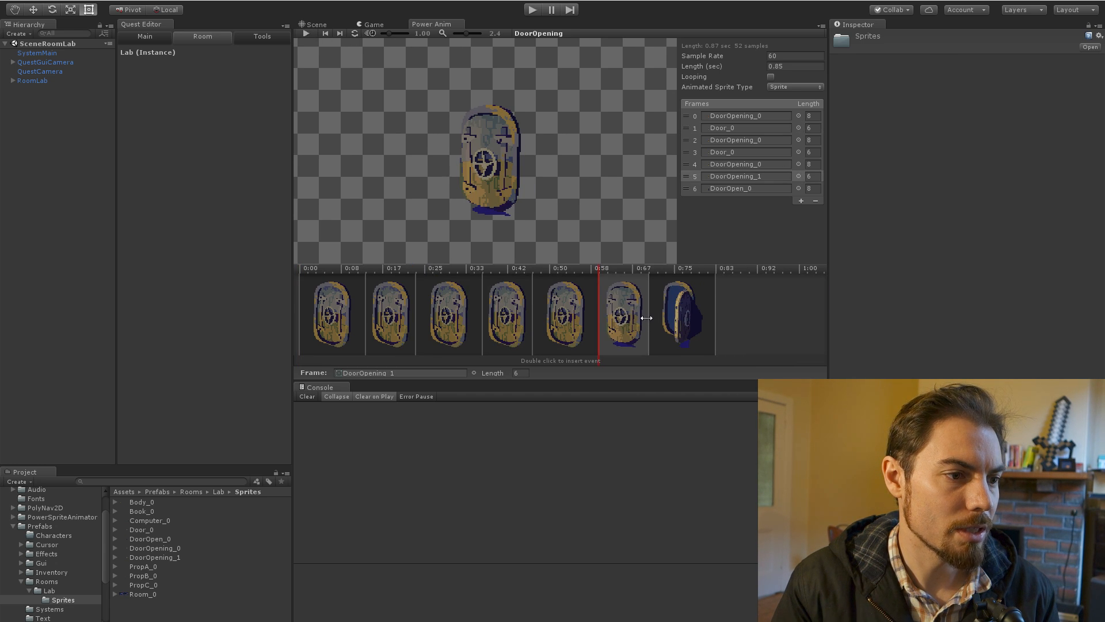
{"action": "key", "text": "space"}
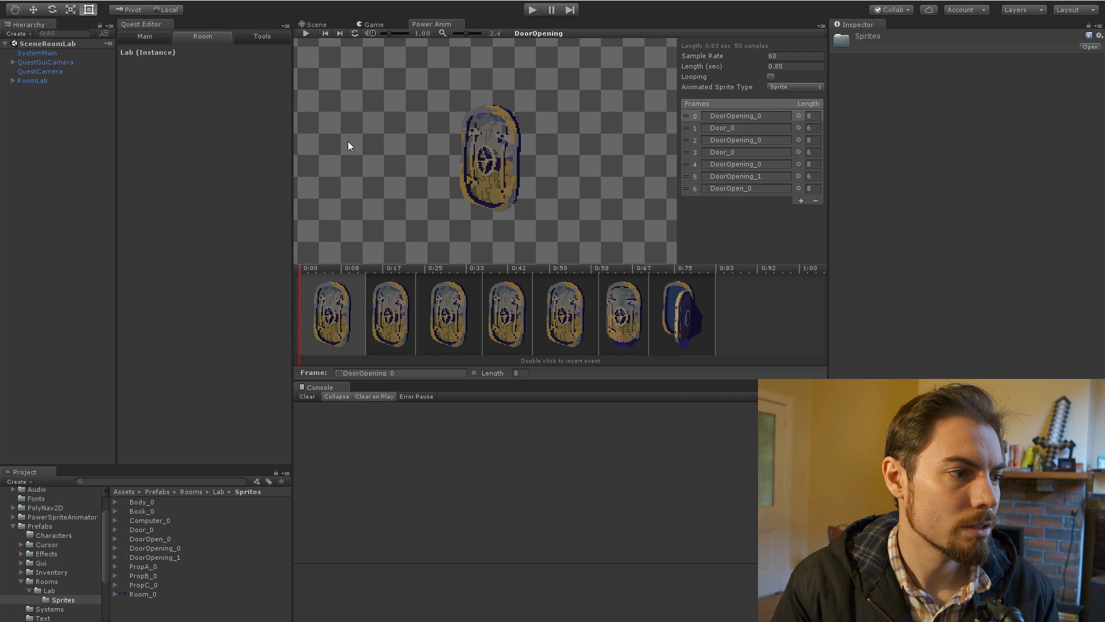
{"action": "left_click", "coordinate": [308, 34]}
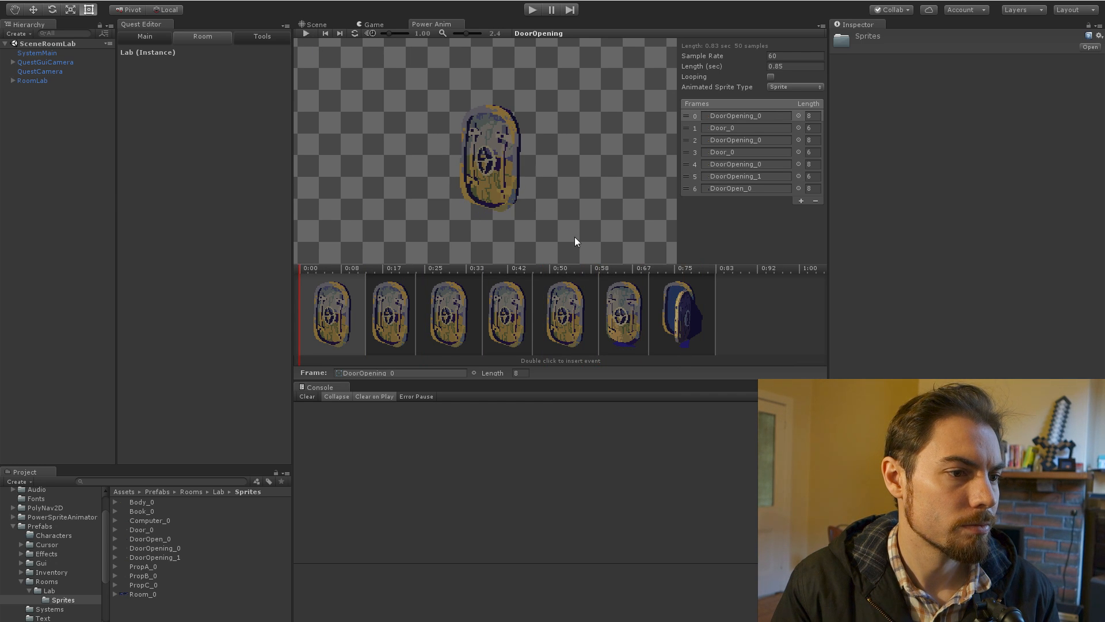
Step: Try the final DoorOpen_0 frame at 21 samples in a preview and return it to 8 samples
{"action": "left_click", "coordinate": [697, 327]}
{"action": "left_click_drag", "start_coordinate": [715, 316], "coordinate": [820, 316]}
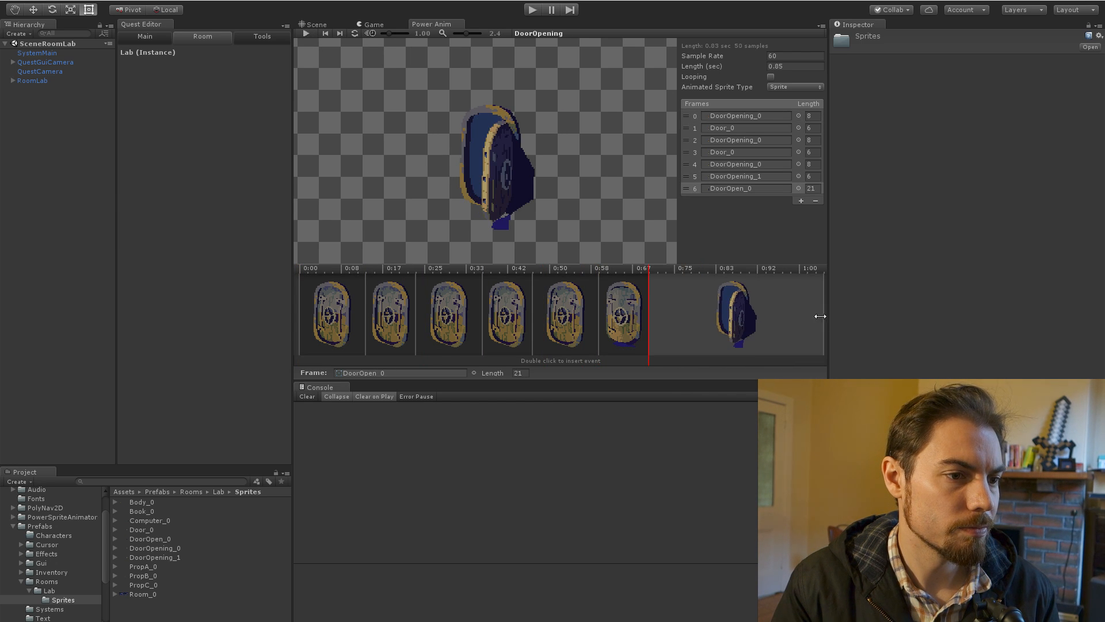
{"action": "left_click", "coordinate": [308, 33]}
{"action": "left_click_drag", "start_coordinate": [824, 306], "coordinate": [714, 305]}
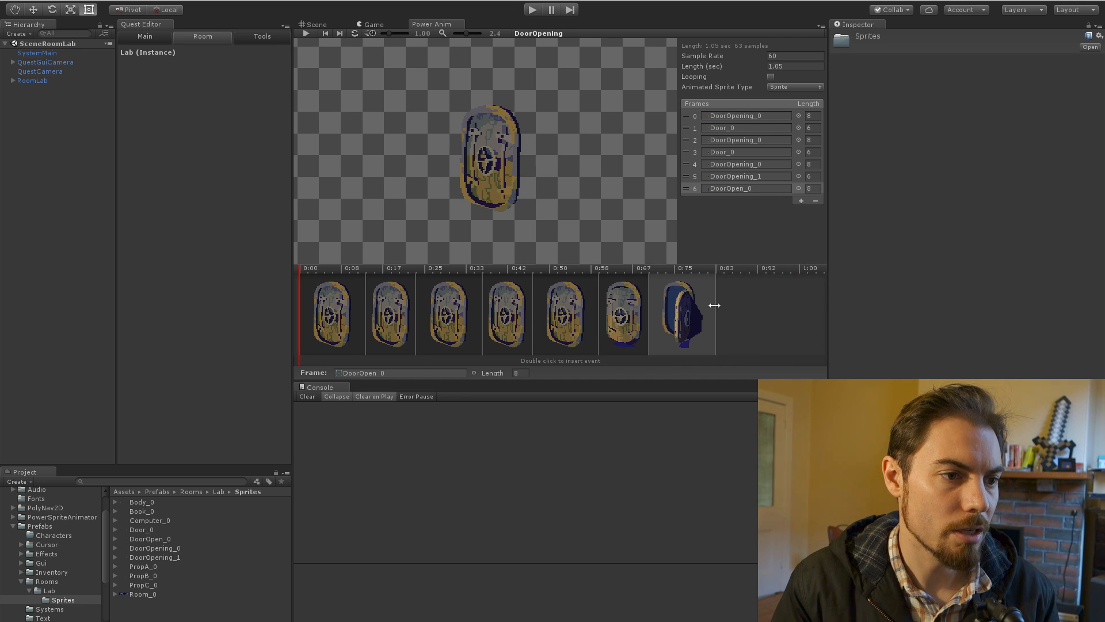
Step: Create a non-interactive prop named Room in the Lab room and show the contents of the Lab project folder
{"action": "left_click", "coordinate": [155, 592]}
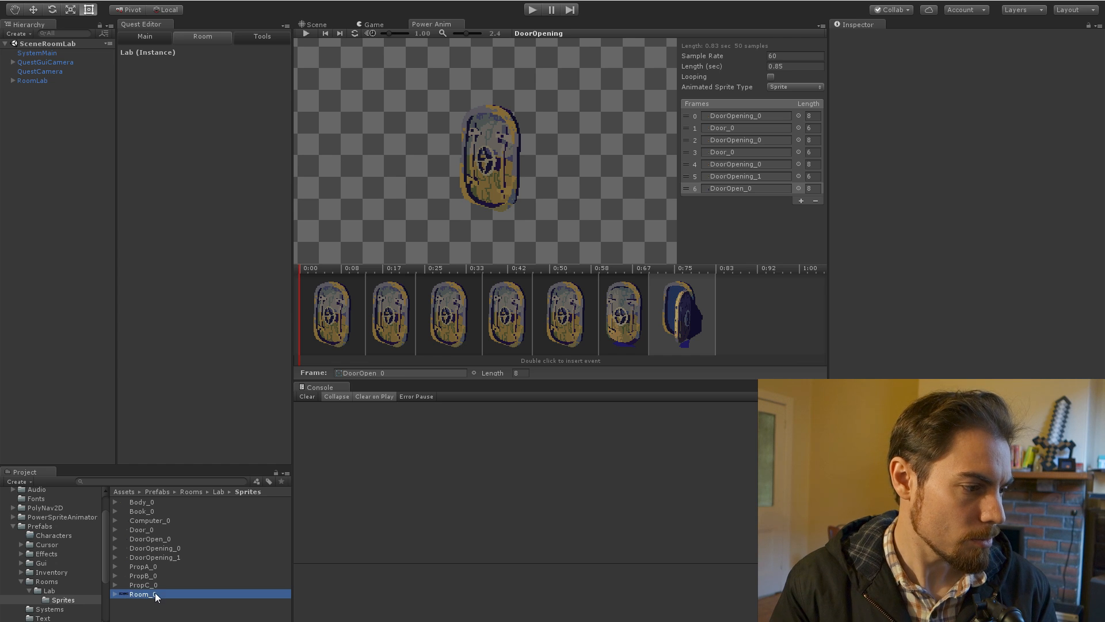
{"action": "left_click", "coordinate": [158, 613]}
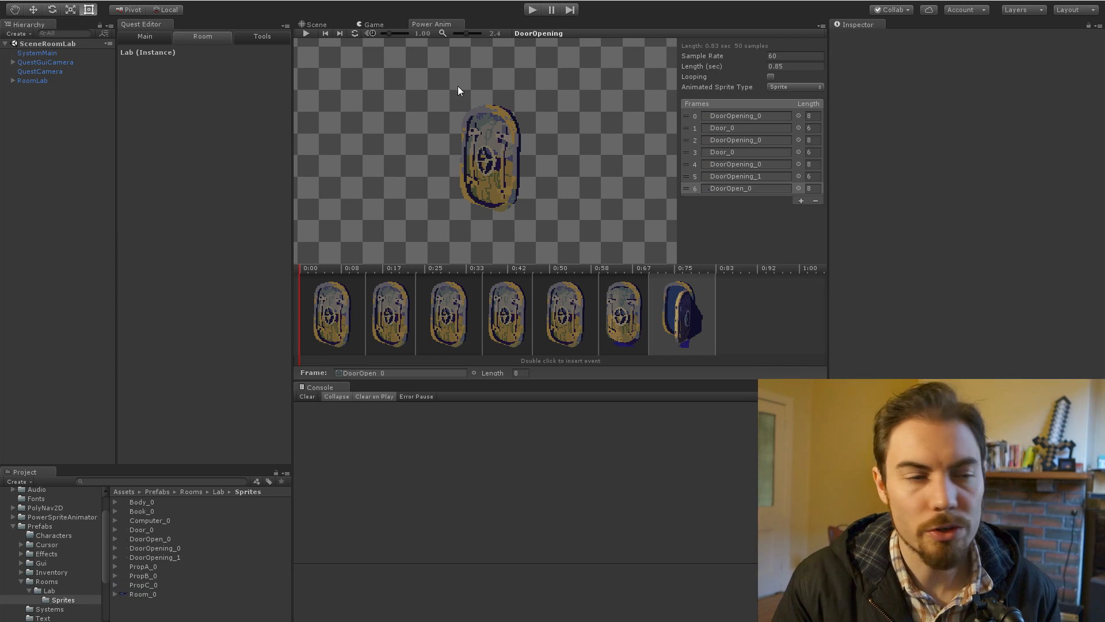
{"action": "left_click", "coordinate": [318, 24]}
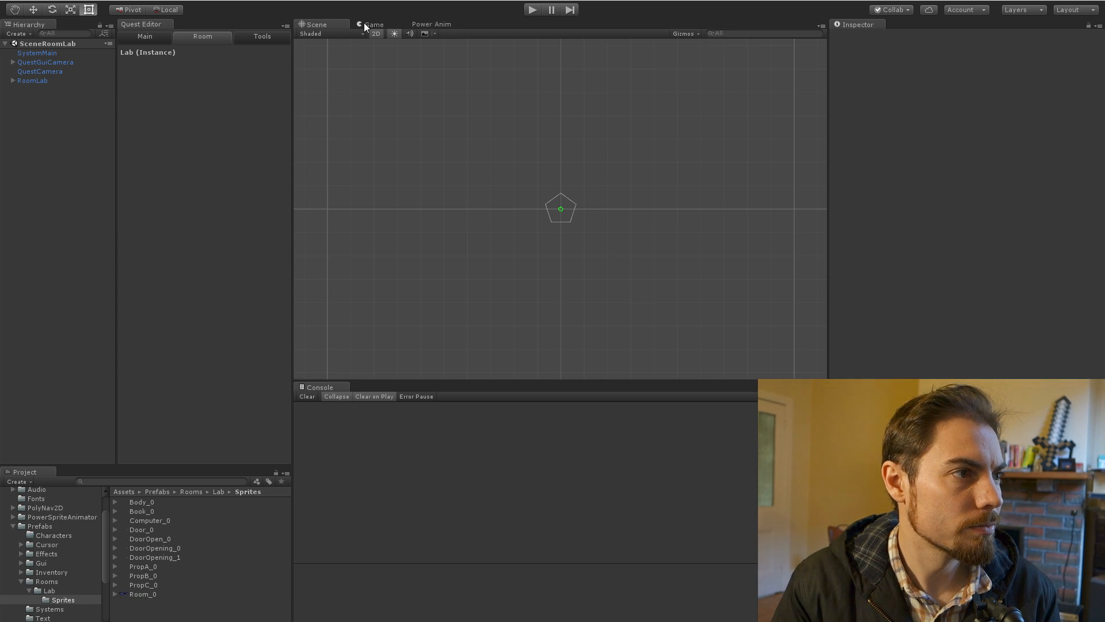
{"action": "left_click", "coordinate": [148, 41]}
{"action": "left_click", "coordinate": [180, 38]}
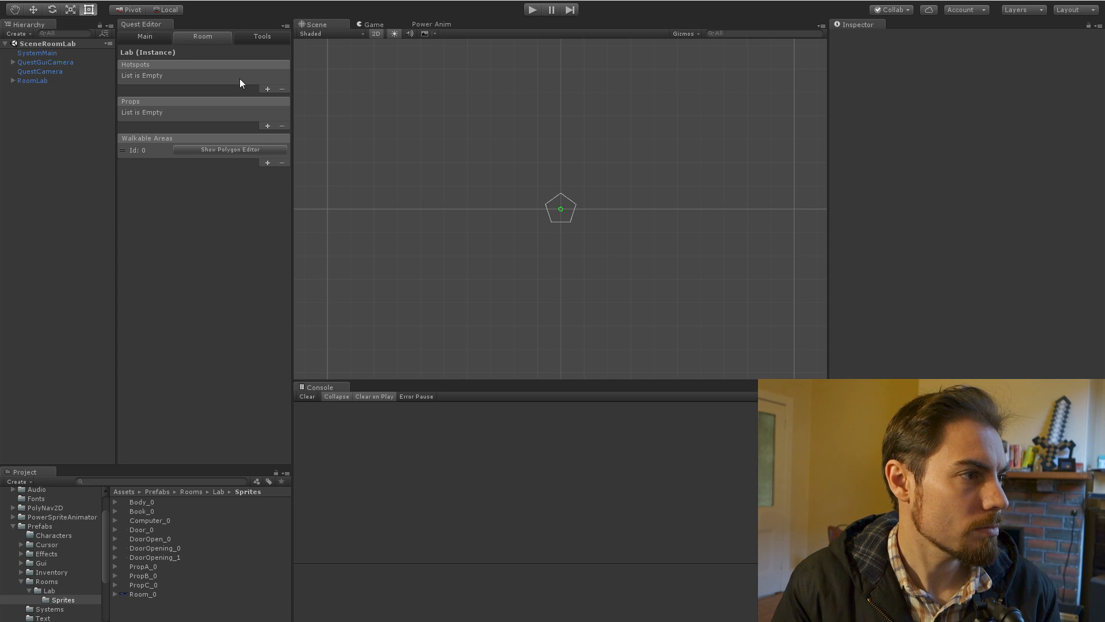
{"action": "left_click", "coordinate": [267, 126]}
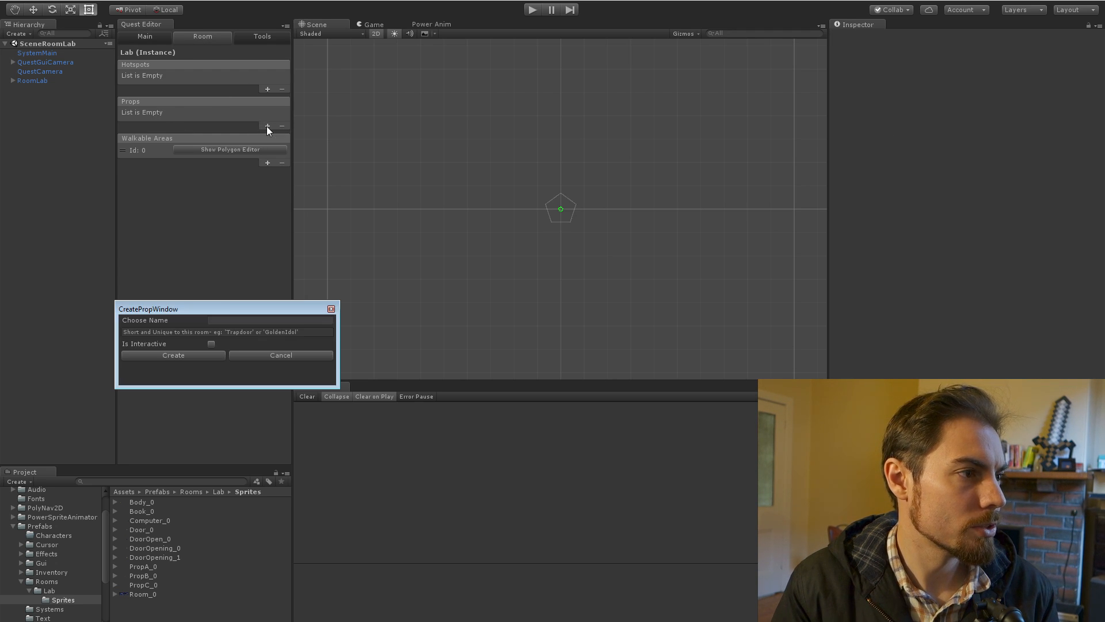
{"action": "left_click", "coordinate": [229, 322]}
{"action": "type", "text": "Room"}
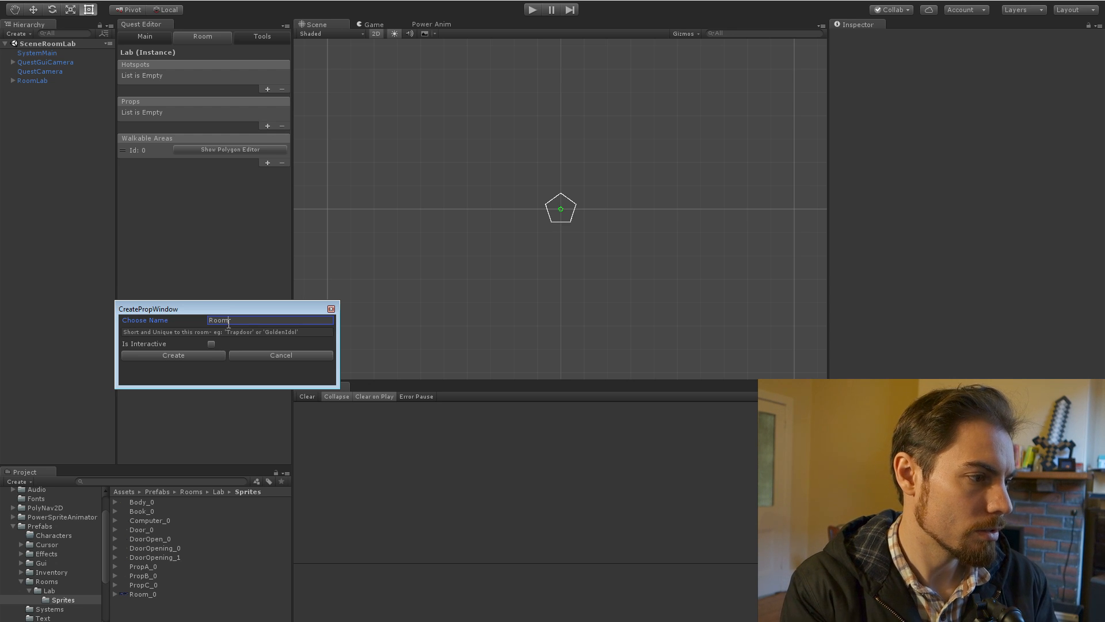
{"action": "left_click", "coordinate": [192, 356]}
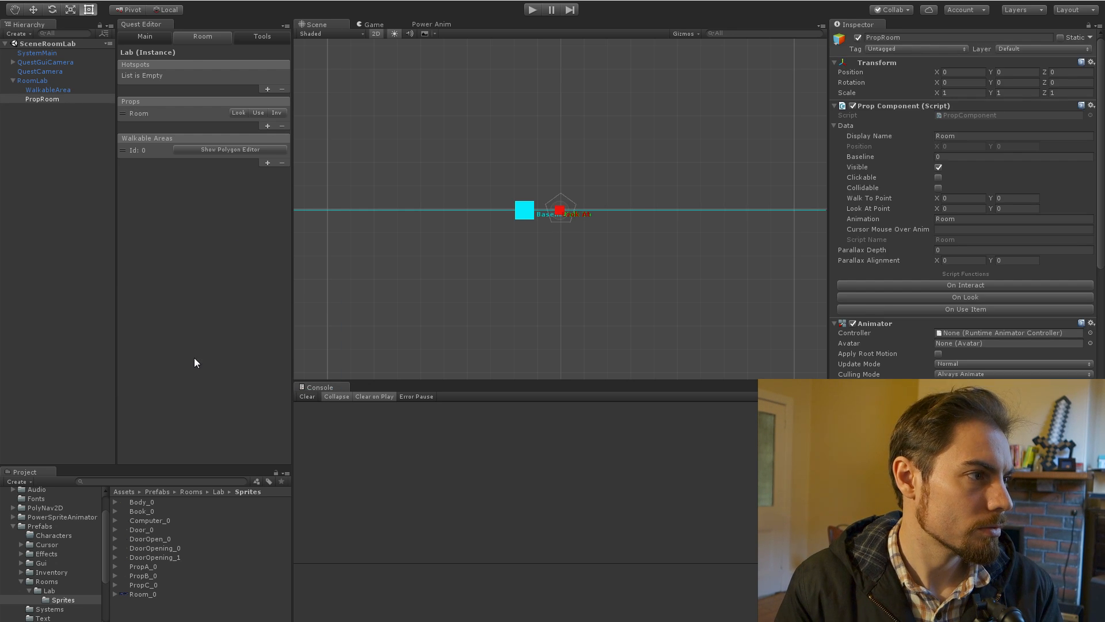
{"action": "left_click", "coordinate": [49, 591]}
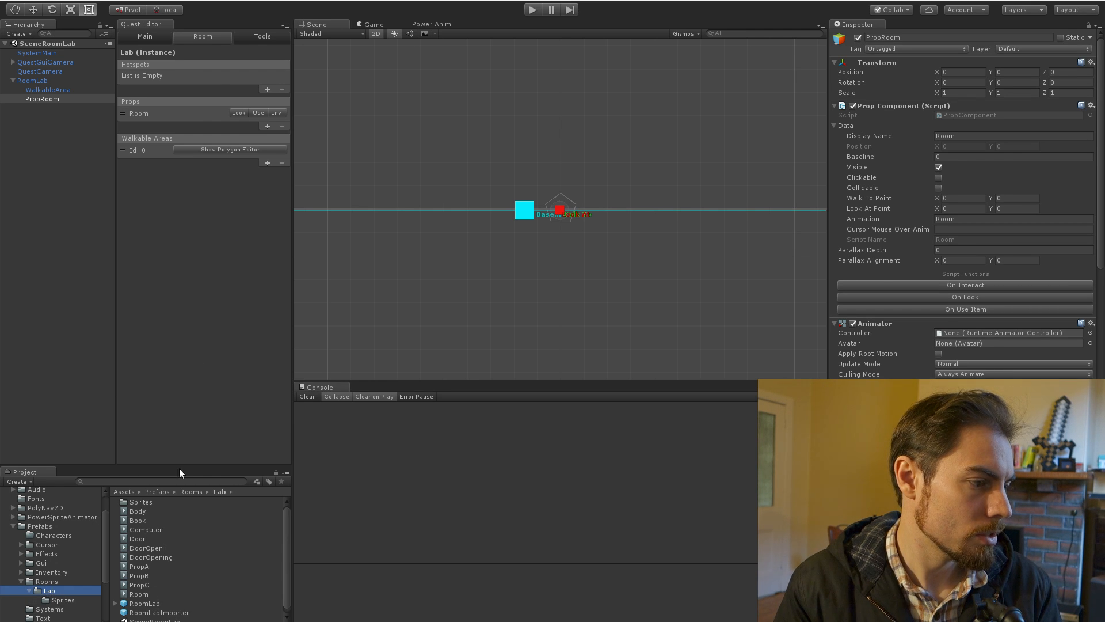
{"action": "left_click", "coordinate": [267, 89]}
{"action": "left_click", "coordinate": [441, 280]}
{"action": "type", "text": "Prop"}
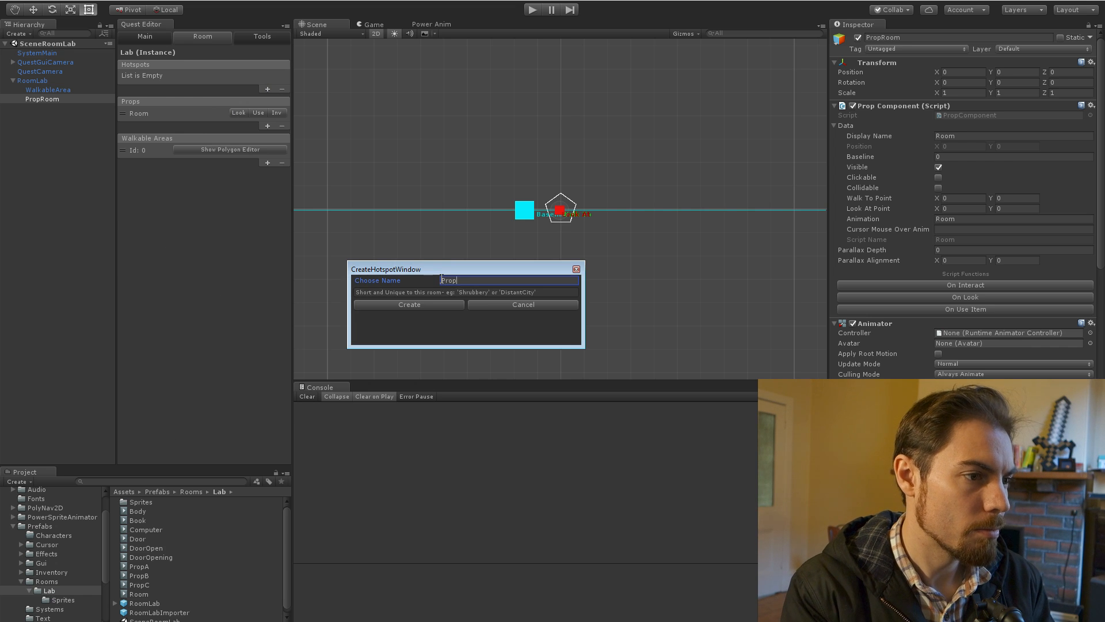
{"action": "type", "text": "A"}
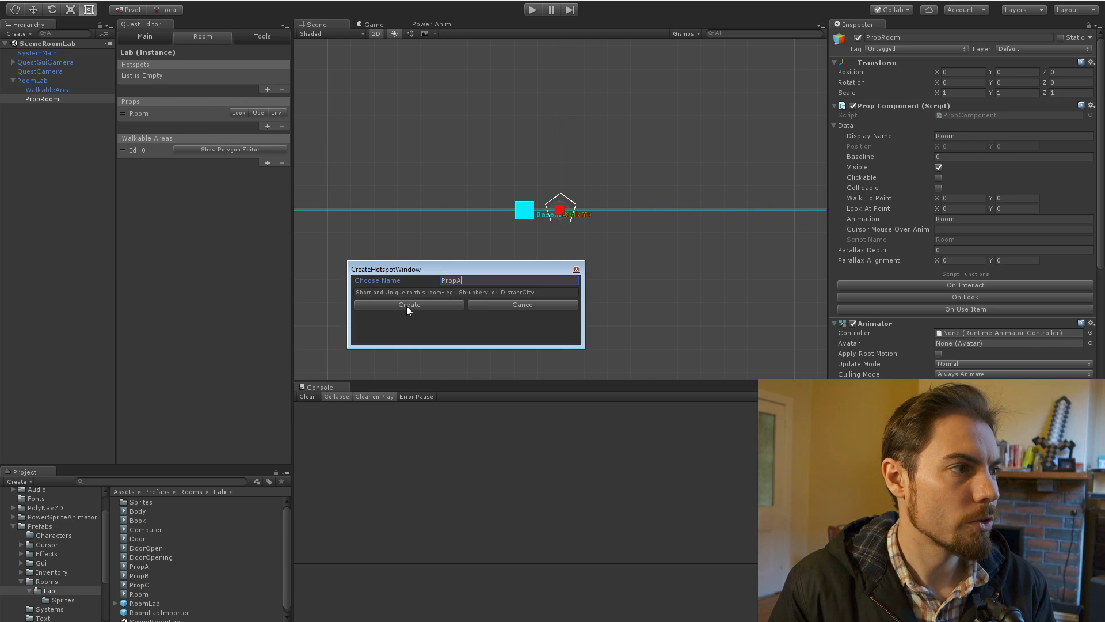
{"action": "left_click", "coordinate": [513, 305]}
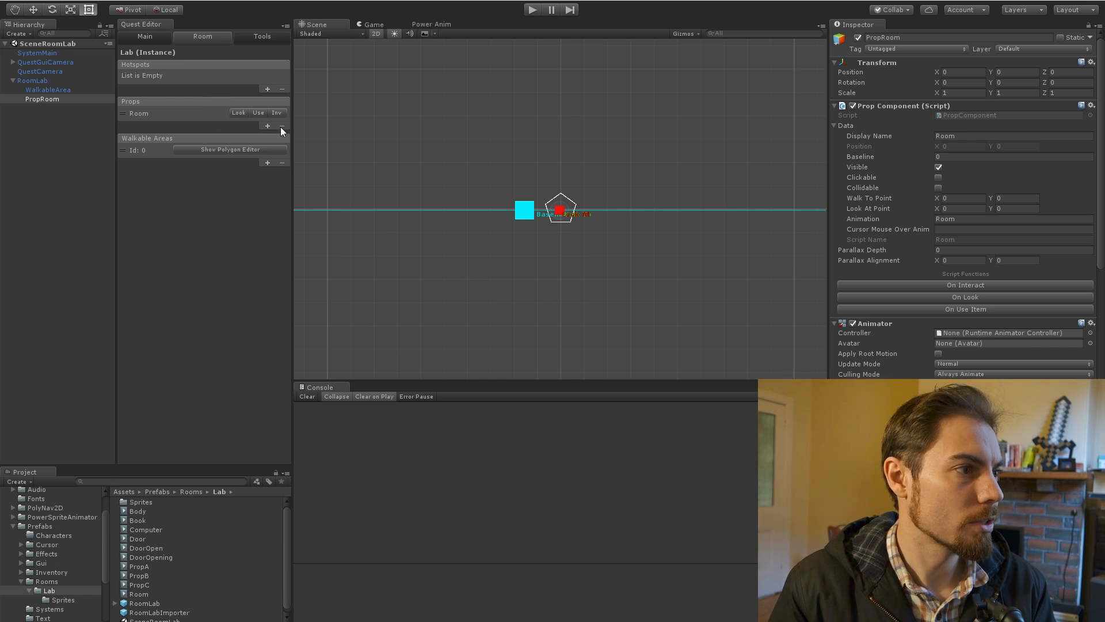
Step: Create a non-interactive prop named PropA in the Lab room
{"action": "left_click", "coordinate": [266, 125]}
{"action": "left_click", "coordinate": [250, 319]}
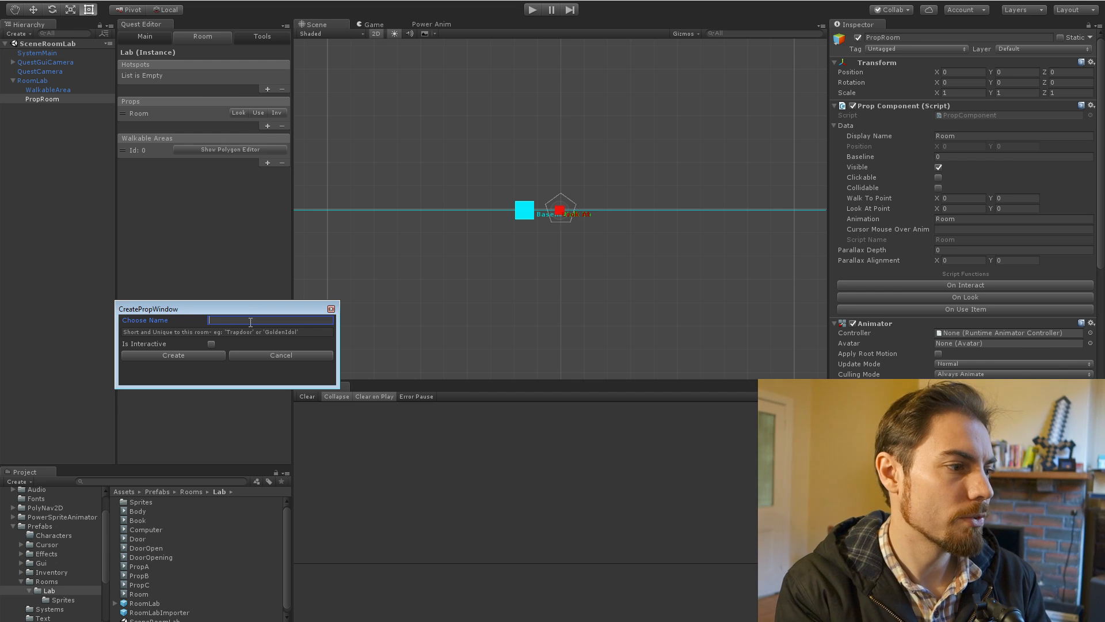
{"action": "type", "text": "C"}
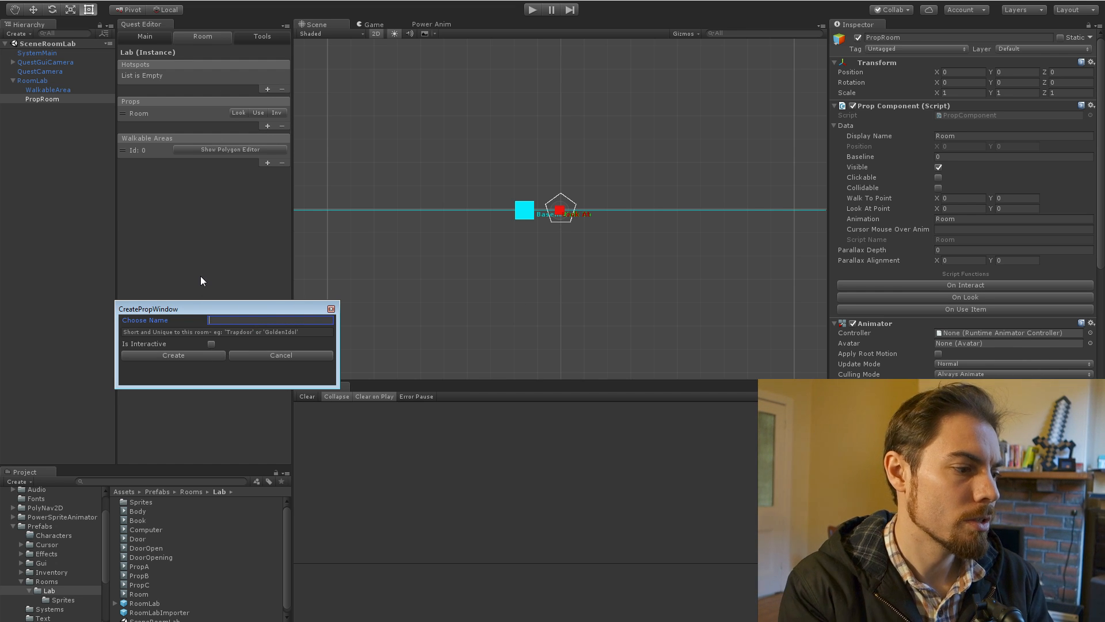
{"action": "type", "text": "PropA"}
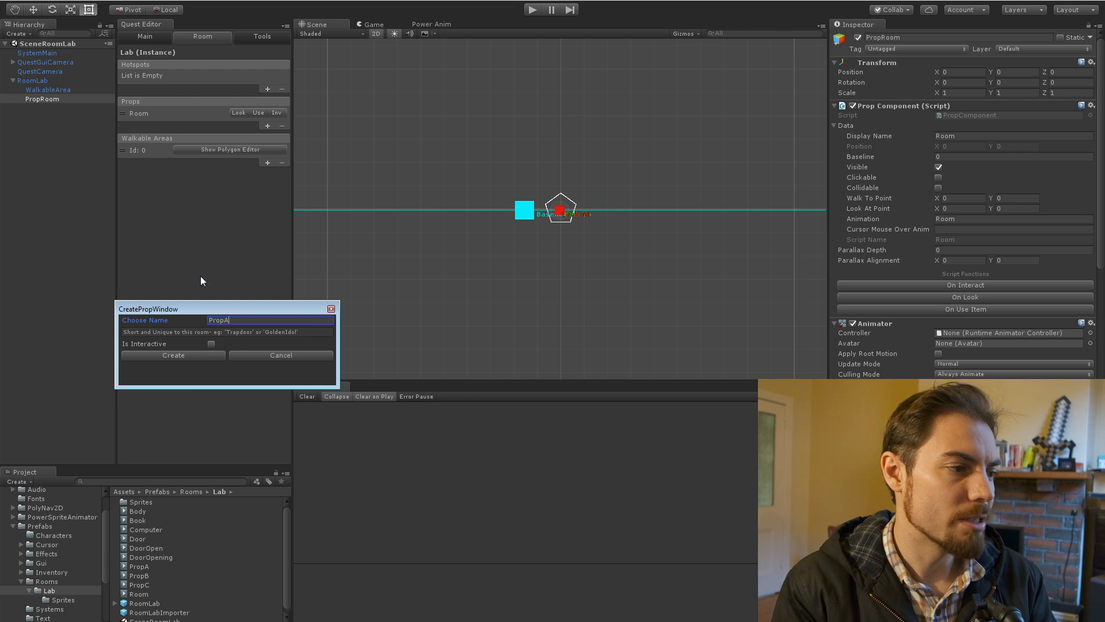
{"action": "left_click", "coordinate": [175, 355]}
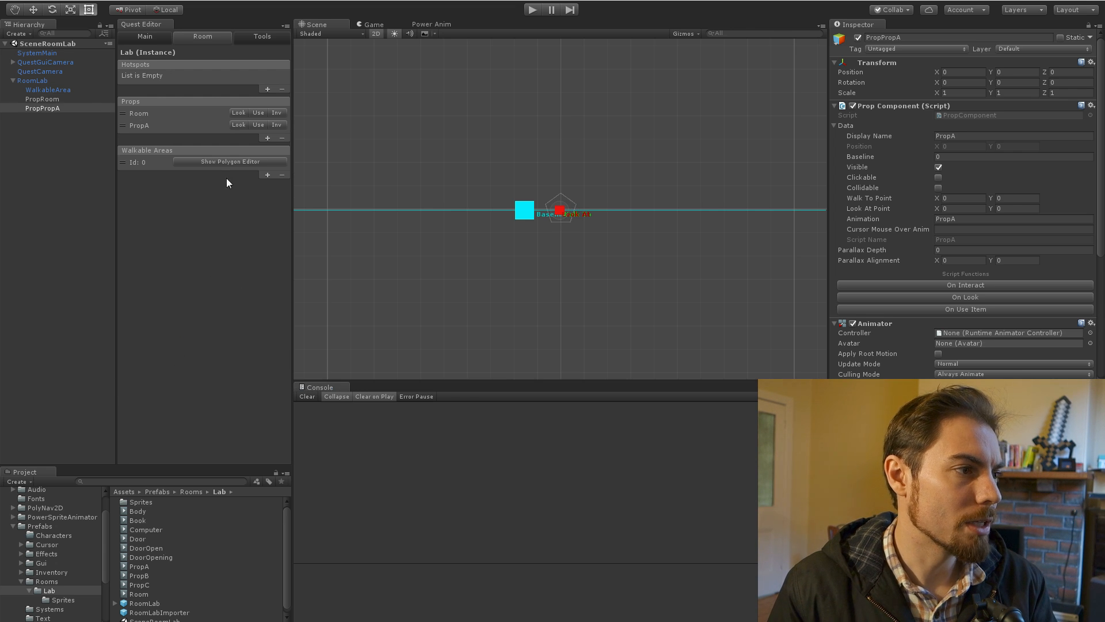
Step: Add another non-interactive prop named PropB to the Lab room
{"action": "left_click", "coordinate": [268, 138]}
{"action": "left_click", "coordinate": [221, 317]}
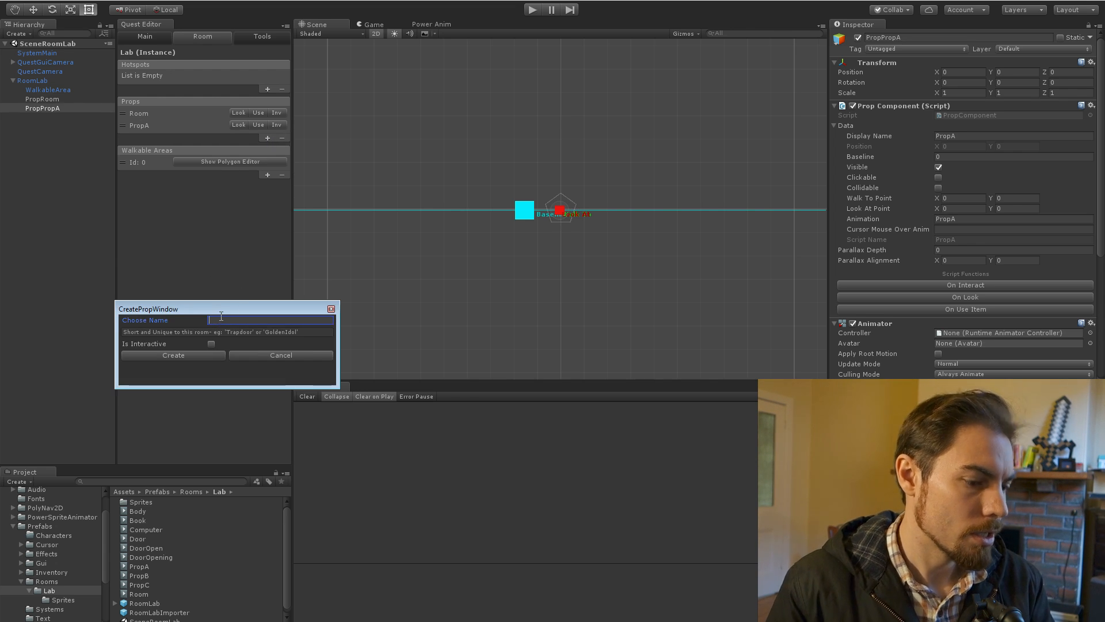
{"action": "type", "text": "PropB"}
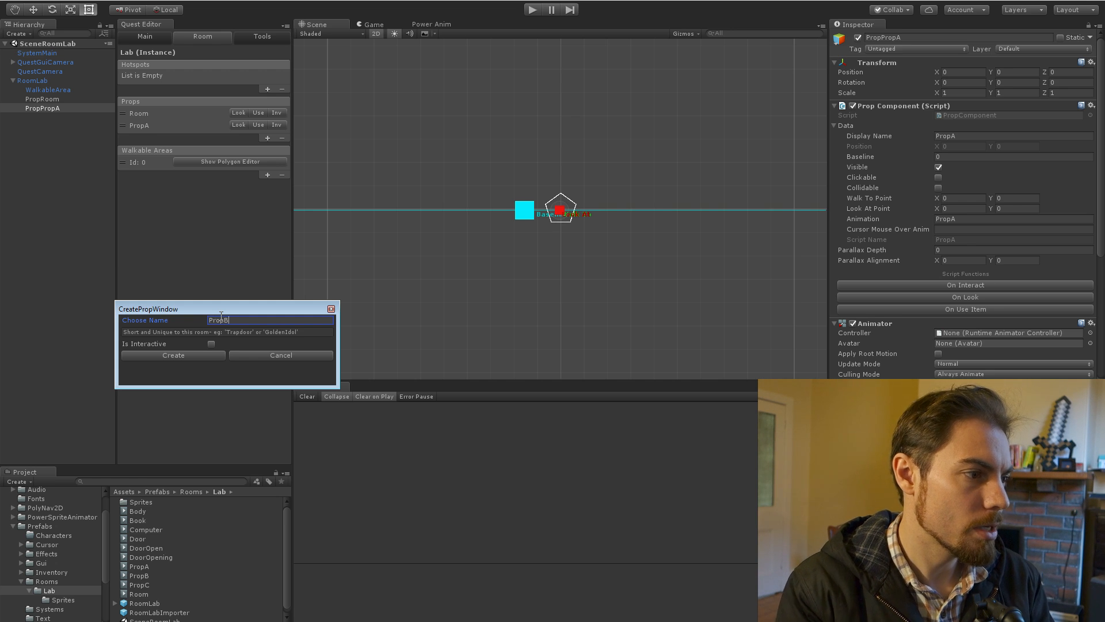
{"action": "left_click", "coordinate": [172, 354]}
Step: Add a further non-interactive prop named PropC to the Lab room
{"action": "left_click", "coordinate": [268, 150]}
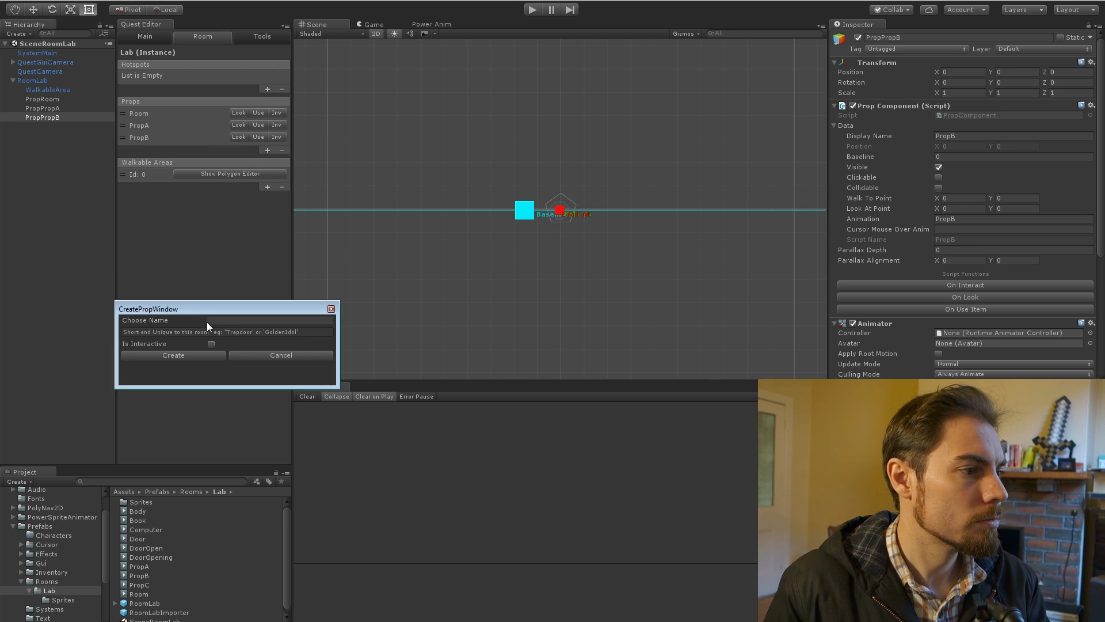
{"action": "left_click", "coordinate": [208, 320]}
{"action": "type", "text": "P"}
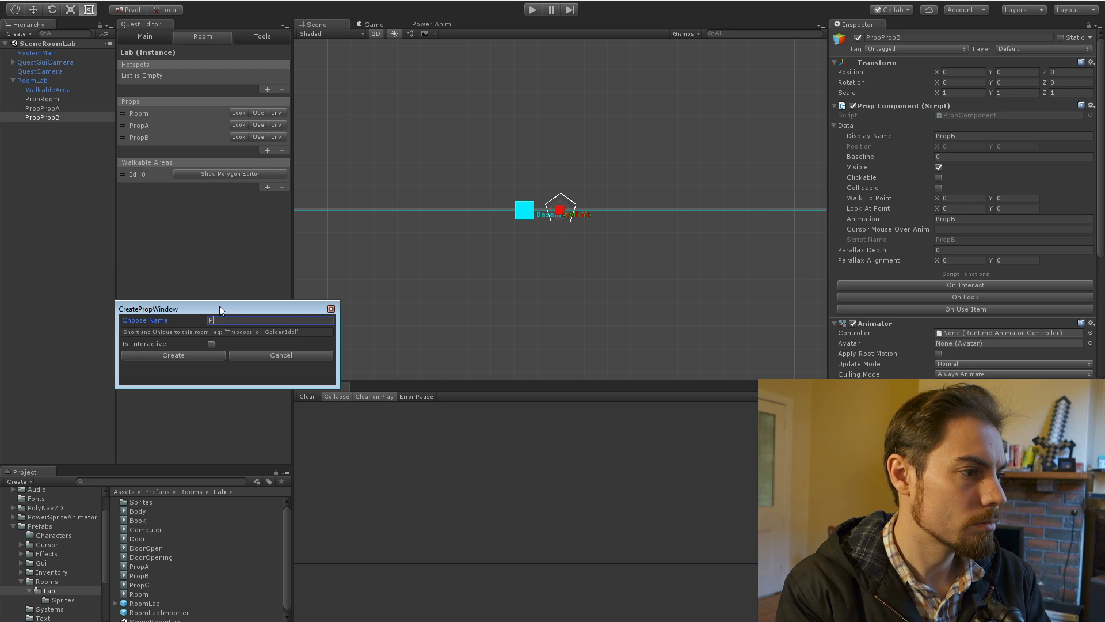
{"action": "type", "text": "RopC"}
{"action": "left_click", "coordinate": [182, 355]}
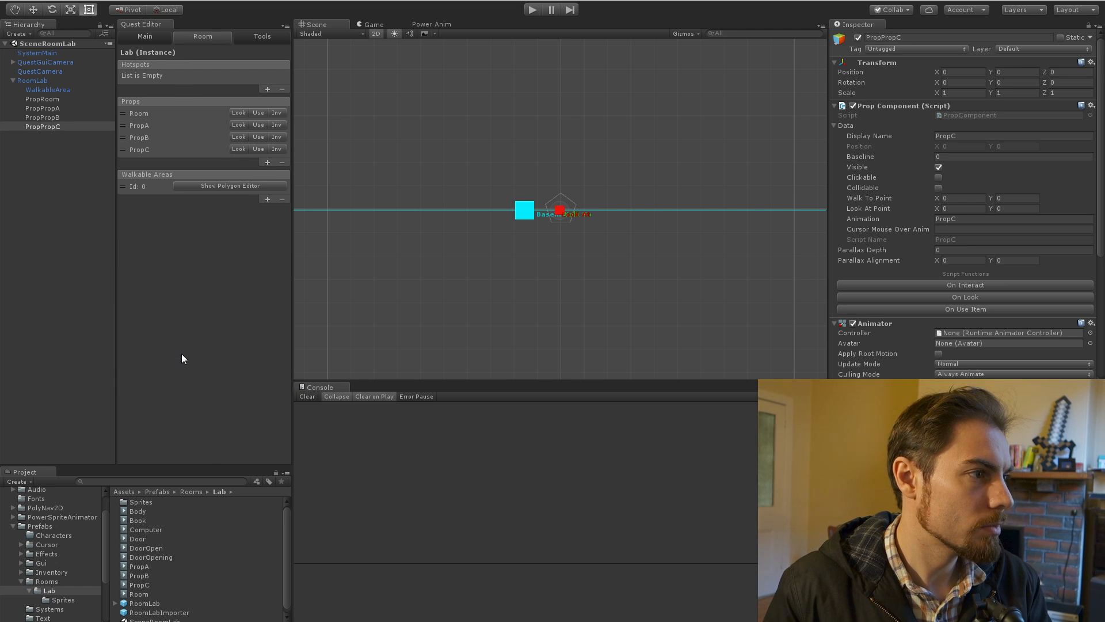
Step: Create a non-interactive prop named Computer in the Lab room
{"action": "left_click", "coordinate": [267, 162]}
{"action": "left_click", "coordinate": [227, 321]}
{"action": "type", "text": "Cpm"}
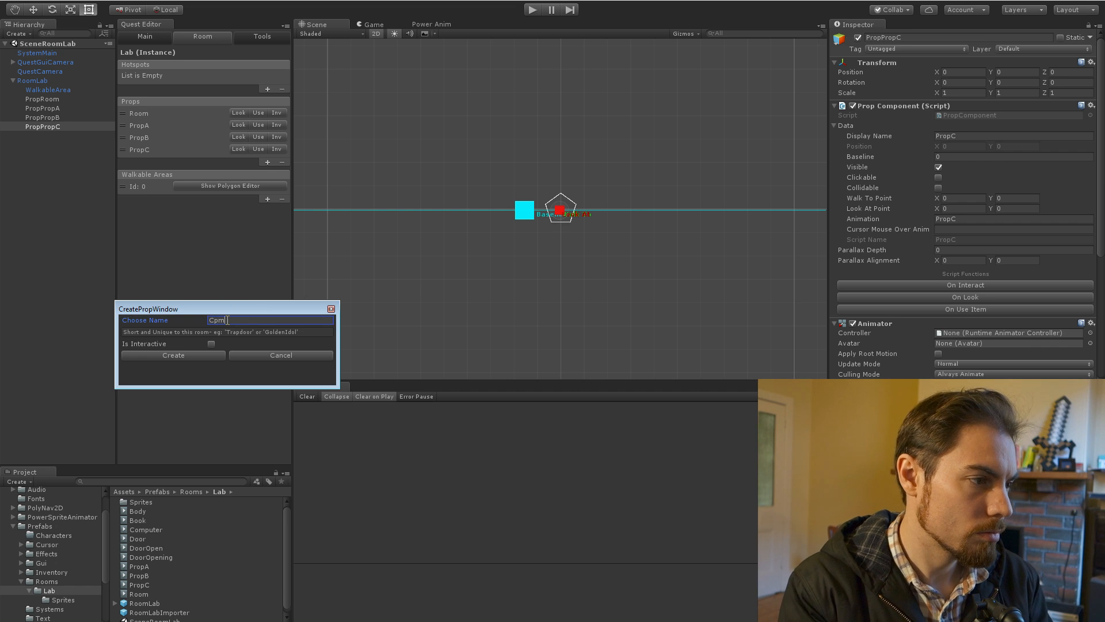
{"action": "key", "text": "BackSpace"}
{"action": "key", "text": "BackSpace"}
{"action": "type", "text": "omputer"}
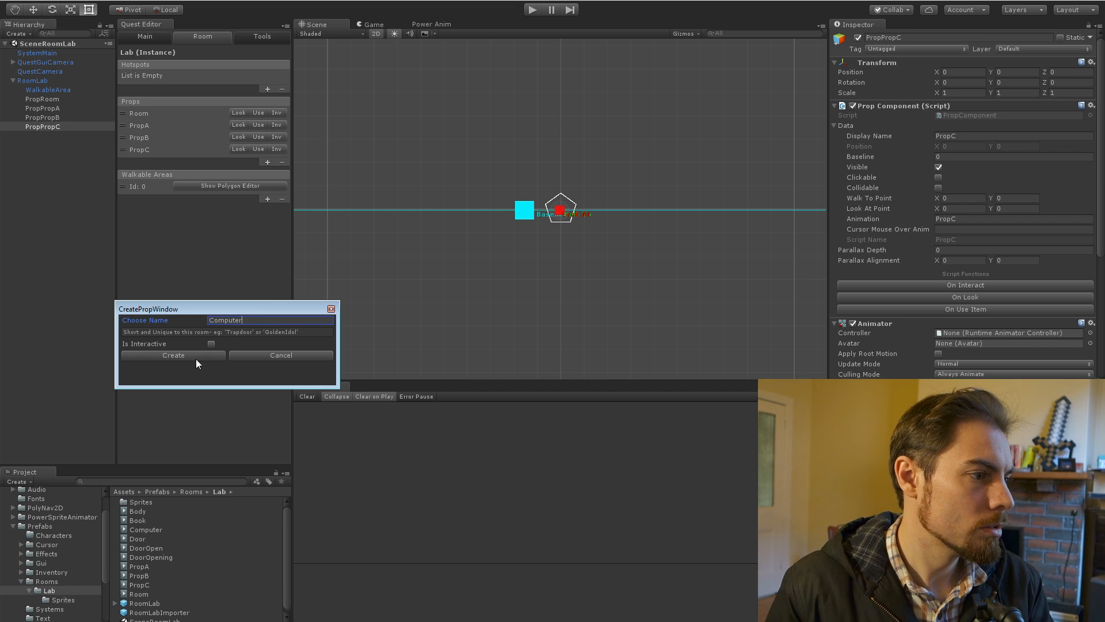
{"action": "left_click", "coordinate": [197, 359]}
Step: Create an interactive prop named Door in the Lab room
{"action": "left_click", "coordinate": [267, 175]}
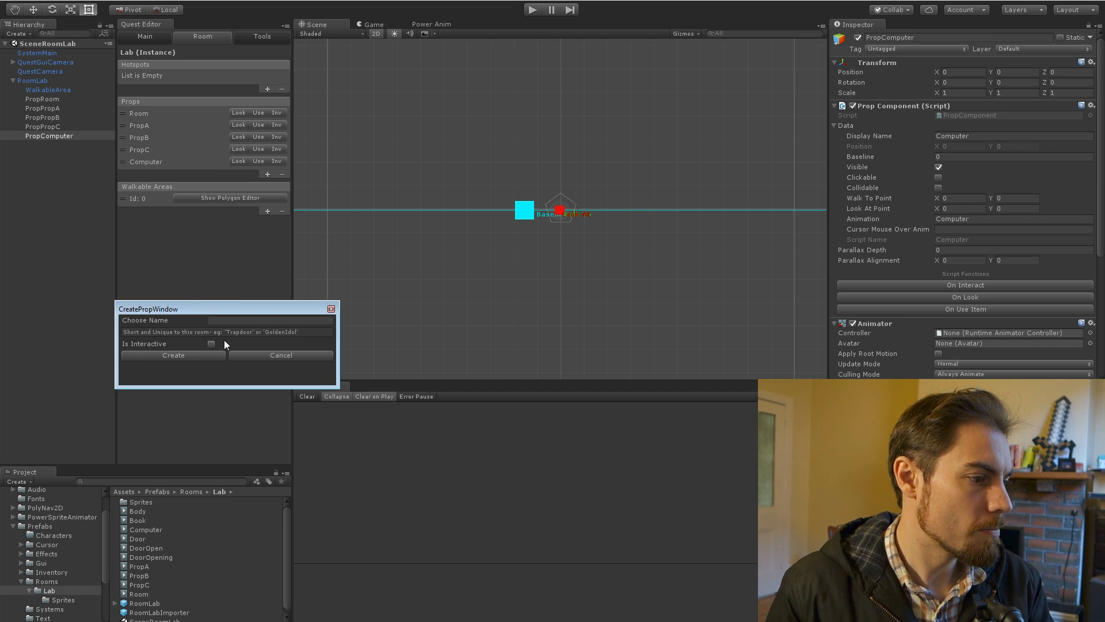
{"action": "left_click", "coordinate": [226, 320]}
{"action": "type", "text": "D"}
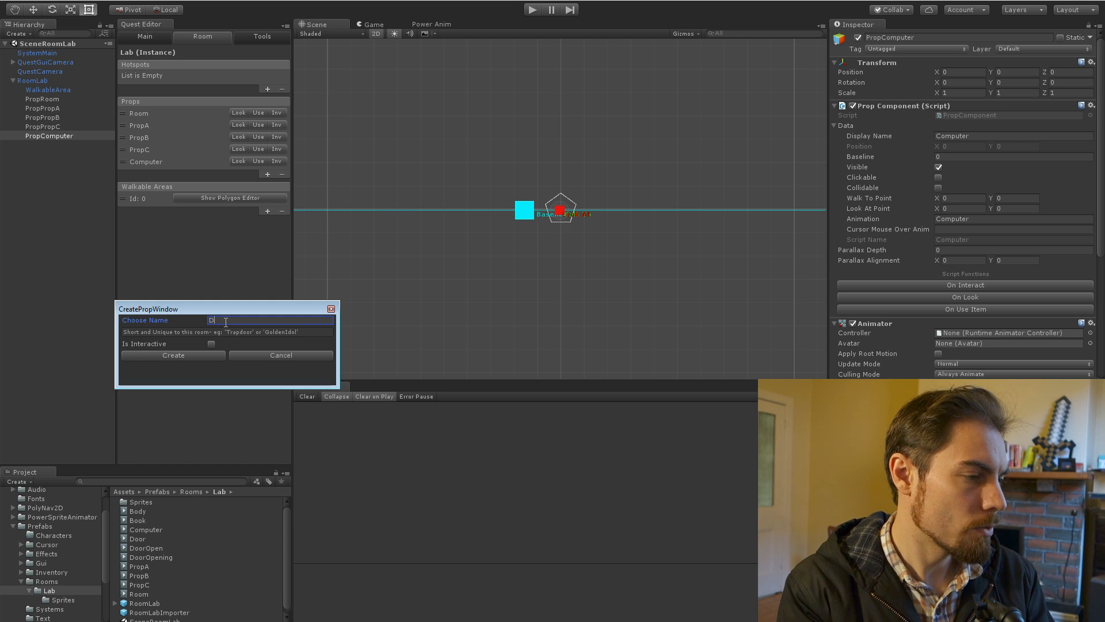
{"action": "type", "text": "oor"}
{"action": "left_click", "coordinate": [211, 344]}
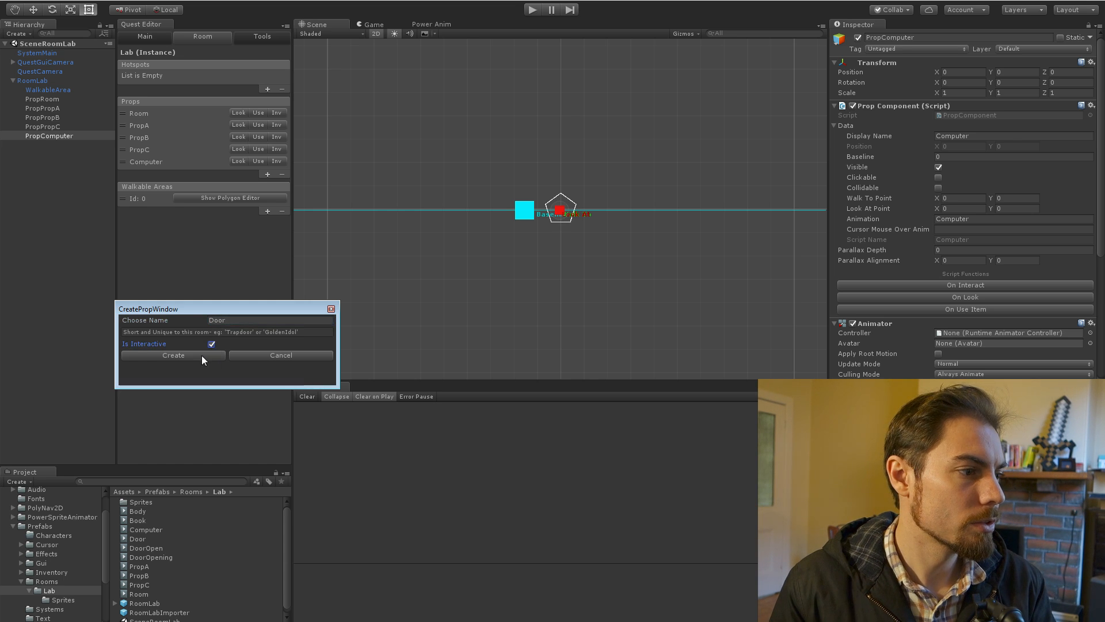
{"action": "left_click", "coordinate": [202, 357]}
Step: Create two more interactive props in the Lab room, named Book and Body
{"action": "left_click", "coordinate": [267, 187]}
{"action": "left_click", "coordinate": [218, 318]}
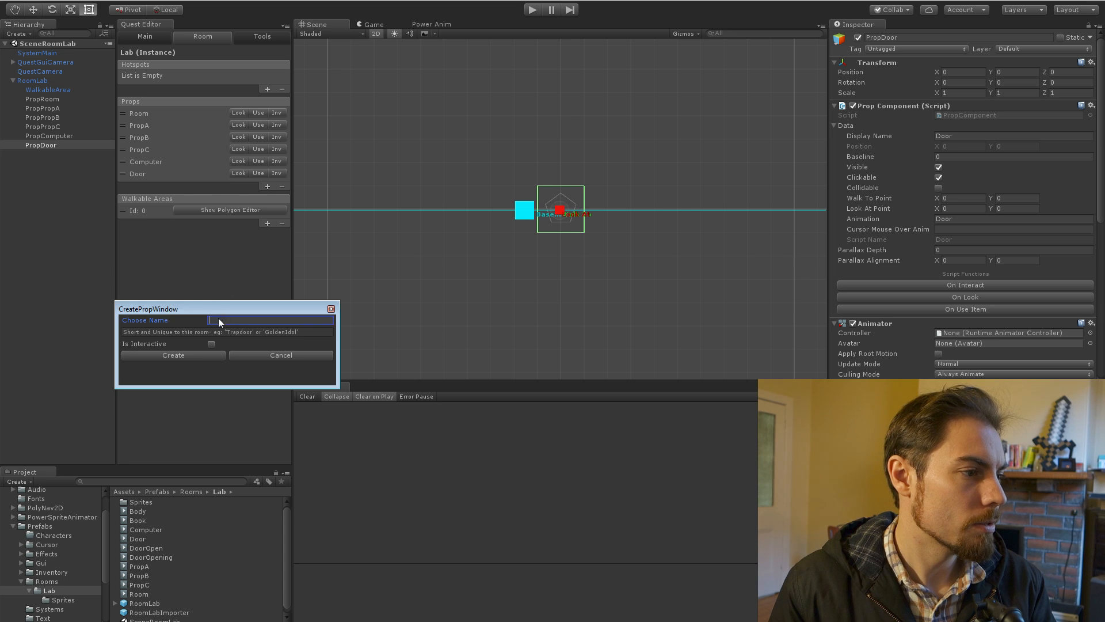
{"action": "type", "text": "Book"}
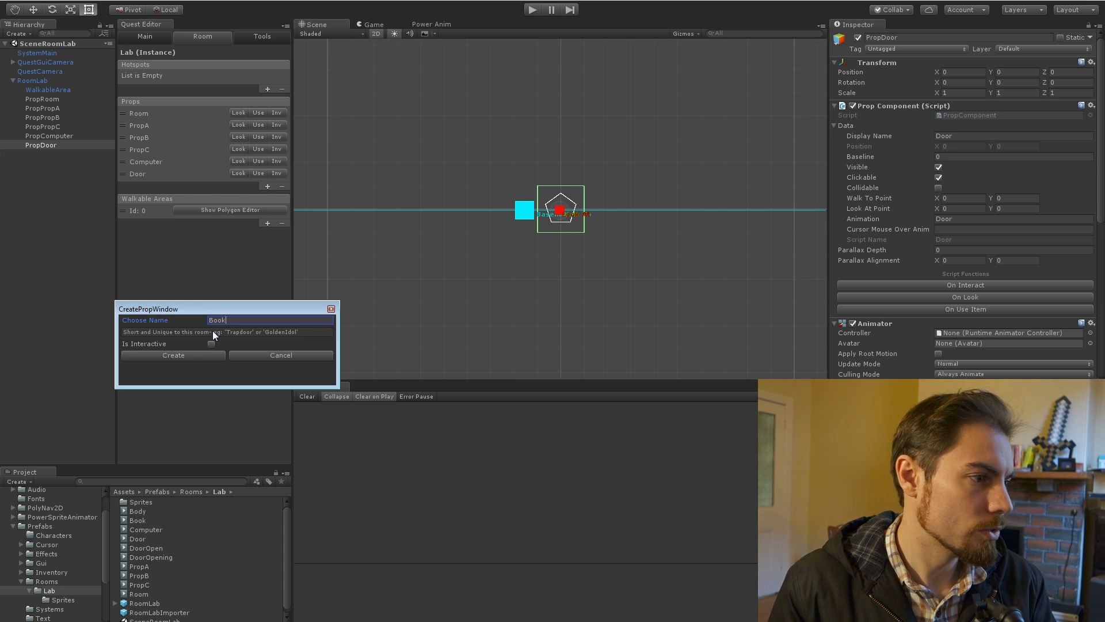
{"action": "left_click", "coordinate": [206, 357]}
{"action": "left_click", "coordinate": [267, 198]}
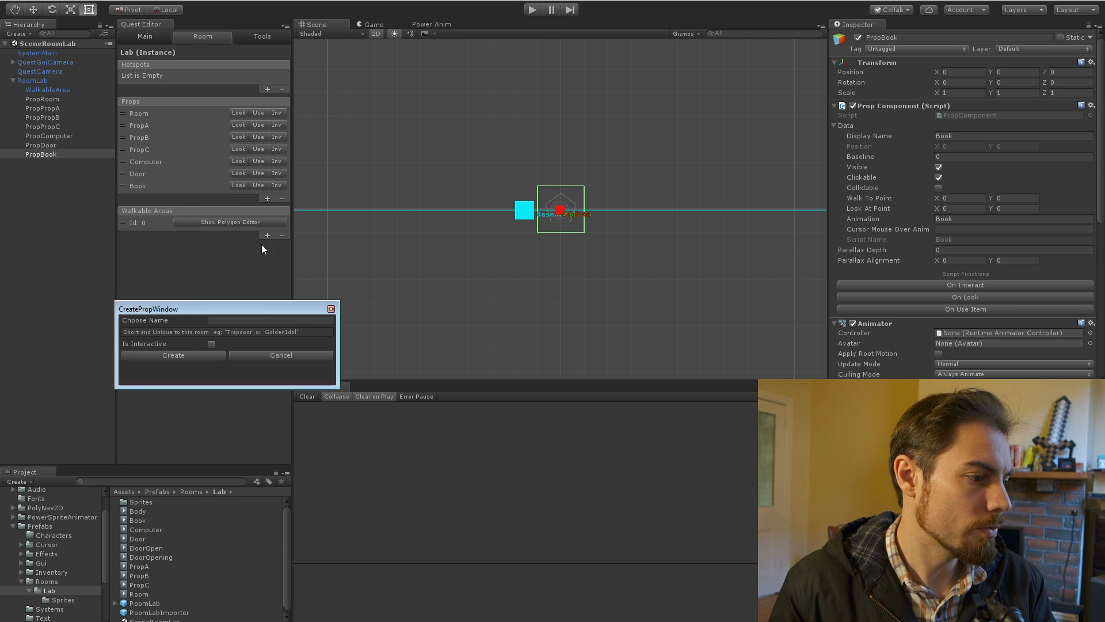
{"action": "left_click", "coordinate": [241, 320]}
{"action": "type", "text": "Body"}
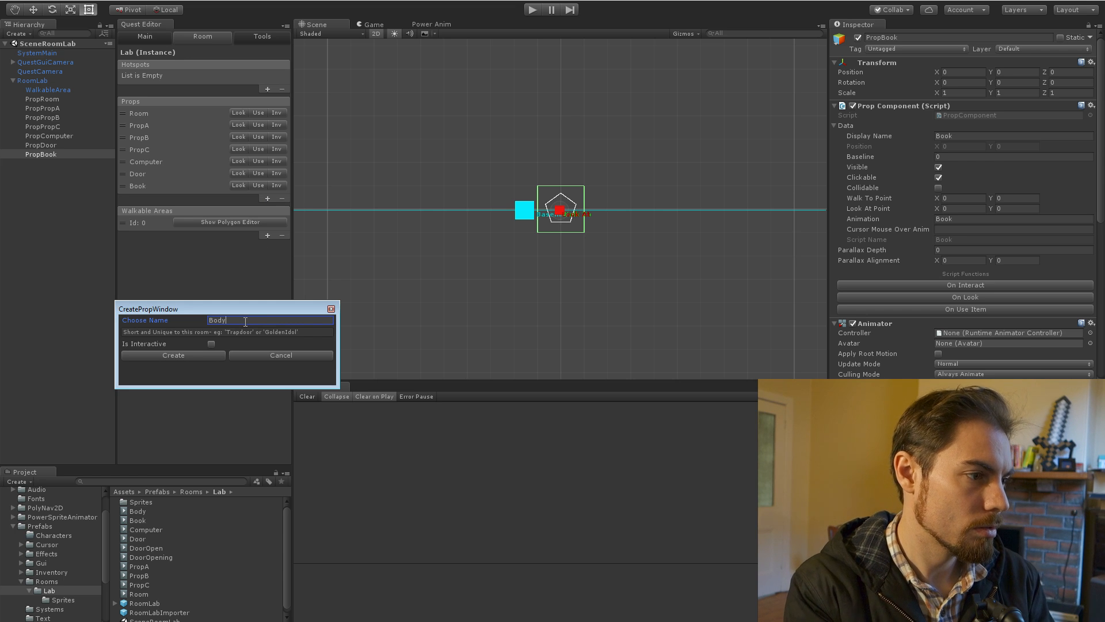
{"action": "left_click", "coordinate": [199, 354]}
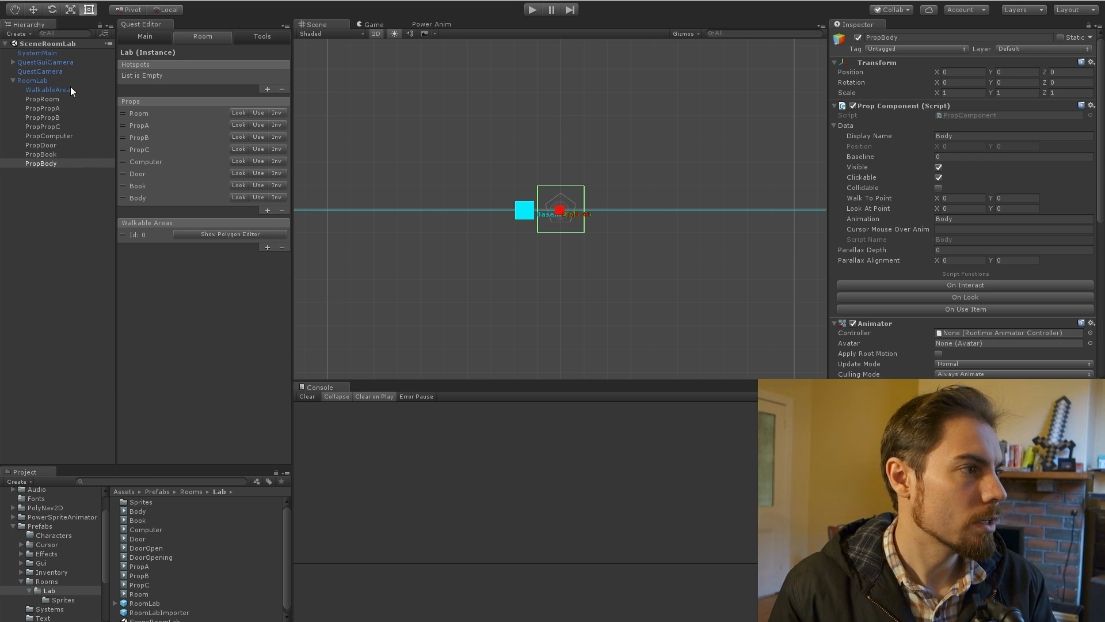
Step: Apply the RoomLab changes to its prefab from the WalkableArea object and show the whole room artwork in the scene
{"action": "left_click", "coordinate": [48, 89]}
{"action": "left_click", "coordinate": [1054, 61]}
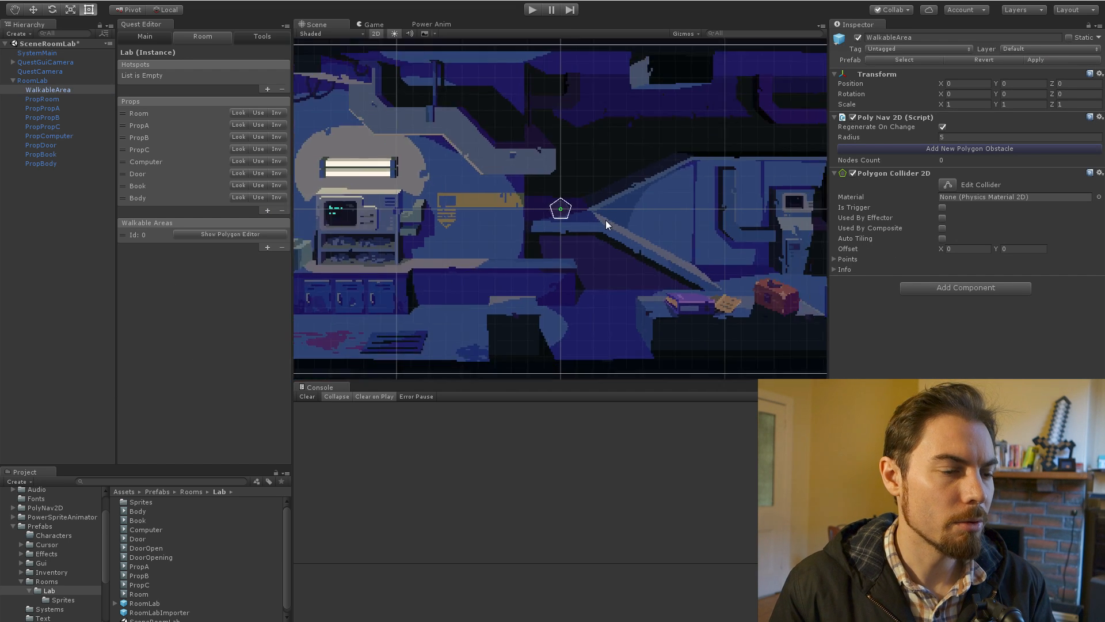
{"action": "scroll", "coordinate": [606, 220], "scroll_direction": "down", "scroll_amount": 5}
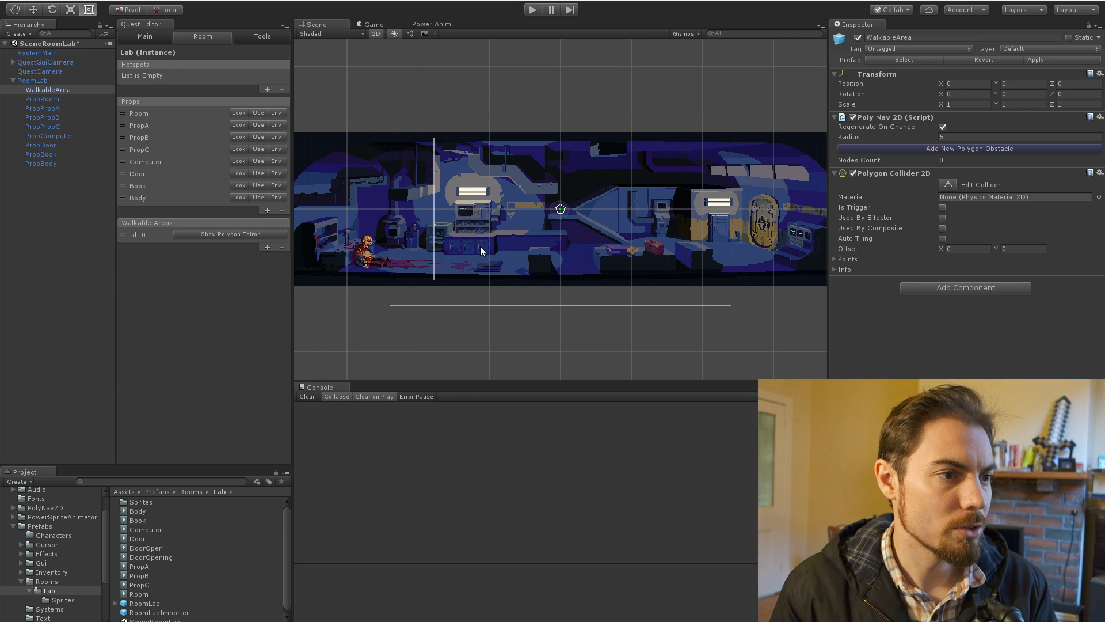
{"action": "middle_click_drag", "start_coordinate": [480, 247], "coordinate": [473, 233]}
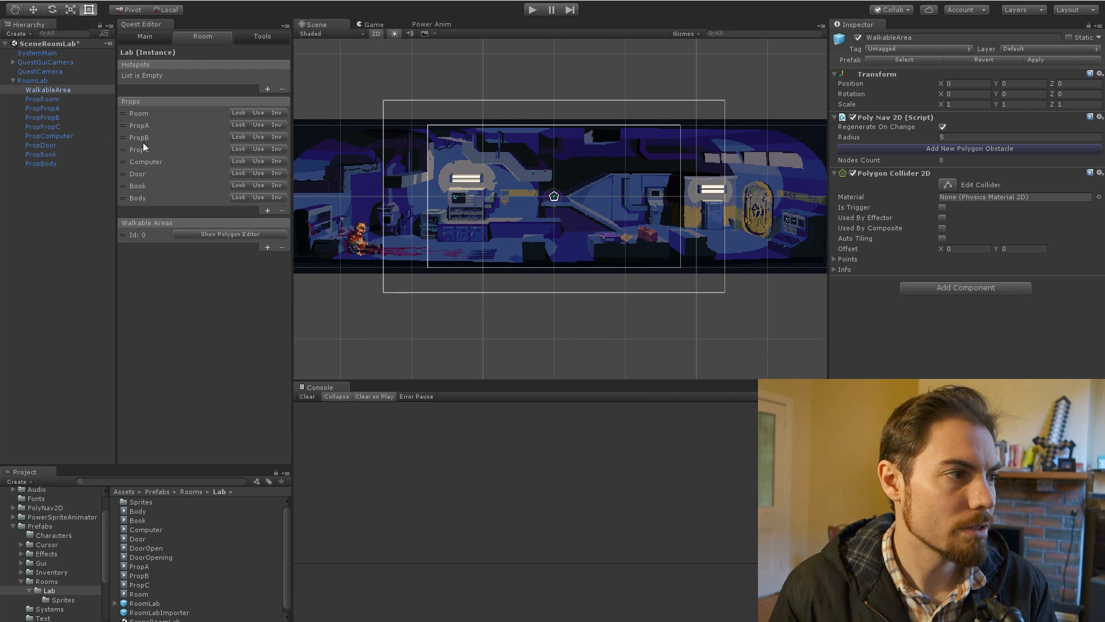
Step: Raise the Room prop's baseline to about 115, just above the top edge of the room artwork
{"action": "left_click", "coordinate": [158, 113]}
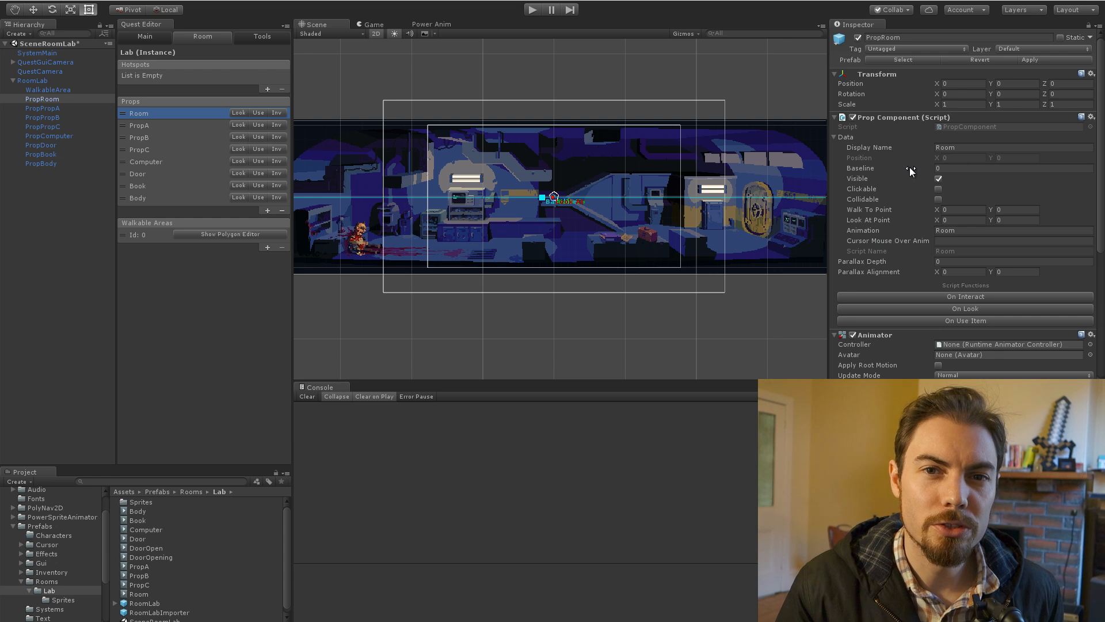
{"action": "left_click", "coordinate": [966, 147]}
{"action": "left_click", "coordinate": [967, 148]}
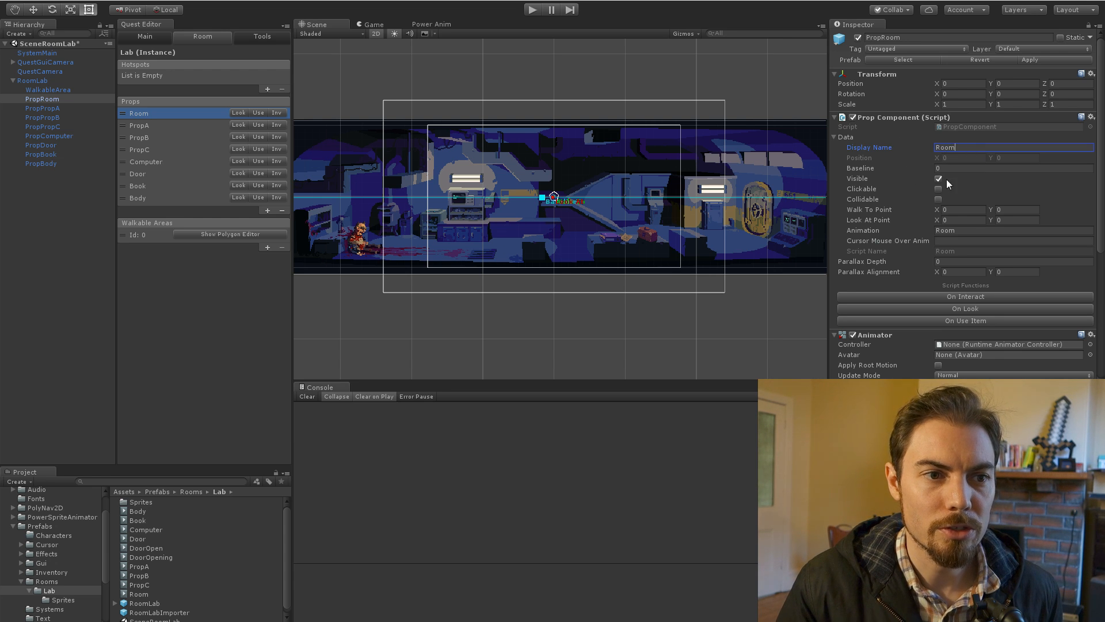
{"action": "left_click", "coordinate": [953, 168]}
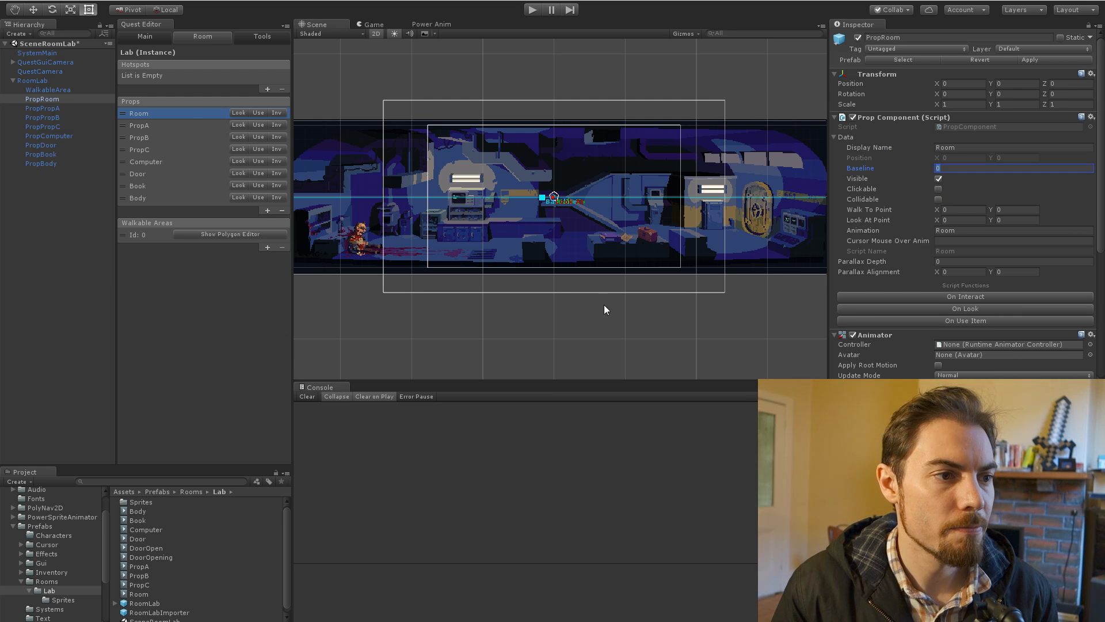
{"action": "left_click", "coordinate": [182, 113]}
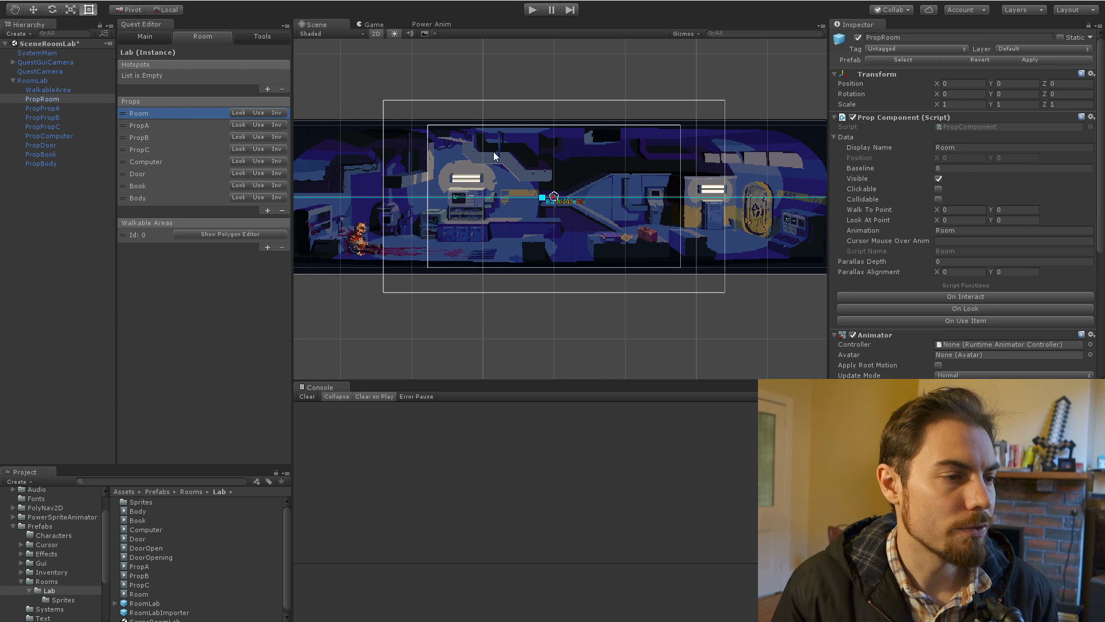
{"action": "scroll", "coordinate": [542, 201], "scroll_direction": "up", "scroll_amount": 3}
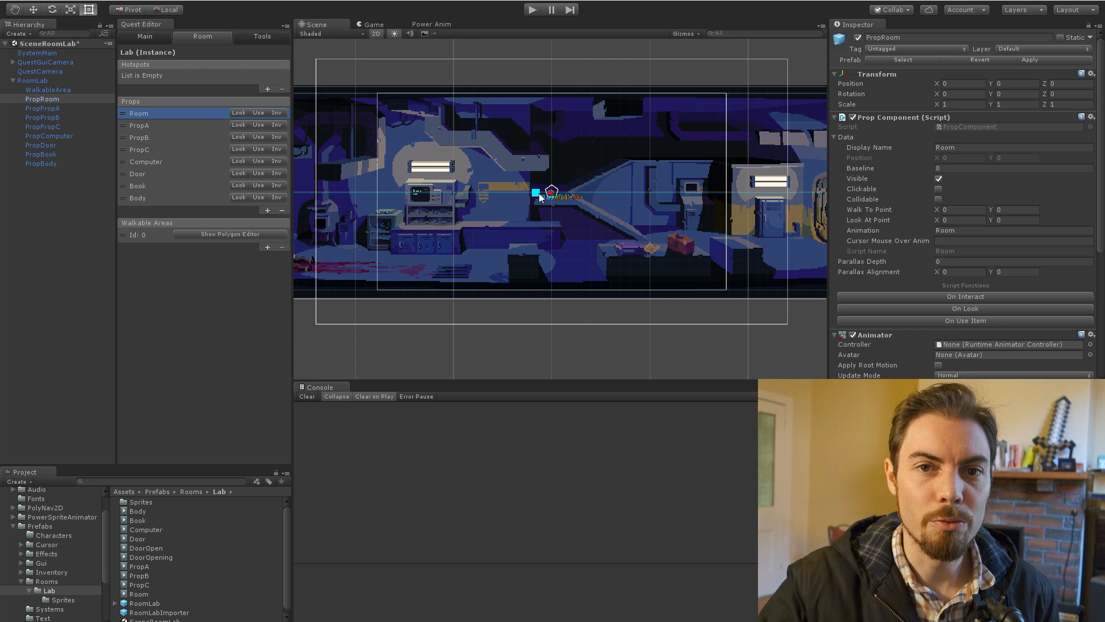
{"action": "left_click_drag", "start_coordinate": [536, 194], "coordinate": [533, 85]}
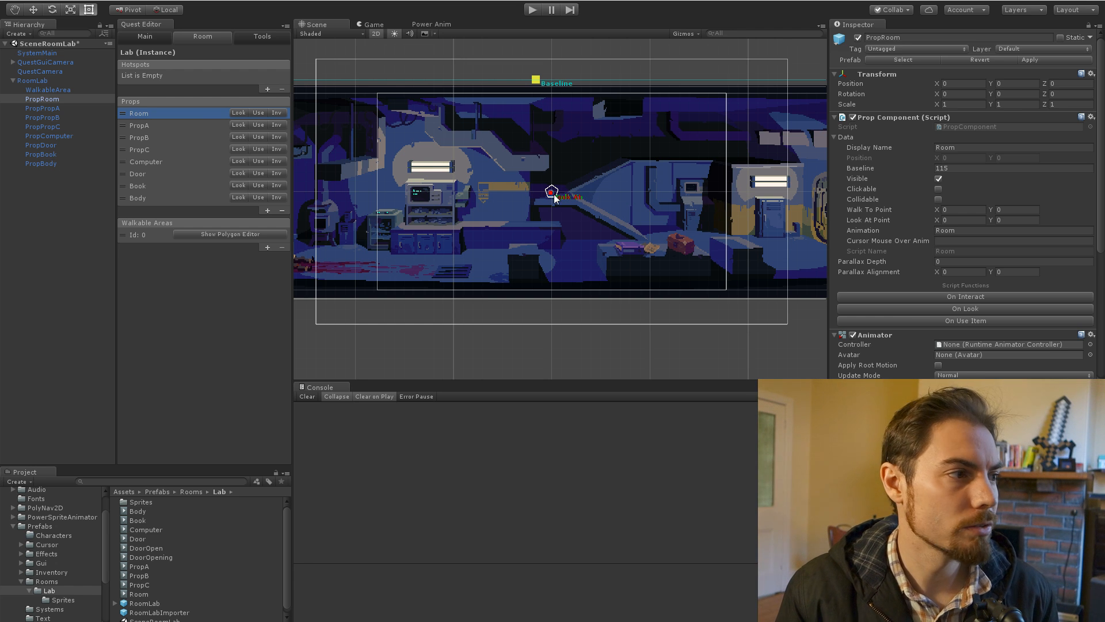
Step: Lower the baselines of PropA, PropB and PropC to the foreground boxes on the floor, with PropC at about -68
{"action": "left_click", "coordinate": [172, 126]}
{"action": "left_click_drag", "start_coordinate": [534, 193], "coordinate": [530, 267]}
{"action": "left_click", "coordinate": [141, 137]}
{"action": "left_click_drag", "start_coordinate": [536, 192], "coordinate": [533, 265]}
{"action": "left_click", "coordinate": [158, 150]}
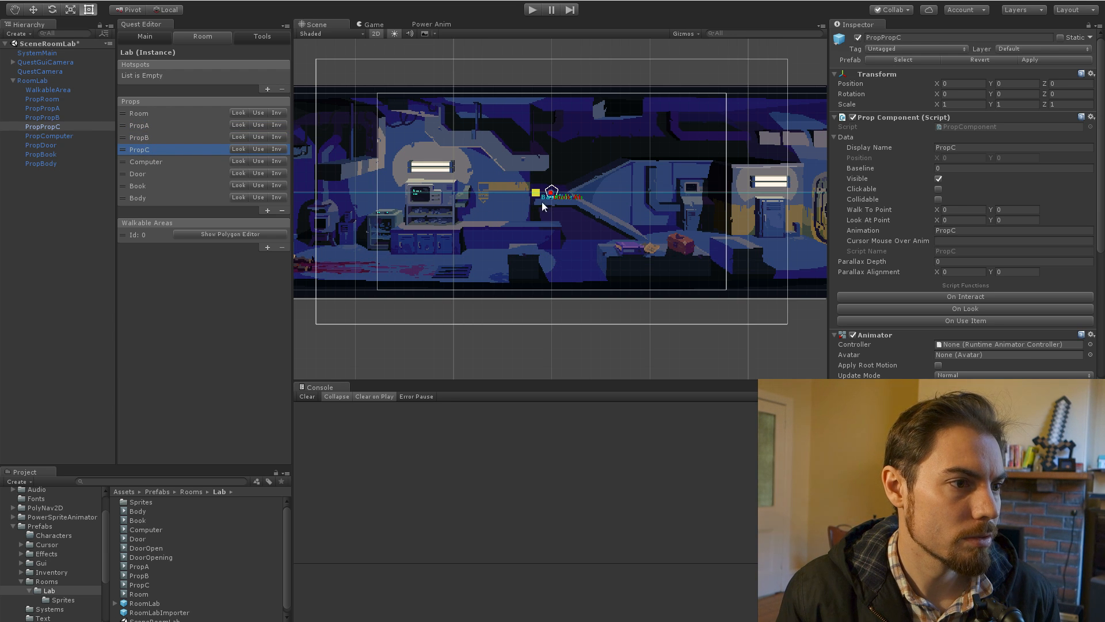
{"action": "left_click_drag", "start_coordinate": [534, 192], "coordinate": [539, 264]}
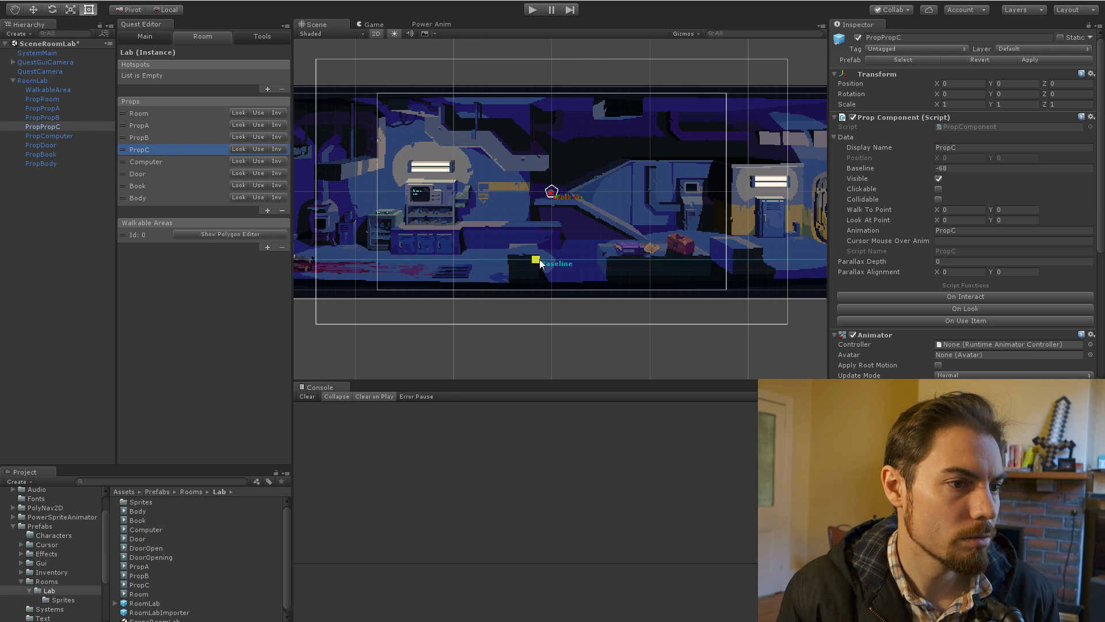
Step: Lower the Computer prop's baseline to the level of the foreground boxes on the floor
{"action": "left_click", "coordinate": [175, 161]}
{"action": "key", "text": "f"}
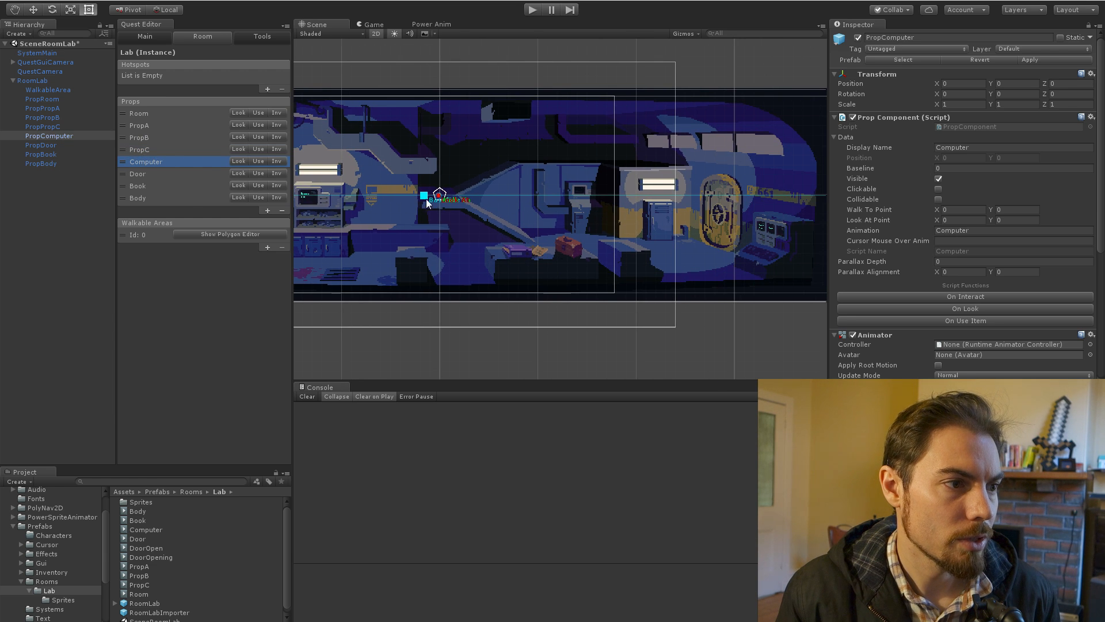
{"action": "left_click_drag", "start_coordinate": [426, 199], "coordinate": [421, 264]}
Step: Lower the Door prop's baseline to about -47 and the Book prop's baseline to about -99
{"action": "left_click", "coordinate": [152, 173]}
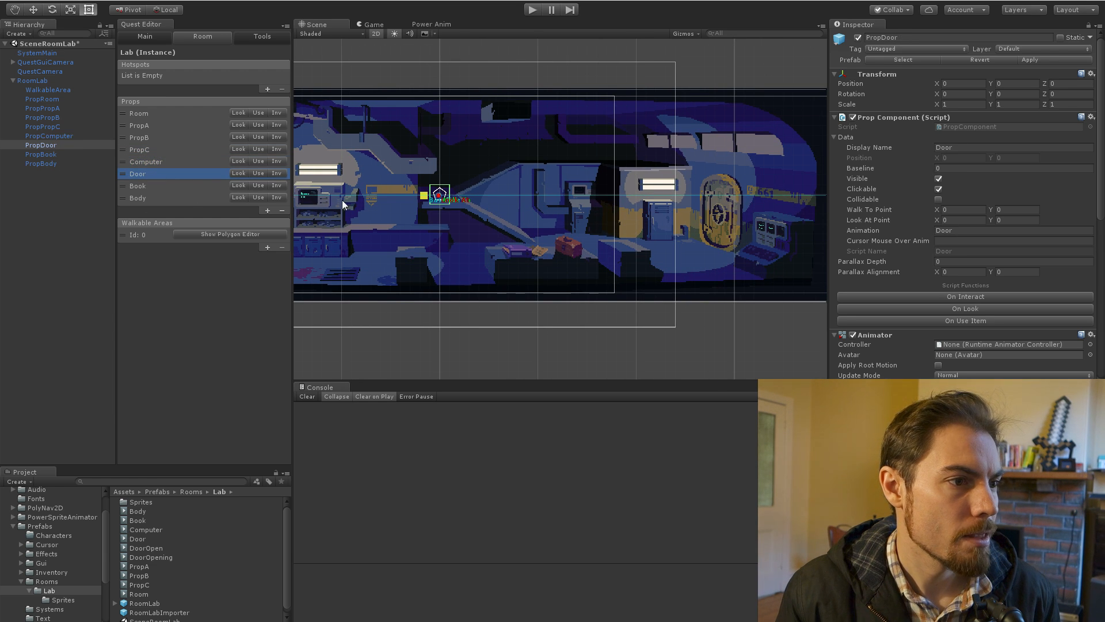
{"action": "left_click_drag", "start_coordinate": [423, 197], "coordinate": [423, 243]}
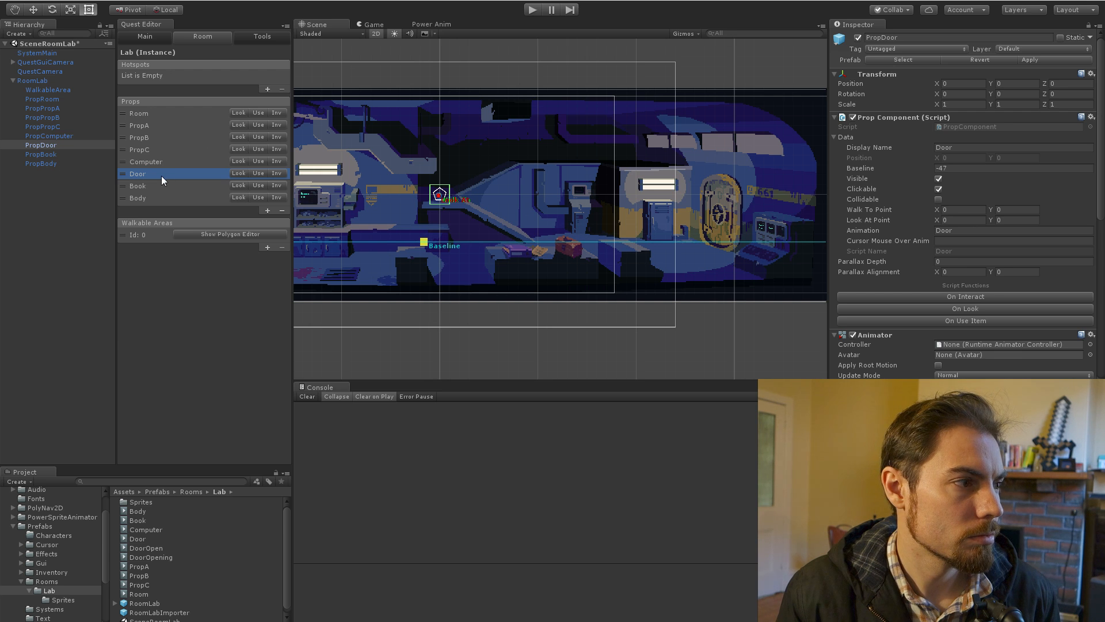
{"action": "left_click", "coordinate": [147, 185]}
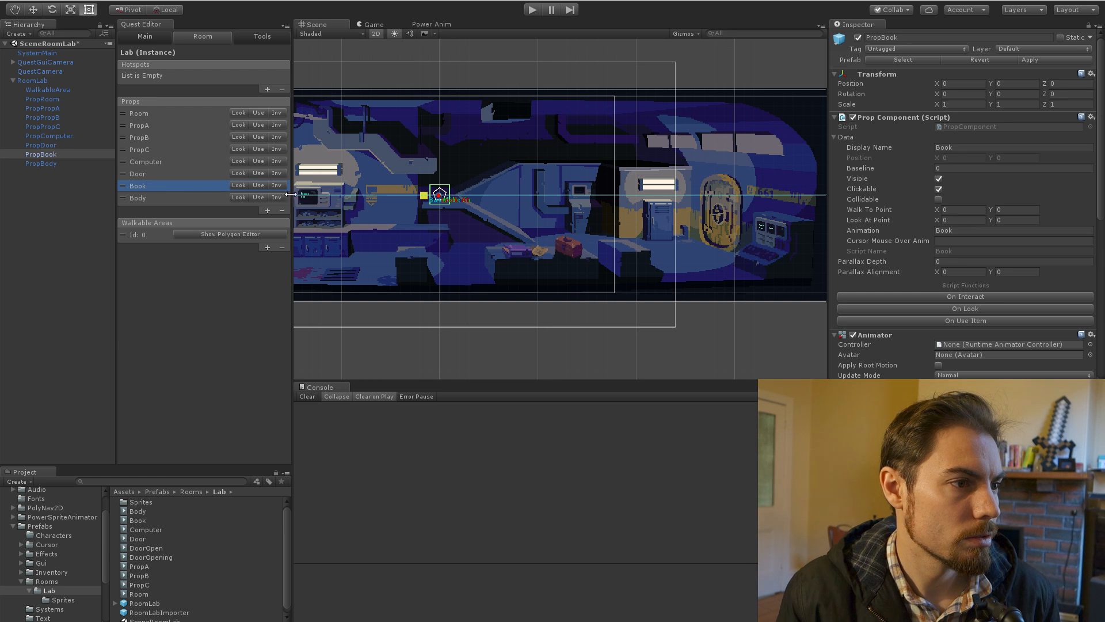
{"action": "left_click_drag", "start_coordinate": [422, 199], "coordinate": [428, 299]}
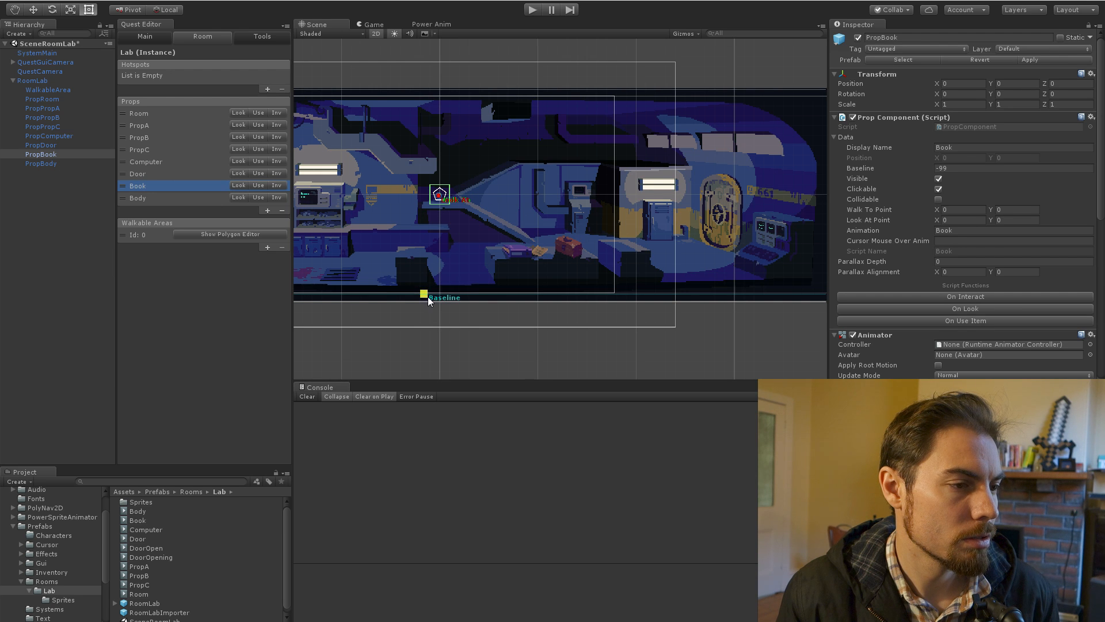
Step: Lower the Body prop's baseline to about -73, at the foot of the slumped body
{"action": "left_click", "coordinate": [146, 198]}
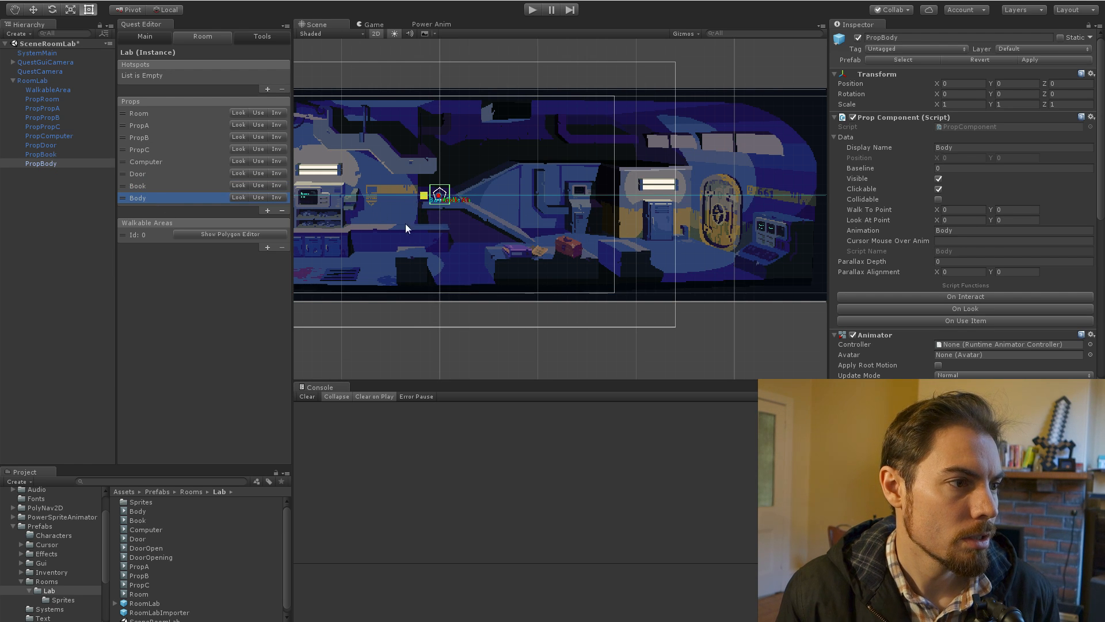
{"action": "middle_click_drag", "start_coordinate": [405, 224], "coordinate": [643, 239]}
{"action": "left_click_drag", "start_coordinate": [664, 206], "coordinate": [649, 277]}
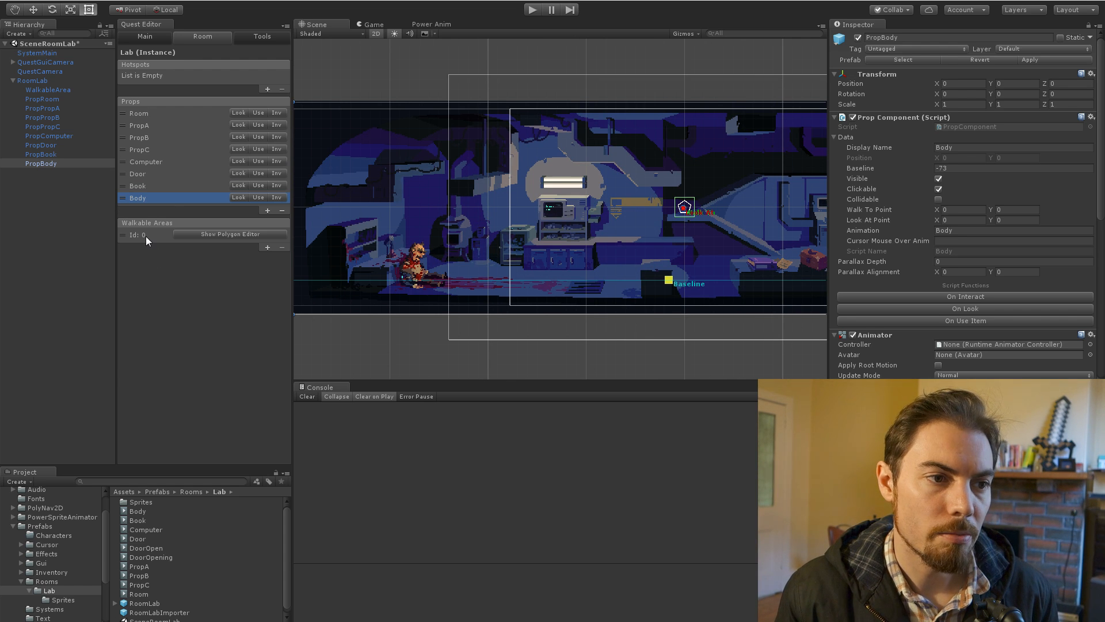
Step: Reshape the Door prop's polygon collider so its points outline the round vault door, including its raised top edge
{"action": "left_click", "coordinate": [150, 113]}
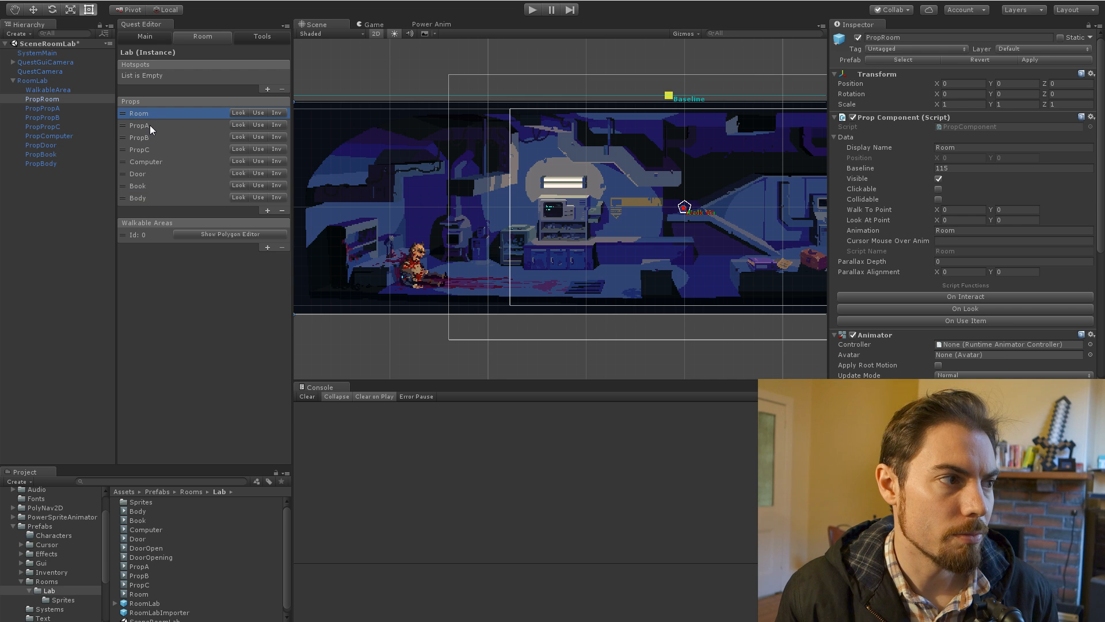
{"action": "left_click", "coordinate": [148, 174]}
{"action": "middle_click_drag", "start_coordinate": [697, 242], "coordinate": [520, 232]}
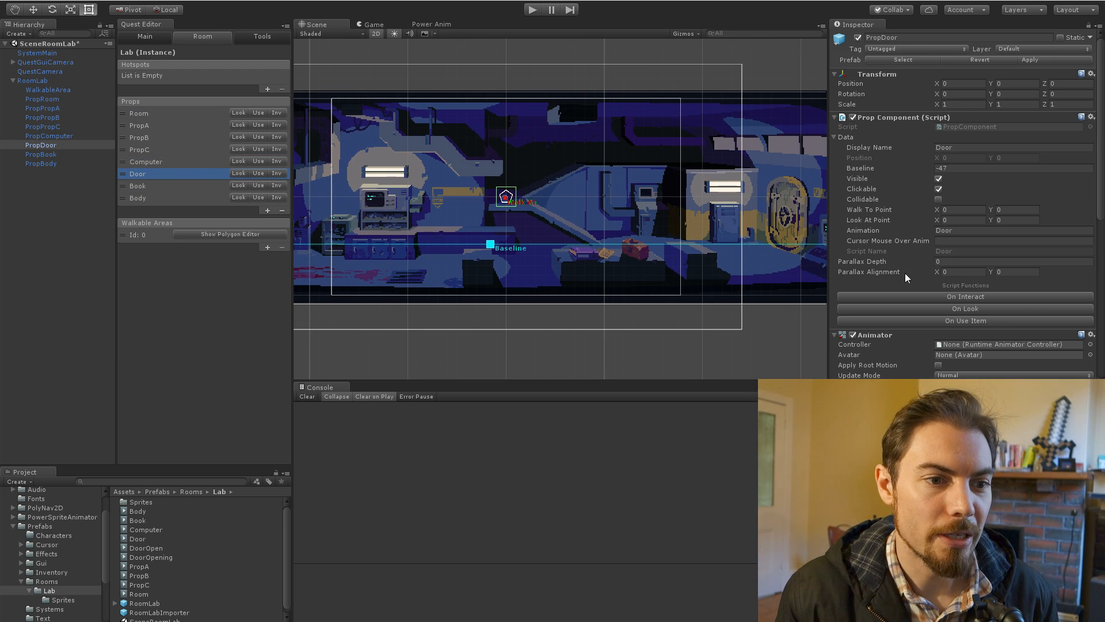
{"action": "scroll", "coordinate": [905, 273], "scroll_direction": "down", "scroll_amount": 4}
{"action": "scroll", "coordinate": [899, 276], "scroll_direction": "down", "scroll_amount": 5}
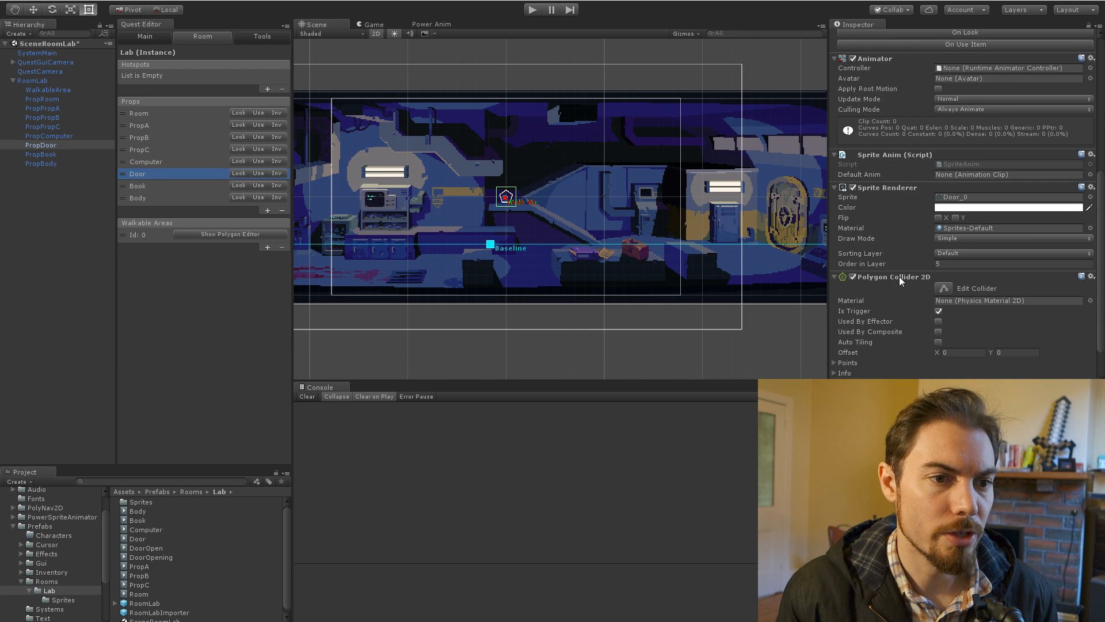
{"action": "left_click", "coordinate": [943, 237]}
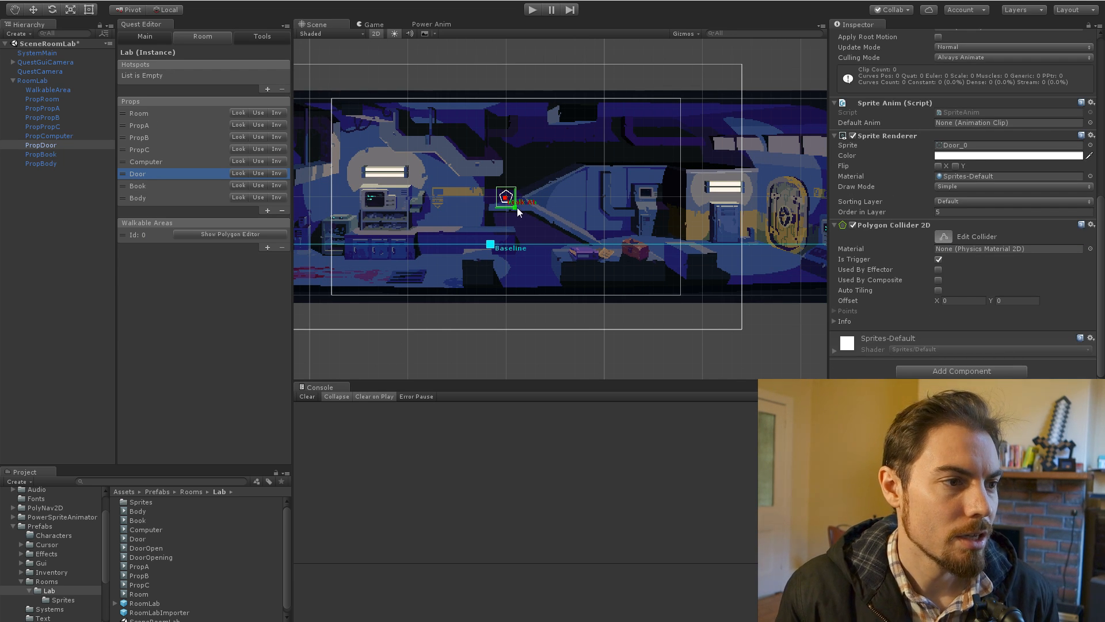
{"action": "left_click_drag", "start_coordinate": [516, 210], "coordinate": [802, 252]}
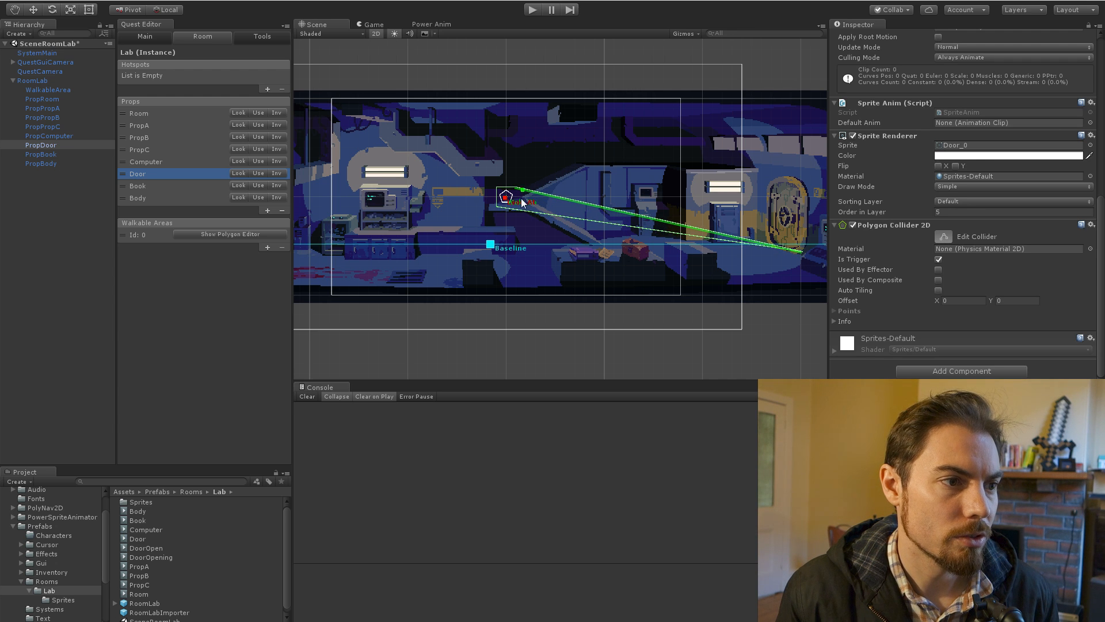
{"action": "left_click_drag", "start_coordinate": [517, 190], "coordinate": [809, 183]}
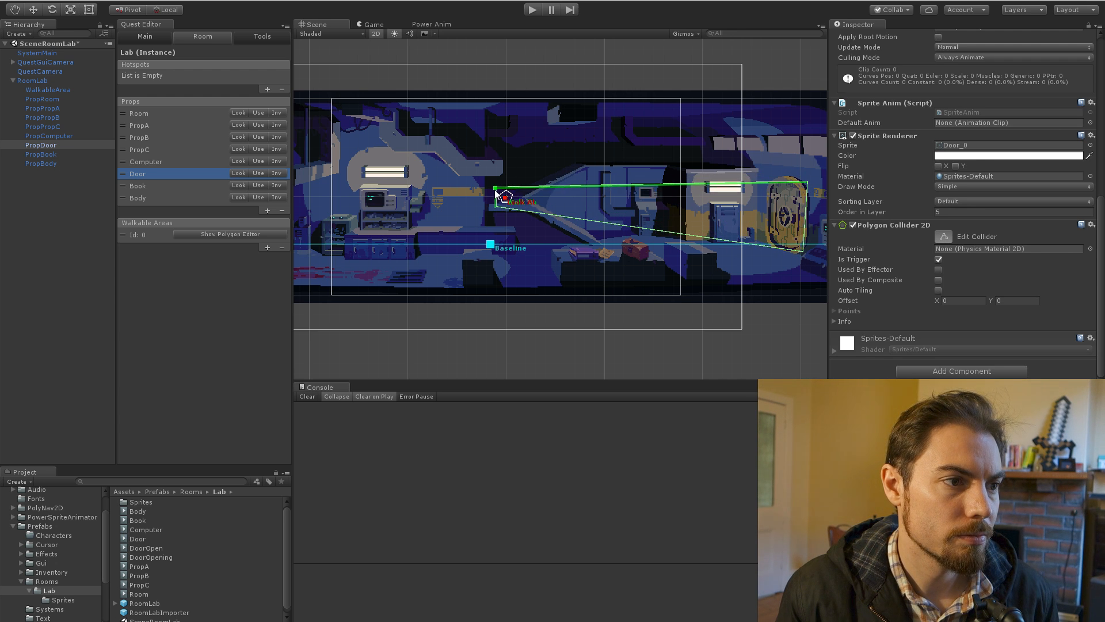
{"action": "left_click_drag", "start_coordinate": [497, 189], "coordinate": [768, 180]}
{"action": "left_click_drag", "start_coordinate": [500, 209], "coordinate": [764, 250]}
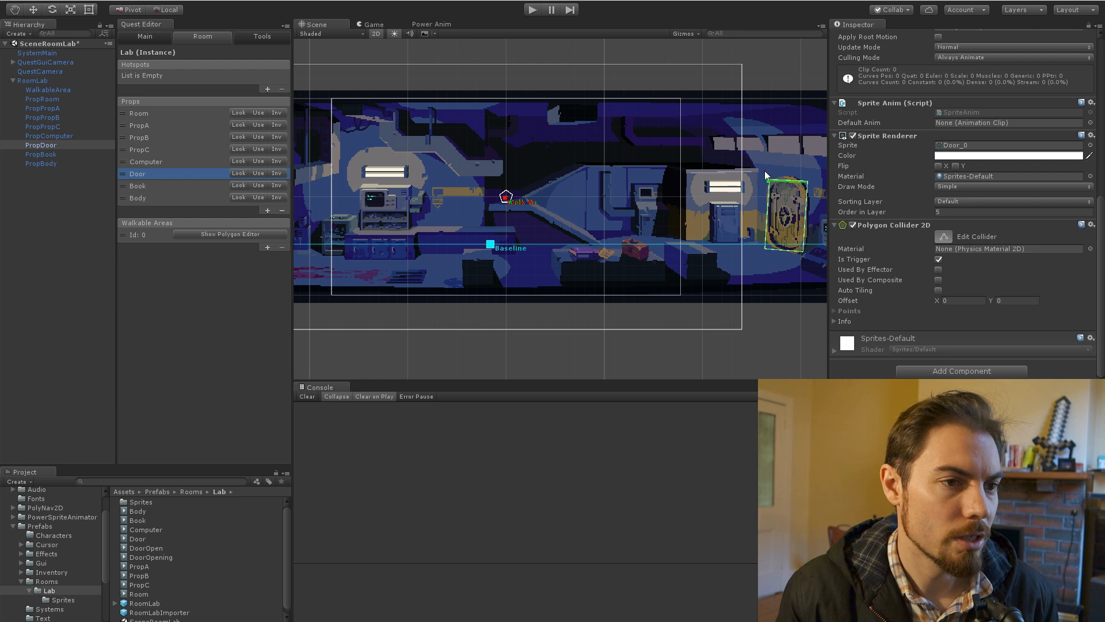
{"action": "left_click_drag", "start_coordinate": [785, 179], "coordinate": [787, 174]}
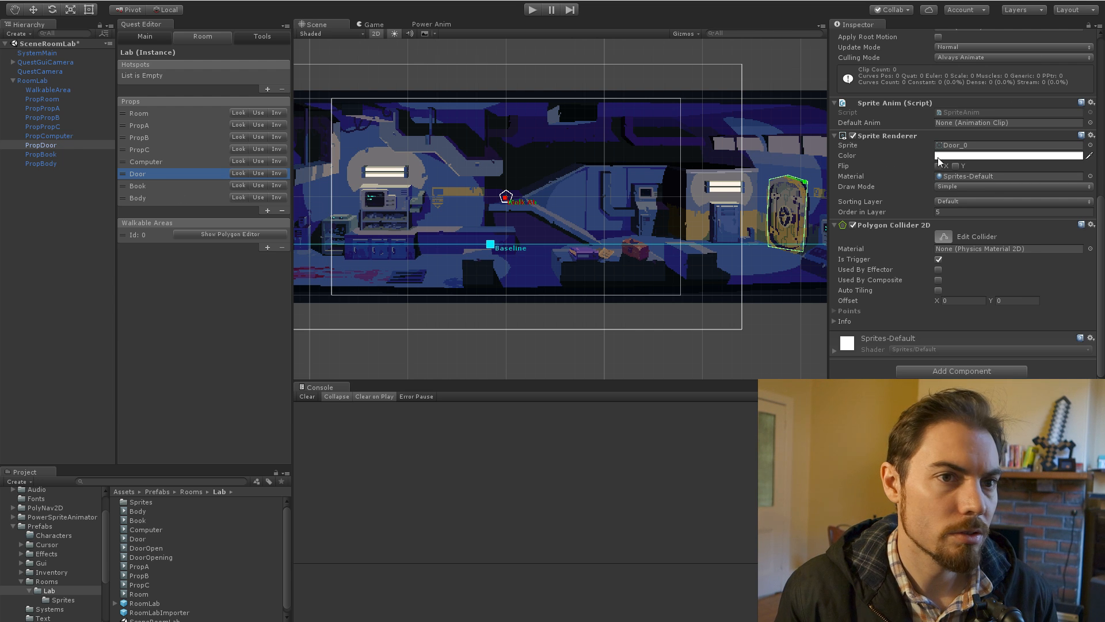
Step: Reshape the Book prop's polygon collider into a four-point outline around the purple book on the foreground box
{"action": "scroll", "coordinate": [1031, 119], "scroll_direction": "up", "scroll_amount": 5}
{"action": "scroll", "coordinate": [1031, 119], "scroll_direction": "up", "scroll_amount": 5}
{"action": "left_click", "coordinate": [147, 185]}
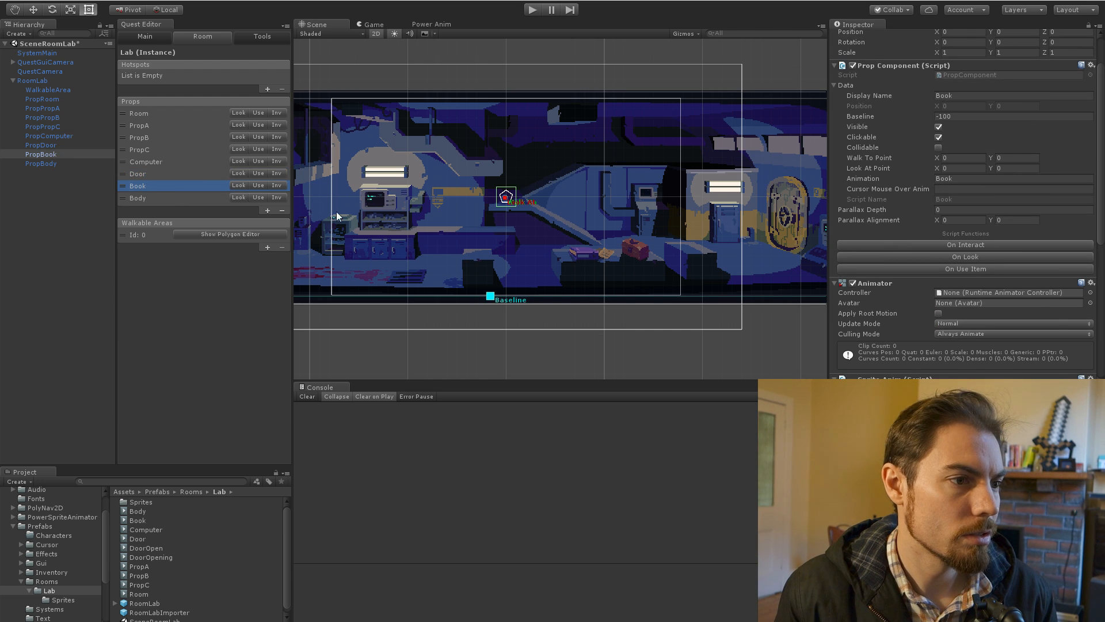
{"action": "scroll", "coordinate": [959, 268], "scroll_direction": "down", "scroll_amount": 5}
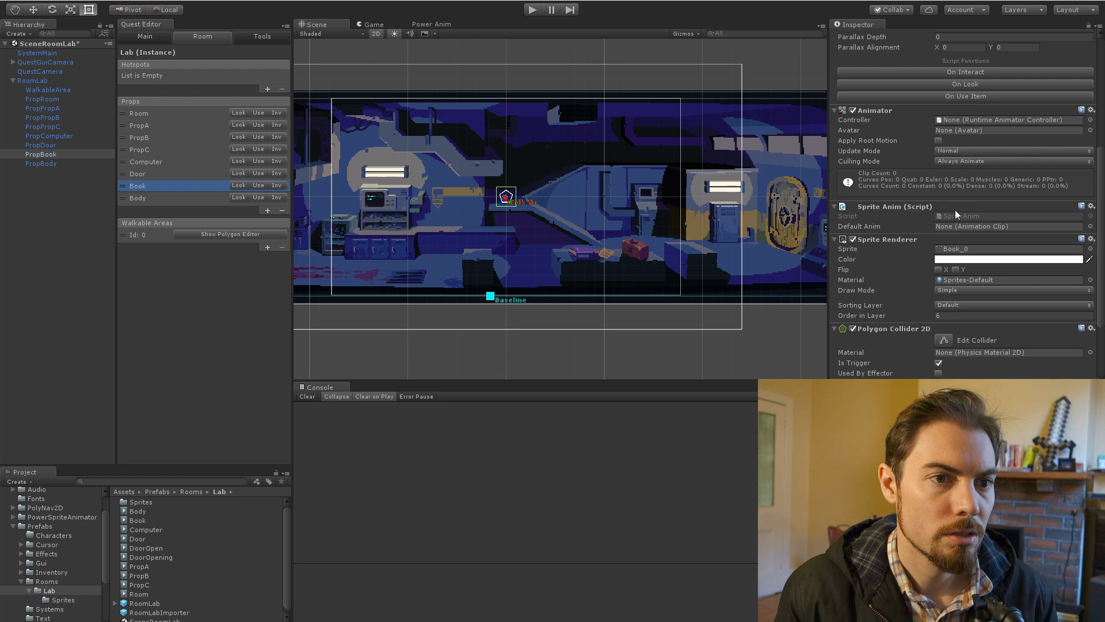
{"action": "scroll", "coordinate": [955, 210], "scroll_direction": "up", "scroll_amount": 4}
{"action": "scroll", "coordinate": [928, 286], "scroll_direction": "down", "scroll_amount": 5}
{"action": "left_click", "coordinate": [943, 307]}
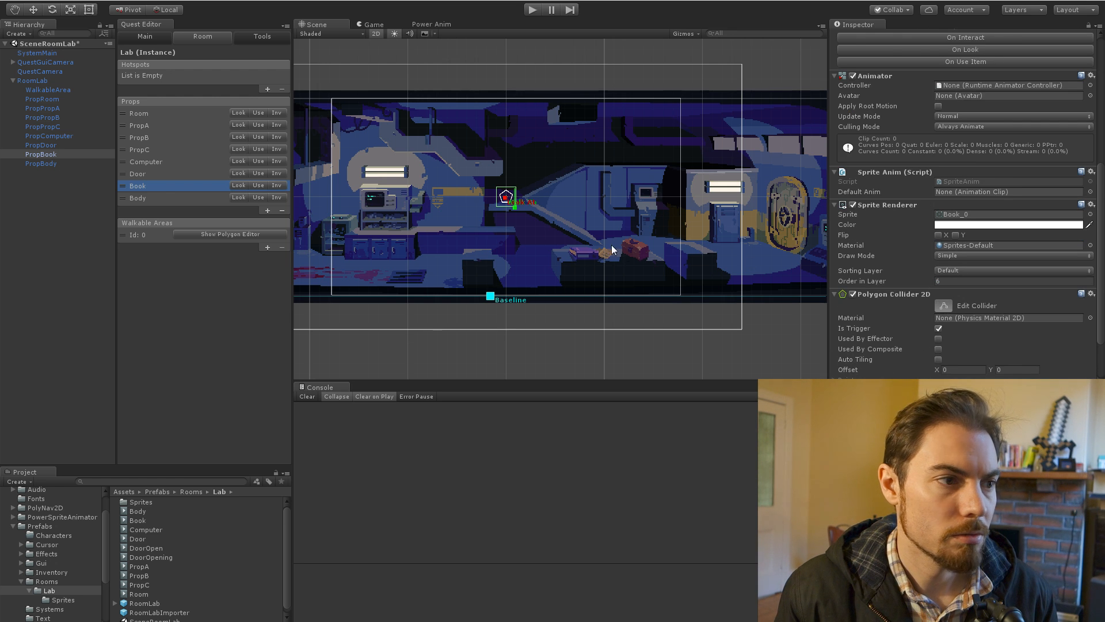
{"action": "left_click_drag", "start_coordinate": [515, 207], "coordinate": [601, 261]}
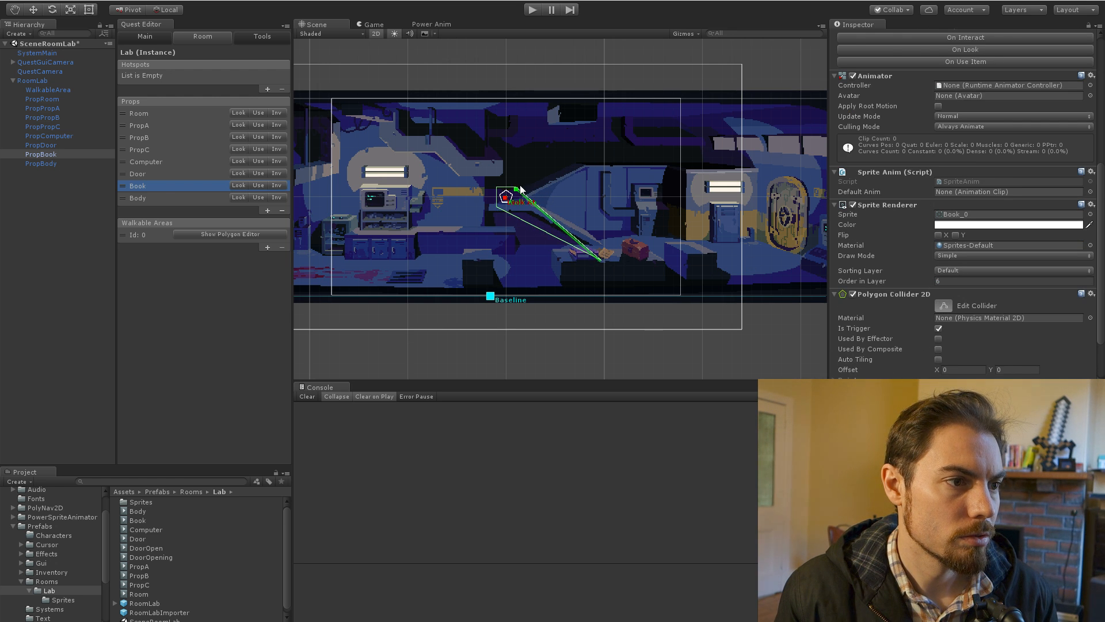
{"action": "left_click_drag", "start_coordinate": [571, 224], "coordinate": [601, 251]}
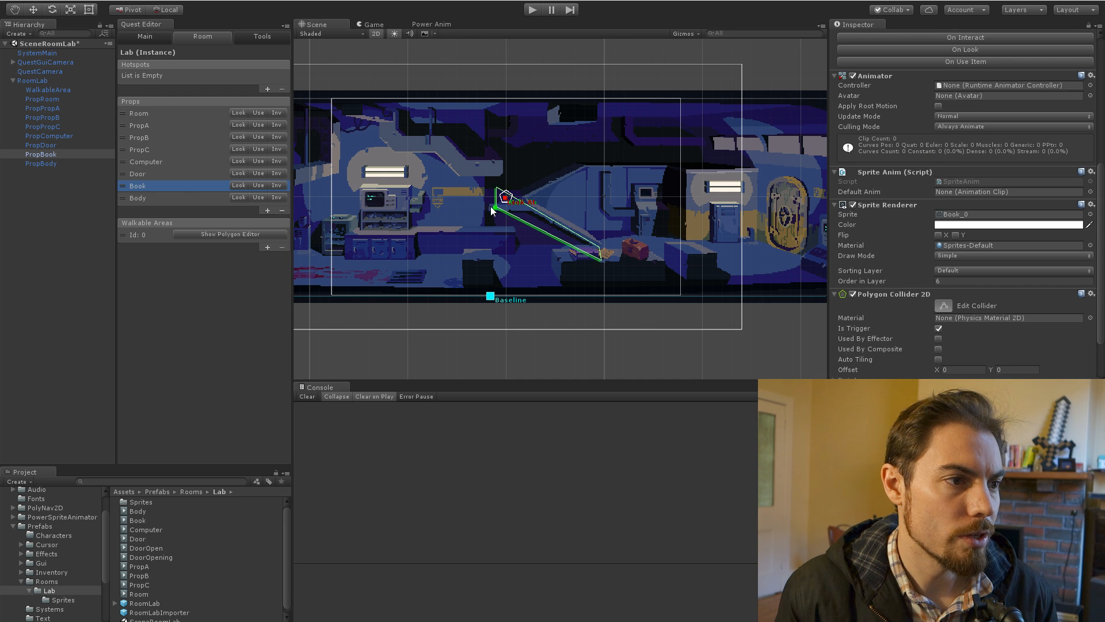
{"action": "left_click_drag", "start_coordinate": [492, 206], "coordinate": [572, 264]}
{"action": "left_click_drag", "start_coordinate": [496, 189], "coordinate": [567, 249]}
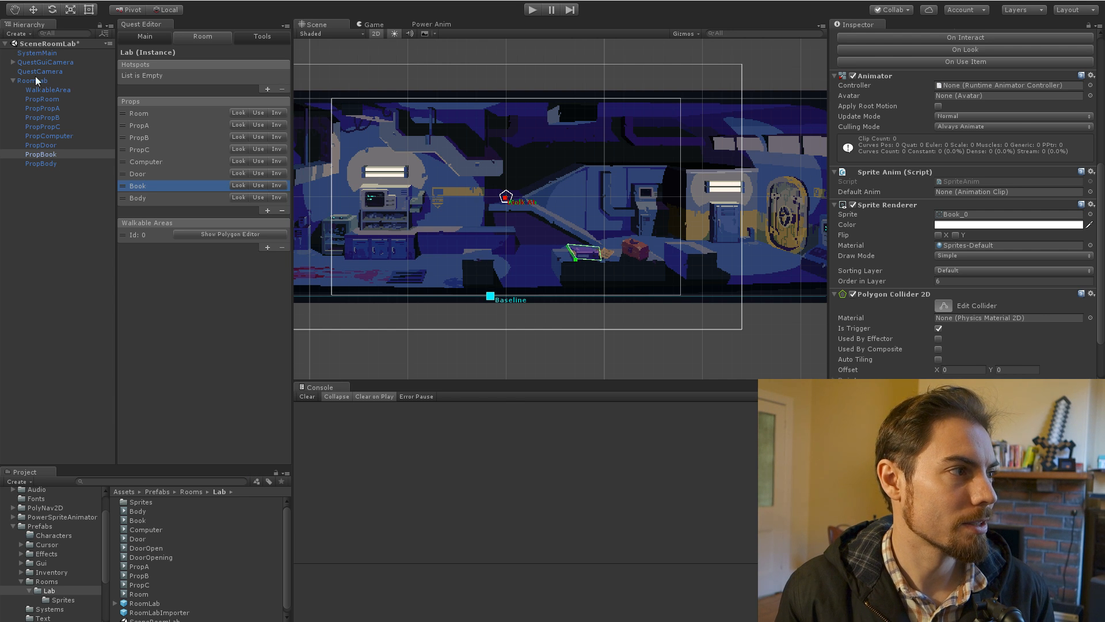
Step: Enlarge the Project browser upward so that more of the Assets folder tree and the Lab folder fits
{"action": "left_click", "coordinate": [150, 497]}
{"action": "left_click_drag", "start_coordinate": [75, 464], "coordinate": [75, 378]}
{"action": "scroll", "coordinate": [57, 521], "scroll_direction": "up", "scroll_amount": 3}
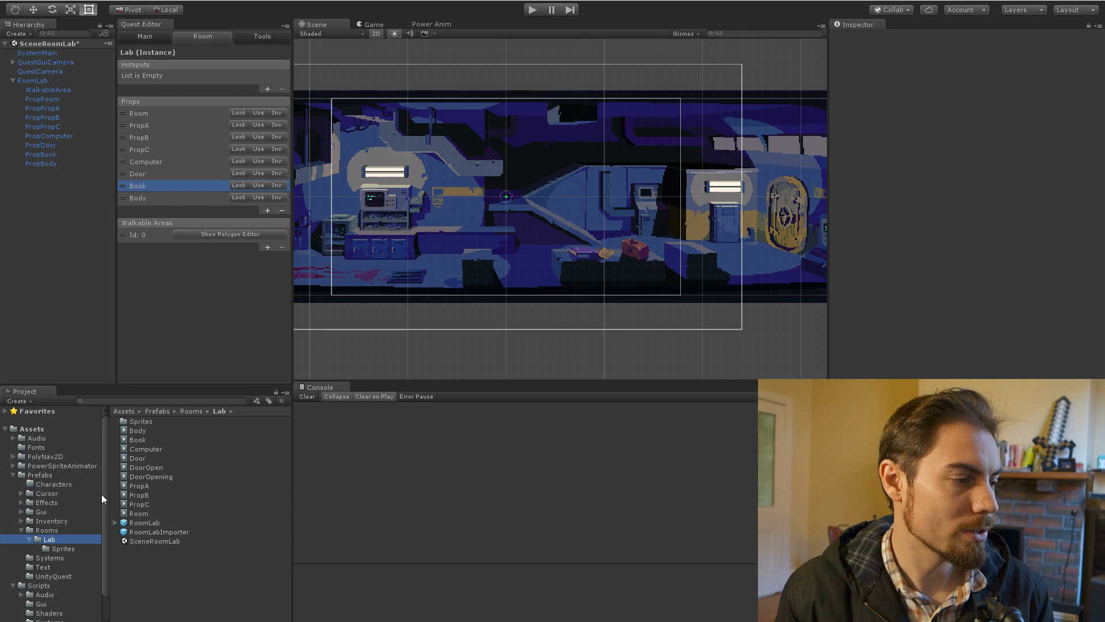
Step: Collapse the Book prop's Animator, Sprite Anim and Sprite Renderer components, leaving Prop Component and Polygon Collider 2D expanded
{"action": "left_click", "coordinate": [167, 184]}
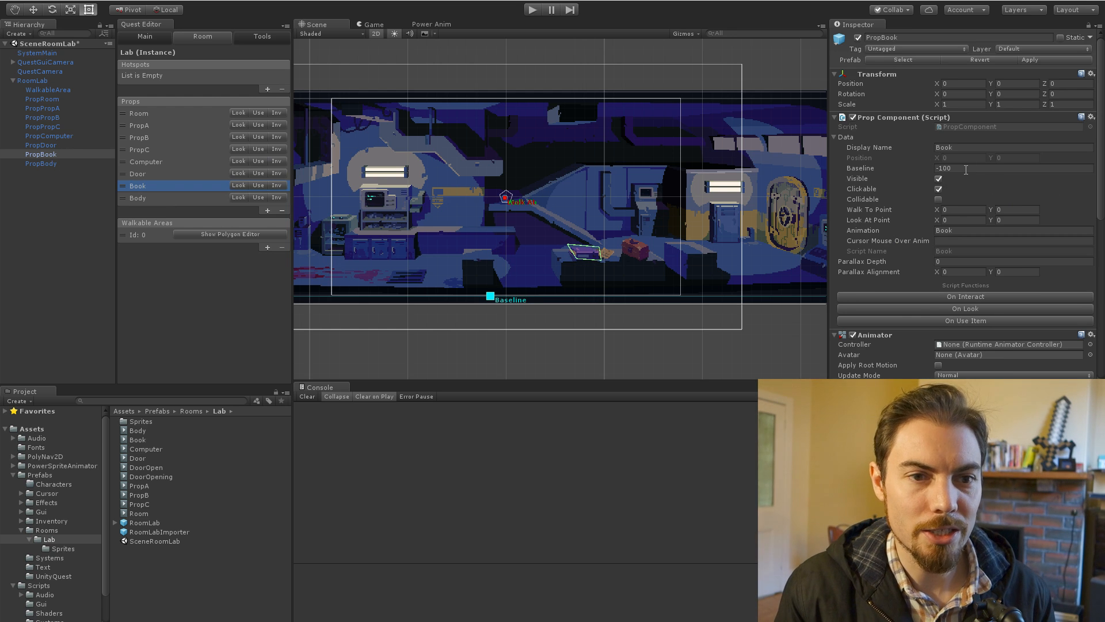
{"action": "scroll", "coordinate": [969, 166], "scroll_direction": "down", "scroll_amount": 3}
{"action": "scroll", "coordinate": [907, 164], "scroll_direction": "down", "scroll_amount": 3}
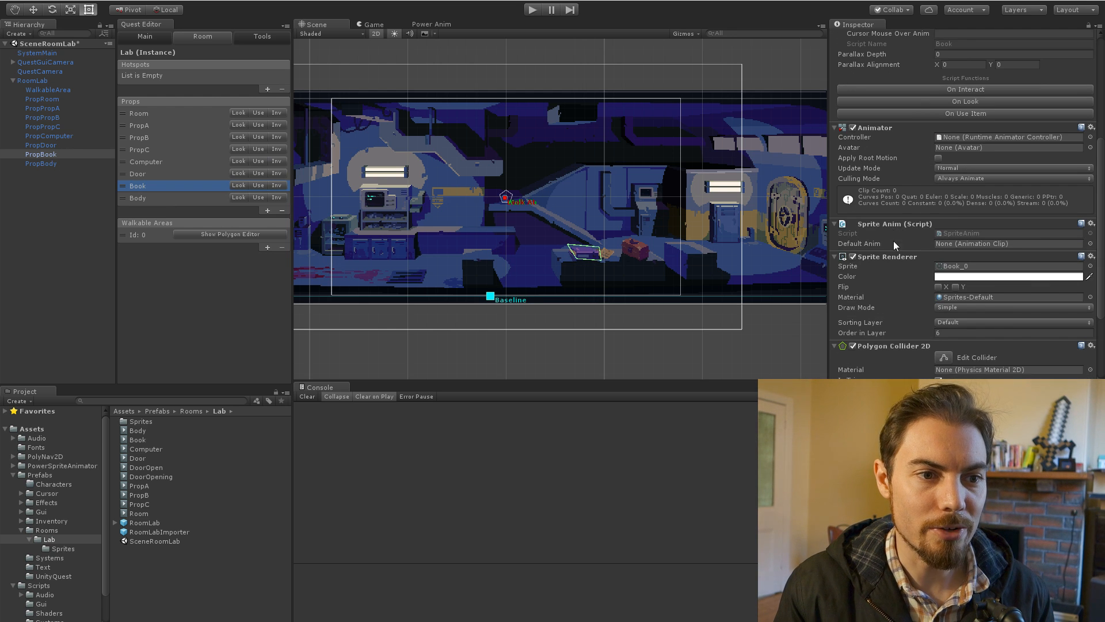
{"action": "scroll", "coordinate": [895, 230], "scroll_direction": "down", "scroll_amount": 2}
{"action": "scroll", "coordinate": [891, 278], "scroll_direction": "down", "scroll_amount": 2}
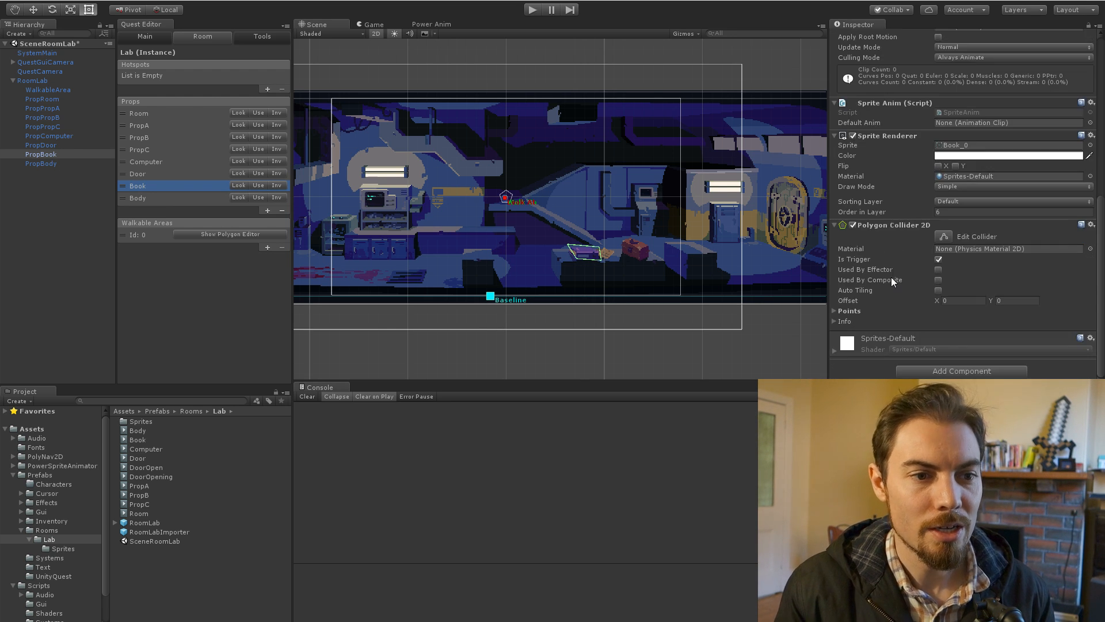
{"action": "scroll", "coordinate": [889, 239], "scroll_direction": "up", "scroll_amount": 5}
{"action": "left_click", "coordinate": [882, 214]}
{"action": "left_click", "coordinate": [883, 224]}
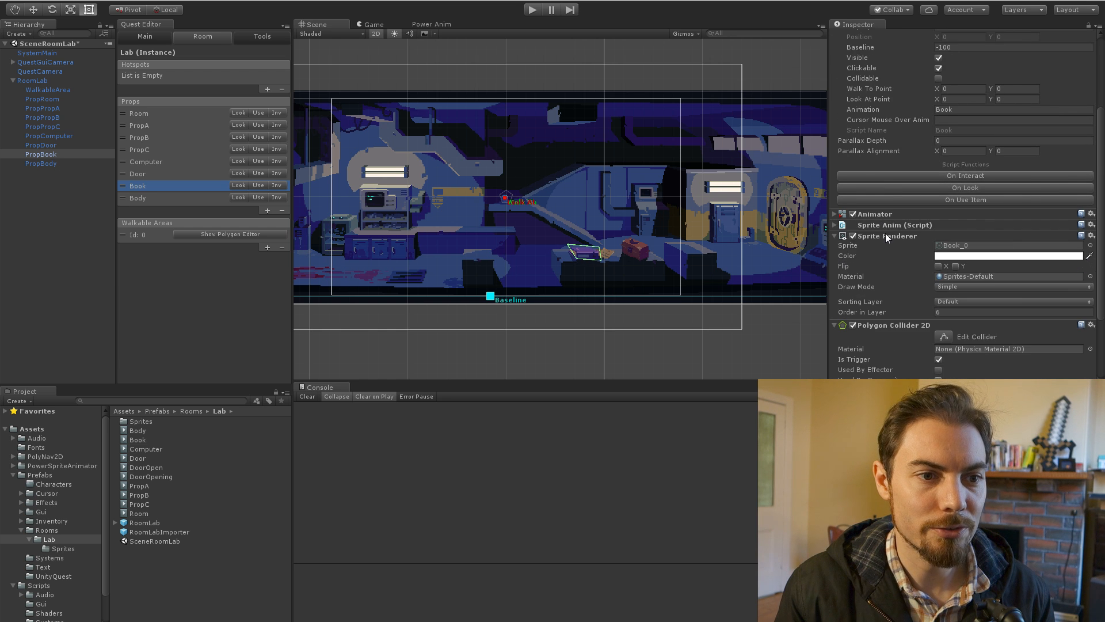
{"action": "left_click", "coordinate": [886, 235]}
Step: Review the Book prop's component settings and compare the collider outlines of the Door and Book props
{"action": "scroll", "coordinate": [892, 276], "scroll_direction": "up", "scroll_amount": 3}
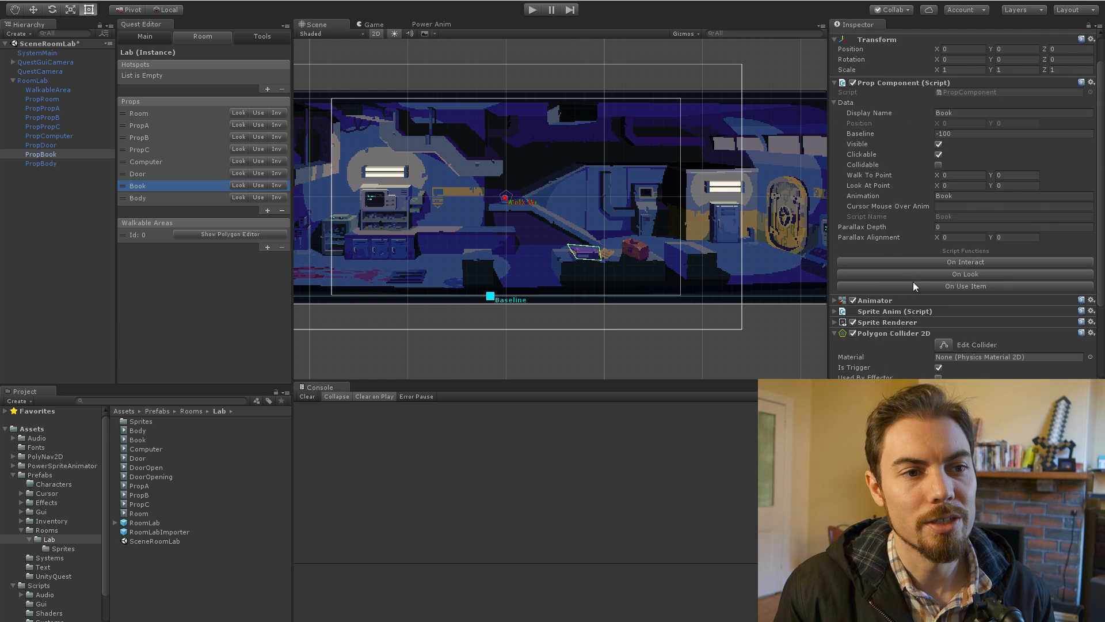
{"action": "scroll", "coordinate": [941, 299], "scroll_direction": "down", "scroll_amount": 4}
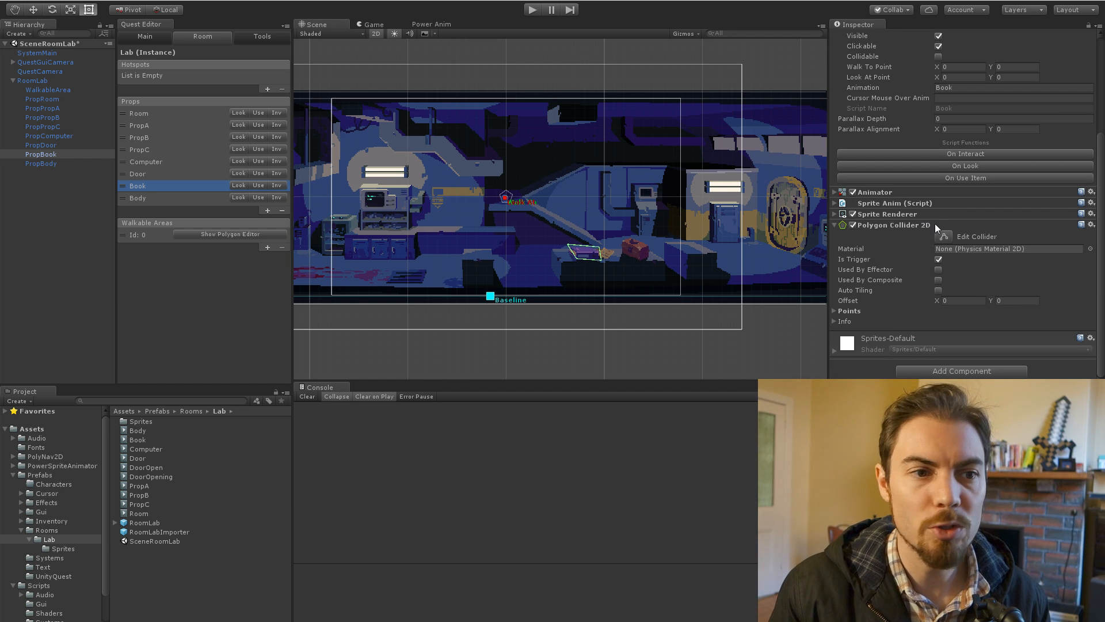
{"action": "scroll", "coordinate": [935, 246], "scroll_direction": "up", "scroll_amount": 4}
{"action": "scroll", "coordinate": [936, 247], "scroll_direction": "up", "scroll_amount": 2}
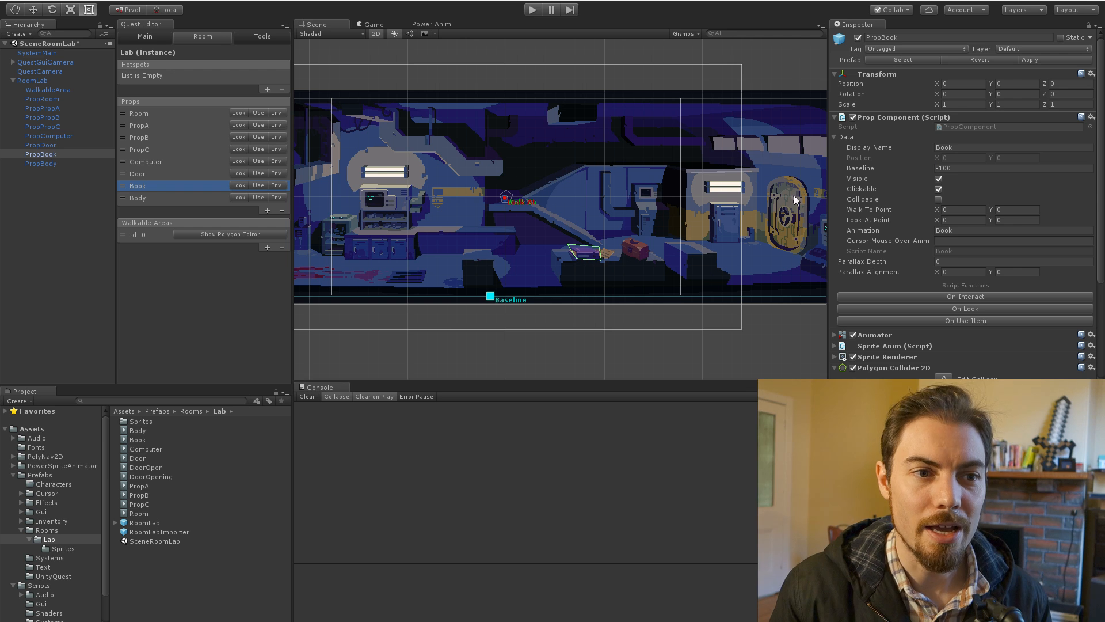
{"action": "left_click", "coordinate": [146, 175]}
{"action": "left_click", "coordinate": [143, 184]}
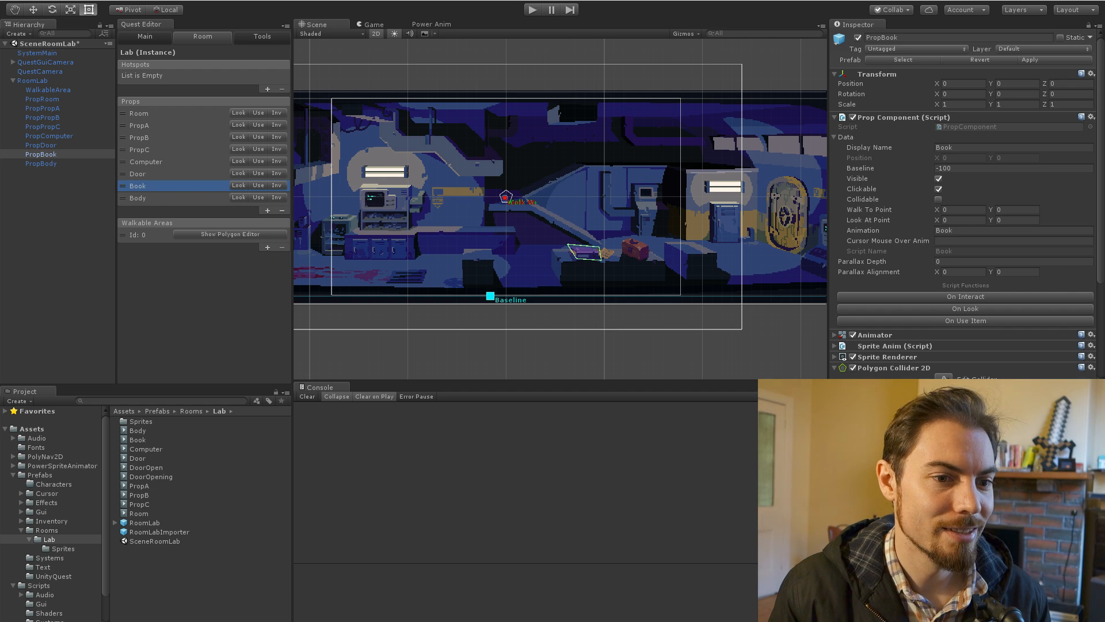
{"action": "left_click_drag", "start_coordinate": [572, 262], "coordinate": [602, 244]}
Step: Reshape the Body prop's polygon collider to outline the slumped body, its head and its outstretched legs
{"action": "left_click", "coordinate": [150, 198]}
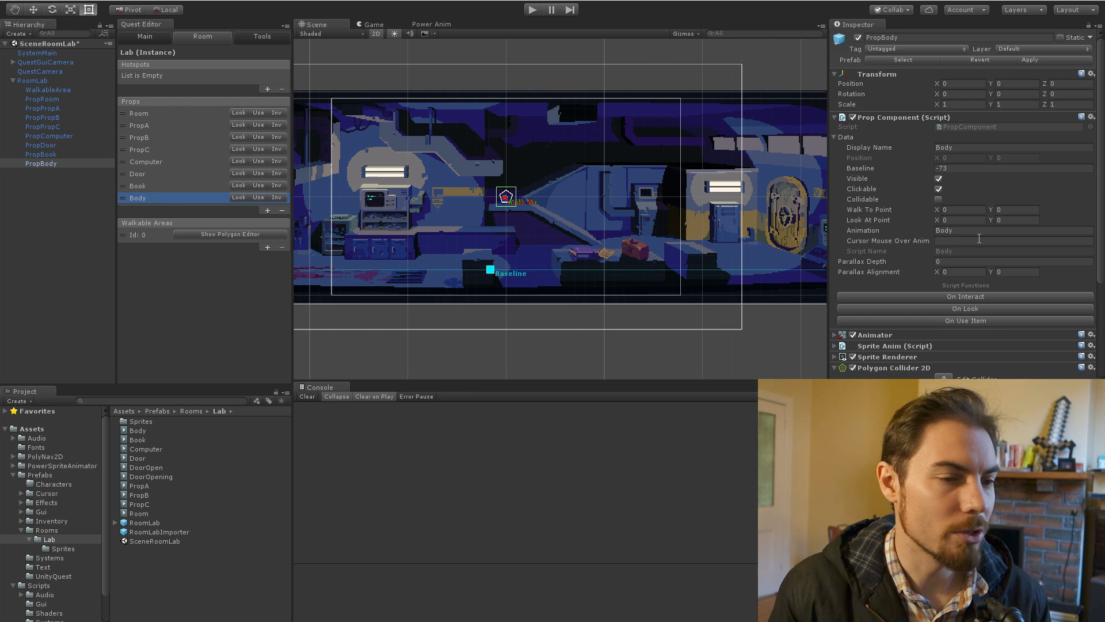
{"action": "middle_click_drag", "start_coordinate": [498, 210], "coordinate": [685, 212]}
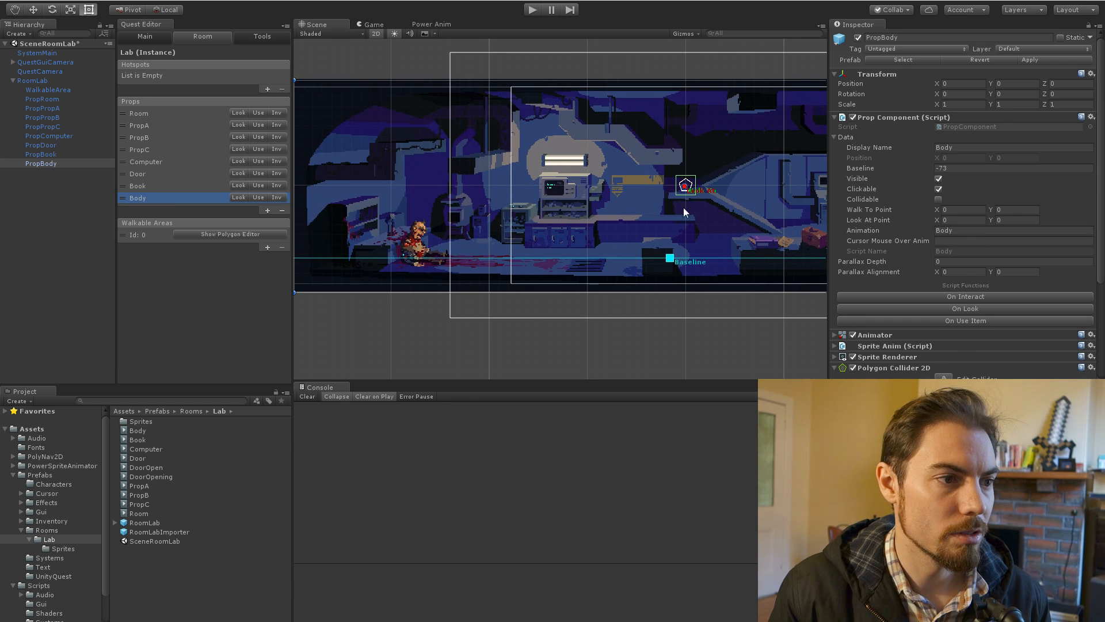
{"action": "left_click", "coordinate": [941, 377]}
{"action": "left_click_drag", "start_coordinate": [676, 195], "coordinate": [400, 266]}
{"action": "left_click_drag", "start_coordinate": [674, 178], "coordinate": [414, 219]}
{"action": "left_click_drag", "start_coordinate": [695, 196], "coordinate": [451, 269]}
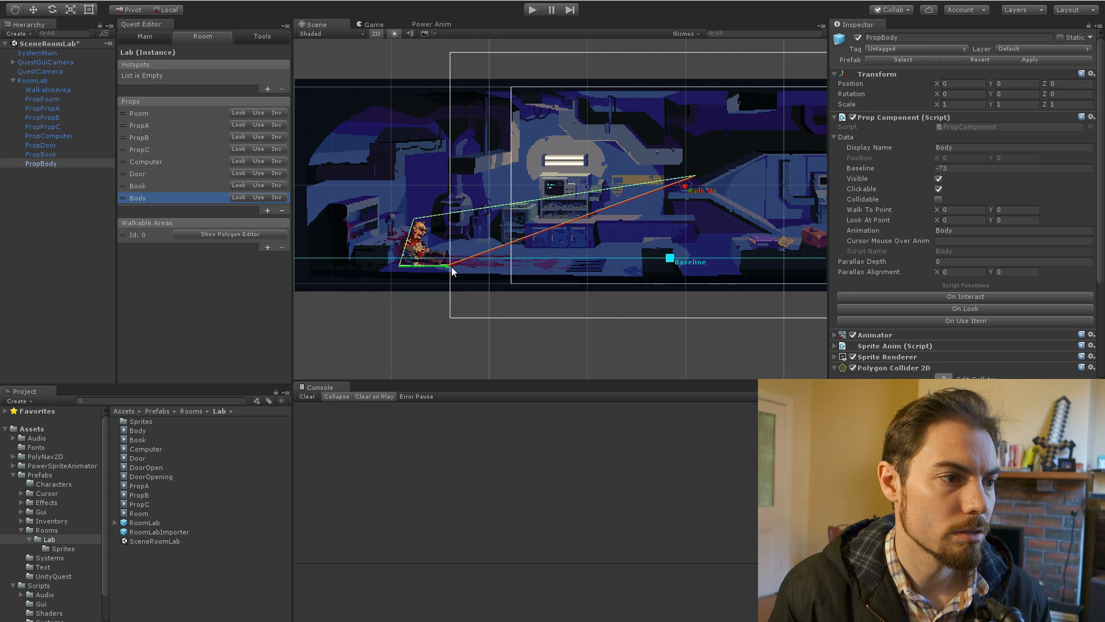
{"action": "left_click_drag", "start_coordinate": [688, 180], "coordinate": [434, 222]}
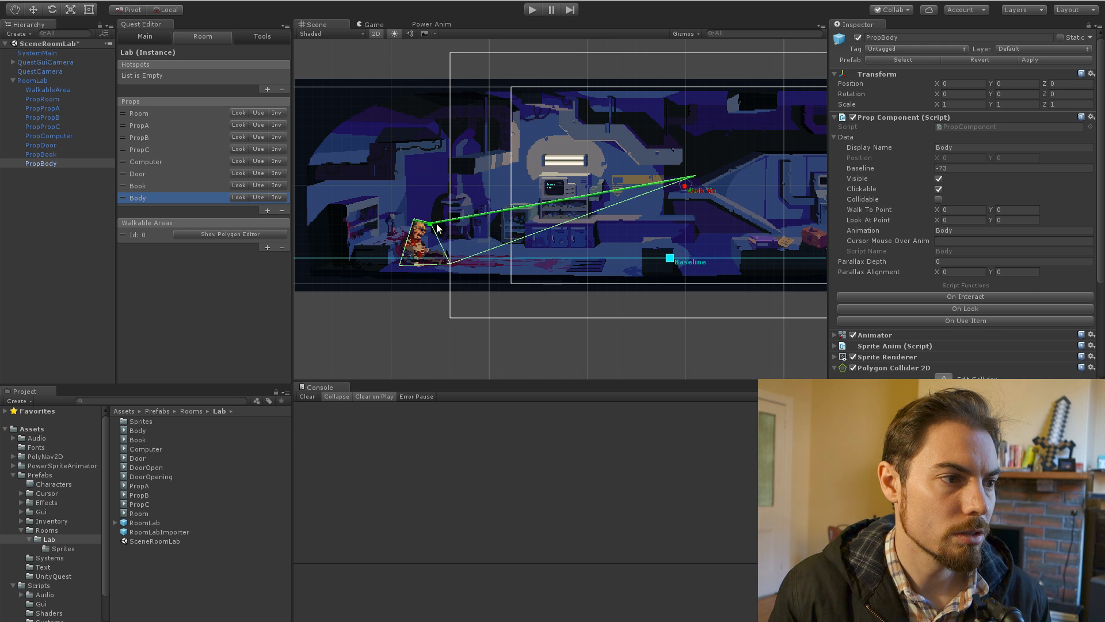
{"action": "left_click_drag", "start_coordinate": [697, 177], "coordinate": [402, 240]}
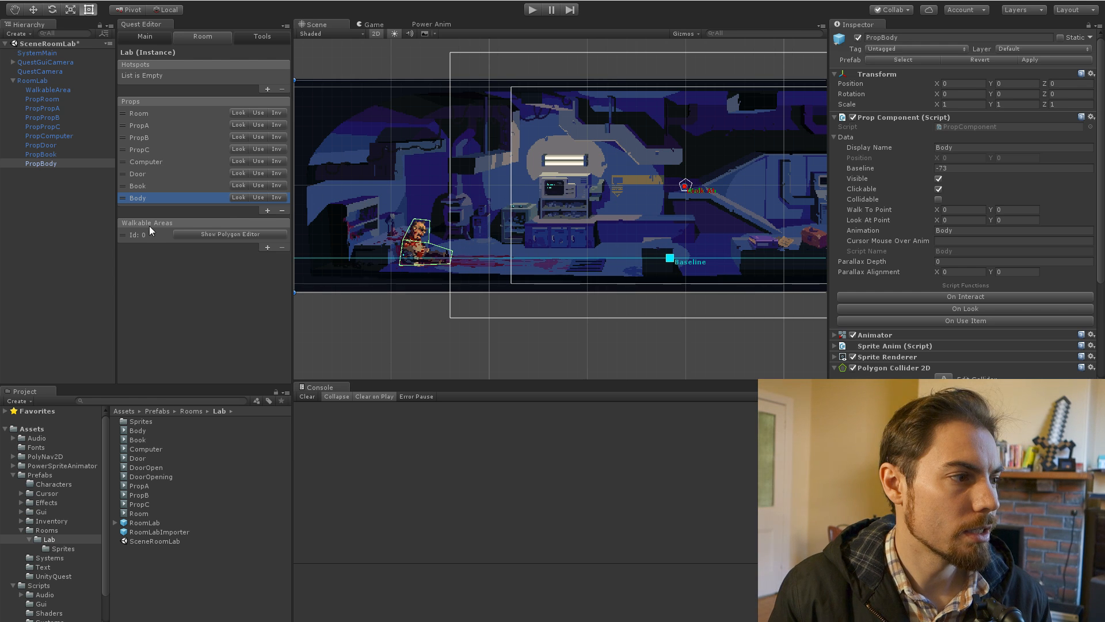
Step: Open the polygon of walkable area 0 for editing and pull its vertices outward from the room's centre
{"action": "left_click", "coordinate": [192, 236]}
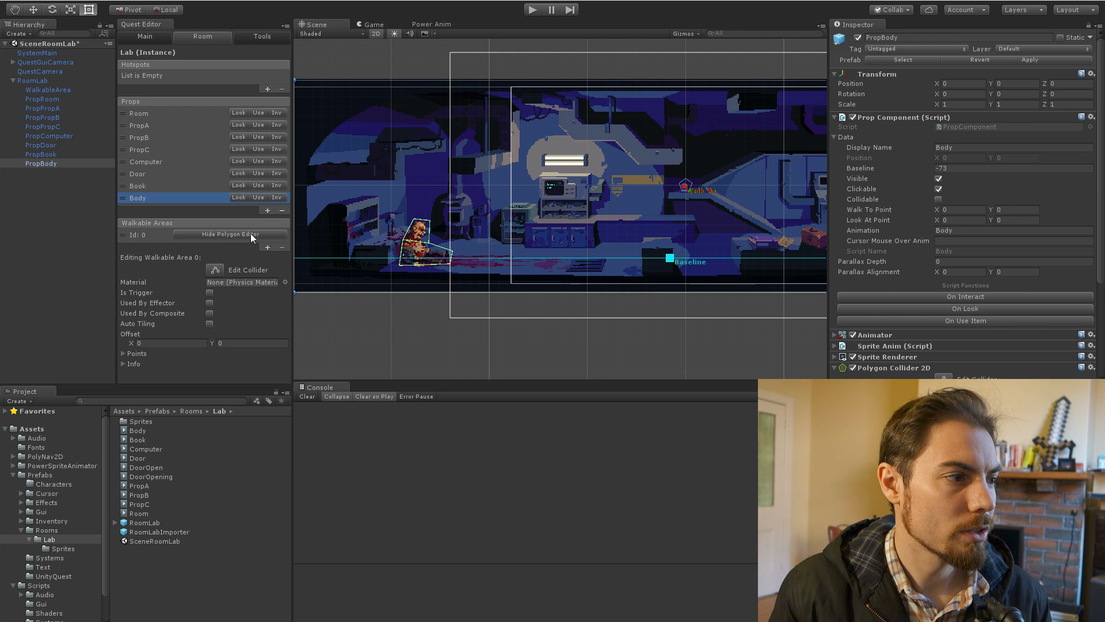
{"action": "left_click", "coordinate": [214, 271]}
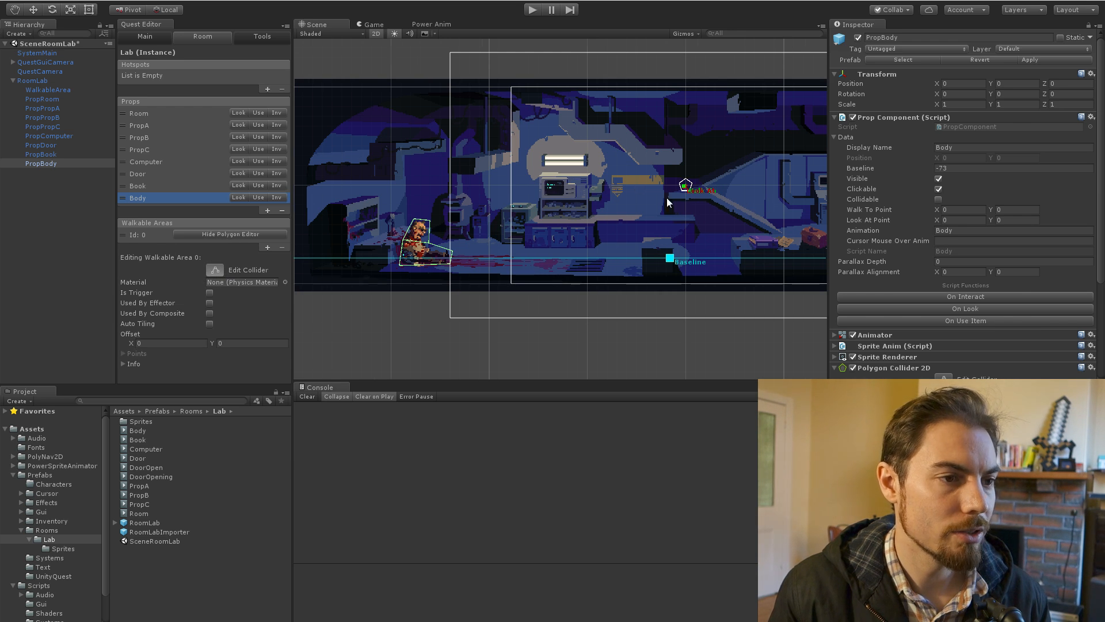
{"action": "scroll", "coordinate": [667, 198], "scroll_direction": "up", "scroll_amount": 2}
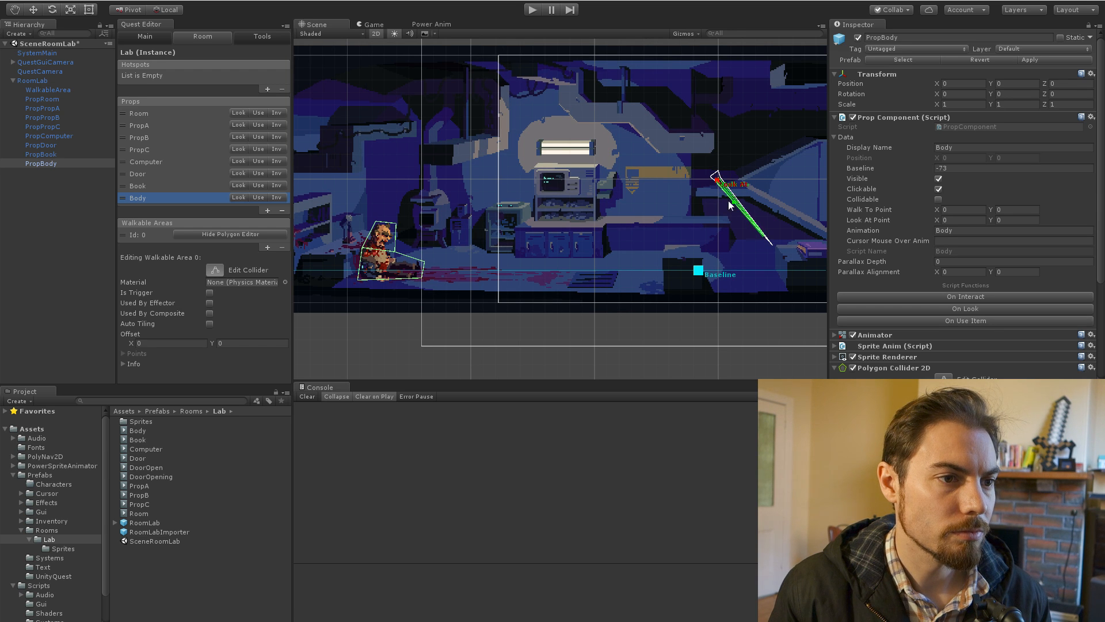
{"action": "left_click_drag", "start_coordinate": [714, 183], "coordinate": [672, 229]}
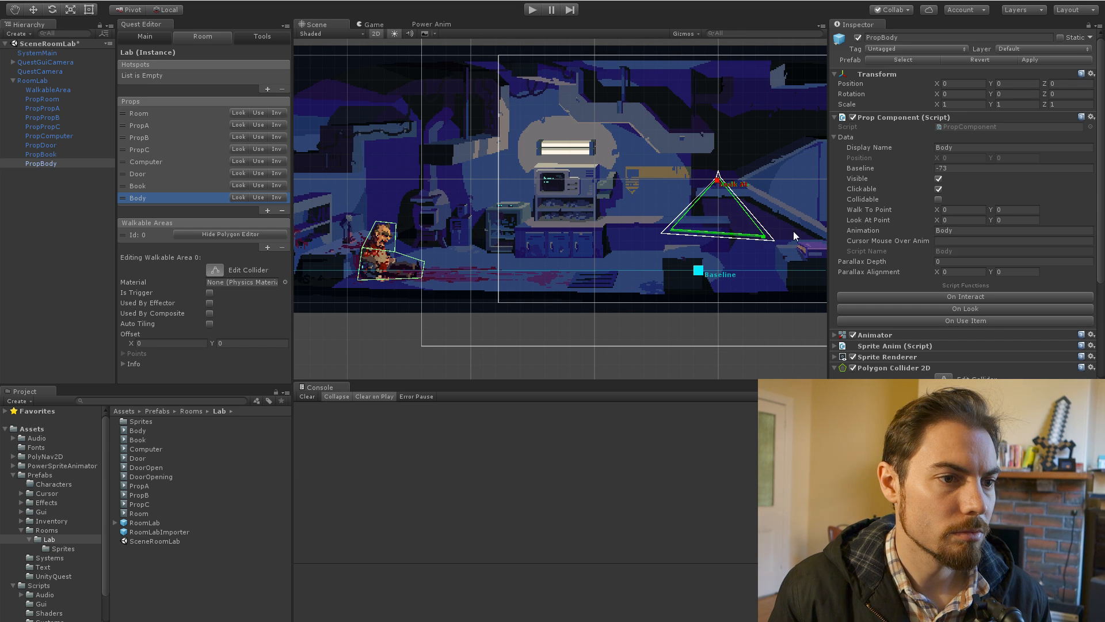
{"action": "left_click_drag", "start_coordinate": [767, 239], "coordinate": [681, 221]}
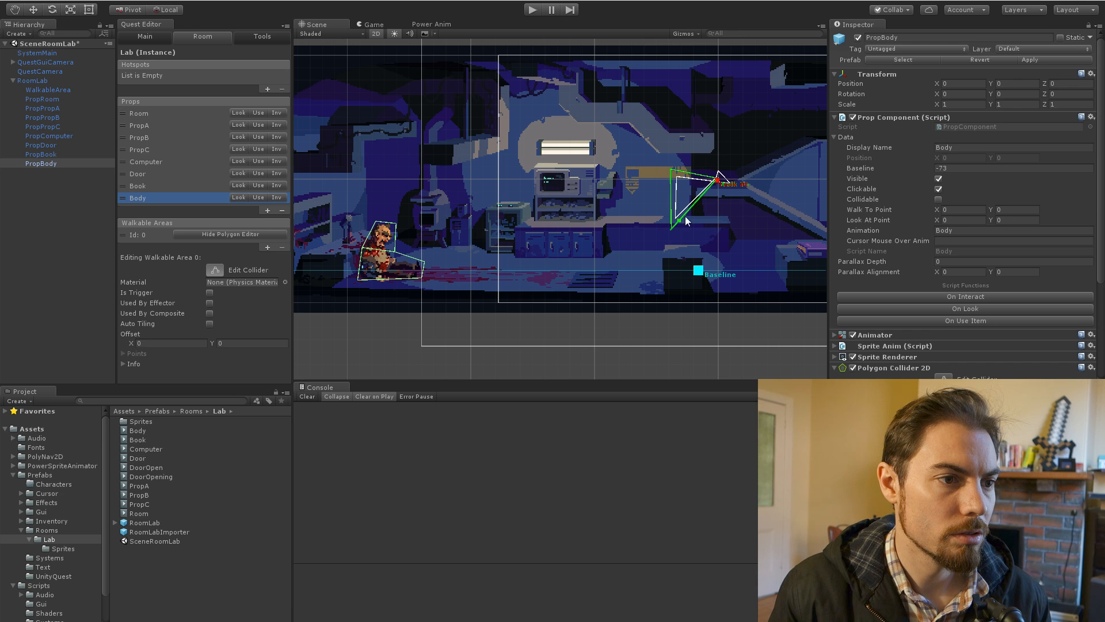
{"action": "left_click_drag", "start_coordinate": [718, 178], "coordinate": [722, 132]}
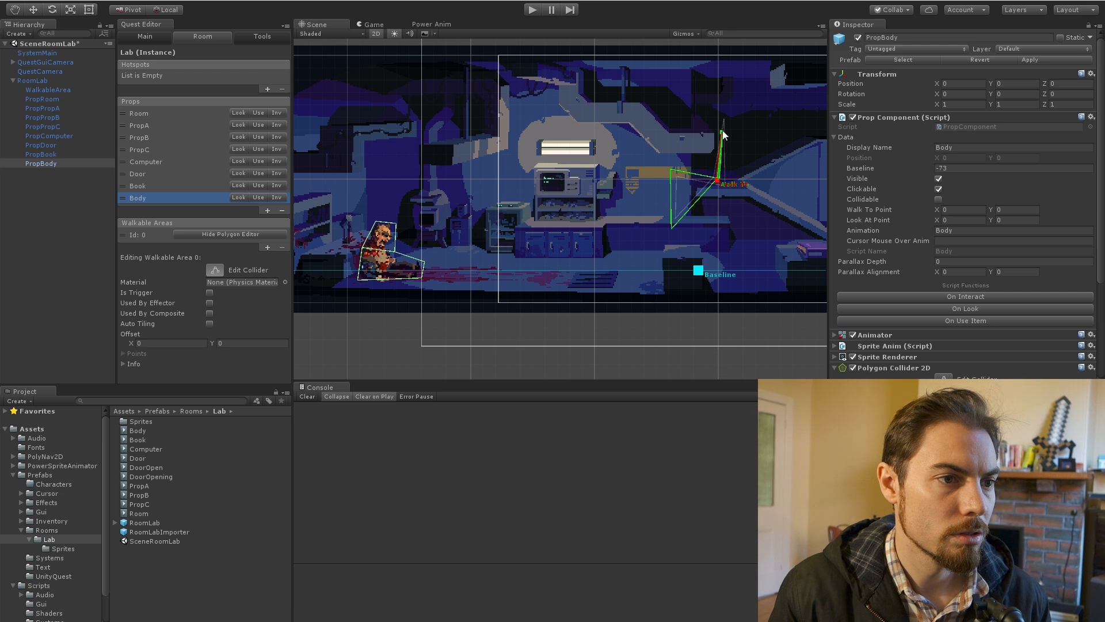
Step: Shift the Body prop's overlapping Walk To and Look At points aside and spread the walkable polygon into a wide pentagon
{"action": "left_click", "coordinate": [723, 183], "text": "ctrl"}
{"action": "left_click_drag", "start_coordinate": [719, 181], "coordinate": [778, 234]}
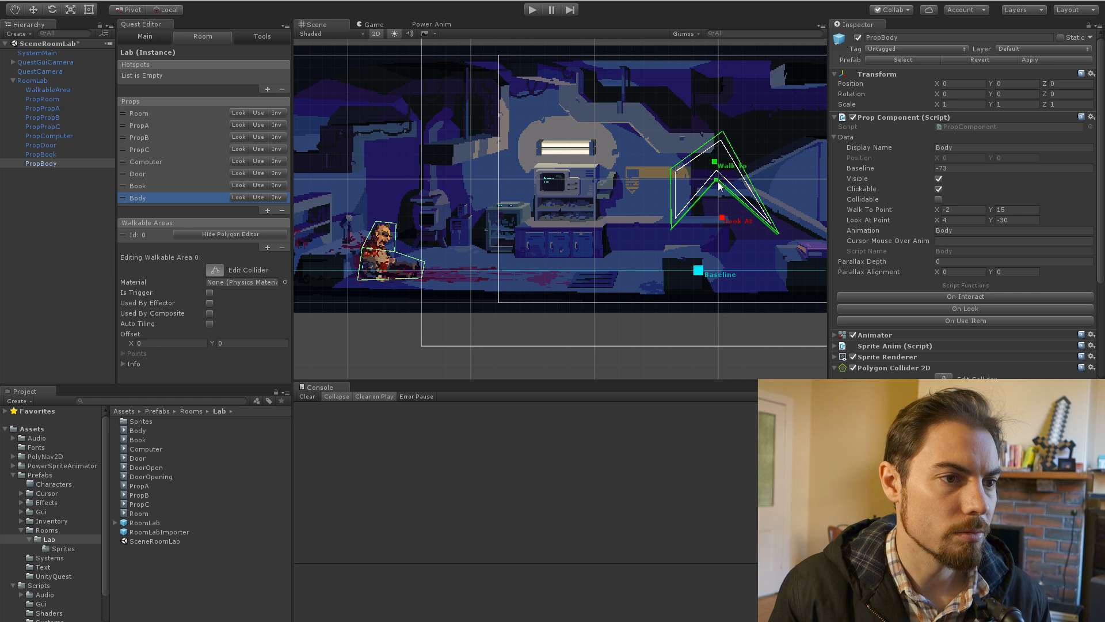
{"action": "left_click_drag", "start_coordinate": [717, 181], "coordinate": [714, 242]}
{"action": "scroll", "coordinate": [714, 241], "scroll_direction": "down", "scroll_amount": 2}
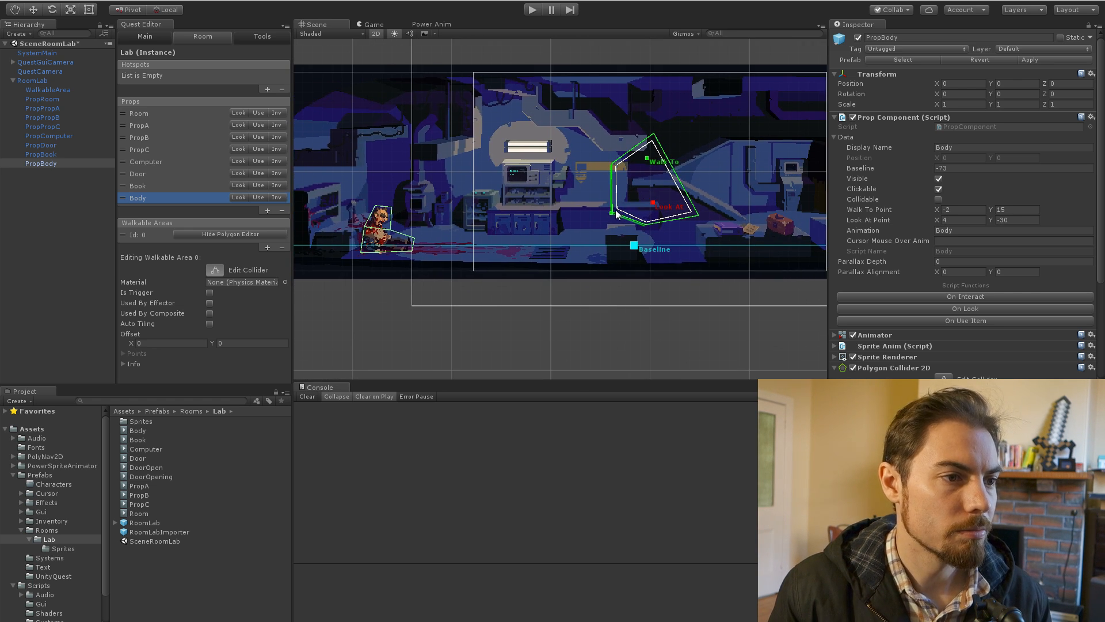
Step: Stretch the walkable area's lower edge along the floor from the body to the vault door, stepping around the dark gap in between
{"action": "left_click_drag", "start_coordinate": [616, 214], "coordinate": [359, 254]}
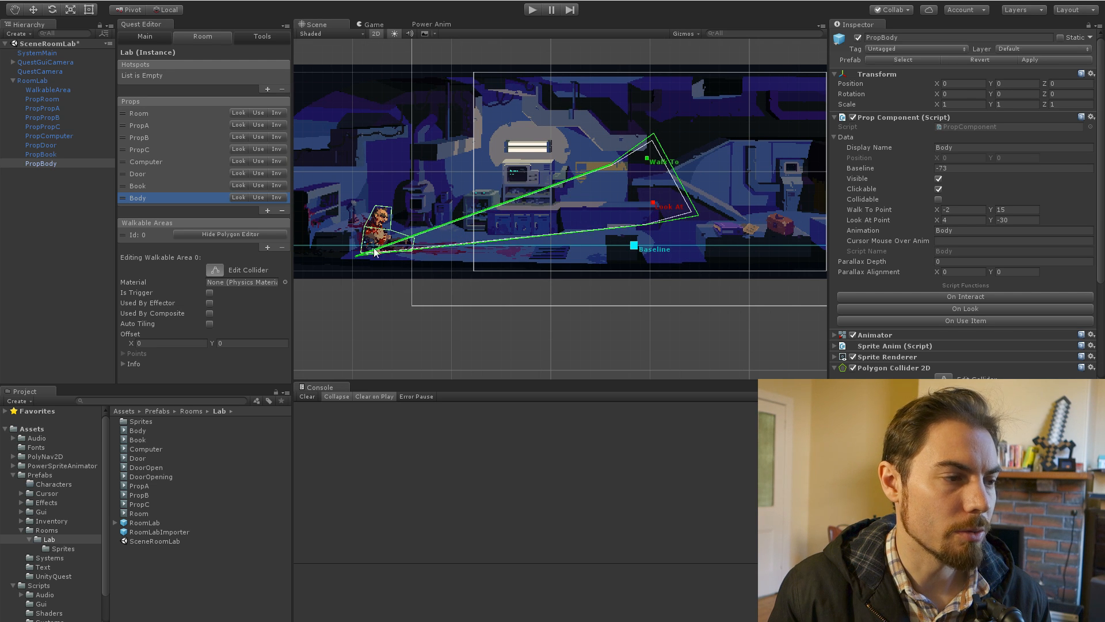
{"action": "left_click_drag", "start_coordinate": [649, 229], "coordinate": [646, 260]}
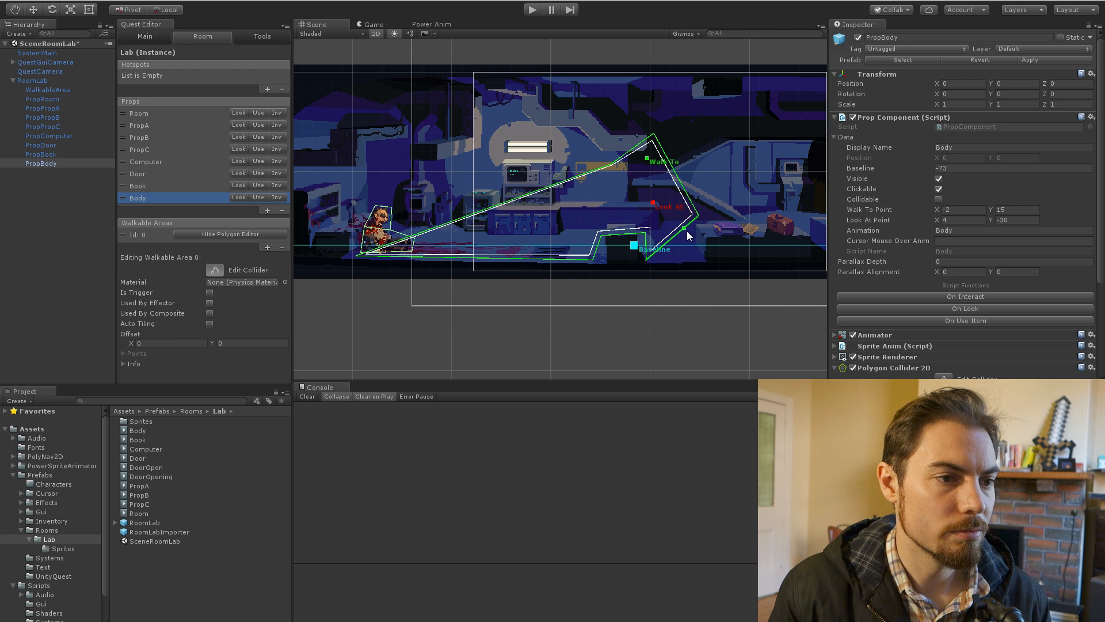
{"action": "left_click_drag", "start_coordinate": [686, 230], "coordinate": [689, 253]}
{"action": "left_click_drag", "start_coordinate": [694, 236], "coordinate": [806, 227]}
{"action": "middle_click_drag", "start_coordinate": [790, 201], "coordinate": [568, 192]}
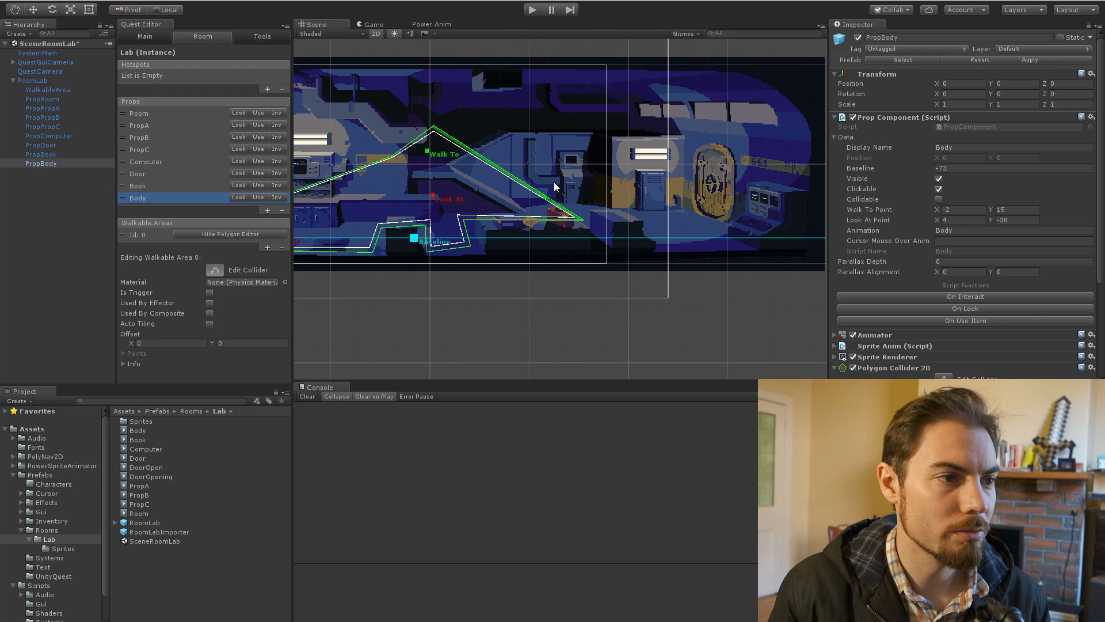
{"action": "left_click_drag", "start_coordinate": [566, 200], "coordinate": [741, 240]}
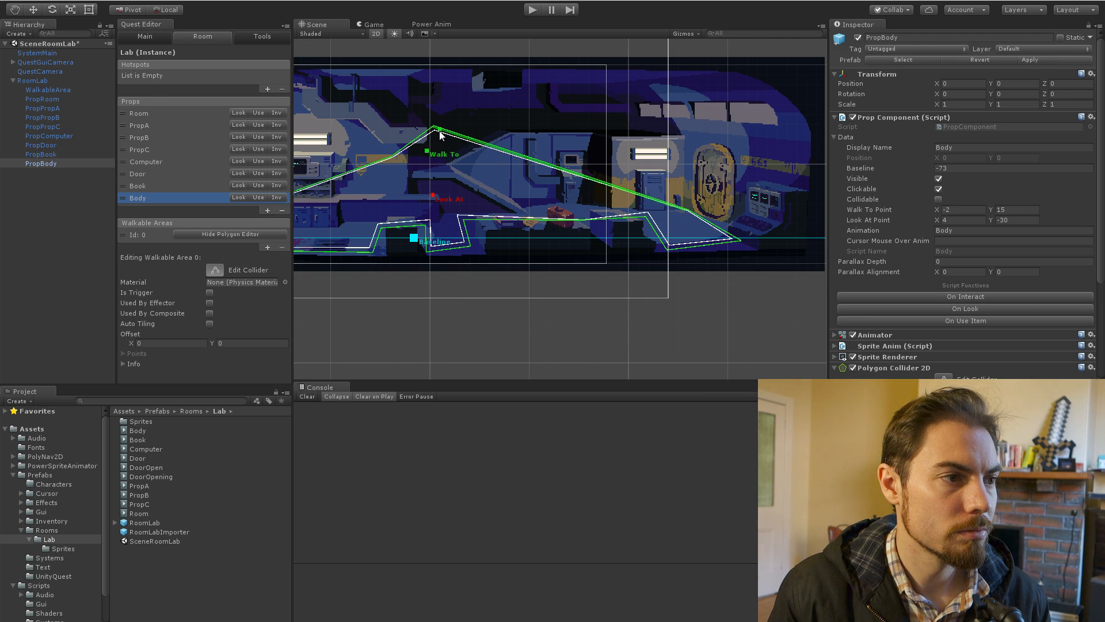
Step: Bring the walkable area's upper edge down to follow the back of the floor between the door and the body
{"action": "left_click_drag", "start_coordinate": [433, 128], "coordinate": [638, 224]}
{"action": "left_click_drag", "start_coordinate": [393, 156], "coordinate": [469, 227]}
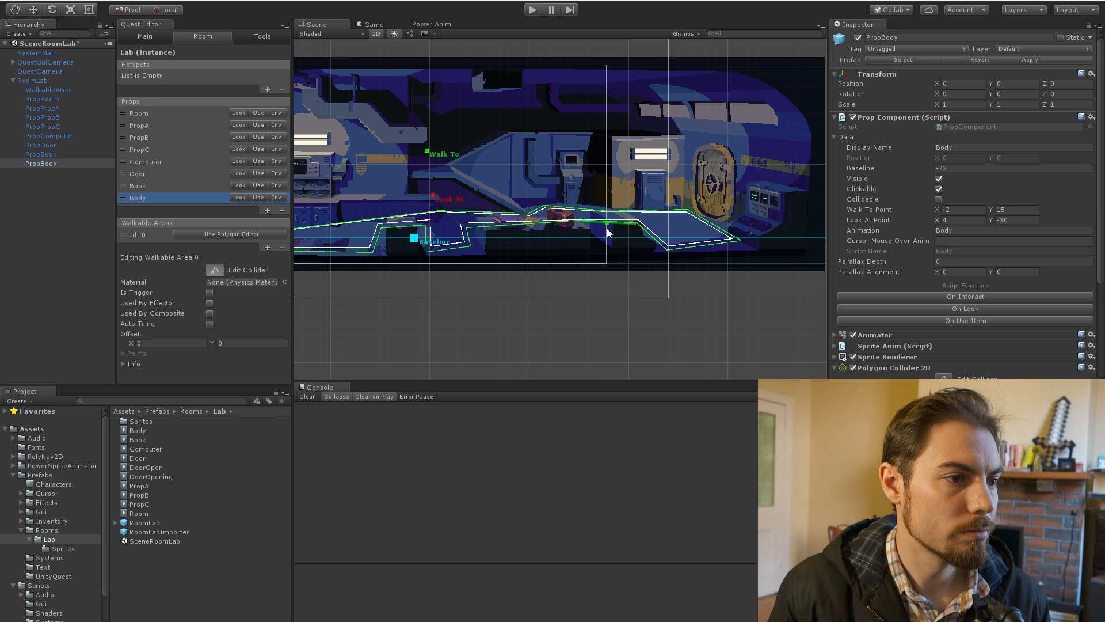
{"action": "left_click_drag", "start_coordinate": [586, 223], "coordinate": [642, 232]}
{"action": "middle_click_drag", "start_coordinate": [447, 238], "coordinate": [639, 229]}
{"action": "left_click_drag", "start_coordinate": [541, 216], "coordinate": [542, 223]}
{"action": "left_click_drag", "start_coordinate": [627, 203], "coordinate": [606, 189]}
Step: Wrap the walkable area's end near the body around the body's outstretched legs
{"action": "scroll", "coordinate": [587, 219], "scroll_direction": "up", "scroll_amount": 5}
{"action": "middle_click_drag", "start_coordinate": [488, 187], "coordinate": [727, 159]}
{"action": "left_click_drag", "start_coordinate": [604, 179], "coordinate": [454, 196]}
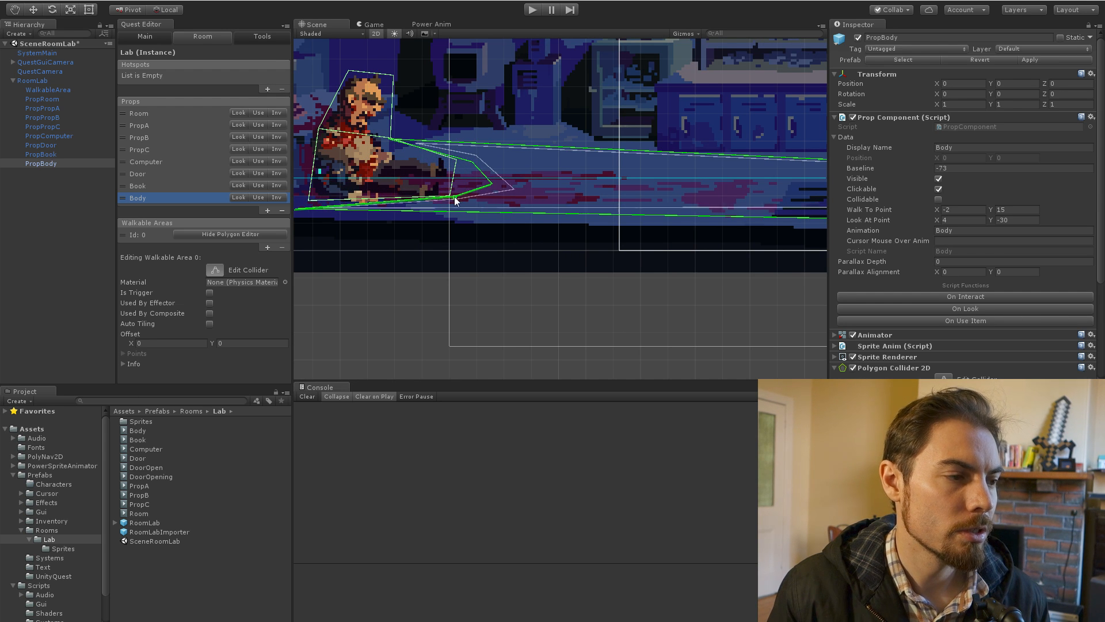
{"action": "middle_click_drag", "start_coordinate": [434, 160], "coordinate": [637, 137]}
{"action": "left_click_drag", "start_coordinate": [497, 185], "coordinate": [488, 191]}
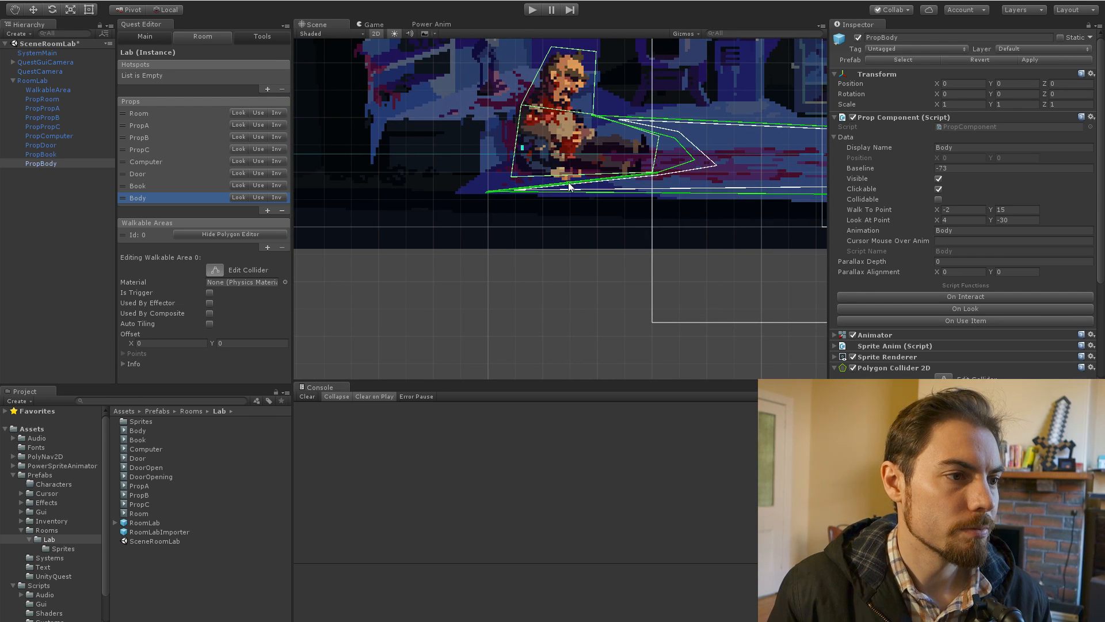
{"action": "middle_click_drag", "start_coordinate": [640, 148], "coordinate": [535, 152]}
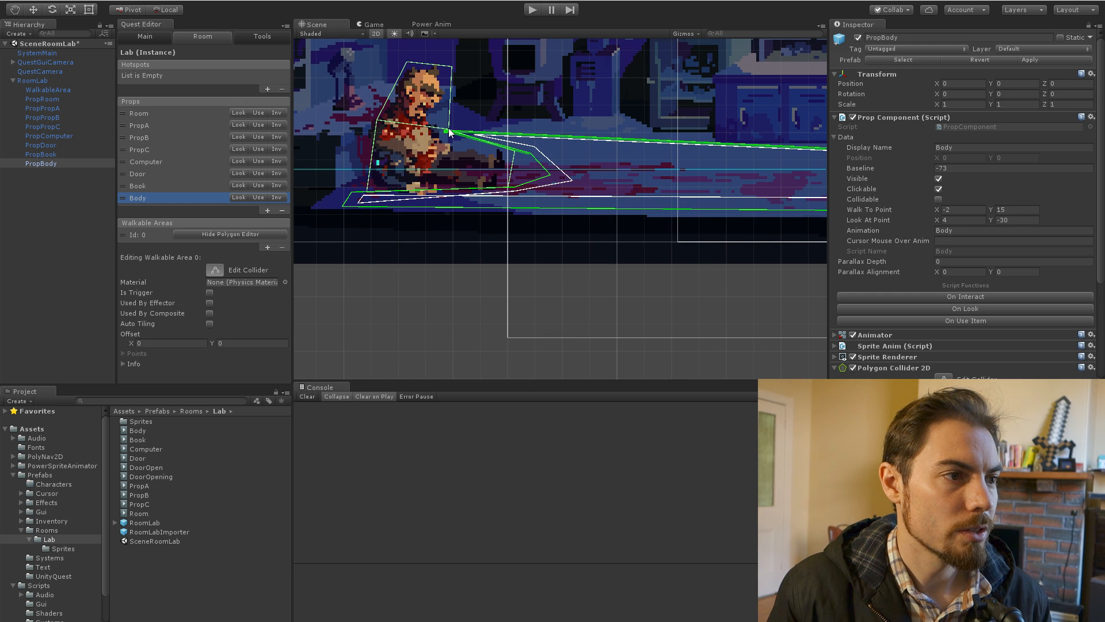
{"action": "mouse_move", "coordinate": [448, 129]}
{"action": "left_mouse_down"}
{"action": "mouse_move", "coordinate": [427, 117]}
{"action": "mouse_move", "coordinate": [450, 137]}
{"action": "left_mouse_up"}
Step: Fit the walkable area's edges to the dark gap in the middle of the floor and the floor line below the cabinets
{"action": "scroll", "coordinate": [616, 159], "scroll_direction": "down", "scroll_amount": 10}
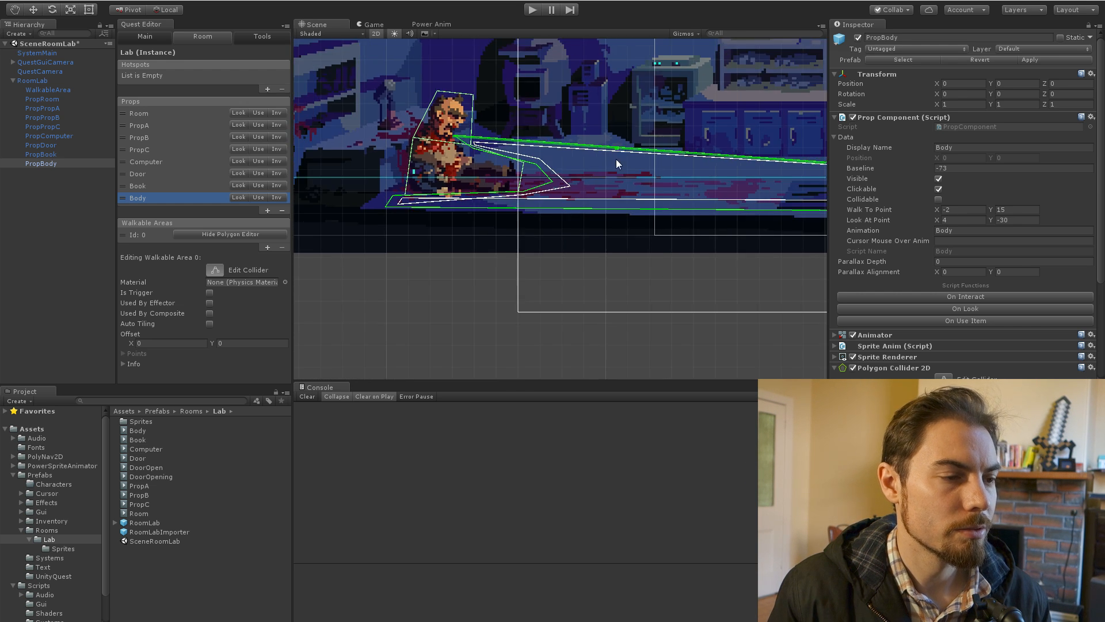
{"action": "middle_click_drag", "start_coordinate": [659, 140], "coordinate": [391, 133]}
{"action": "scroll", "coordinate": [543, 161], "scroll_direction": "up", "scroll_amount": 5}
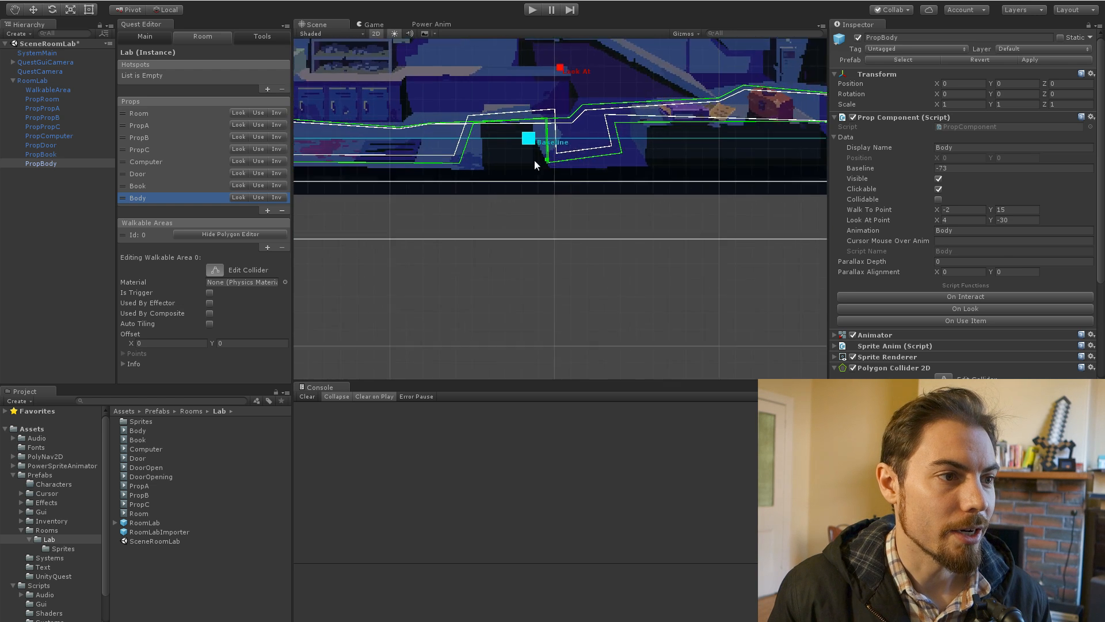
{"action": "left_click_drag", "start_coordinate": [559, 183], "coordinate": [556, 200]}
{"action": "left_click_drag", "start_coordinate": [469, 188], "coordinate": [477, 205]}
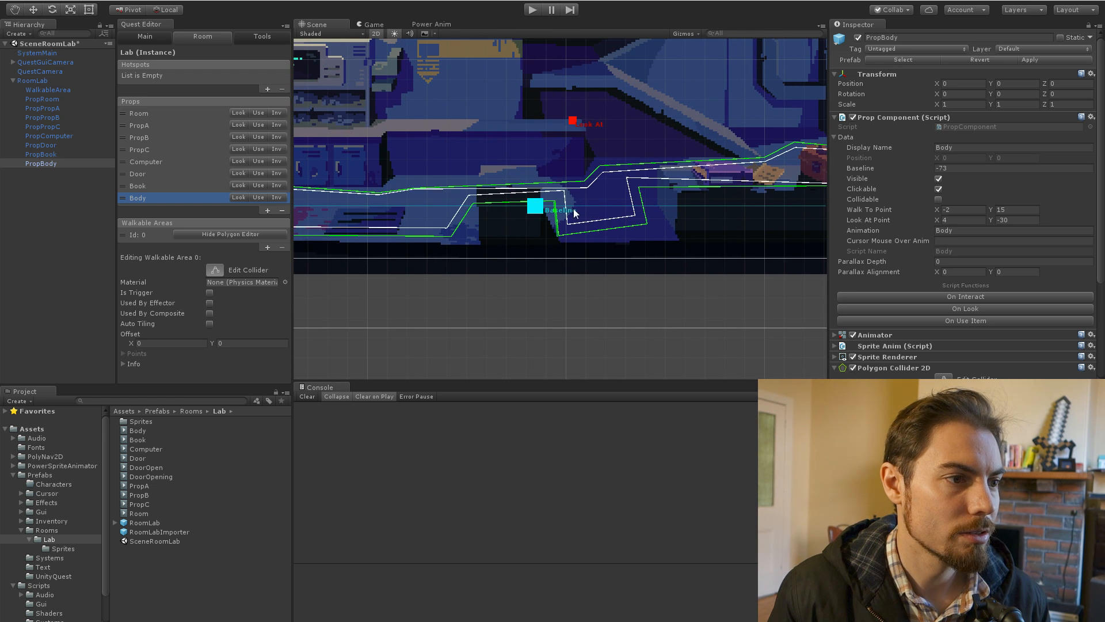
{"action": "left_click_drag", "start_coordinate": [558, 201], "coordinate": [555, 209]}
{"action": "left_click_drag", "start_coordinate": [475, 204], "coordinate": [476, 208]}
{"action": "left_click_drag", "start_coordinate": [415, 190], "coordinate": [404, 181]}
{"action": "scroll", "coordinate": [516, 173], "scroll_direction": "down", "scroll_amount": 1}
{"action": "scroll", "coordinate": [517, 173], "scroll_direction": "down", "scroll_amount": 4}
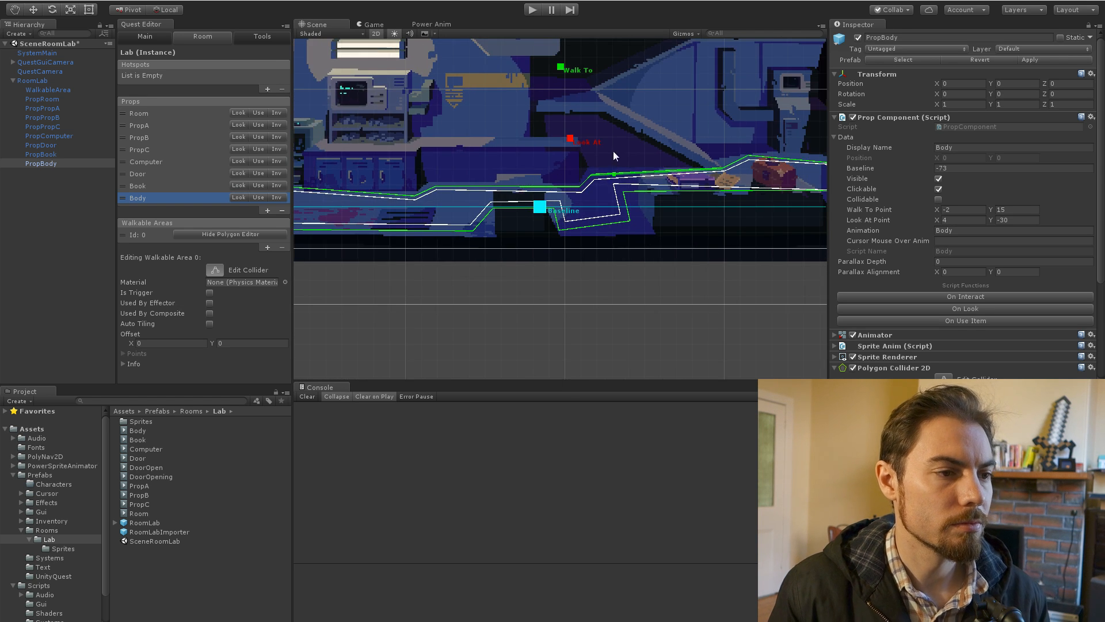
{"action": "middle_click_drag", "start_coordinate": [635, 157], "coordinate": [540, 147]}
{"action": "left_click_drag", "start_coordinate": [531, 211], "coordinate": [549, 221]}
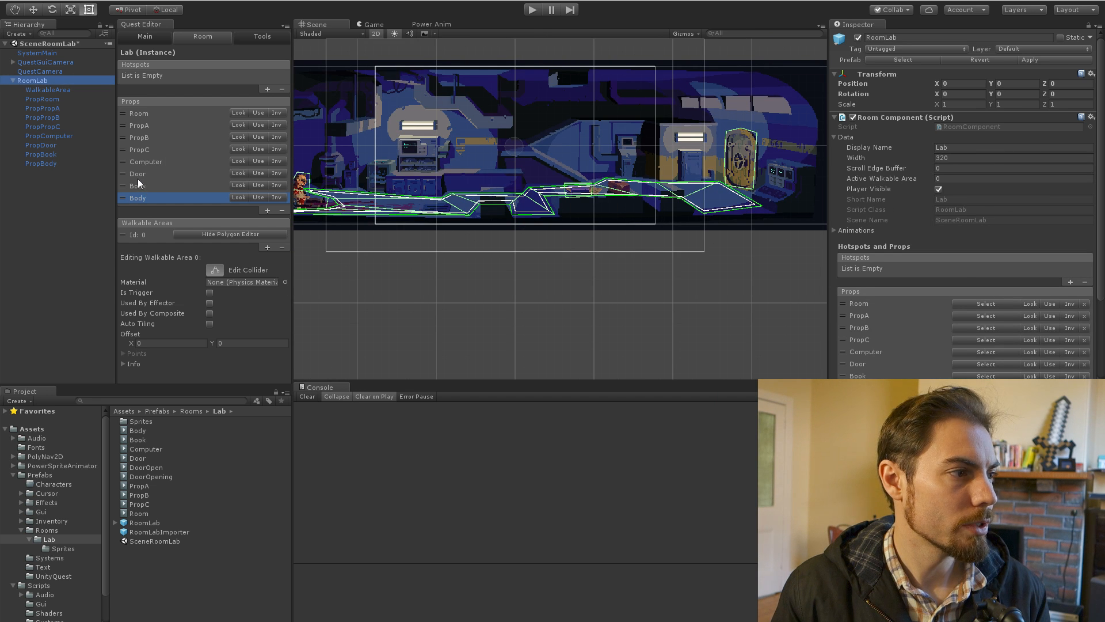
Step: Select the Door prop and move its Look At point to the foot of the vault door, at 269, -56
{"action": "left_click", "coordinate": [141, 174]}
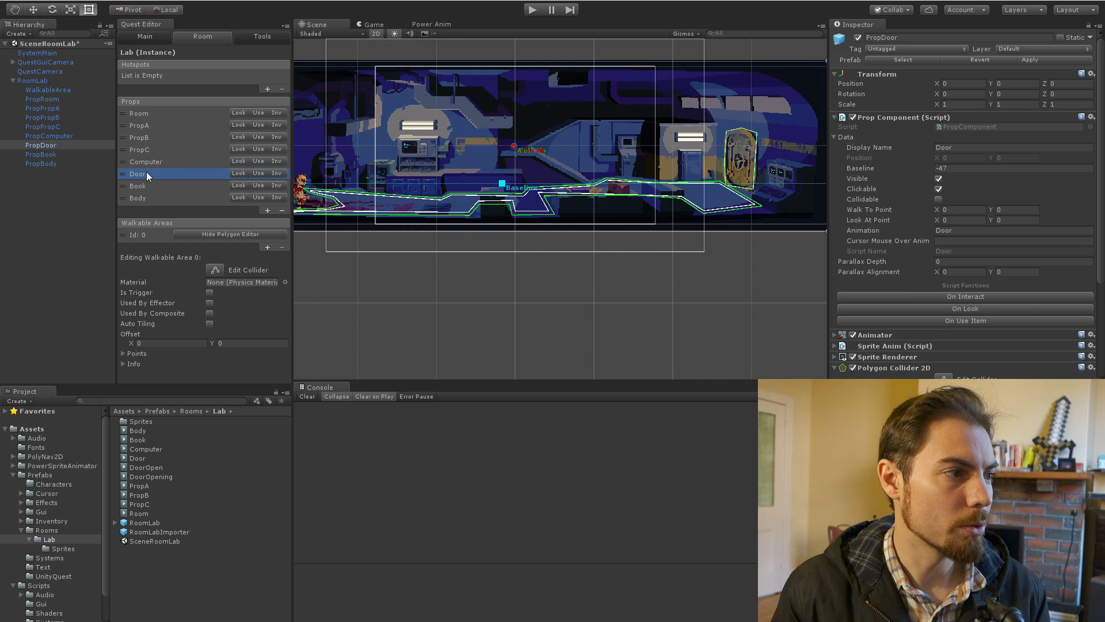
{"action": "scroll", "coordinate": [539, 176], "scroll_direction": "up", "scroll_amount": 5}
{"action": "middle_click_drag", "start_coordinate": [518, 167], "coordinate": [472, 204]}
{"action": "left_click_drag", "start_coordinate": [455, 167], "coordinate": [757, 222]}
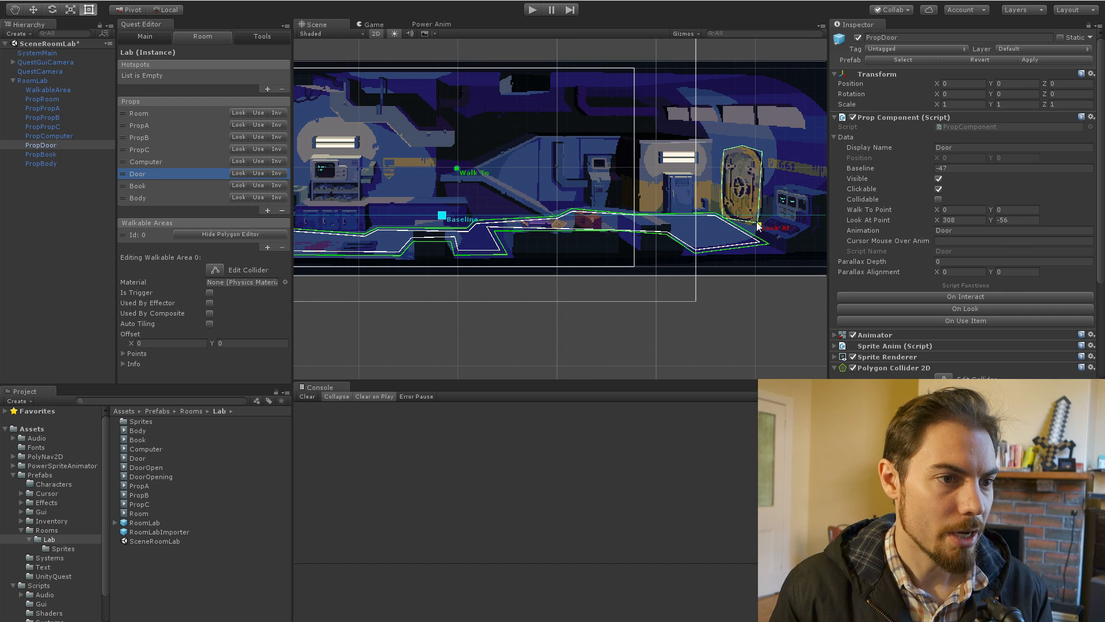
{"action": "left_click_drag", "start_coordinate": [460, 168], "coordinate": [723, 229]}
{"action": "key", "text": "ctrl+z"}
{"action": "key", "text": "ctrl+z"}
{"action": "key", "text": "q"}
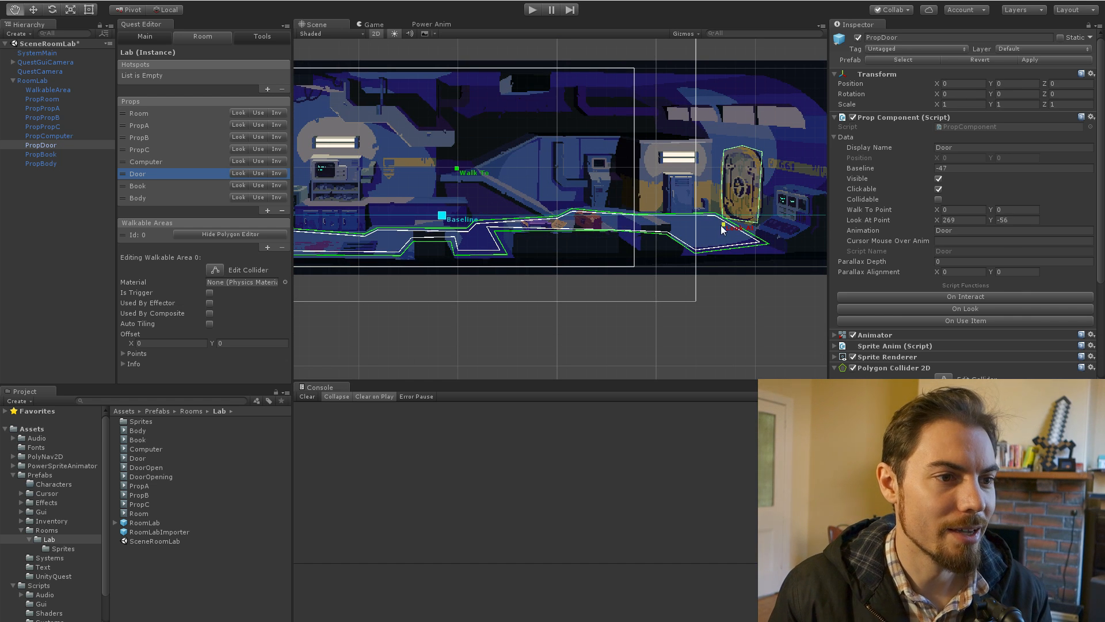
Step: Place the Door prop's Look At point at 285, -53 and its Walk To point at 262, -57 in front of the door
{"action": "left_click_drag", "start_coordinate": [457, 170], "coordinate": [745, 220]}
{"action": "scroll", "coordinate": [739, 222], "scroll_direction": "up", "scroll_amount": 4}
{"action": "middle_click_drag", "start_coordinate": [737, 222], "coordinate": [611, 236]}
{"action": "scroll", "coordinate": [633, 258], "scroll_direction": "up", "scroll_amount": 9}
{"action": "left_click_drag", "start_coordinate": [578, 247], "coordinate": [612, 249]}
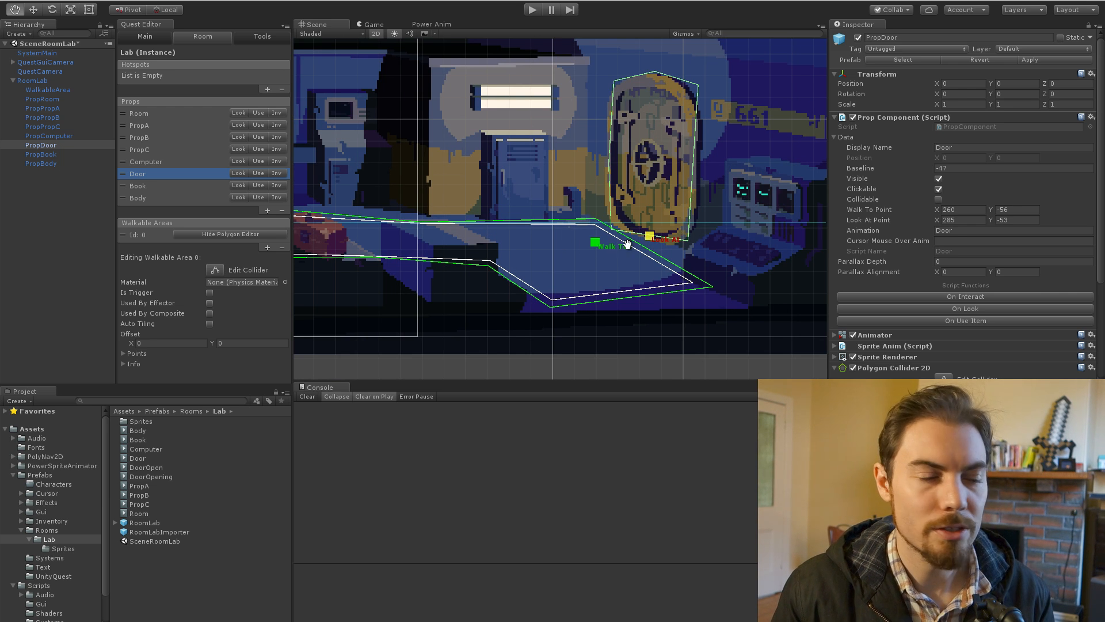
{"action": "left_click_drag", "start_coordinate": [601, 243], "coordinate": [615, 255]}
{"action": "scroll", "coordinate": [623, 263], "scroll_direction": "up", "scroll_amount": 1}
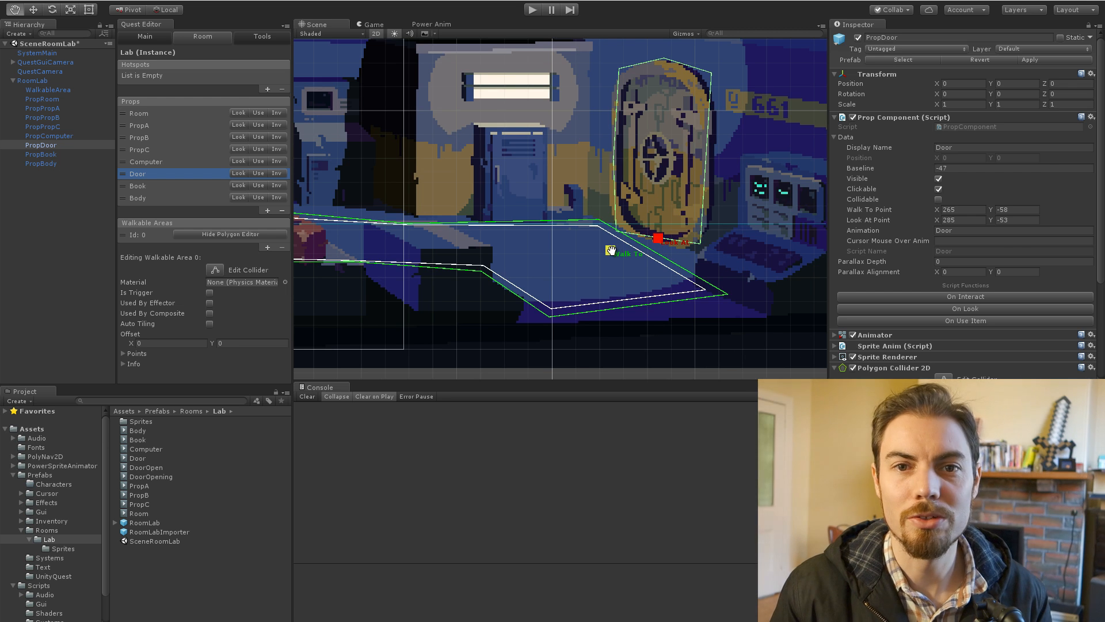
{"action": "left_click_drag", "start_coordinate": [612, 252], "coordinate": [609, 251]}
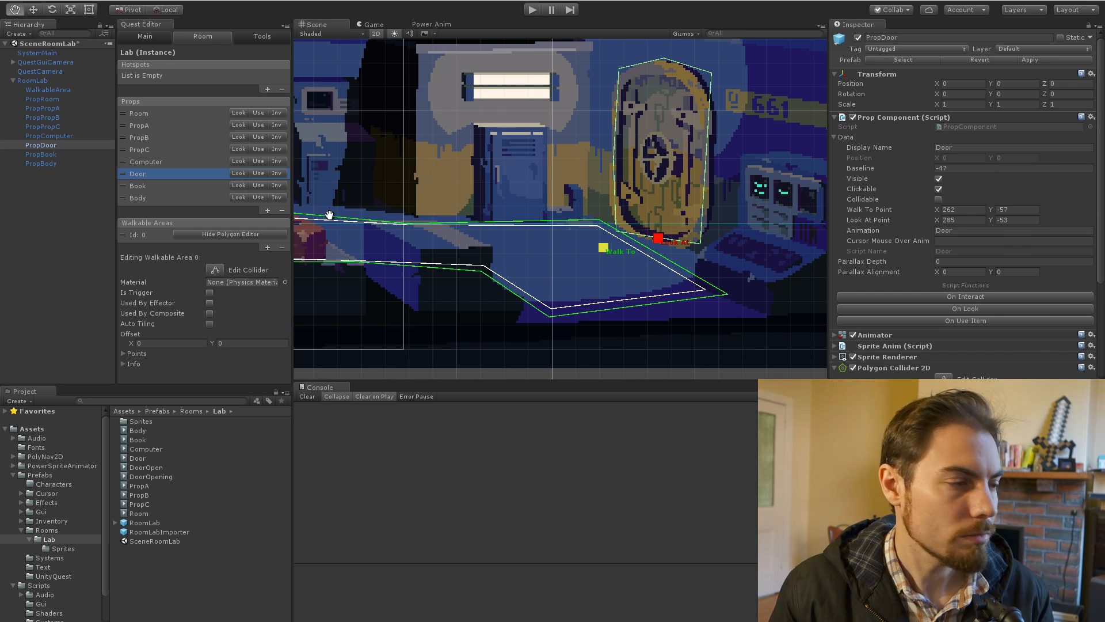
Step: Move the Book prop's Look At point from the room's centre onto the book on the floor
{"action": "left_click", "coordinate": [158, 186]}
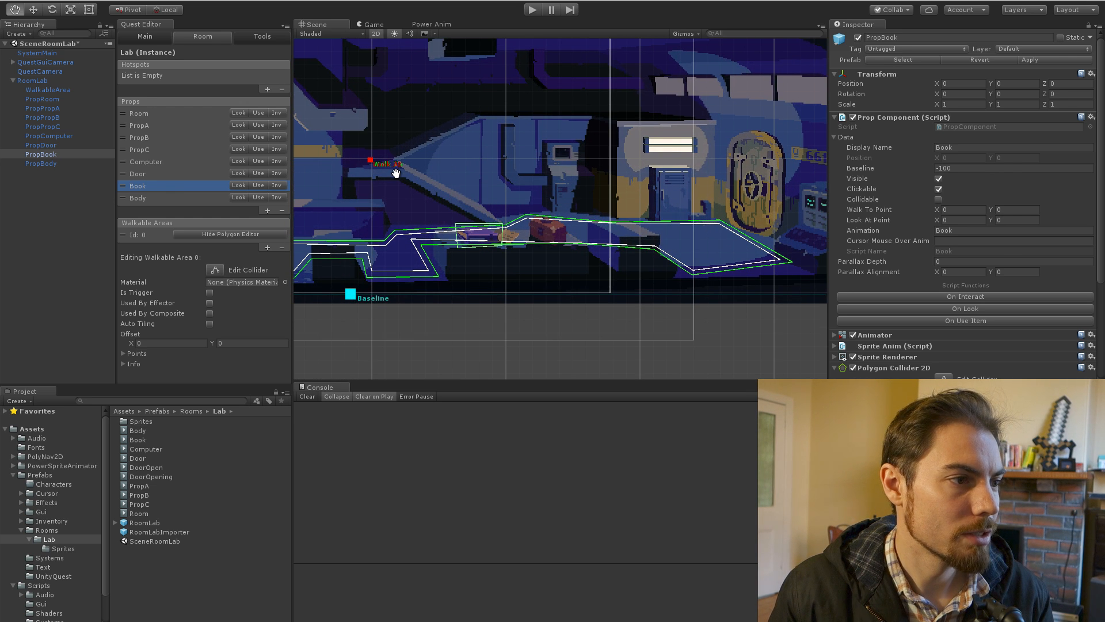
{"action": "left_click_drag", "start_coordinate": [378, 165], "coordinate": [476, 240]}
{"action": "left_click", "coordinate": [151, 173]}
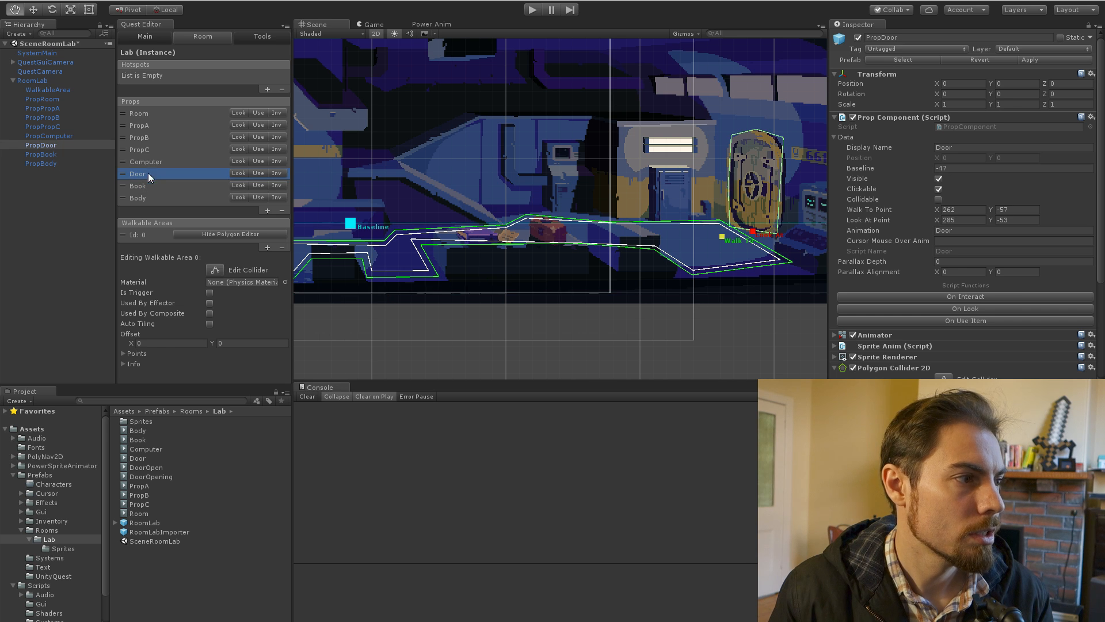
Step: Set the Body prop's Look At point to -260, -66 on the body and its Walk To point on the floor beside the legs
{"action": "left_click", "coordinate": [139, 197]}
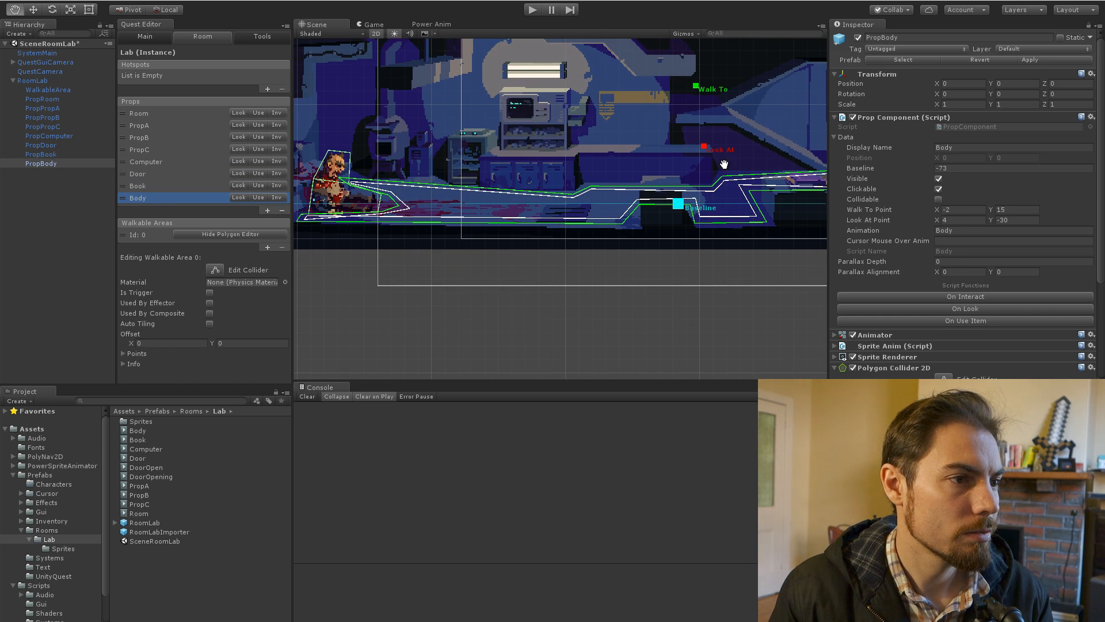
{"action": "left_click_drag", "start_coordinate": [699, 152], "coordinate": [369, 196]}
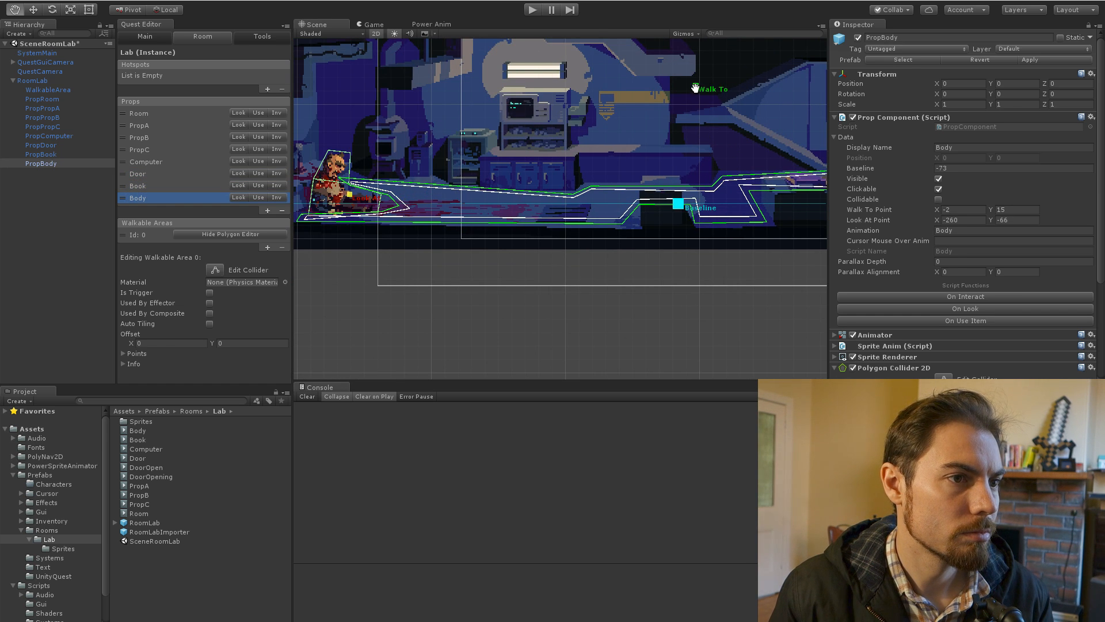
{"action": "left_click_drag", "start_coordinate": [695, 87], "coordinate": [412, 207]}
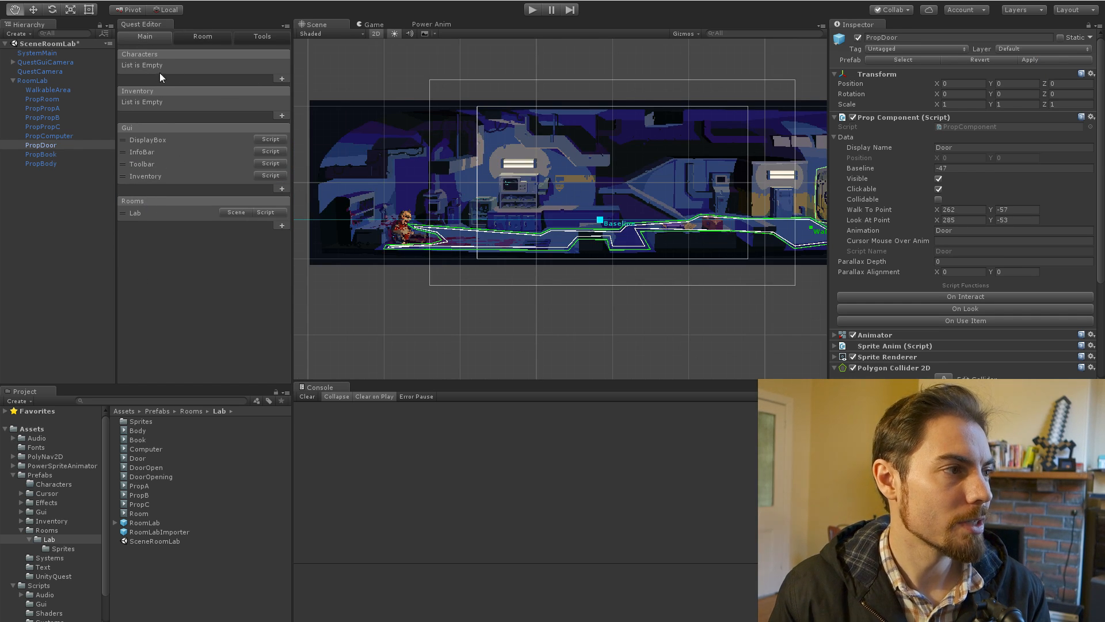
Step: Create a new character named Jim and select CharacterJim in the scene hierarchy
{"action": "left_click", "coordinate": [282, 80]}
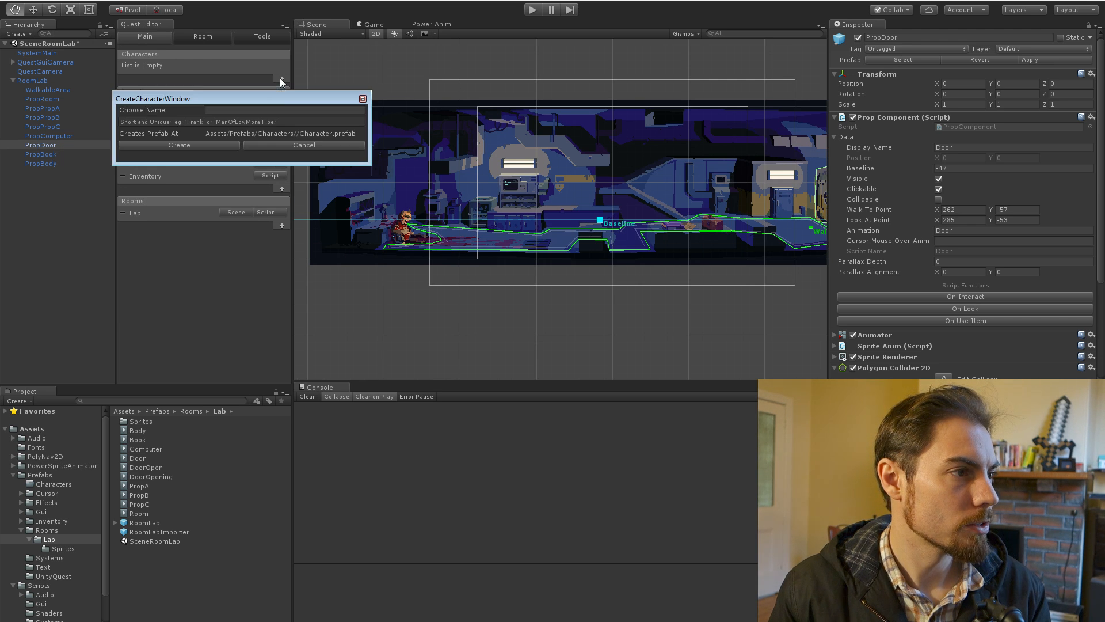
{"action": "left_click", "coordinate": [243, 110]}
{"action": "type", "text": "J"}
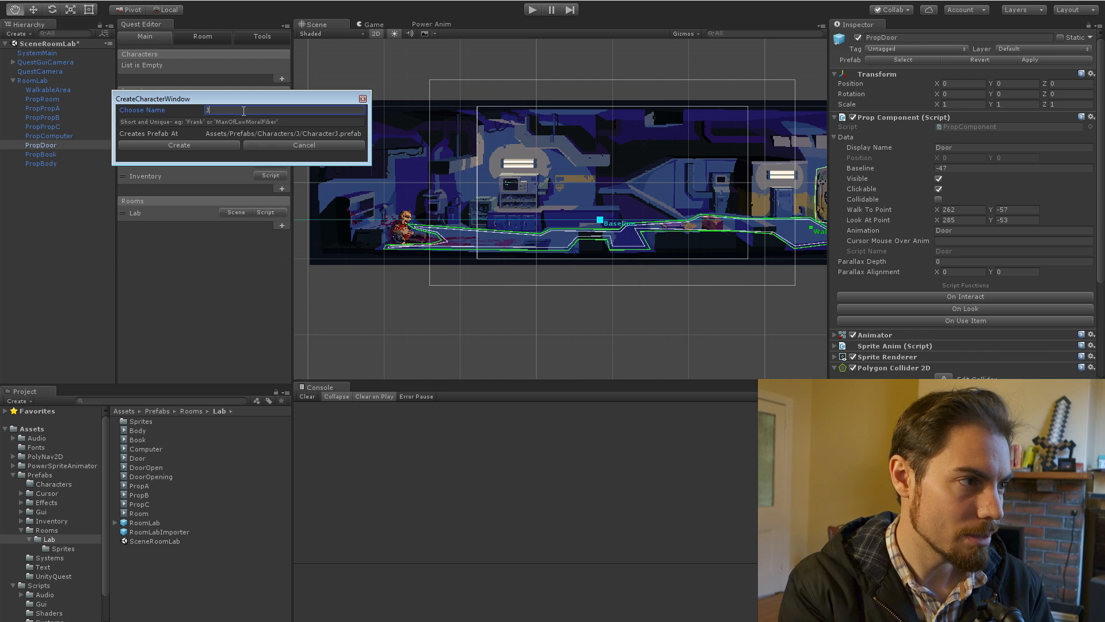
{"action": "type", "text": "im"}
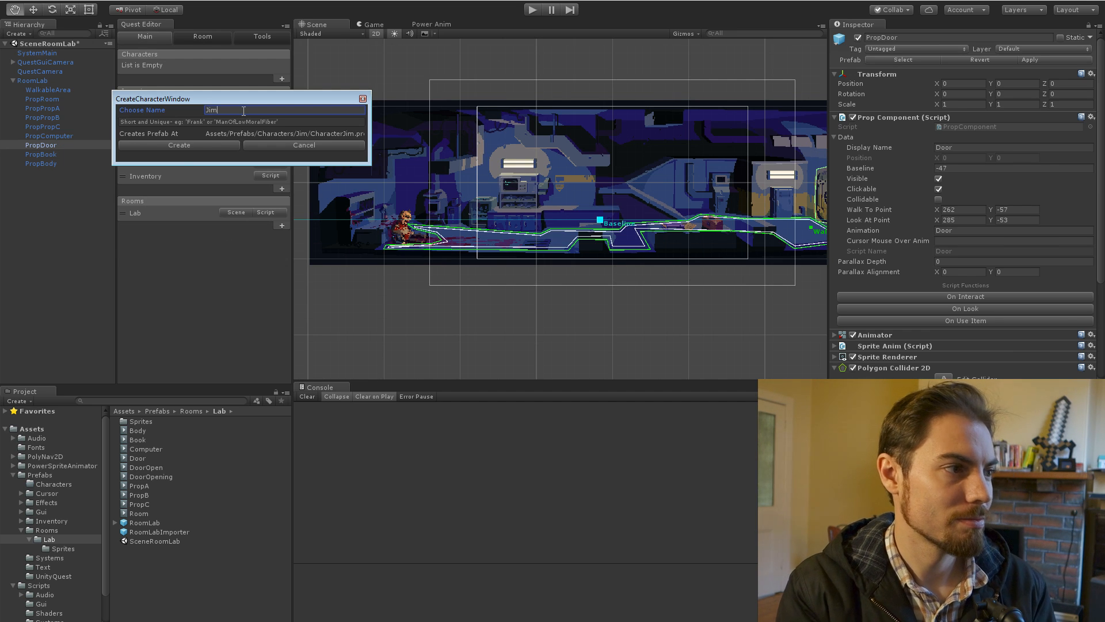
{"action": "left_click", "coordinate": [187, 145]}
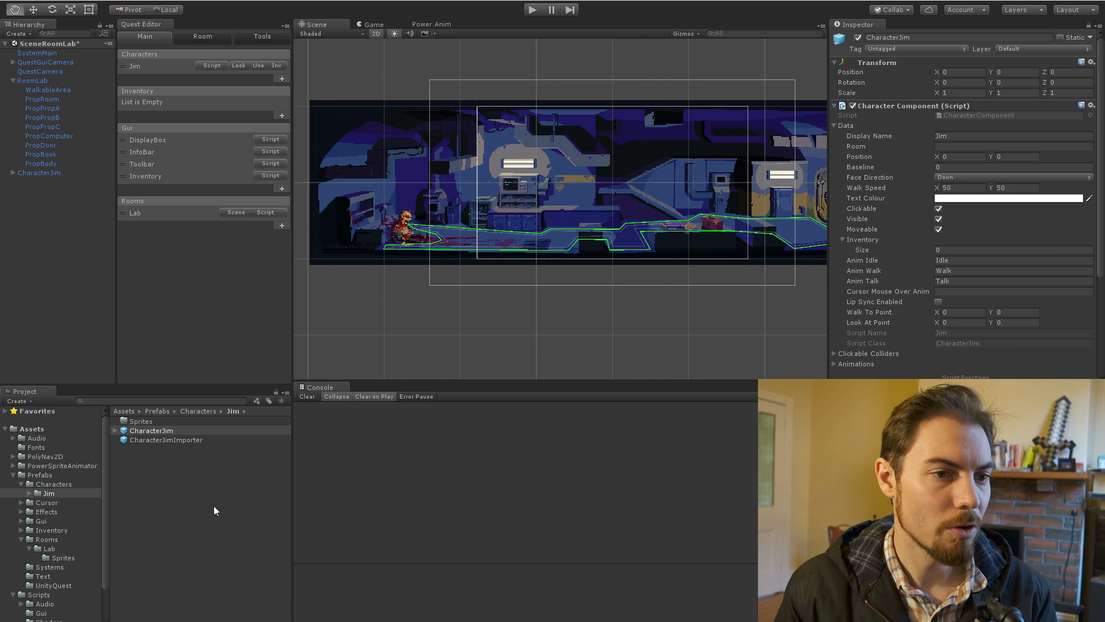
{"action": "left_click", "coordinate": [46, 174]}
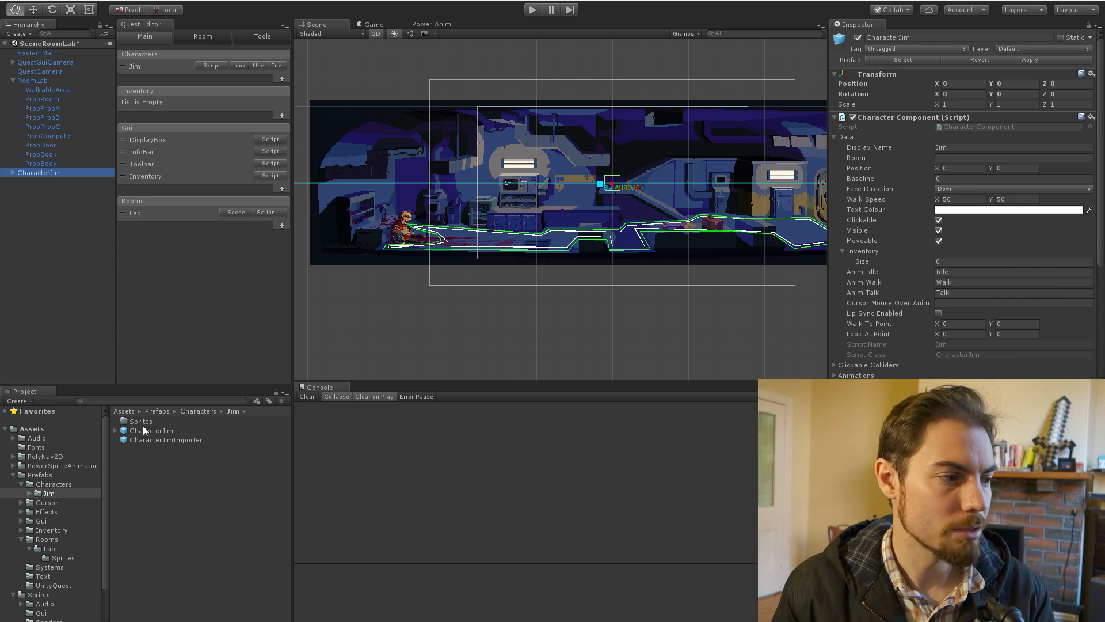
Step: Select CharacterJimImporter and open Character.ase from the PowerQuestVid folder in Aseprite
{"action": "left_click", "coordinate": [150, 439]}
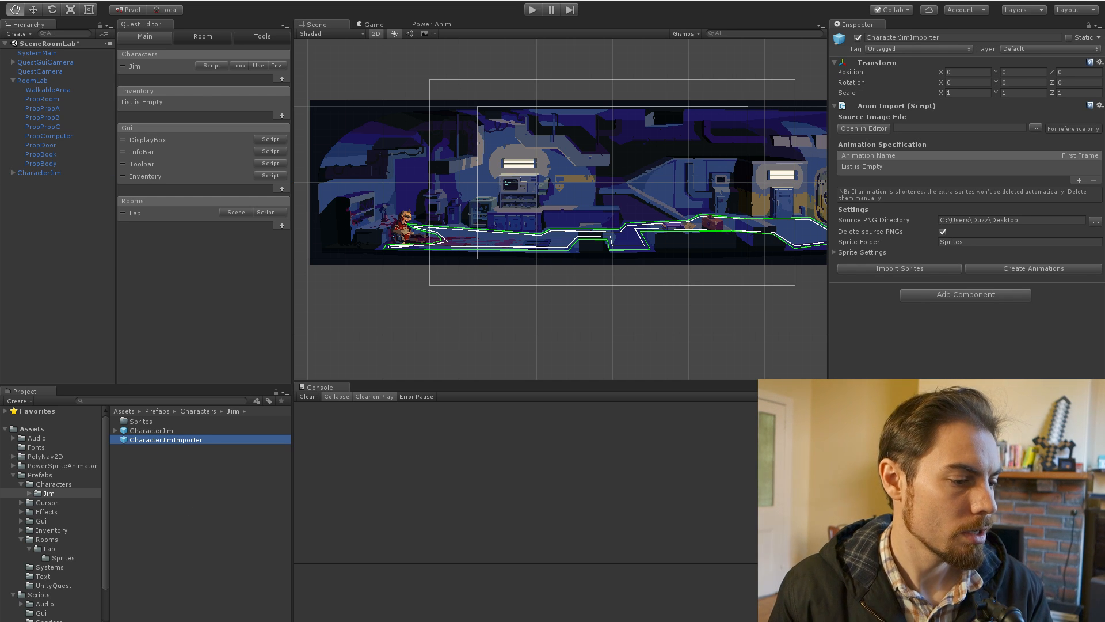
{"action": "key", "text": "alt+Tab"}
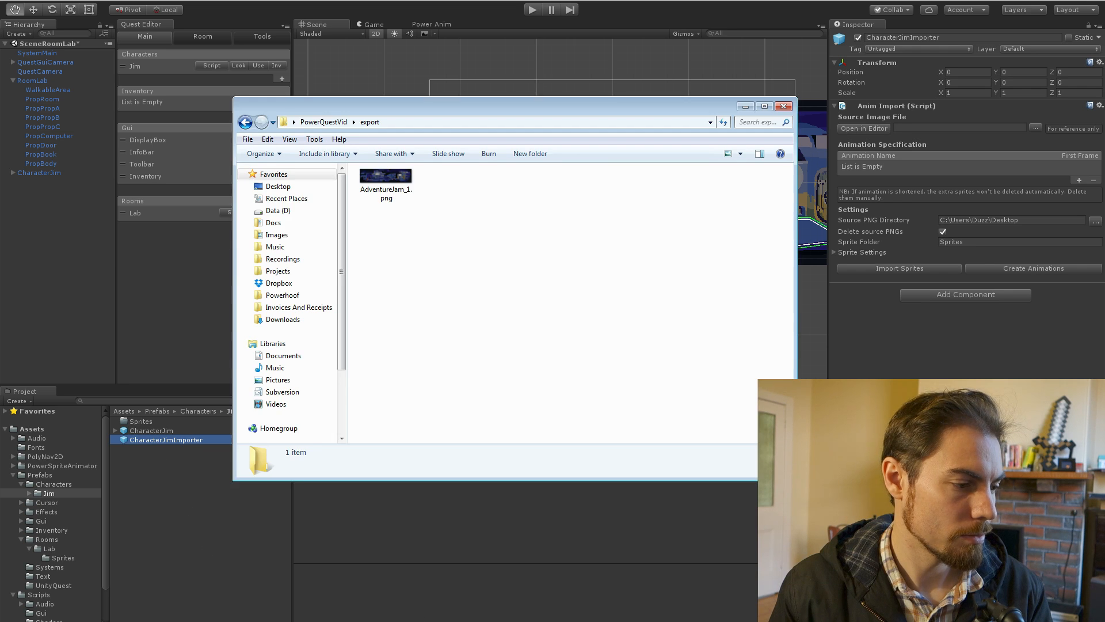
{"action": "left_click", "coordinate": [339, 120]}
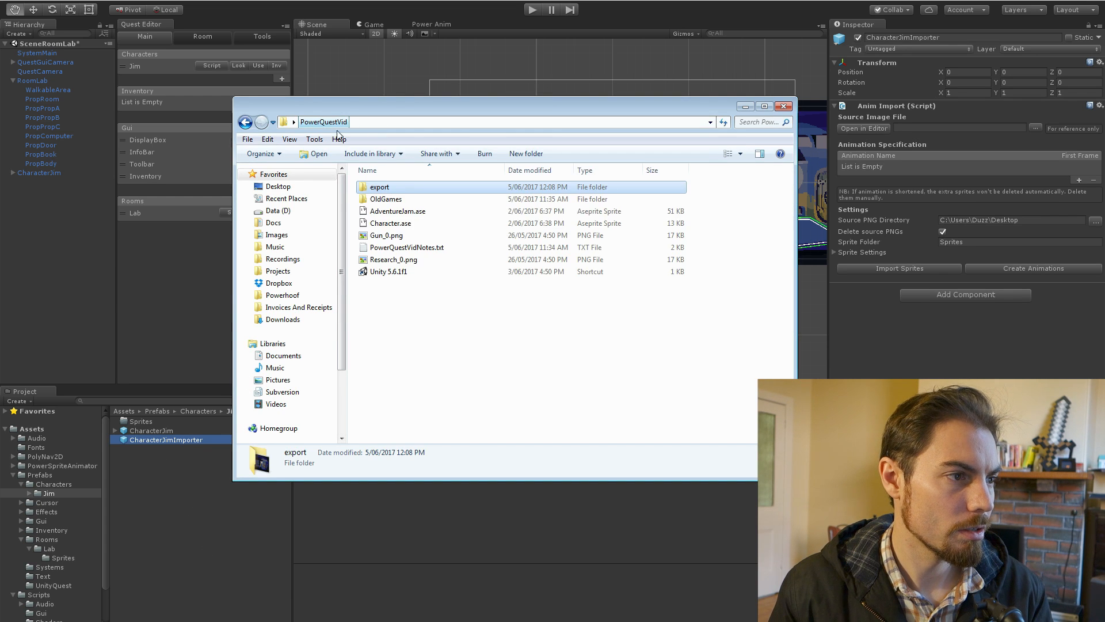
{"action": "left_click", "coordinate": [399, 226]}
{"action": "double_click", "coordinate": [375, 223]}
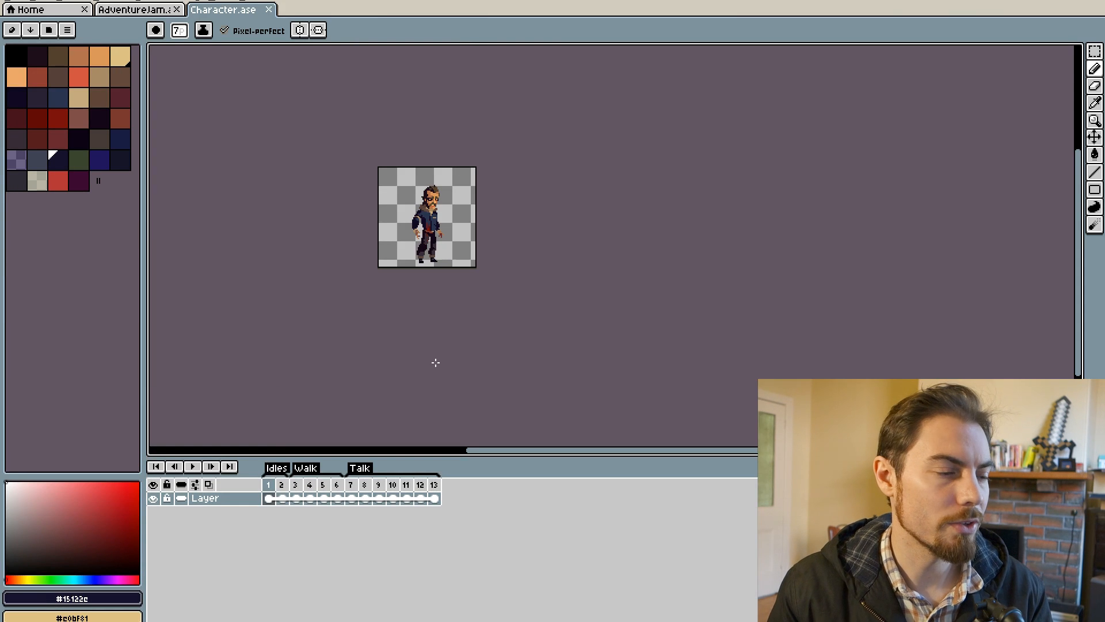
Step: Look at the second idle frame and the first Walk frame of the character sprite
{"action": "left_click", "coordinate": [282, 487]}
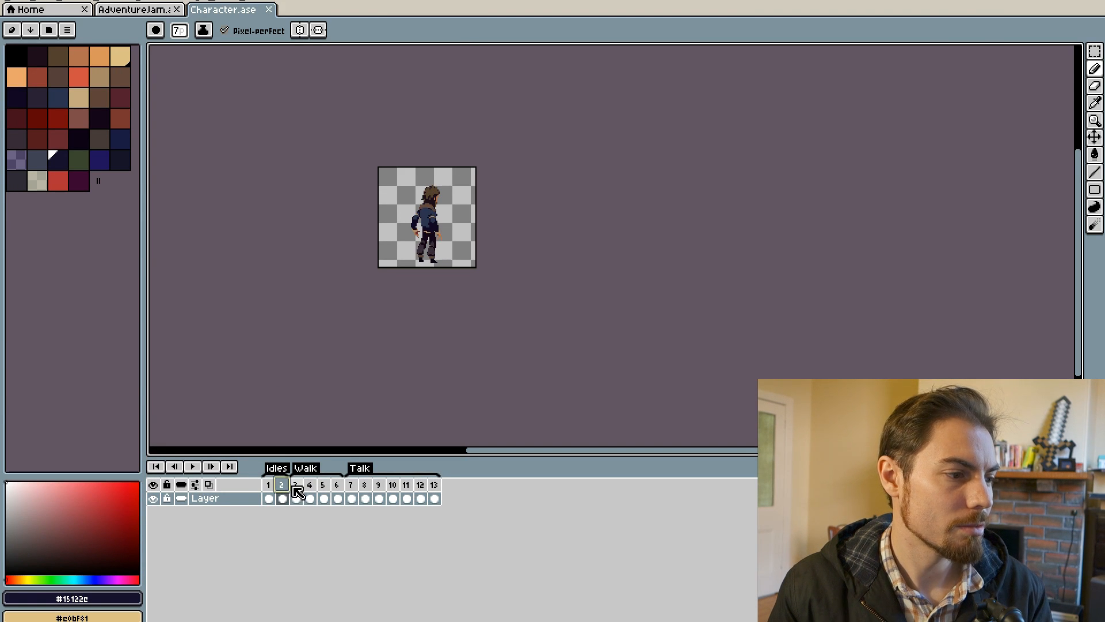
{"action": "left_click", "coordinate": [296, 471]}
{"action": "key", "text": "Escape"}
{"action": "left_click", "coordinate": [294, 483]}
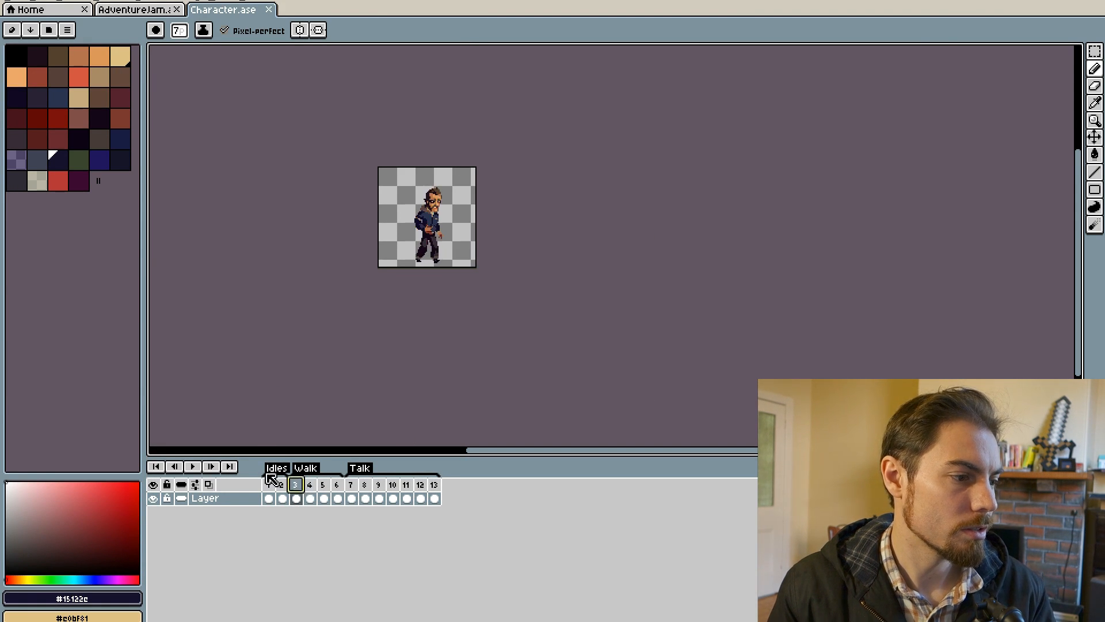
{"action": "scroll", "coordinate": [435, 285], "scroll_direction": "up", "scroll_amount": 4}
{"action": "scroll", "coordinate": [502, 353], "scroll_direction": "down", "scroll_amount": 3}
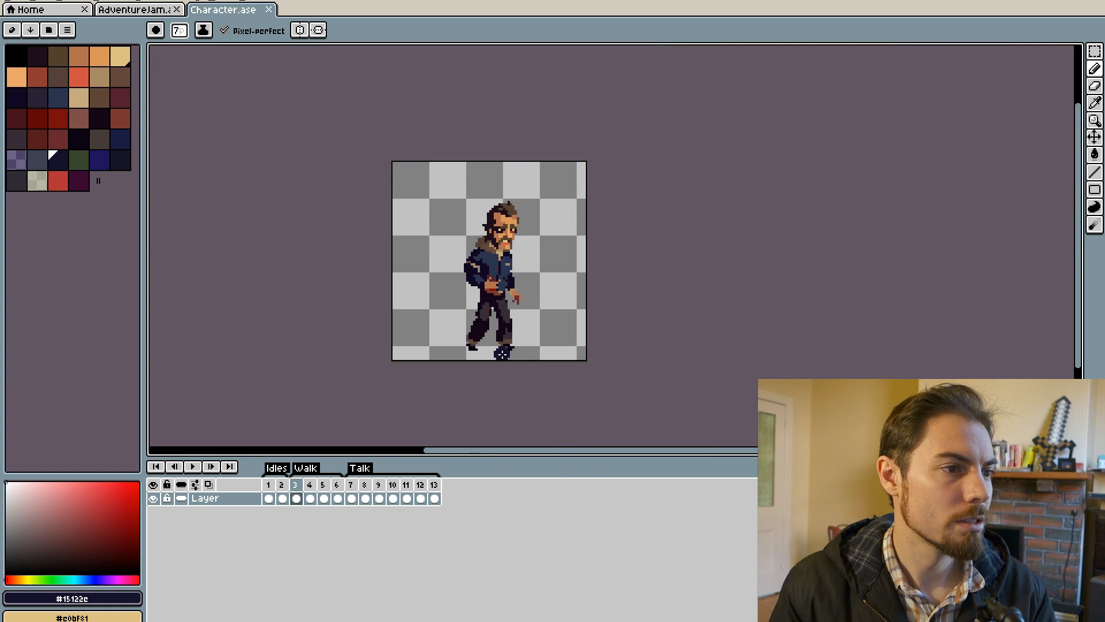
Step: Play the Walk animation in a preview window, framed so the whole character is visible
{"action": "key", "text": "F7"}
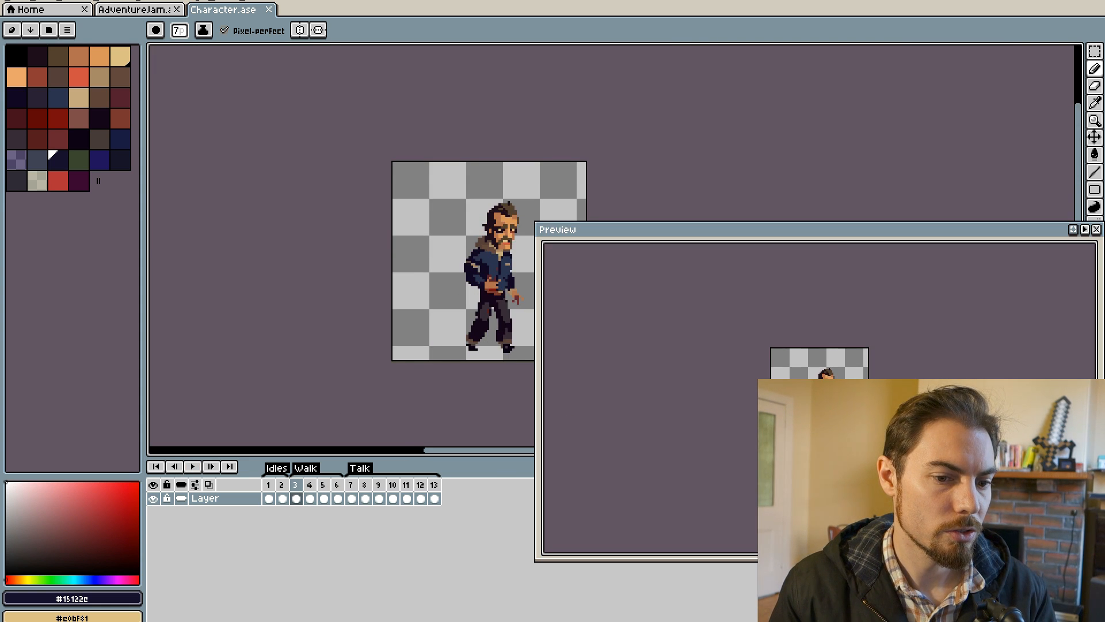
{"action": "left_click", "coordinate": [1087, 231]}
{"action": "left_click_drag", "start_coordinate": [974, 231], "coordinate": [594, 55]}
{"action": "scroll", "coordinate": [523, 175], "scroll_direction": "up", "scroll_amount": 6}
{"action": "scroll", "coordinate": [524, 183], "scroll_direction": "down", "scroll_amount": 1}
{"action": "left_click_drag", "start_coordinate": [520, 274], "coordinate": [658, 160]}
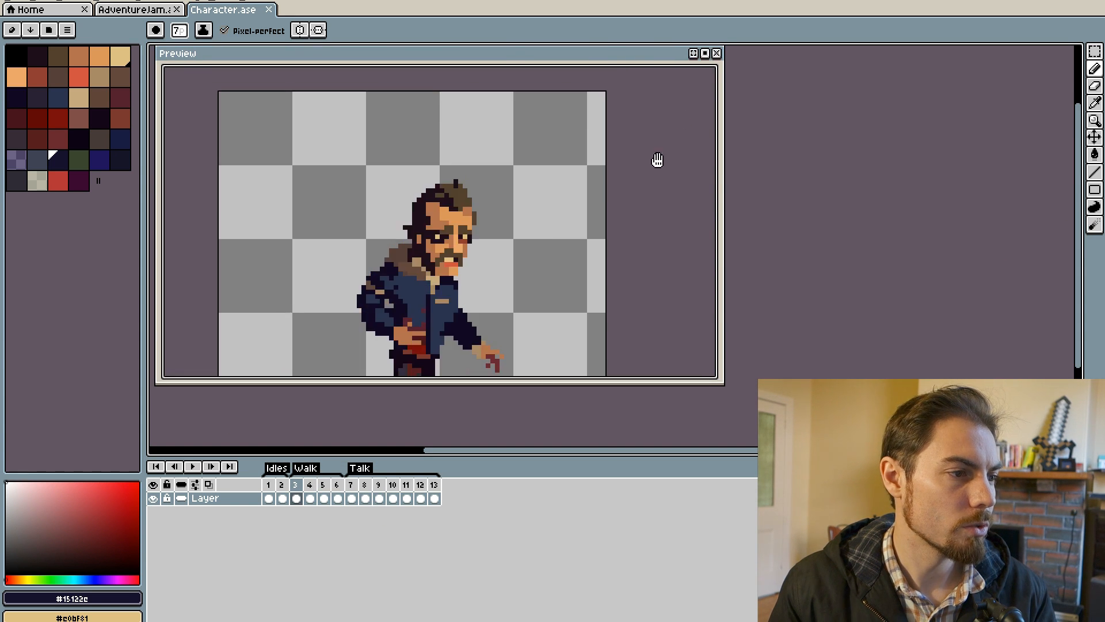
{"action": "scroll", "coordinate": [661, 244], "scroll_direction": "down", "scroll_amount": 3}
{"action": "scroll", "coordinate": [585, 225], "scroll_direction": "up", "scroll_amount": 2}
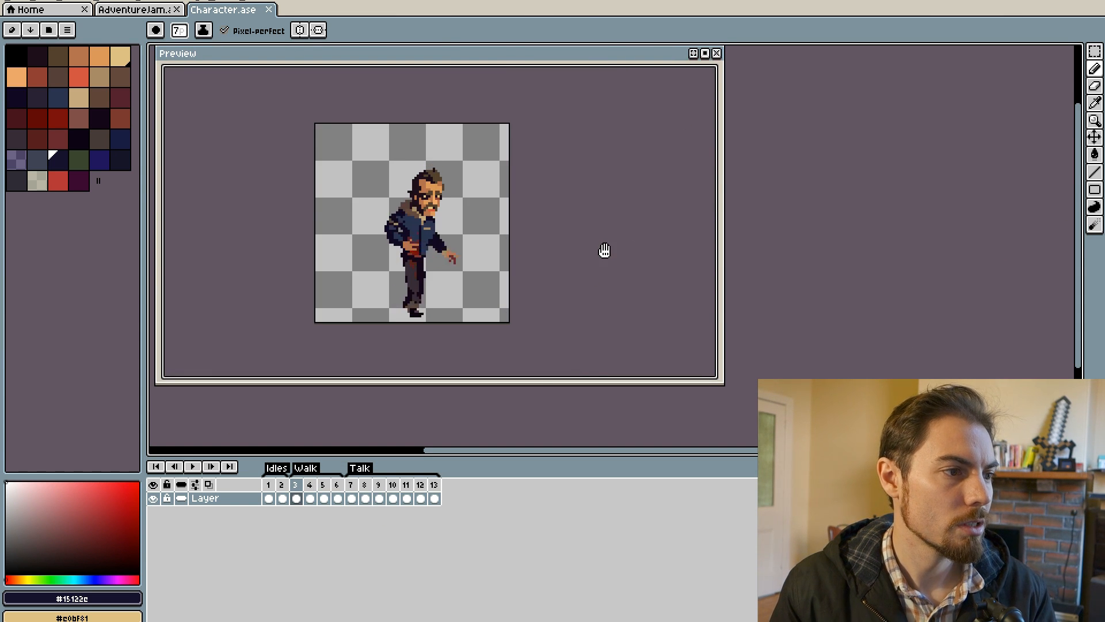
Step: Preview the Talk animation, then close the preview and compare the front and back idle frames
{"action": "double_click", "coordinate": [359, 469]}
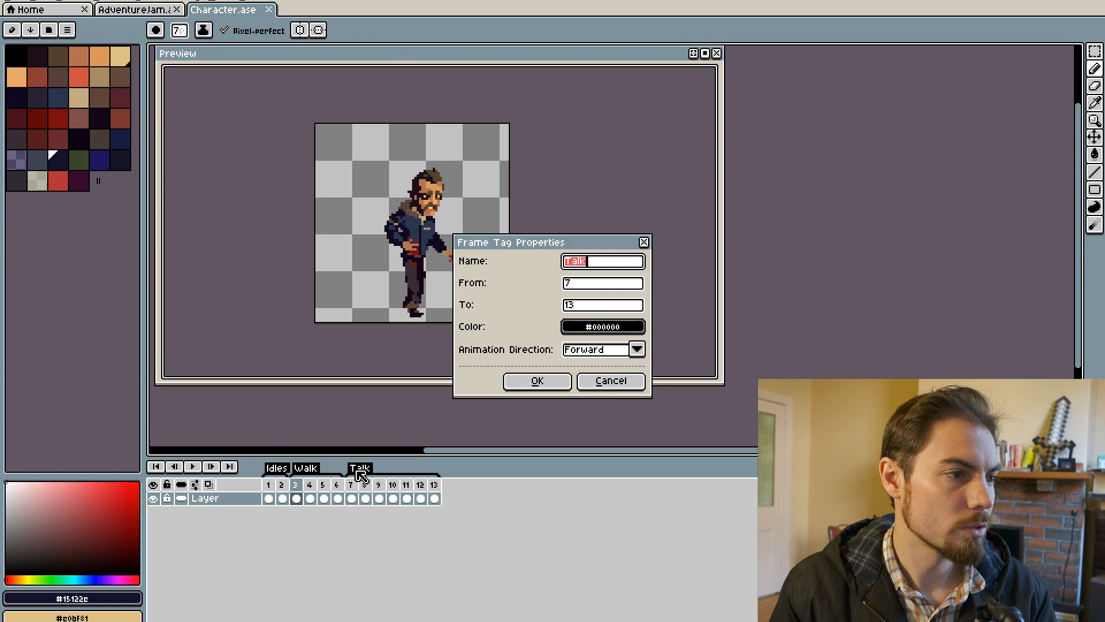
{"action": "left_click", "coordinate": [611, 381]}
{"action": "left_click", "coordinate": [352, 499]}
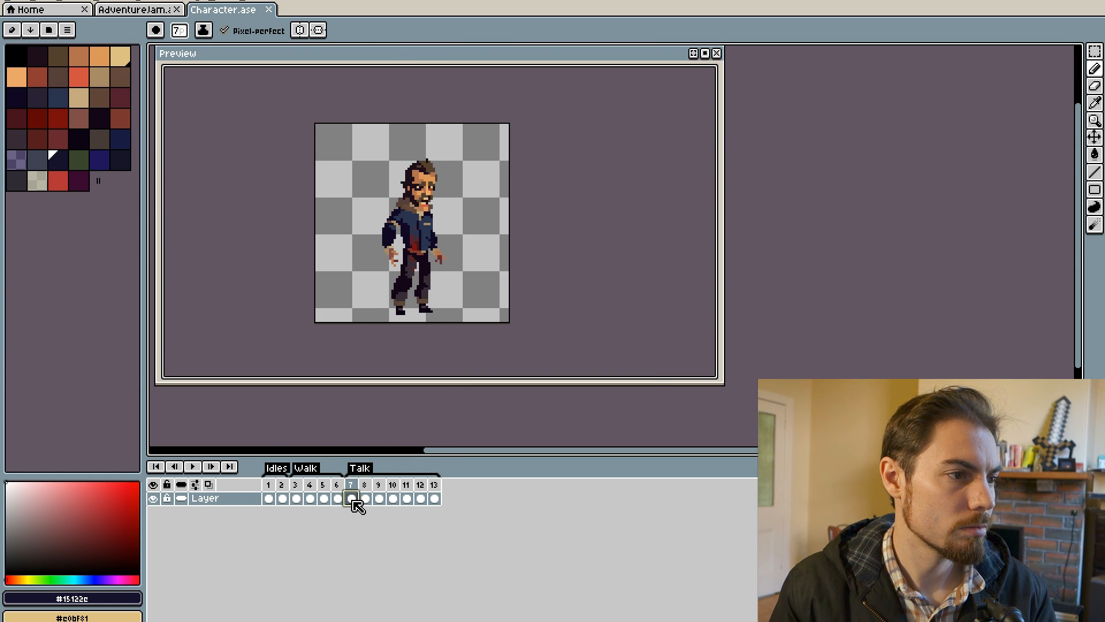
{"action": "left_click", "coordinate": [275, 498]}
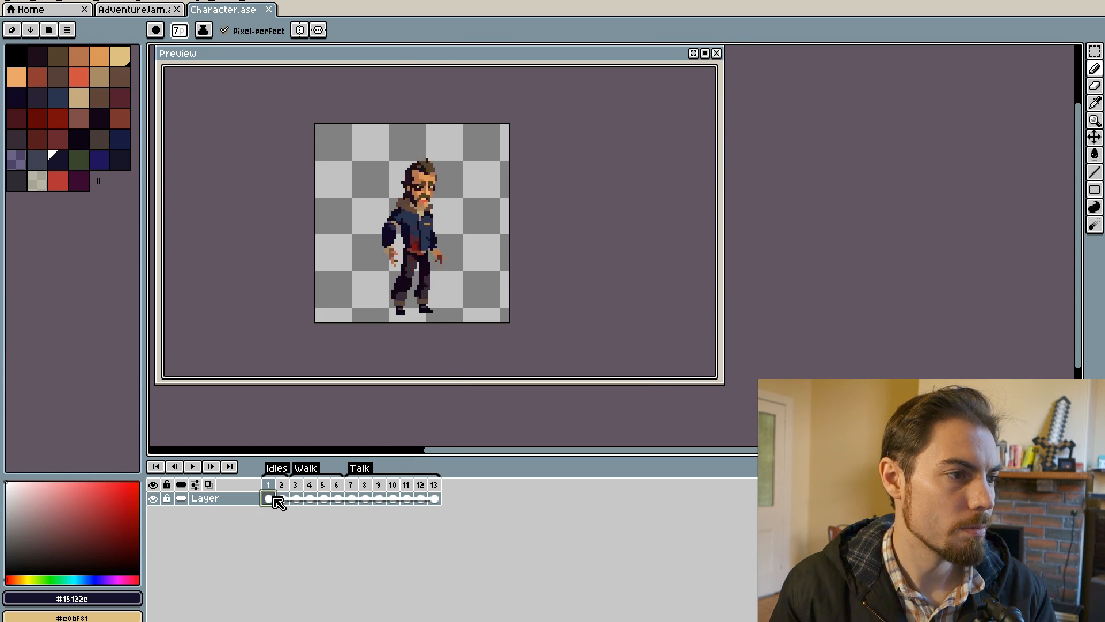
{"action": "left_click", "coordinate": [282, 499]}
{"action": "left_click", "coordinate": [716, 53]}
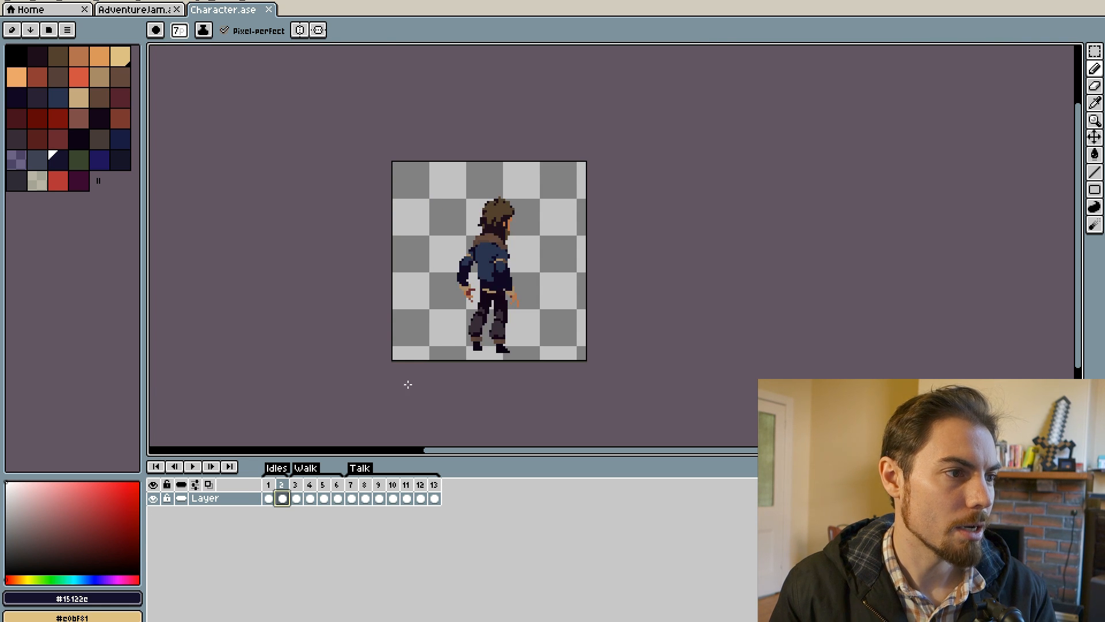
{"action": "left_click", "coordinate": [271, 484]}
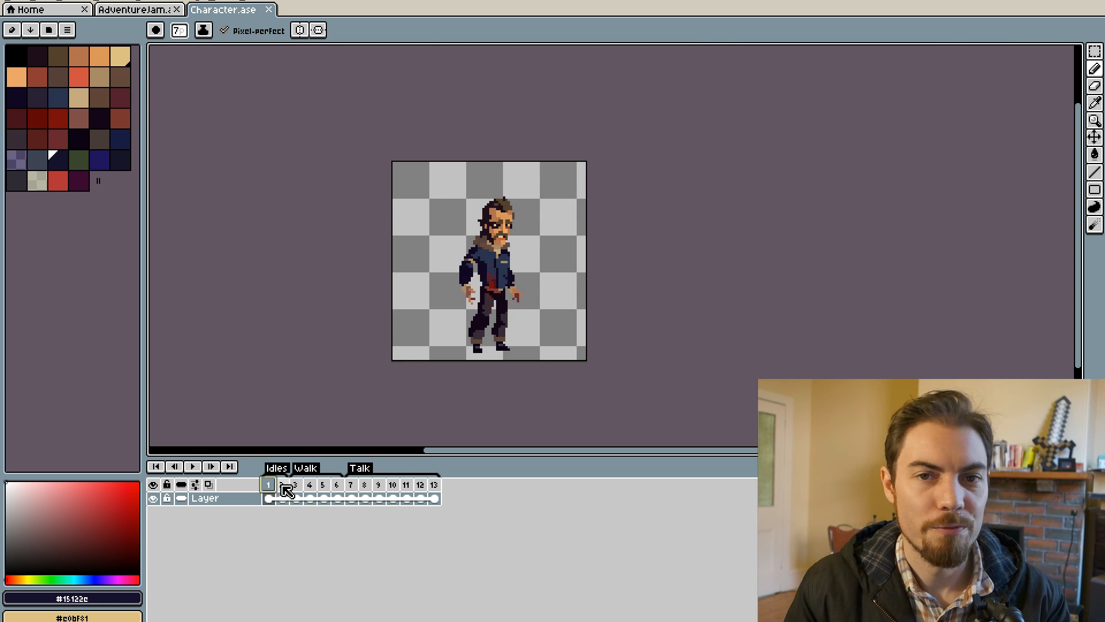
{"action": "left_click", "coordinate": [284, 491]}
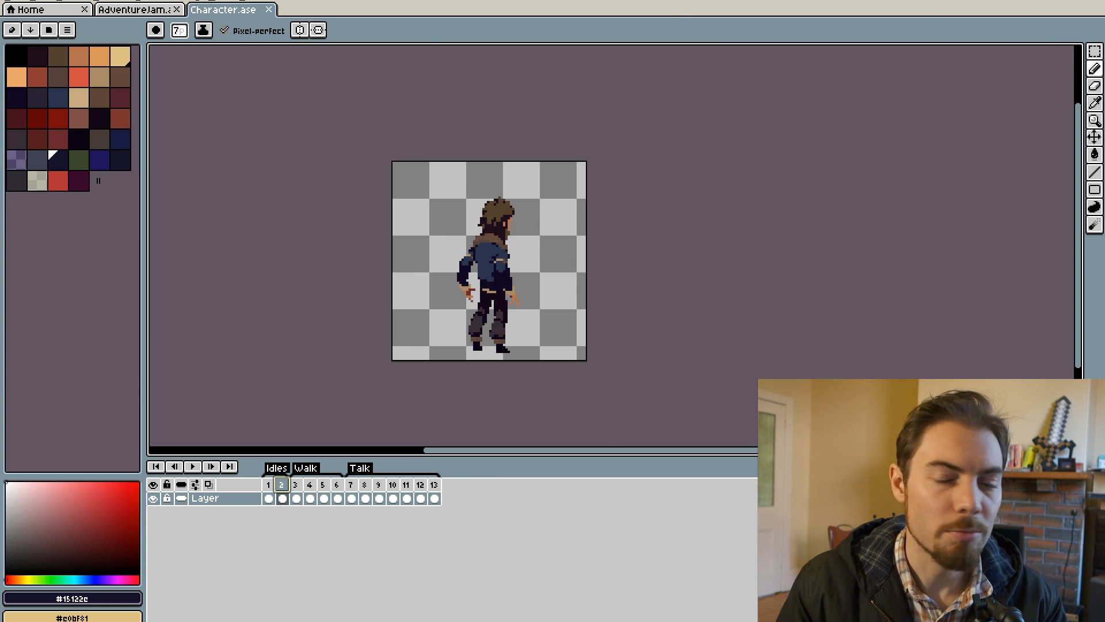
Step: Save a PNG copy of the character's animation frames in the export folder, reusing the file name AdventureJam_1.png
{"action": "left_click", "coordinate": [13, 2]}
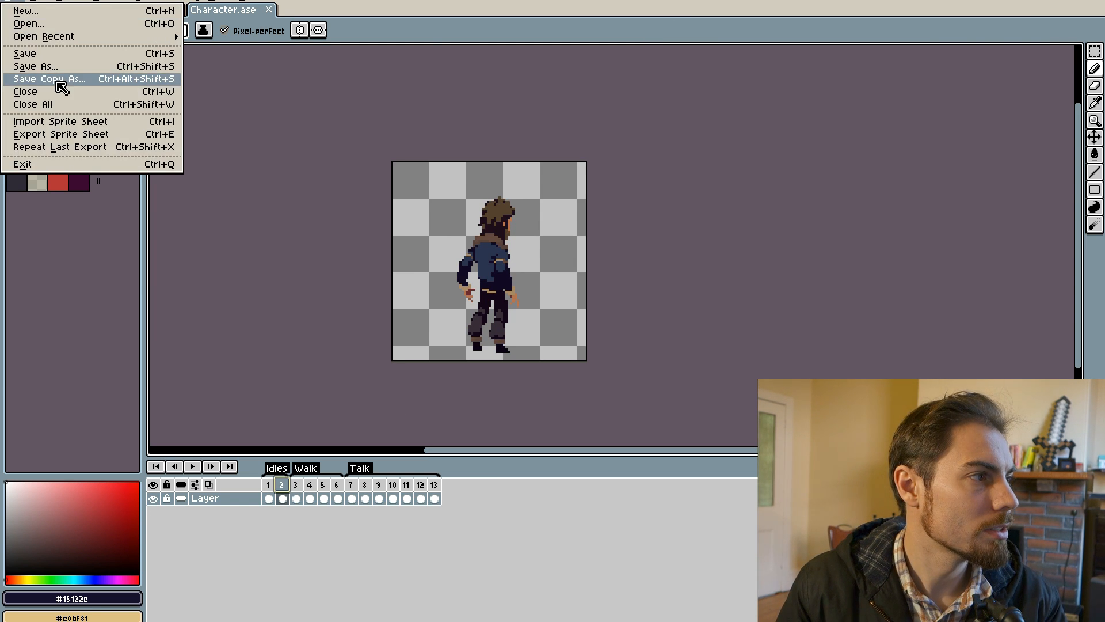
{"action": "left_click", "coordinate": [58, 84]}
{"action": "left_click", "coordinate": [159, 61]}
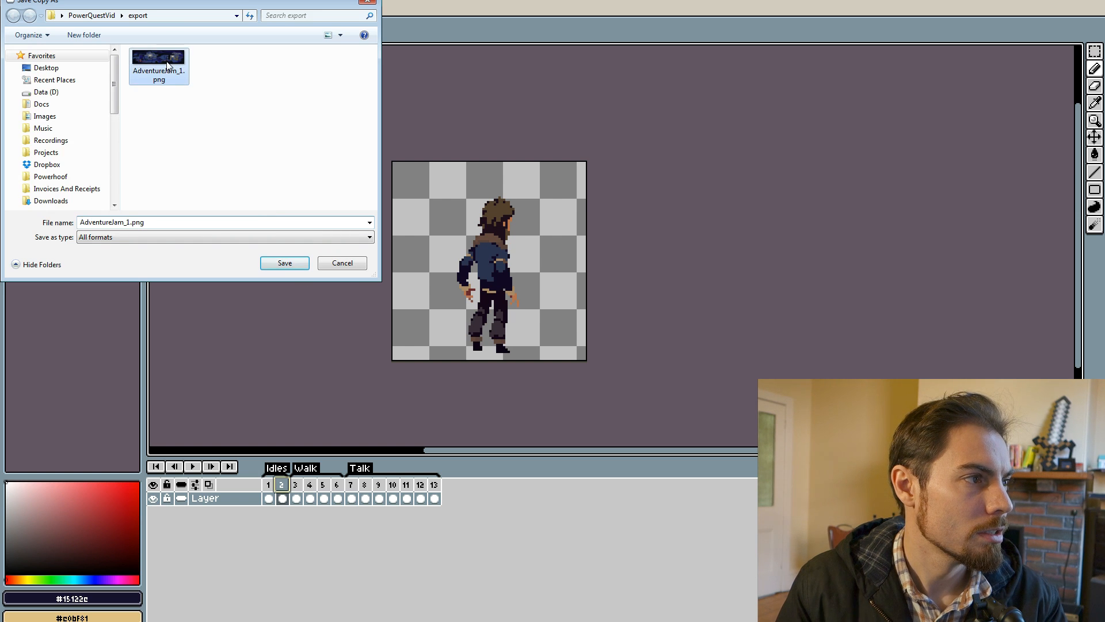
{"action": "left_click", "coordinate": [305, 263]}
{"action": "left_click", "coordinate": [584, 319]}
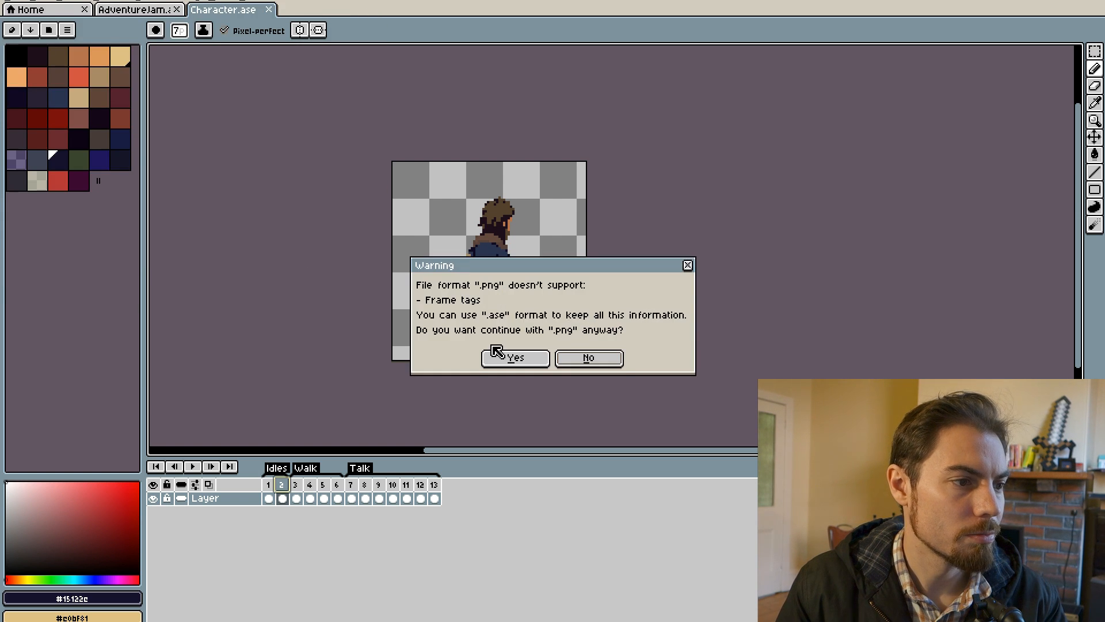
{"action": "left_click", "coordinate": [504, 354]}
{"action": "left_click", "coordinate": [506, 343]}
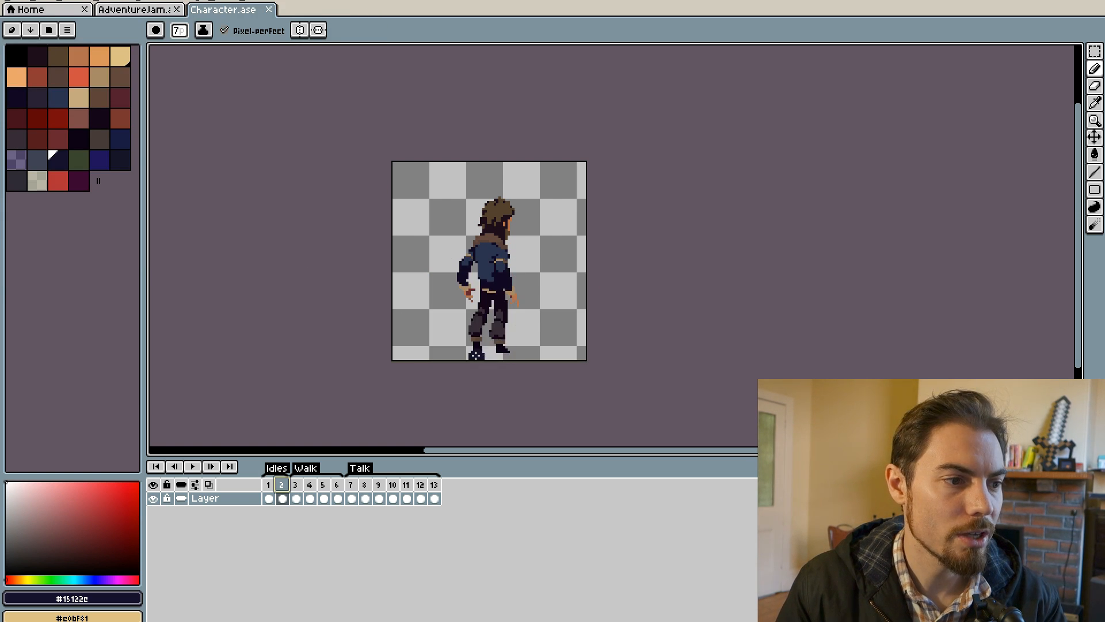
Step: Step forward frame by frame through the character's animation frames
{"action": "key", "text": "Right"}
{"action": "key", "text": "Right"}
{"action": "key", "text": "Right"}
{"action": "key", "text": "Right"}
{"action": "key", "text": "Right"}
{"action": "key", "text": "Right"}
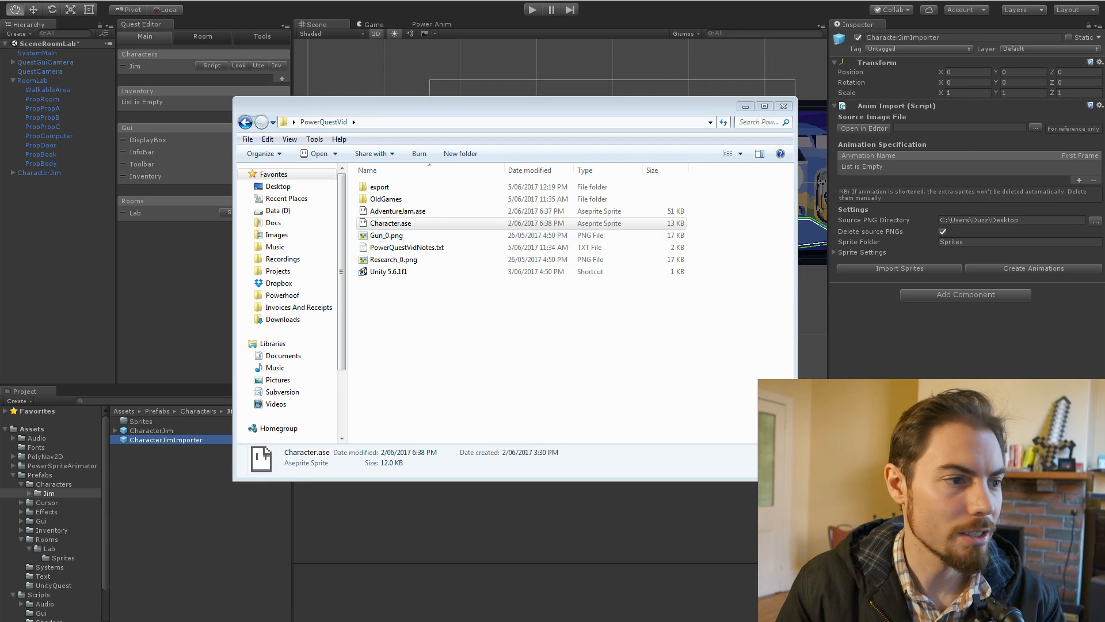
Step: Switch back to Unity and show the Sprite Settings of CharacterJimImporter
{"action": "key", "text": "alt+F4"}
{"action": "left_click", "coordinate": [241, 517]}
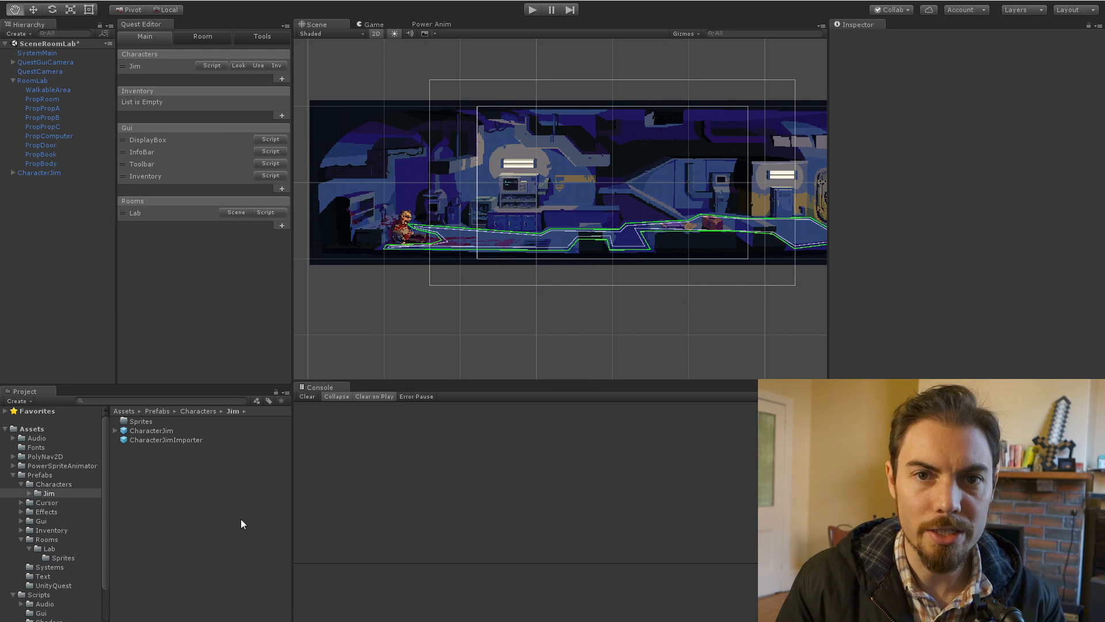
{"action": "left_click", "coordinate": [160, 442]}
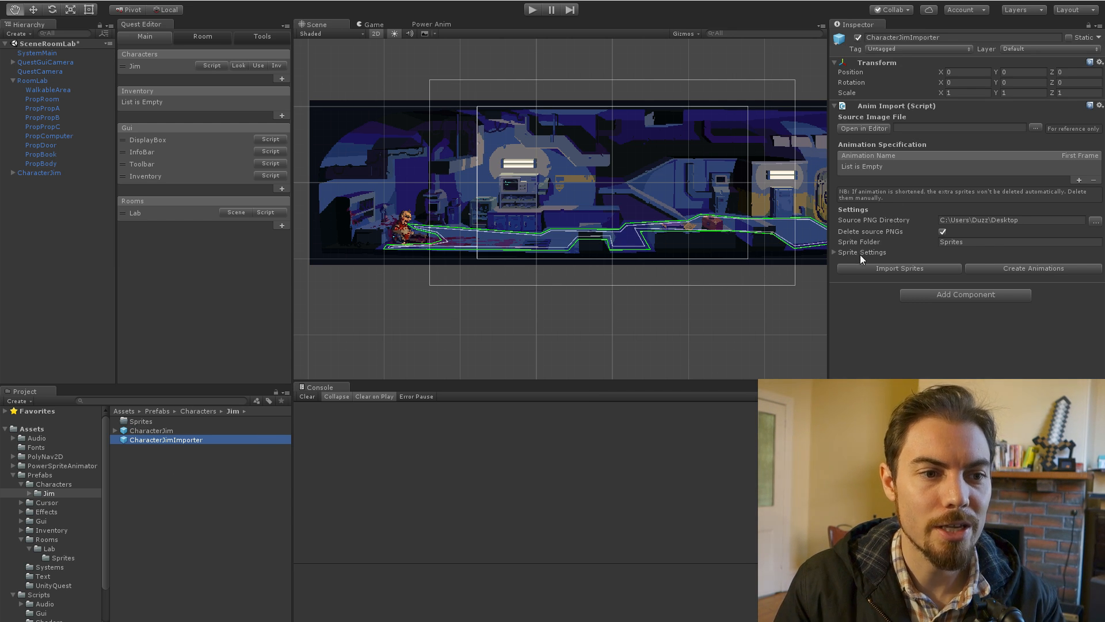
{"action": "left_click", "coordinate": [834, 252]}
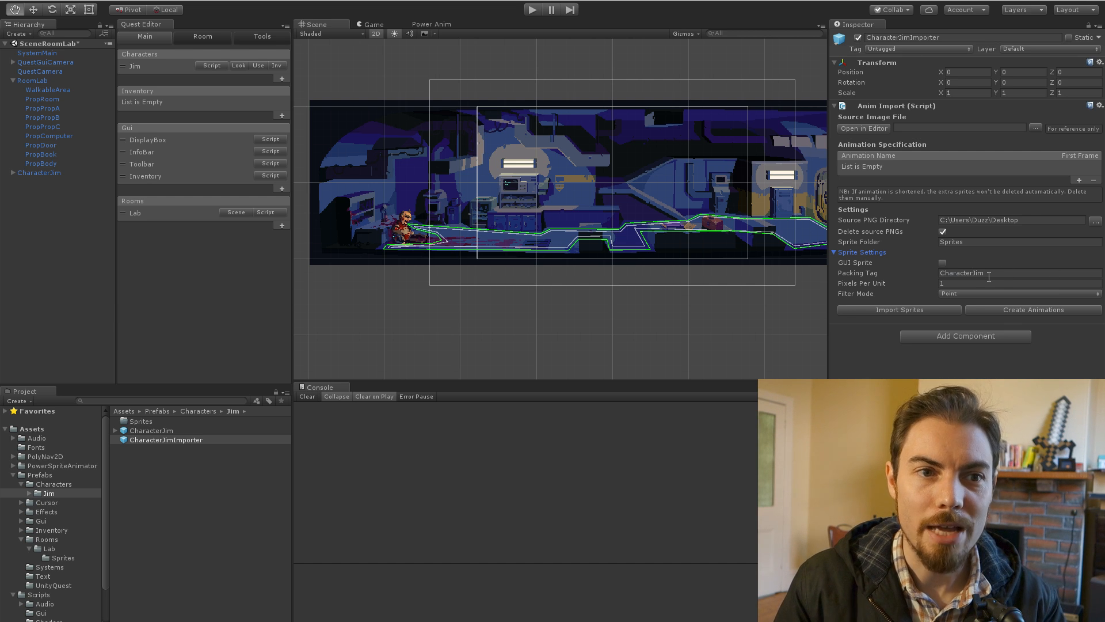
Step: Set the importer's Source PNG Directory to the copied path of the export folder inside PowerQuestVid on the desktop
{"action": "left_click", "coordinate": [1022, 220]}
{"action": "left_click", "coordinate": [1095, 223]}
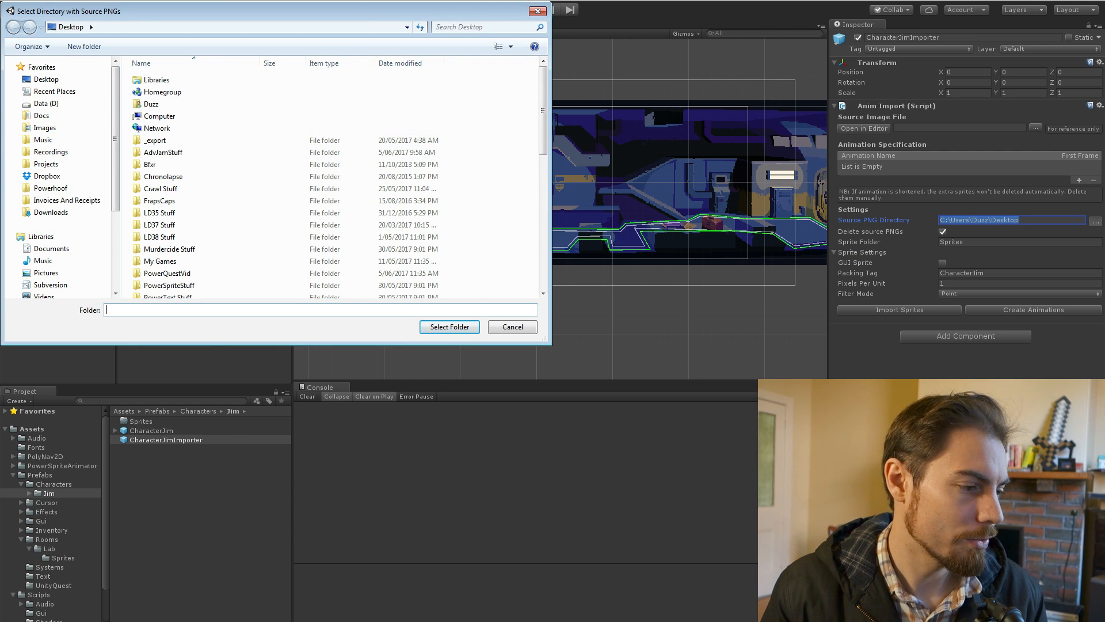
{"action": "key", "text": "alt+Tab"}
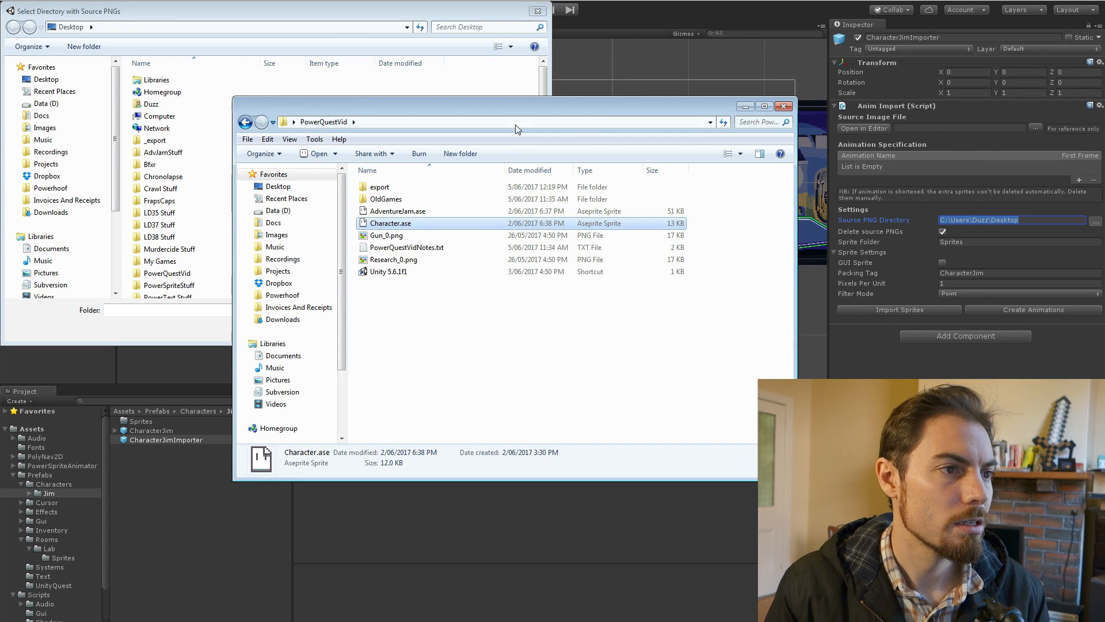
{"action": "left_click", "coordinate": [518, 121]}
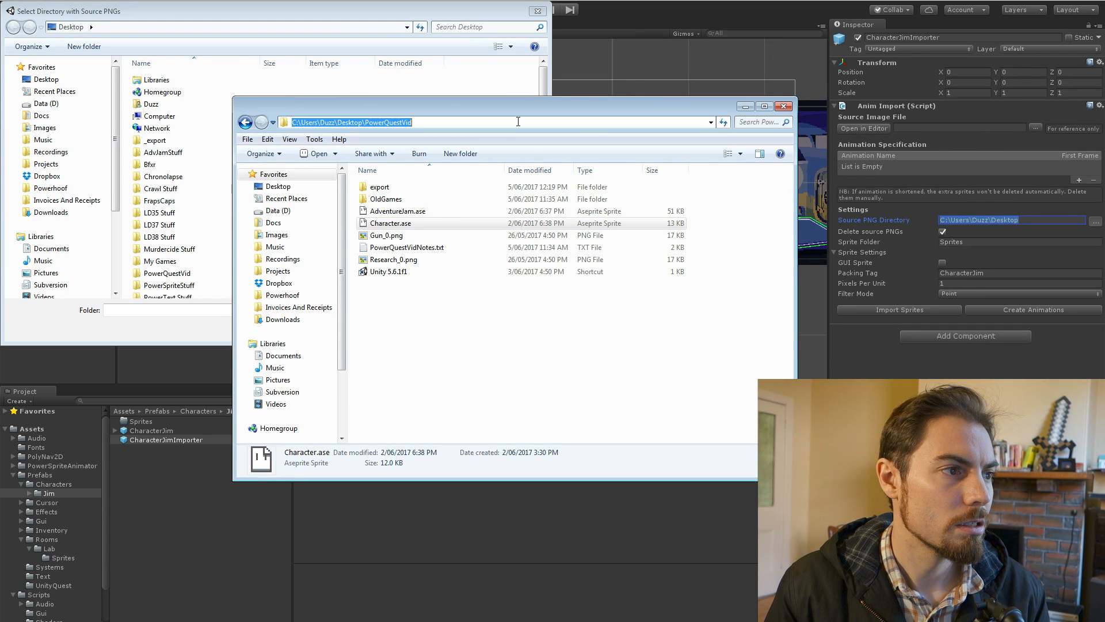
{"action": "double_click", "coordinate": [381, 187]}
{"action": "left_click", "coordinate": [412, 121]}
{"action": "key", "text": "ctrl+c"}
{"action": "left_click", "coordinate": [537, 14]}
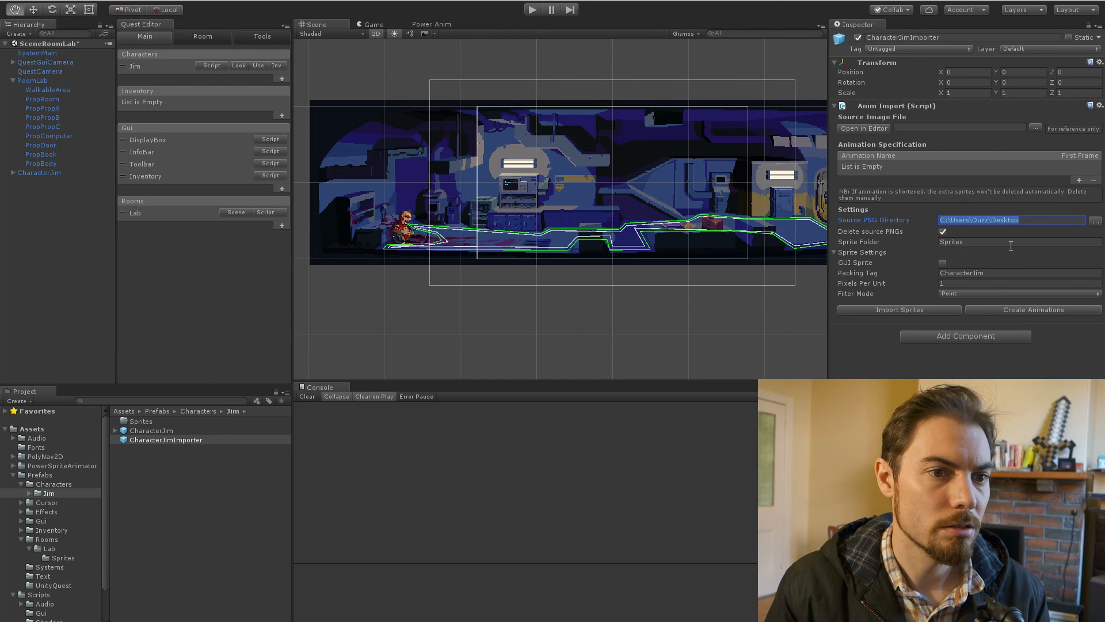
{"action": "left_click_drag", "start_coordinate": [1033, 220], "coordinate": [913, 221]}
{"action": "key", "text": "ctrl+v"}
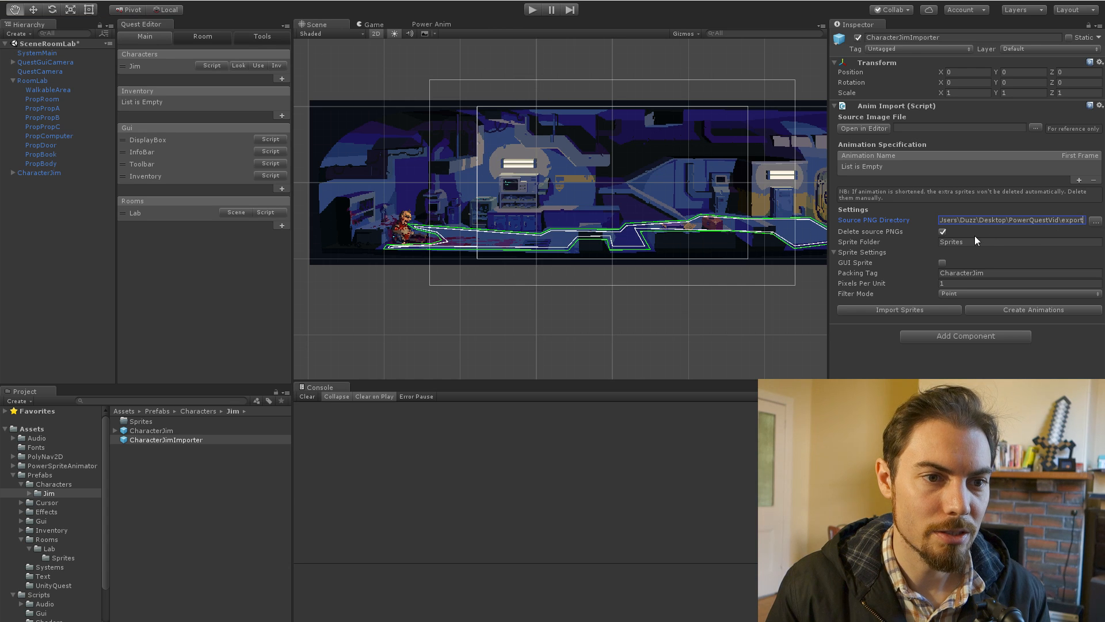
{"action": "left_click", "coordinate": [858, 351]}
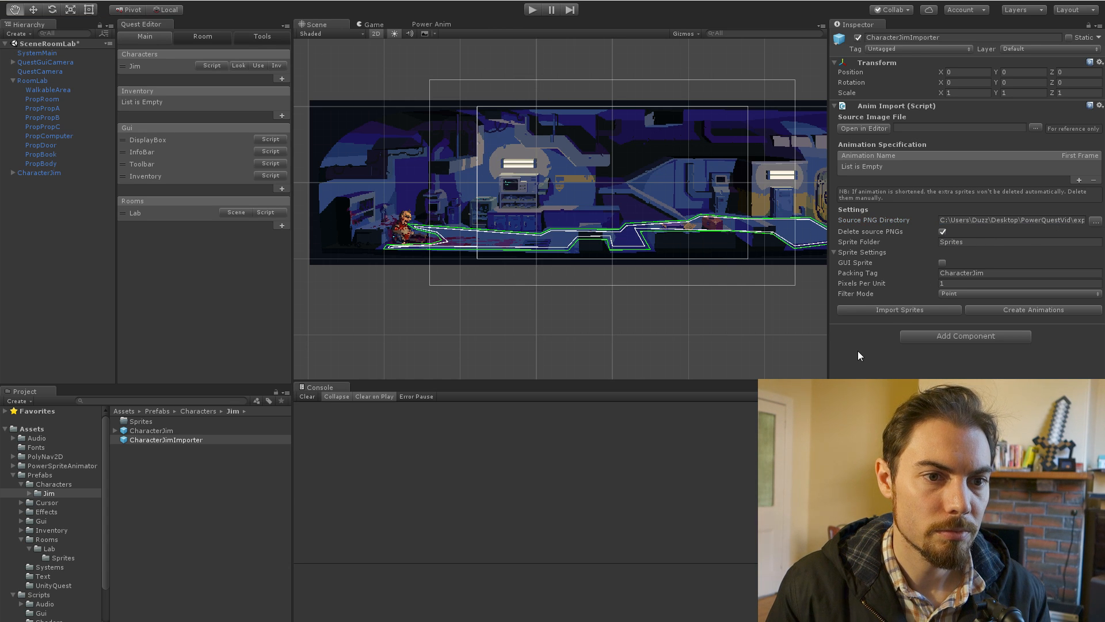
Step: Add the animations IdleR and IdleU to the importer's animation specification
{"action": "left_click", "coordinate": [1080, 181]}
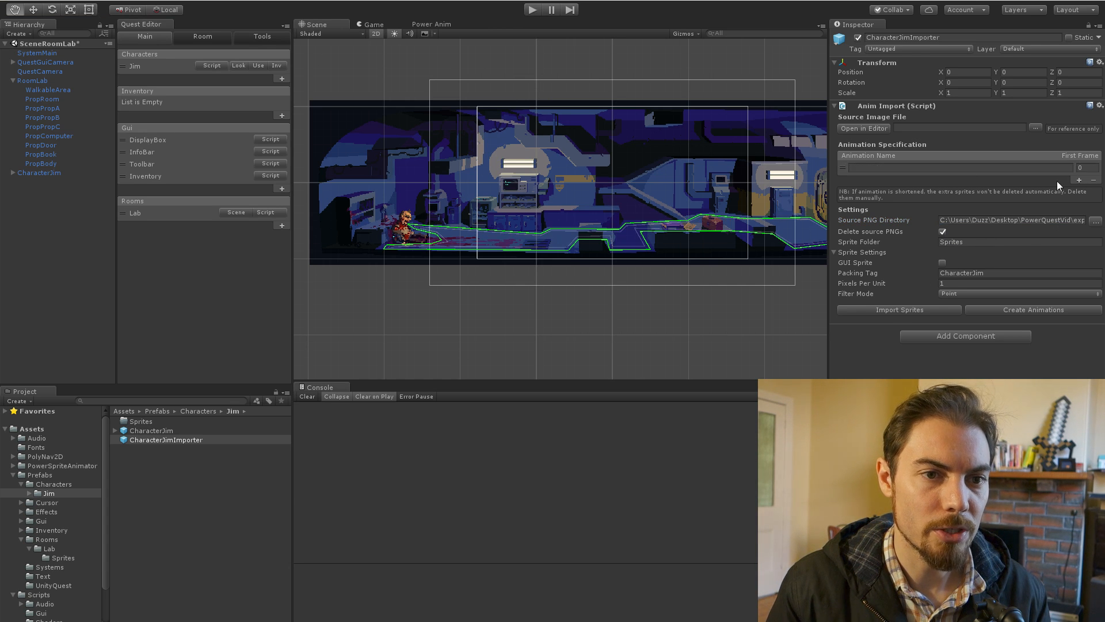
{"action": "left_click", "coordinate": [1013, 168]}
{"action": "type", "text": "IdleR"}
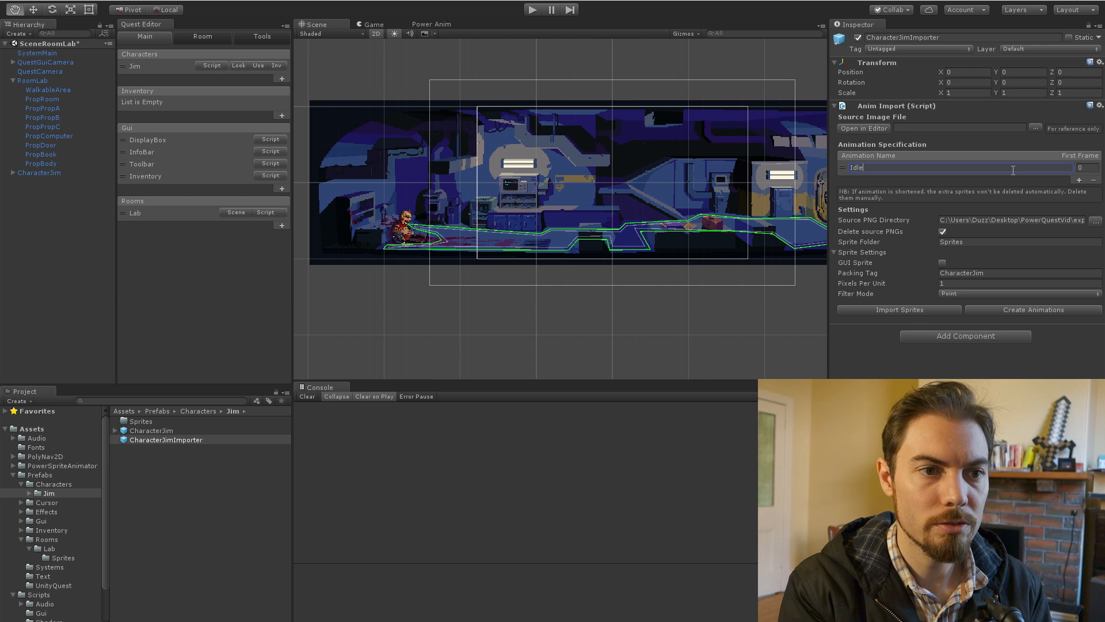
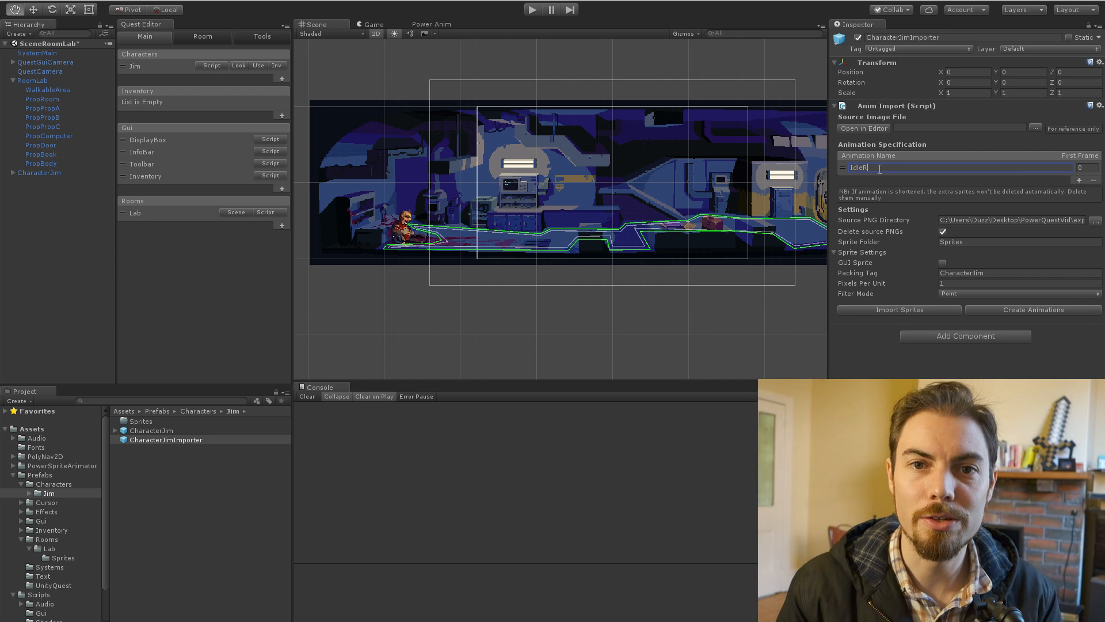
{"action": "key", "text": "BackSpace"}
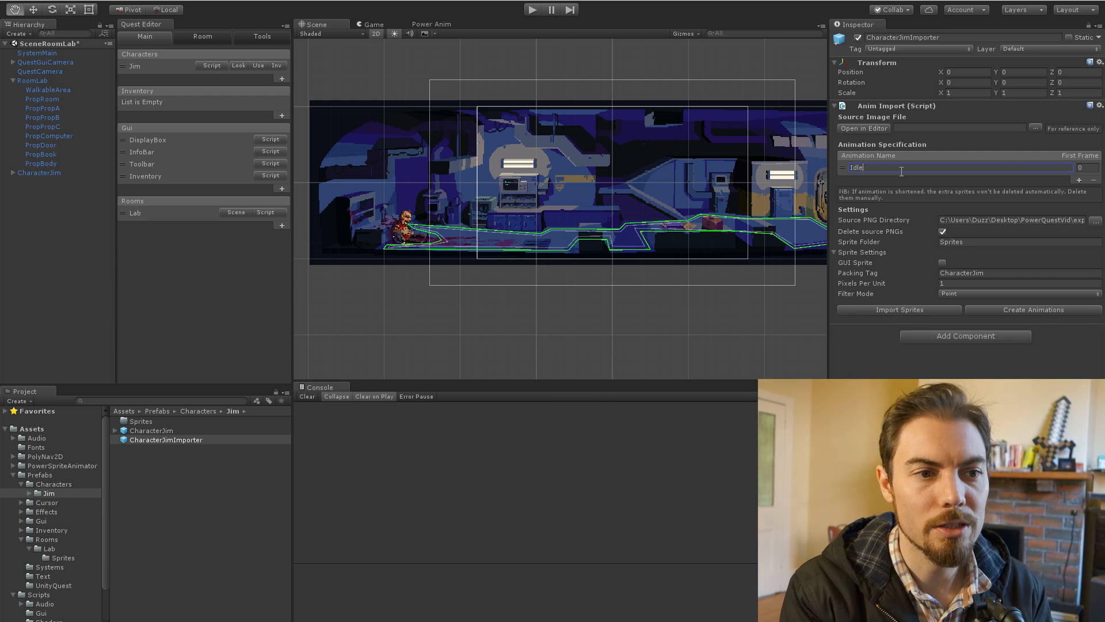
{"action": "type", "text": "R"}
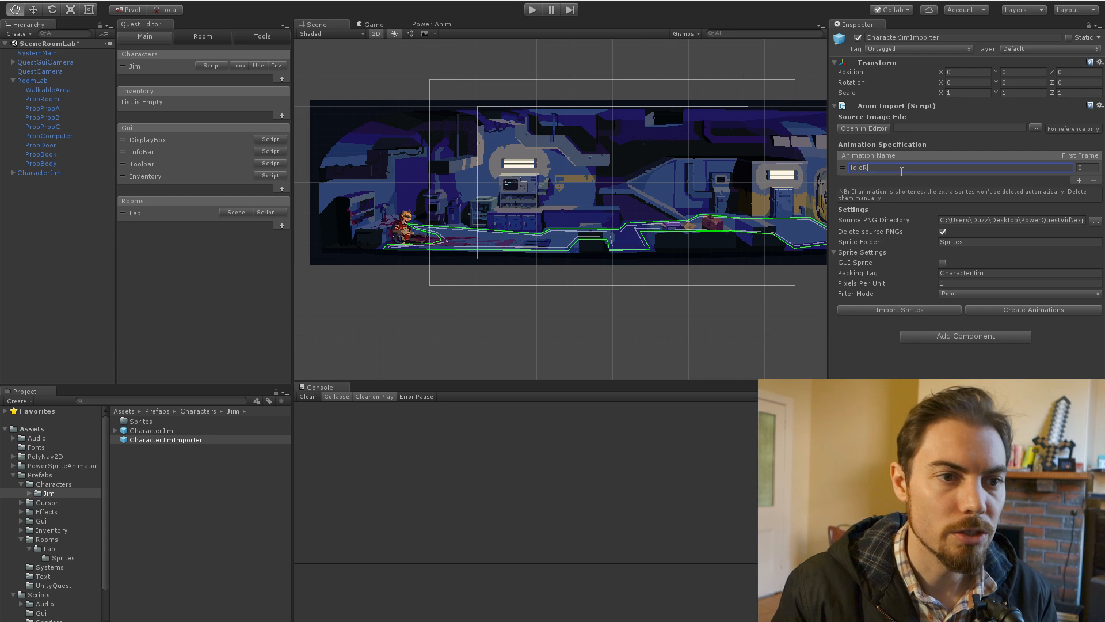
{"action": "left_click", "coordinate": [1080, 180]}
{"action": "left_click", "coordinate": [928, 179]}
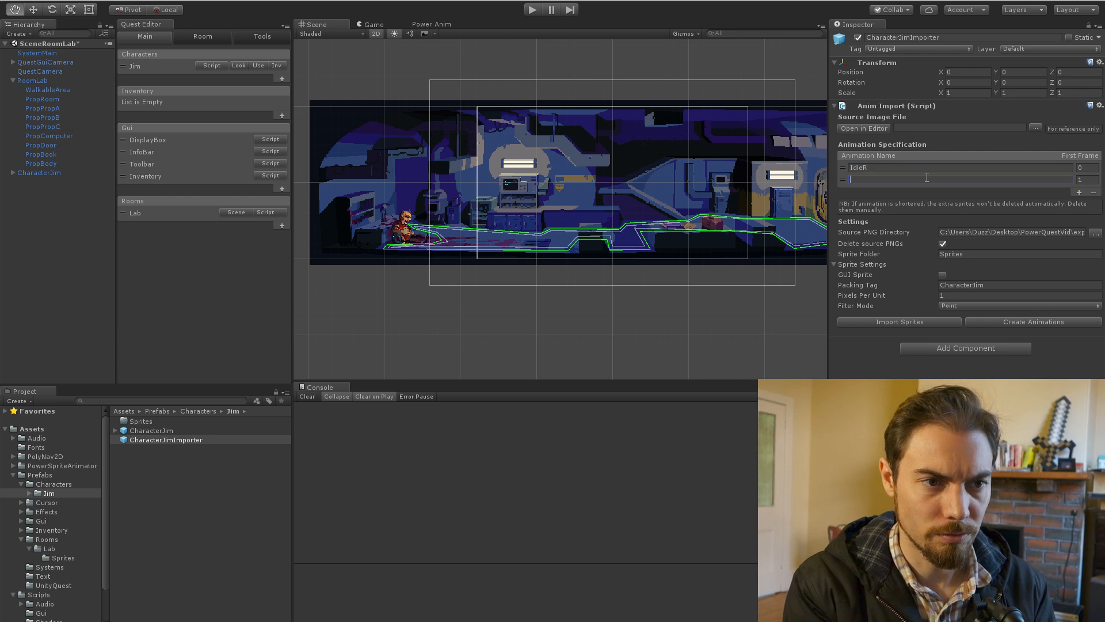
{"action": "type", "text": "IdleU"}
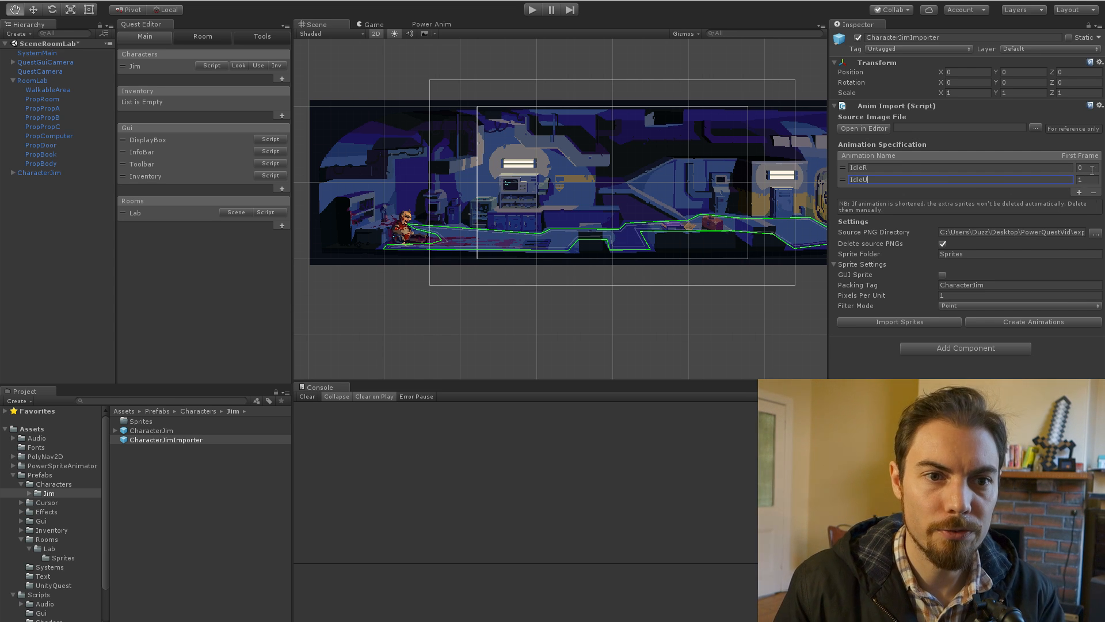
Step: Add two more animation entries named WalkR and TalkR to the animation specification
{"action": "left_click", "coordinate": [1080, 192]}
{"action": "left_click", "coordinate": [973, 192]}
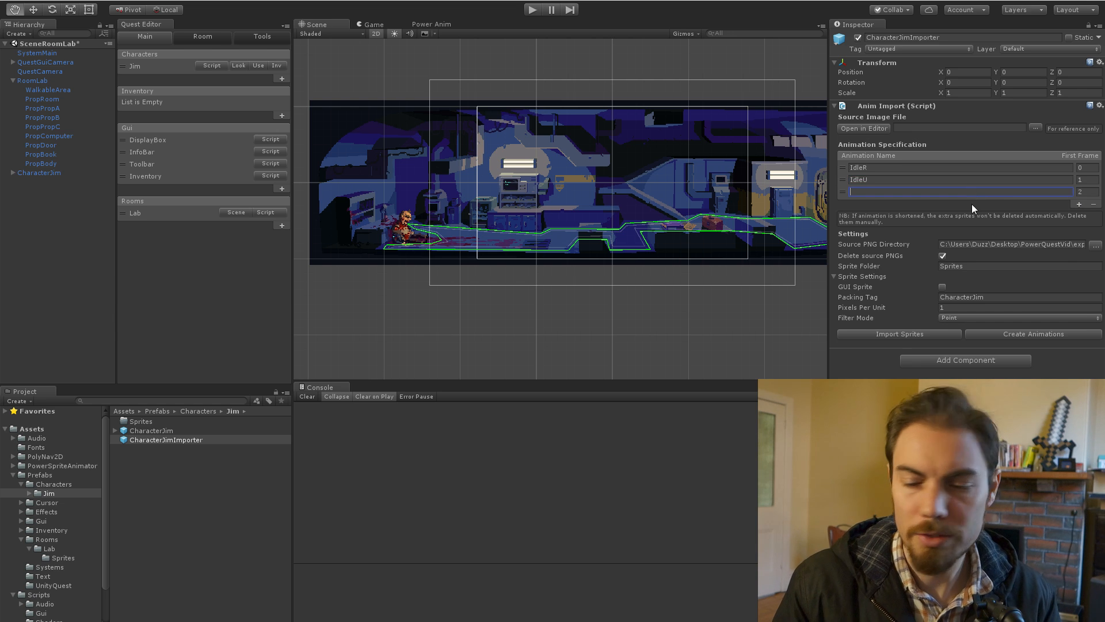
{"action": "type", "text": "WalkR"}
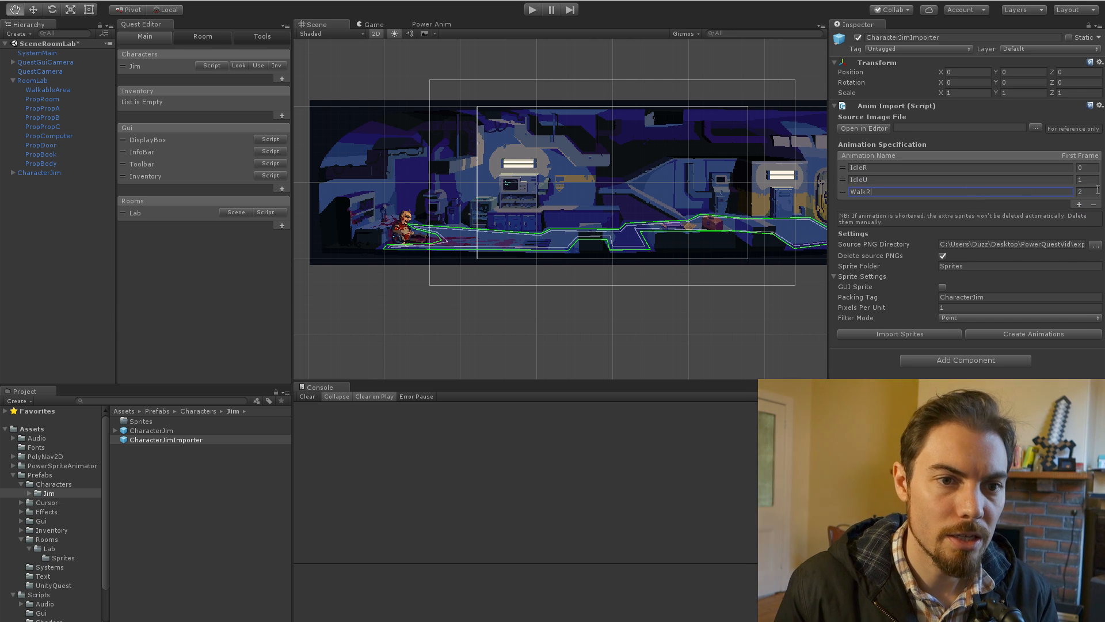
{"action": "left_click", "coordinate": [1080, 204]}
{"action": "left_click", "coordinate": [967, 210]}
{"action": "type", "text": "TalkR"}
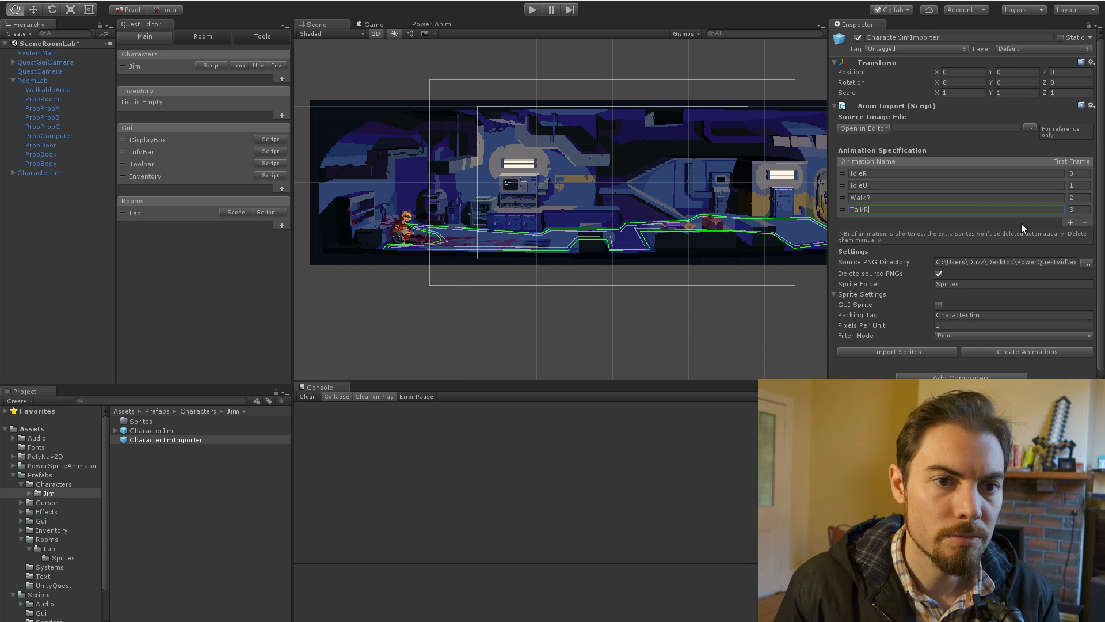
Step: Set the first frames to 1 for IdleR, 2 for IdleU, 3 for WalkR and 7 for TalkR
{"action": "left_click", "coordinate": [1076, 184]}
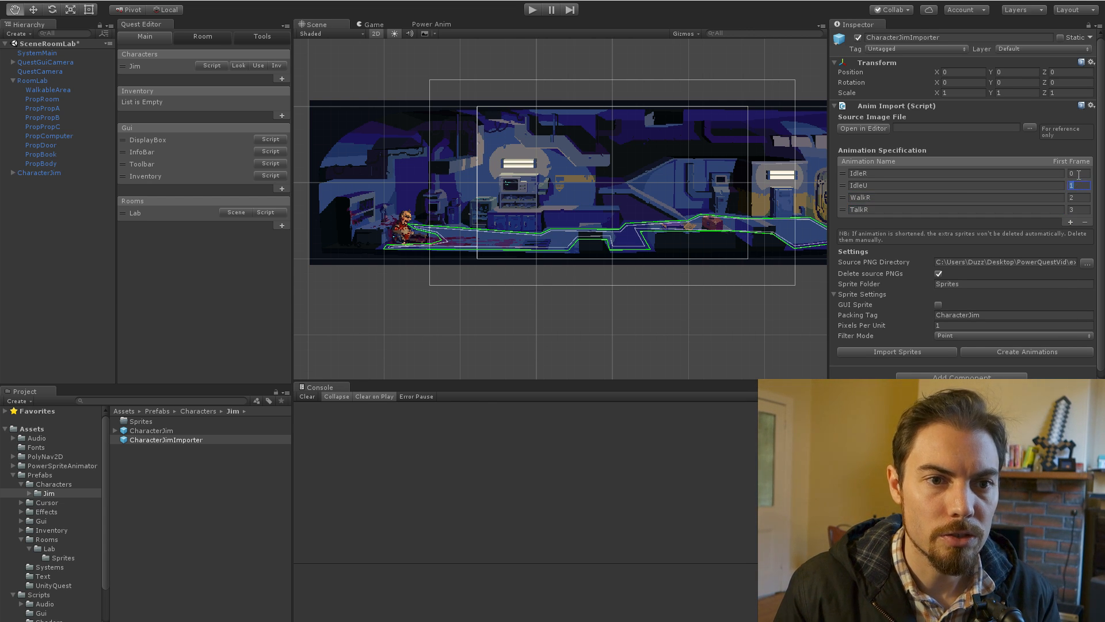
{"action": "left_click", "coordinate": [1078, 174]}
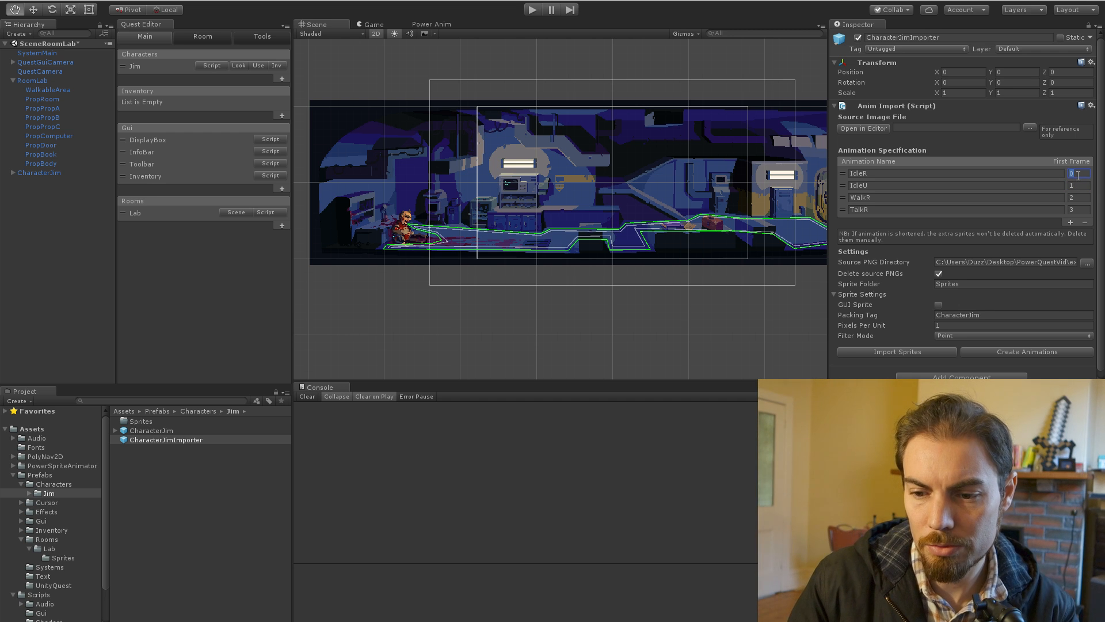
{"action": "type", "text": "1"}
{"action": "left_click", "coordinate": [1078, 185]}
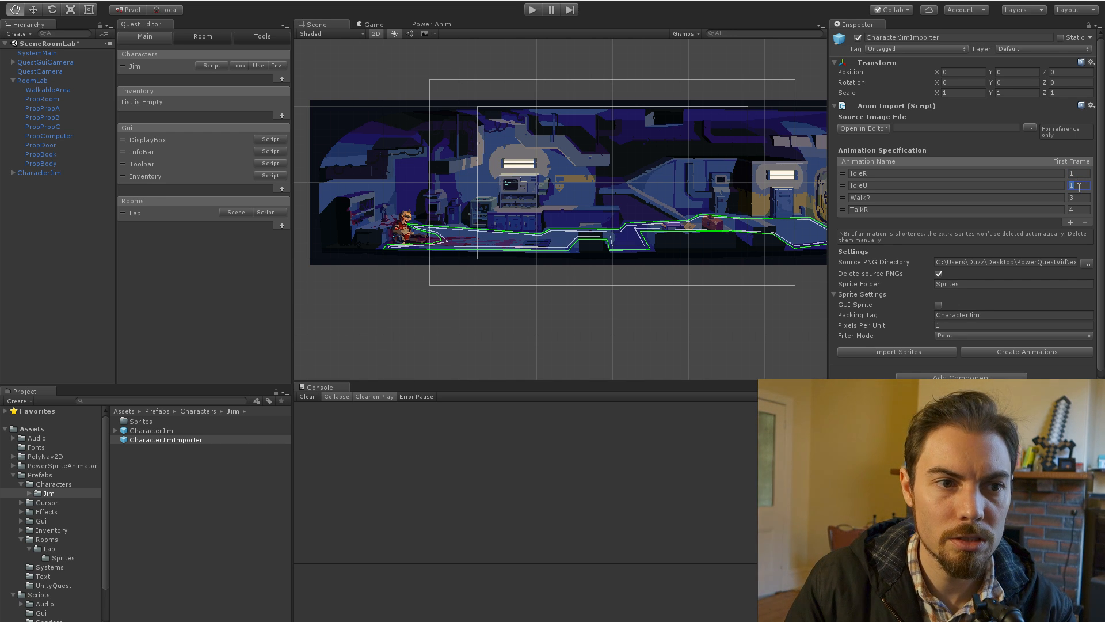
{"action": "left_click", "coordinate": [1078, 197]}
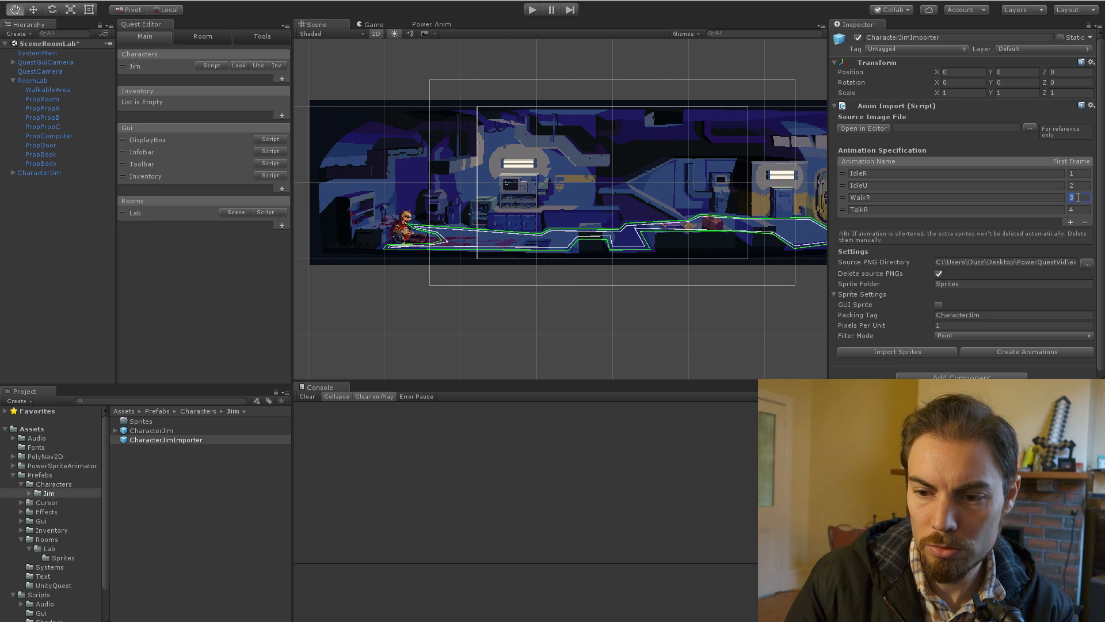
{"action": "left_click", "coordinate": [1079, 188]}
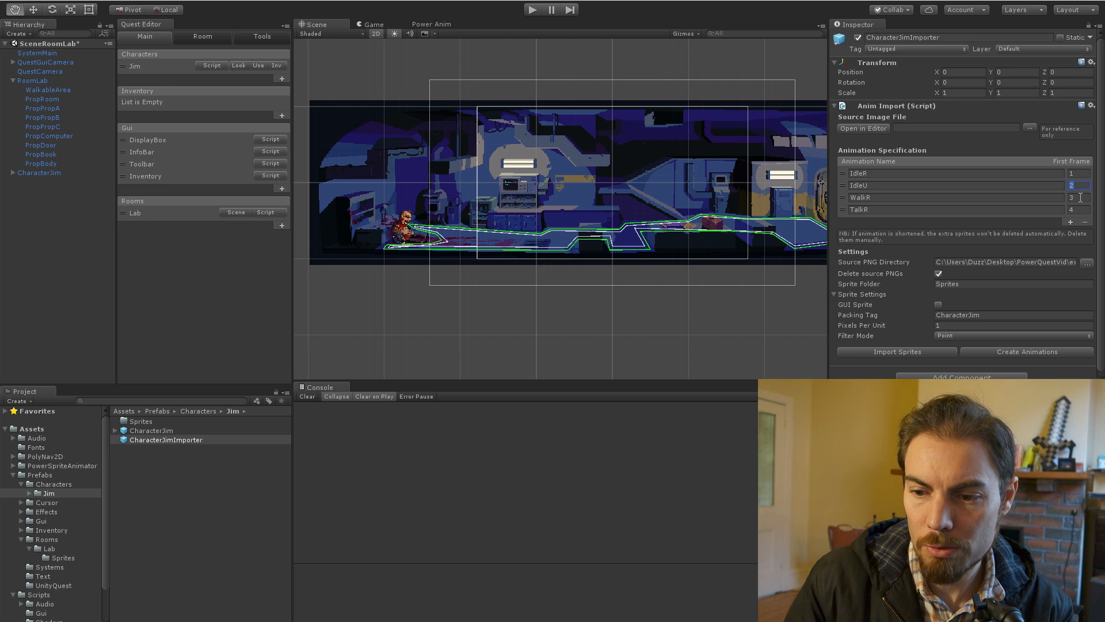
{"action": "left_click", "coordinate": [1080, 197]}
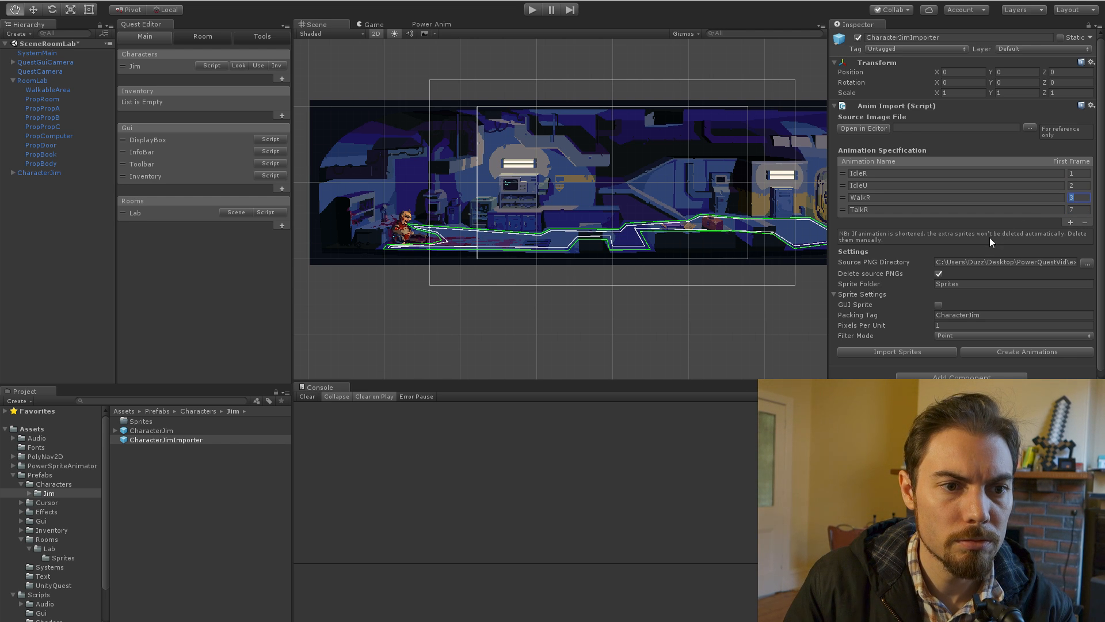
Step: Import the sprites from the source PNG directory and create the character animations from them
{"action": "left_click", "coordinate": [898, 353]}
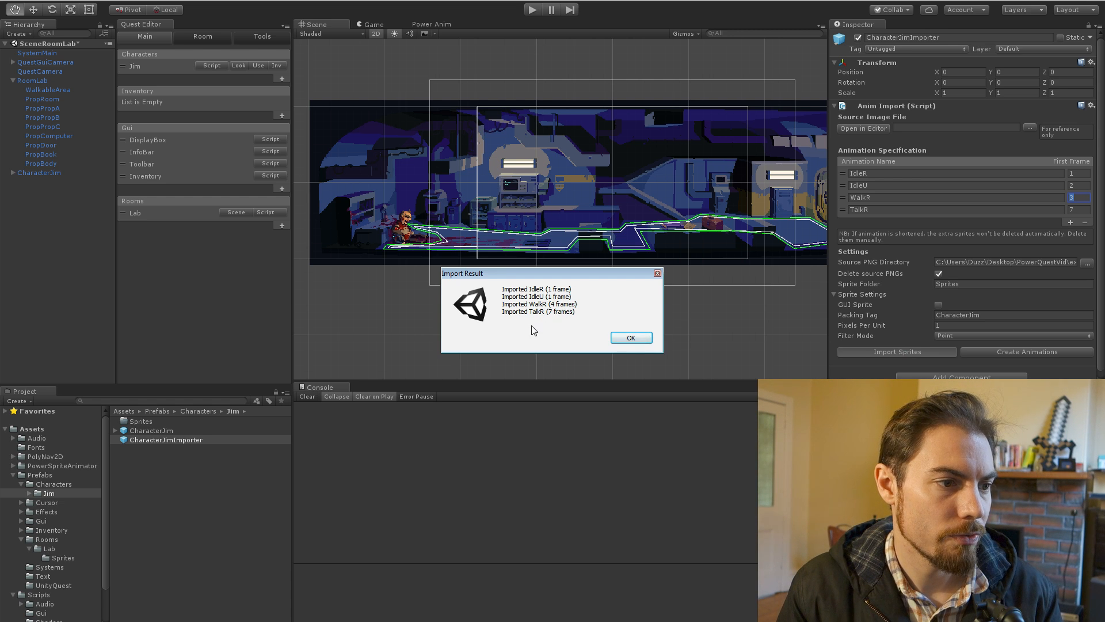
{"action": "left_click", "coordinate": [639, 339]}
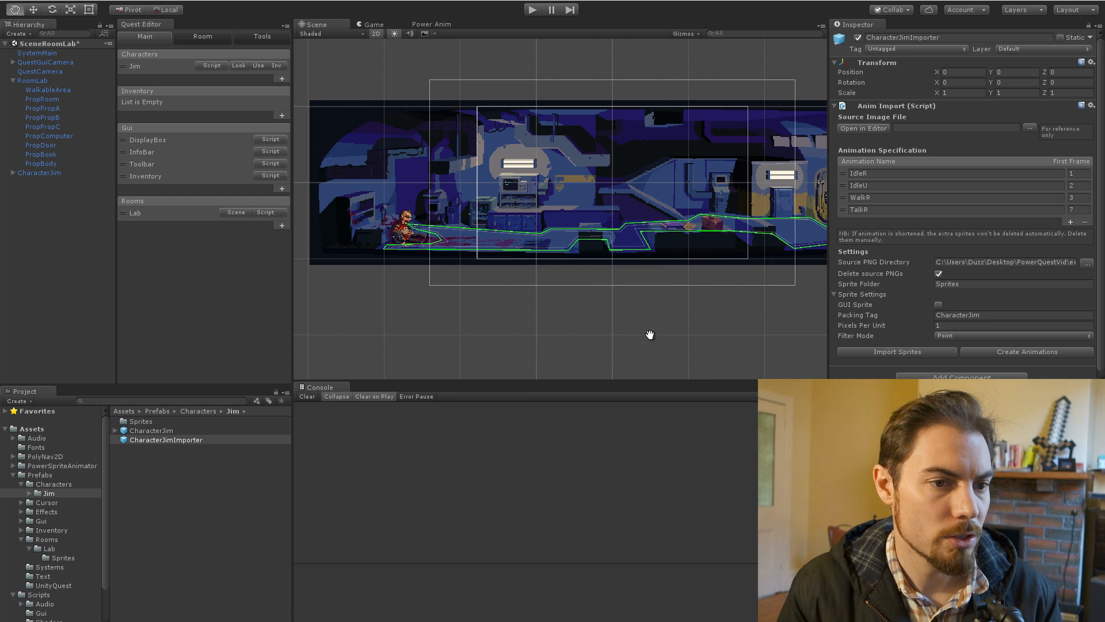
{"action": "left_click", "coordinate": [1024, 352]}
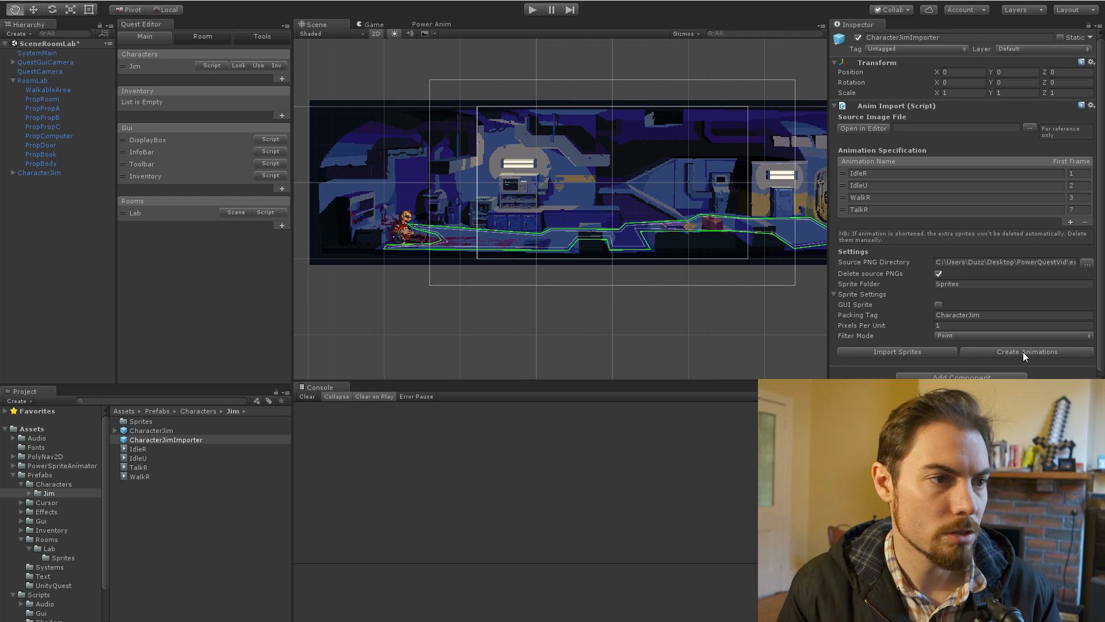
Step: Focus the scene on character Jim and select the Sprite child of CharacterJim
{"action": "left_click", "coordinate": [146, 65]}
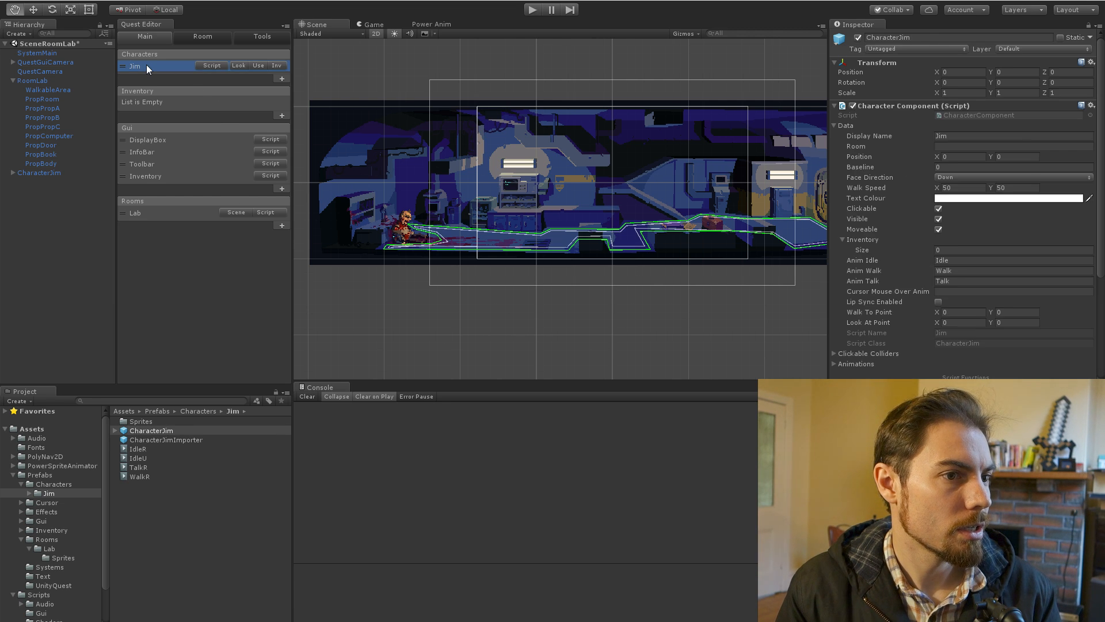
{"action": "double_click", "coordinate": [147, 64]}
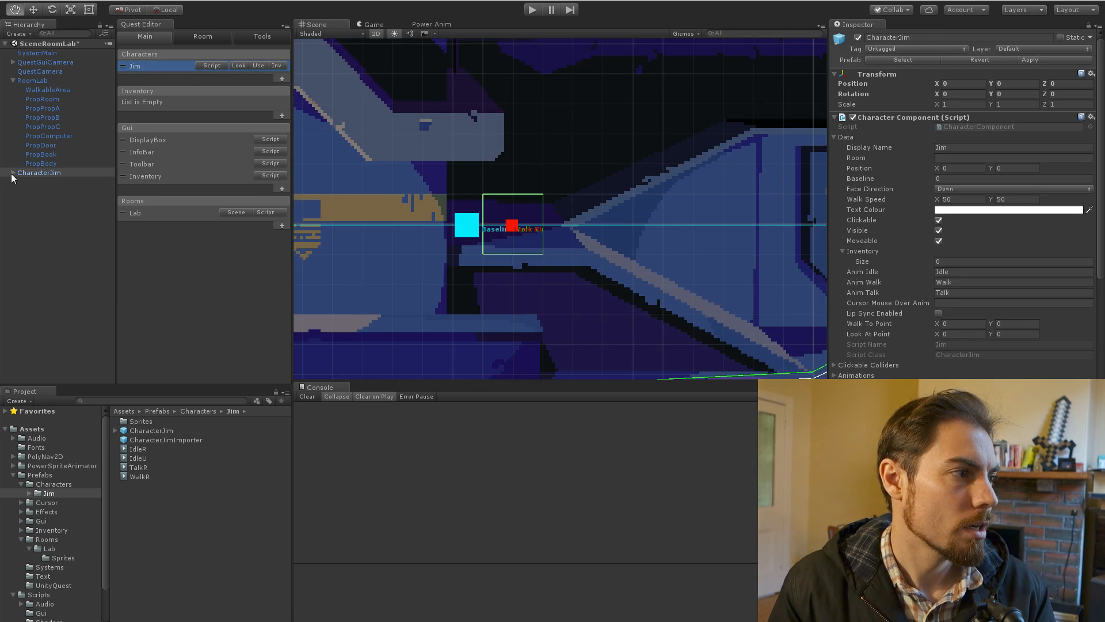
{"action": "left_click", "coordinate": [16, 176]}
{"action": "key", "text": "Down"}
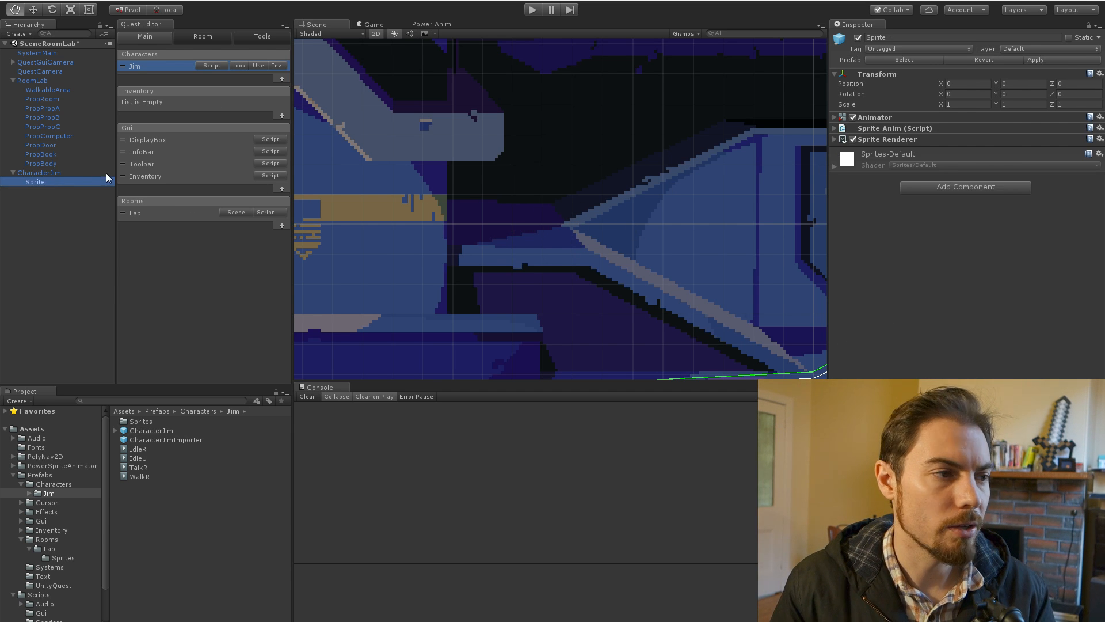
{"action": "left_click", "coordinate": [35, 173]}
{"action": "left_click", "coordinate": [60, 181]}
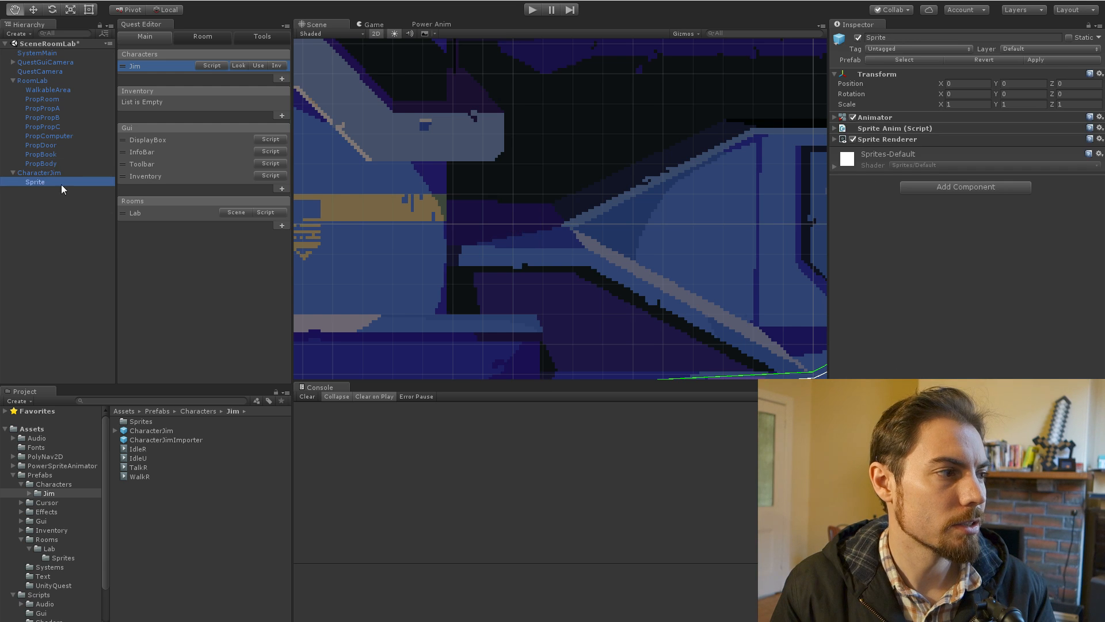
Step: Assign IdleR_0 from Jim's Sprites folder as the sprite of the Sprite child's Sprite Renderer
{"action": "scroll", "coordinate": [667, 224], "scroll_direction": "down", "scroll_amount": 4}
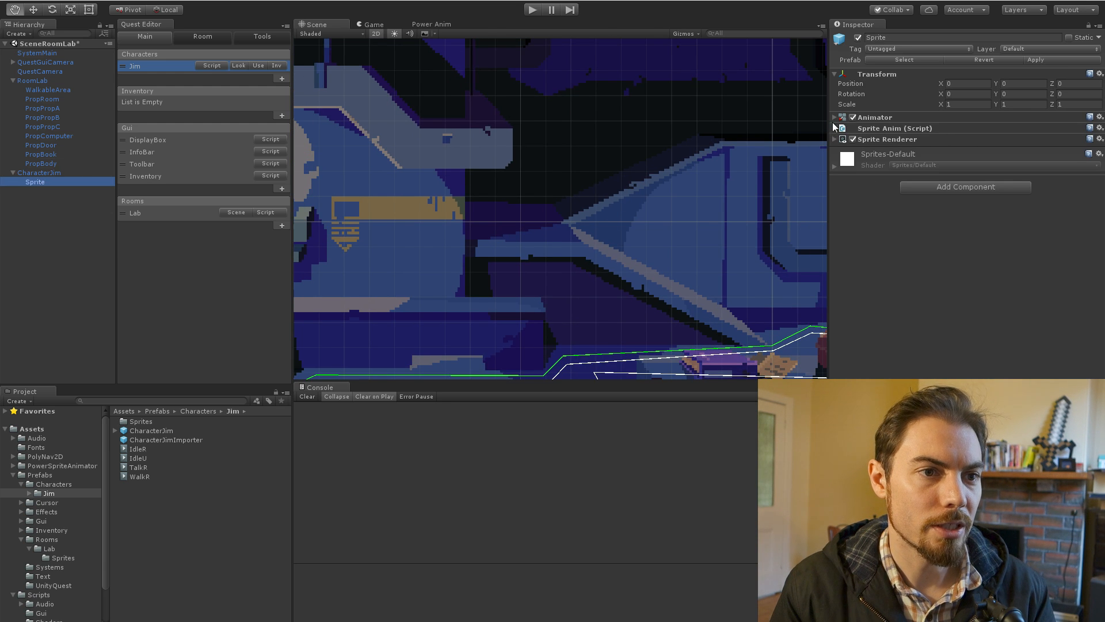
{"action": "left_click", "coordinate": [834, 140]}
{"action": "left_click", "coordinate": [835, 139]}
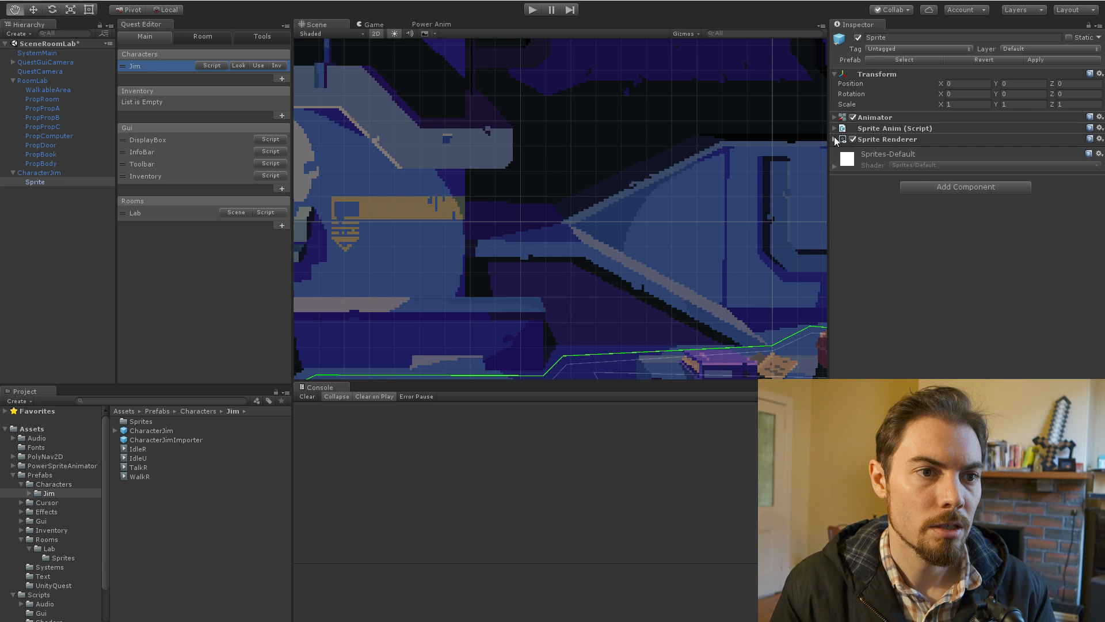
{"action": "left_click", "coordinate": [834, 140]}
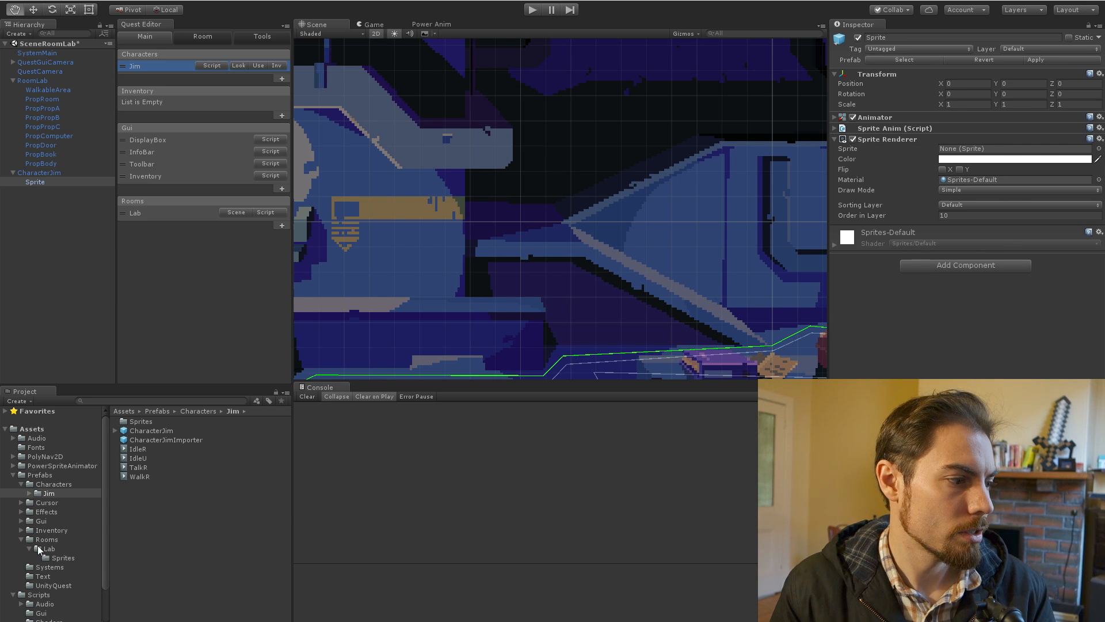
{"action": "left_click", "coordinate": [29, 493]}
{"action": "left_click", "coordinate": [58, 503]}
{"action": "left_click_drag", "start_coordinate": [149, 423], "coordinate": [962, 150]}
Step: Move CharacterJim's Sprite child up to Y position 39 so the feet stand at the character's origin
{"action": "left_click", "coordinate": [42, 172]}
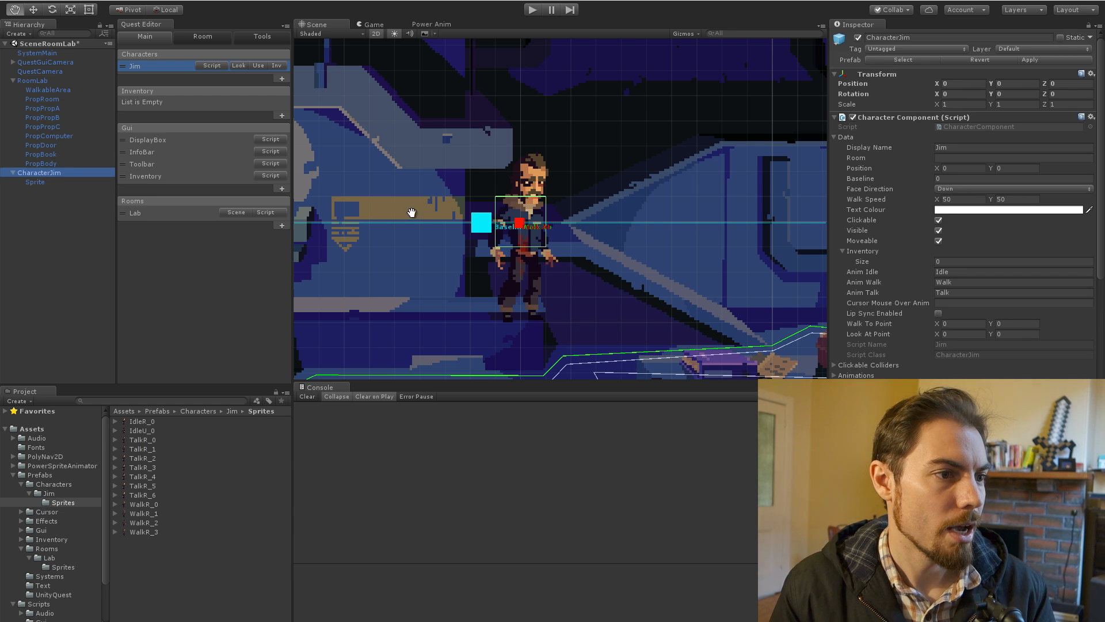
{"action": "scroll", "coordinate": [516, 272], "scroll_direction": "up", "scroll_amount": 3}
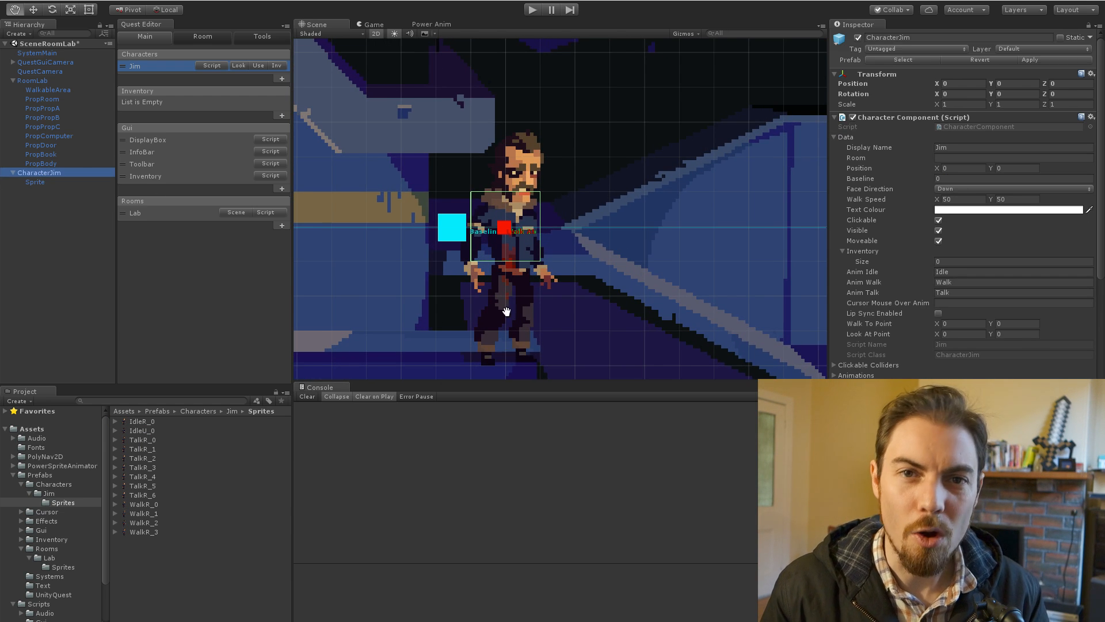
{"action": "left_click", "coordinate": [501, 221]}
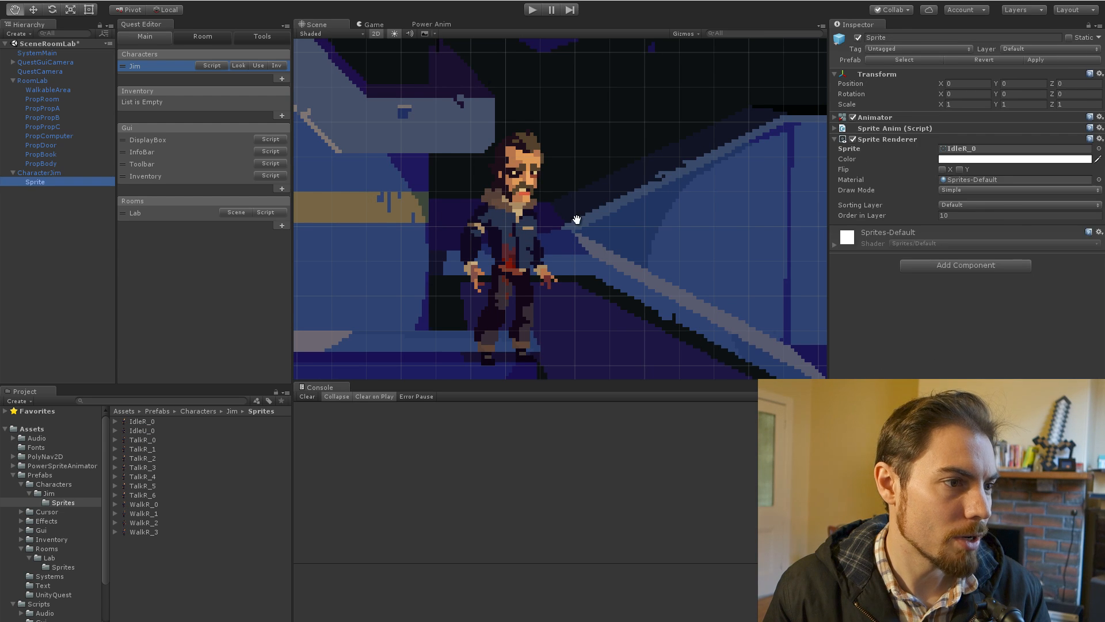
{"action": "key", "text": "w"}
{"action": "left_click_drag", "start_coordinate": [502, 196], "coordinate": [531, 49]}
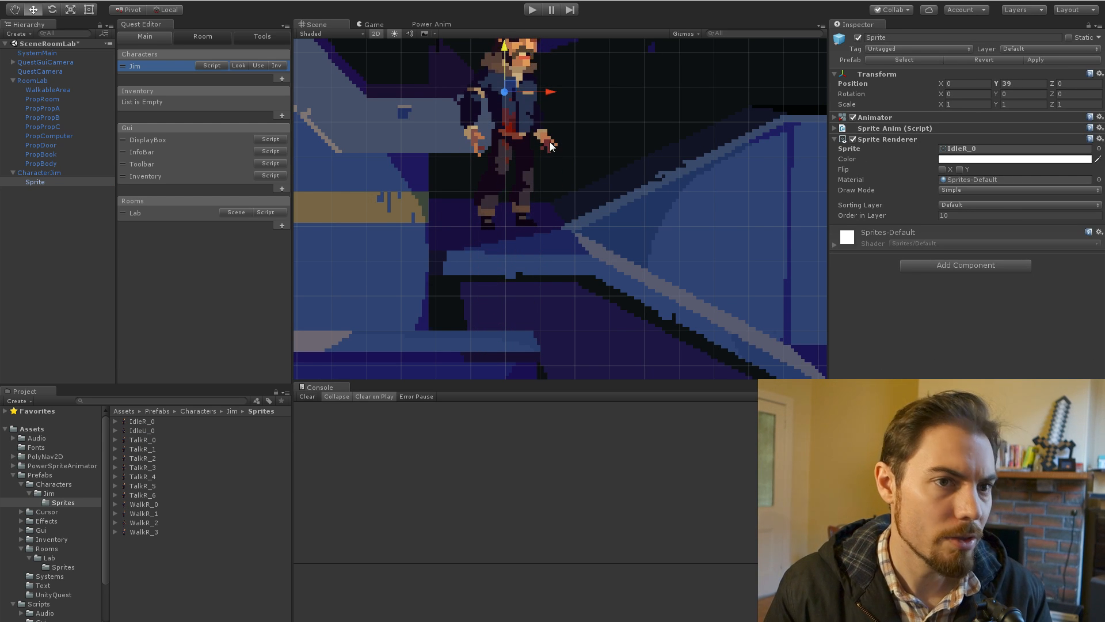
Step: Edit CharacterJim's polygon collider, raising its two upper corners to head height so it encloses the body
{"action": "left_click", "coordinate": [65, 173]}
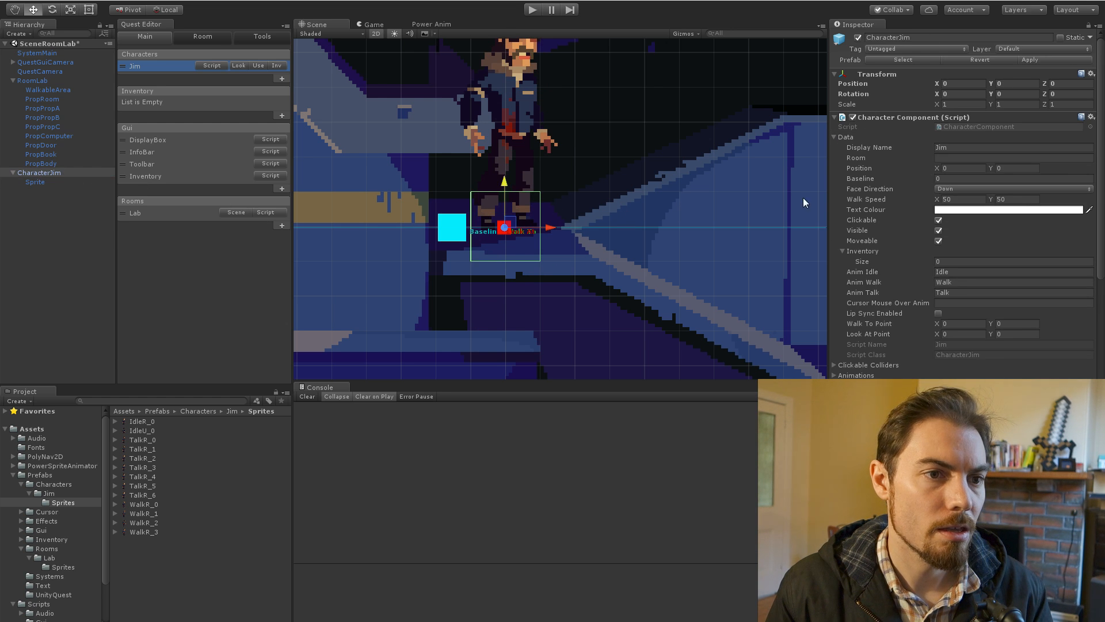
{"action": "scroll", "coordinate": [630, 190], "scroll_direction": "up", "scroll_amount": 3}
{"action": "scroll", "coordinate": [898, 276], "scroll_direction": "down", "scroll_amount": 5}
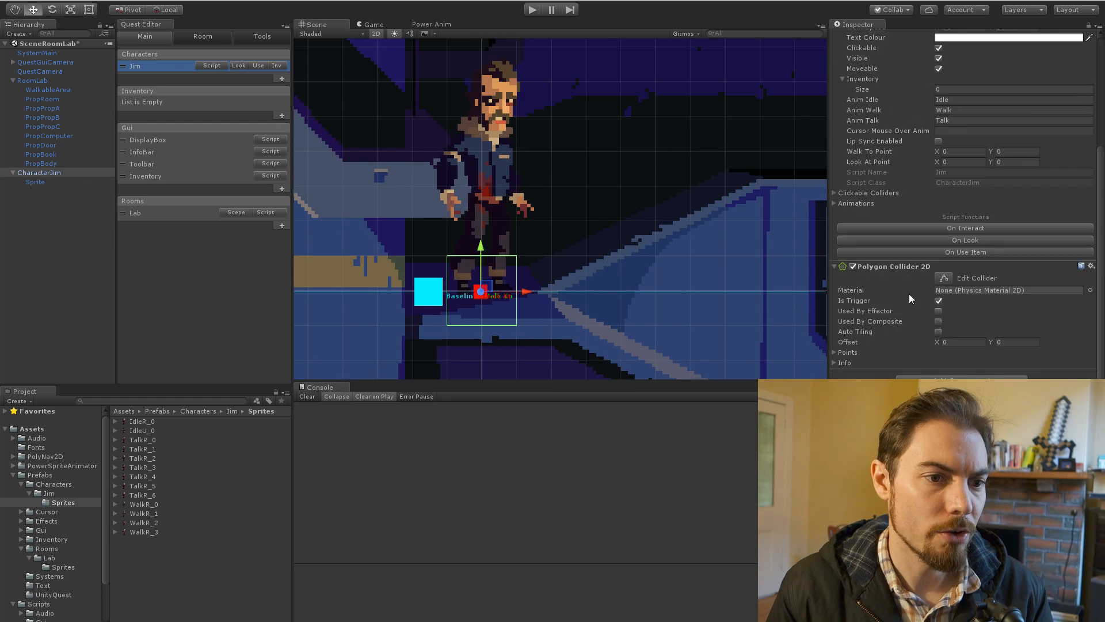
{"action": "left_click", "coordinate": [944, 278]}
{"action": "left_click_drag", "start_coordinate": [521, 255], "coordinate": [525, 68]}
{"action": "left_click_drag", "start_coordinate": [454, 255], "coordinate": [464, 76]}
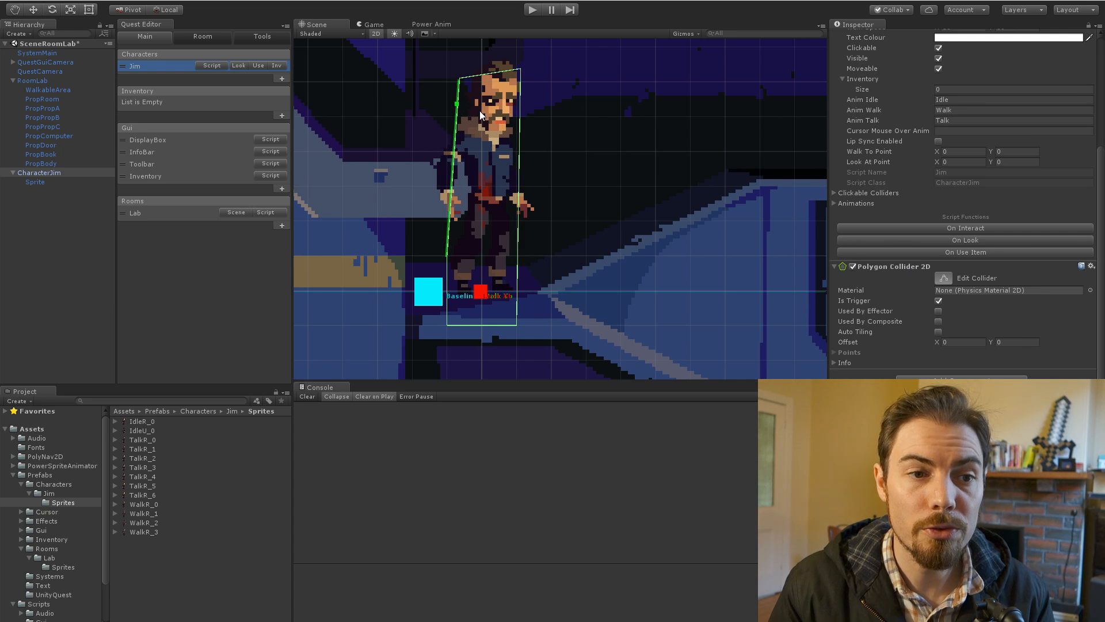
{"action": "left_click", "coordinate": [944, 278]}
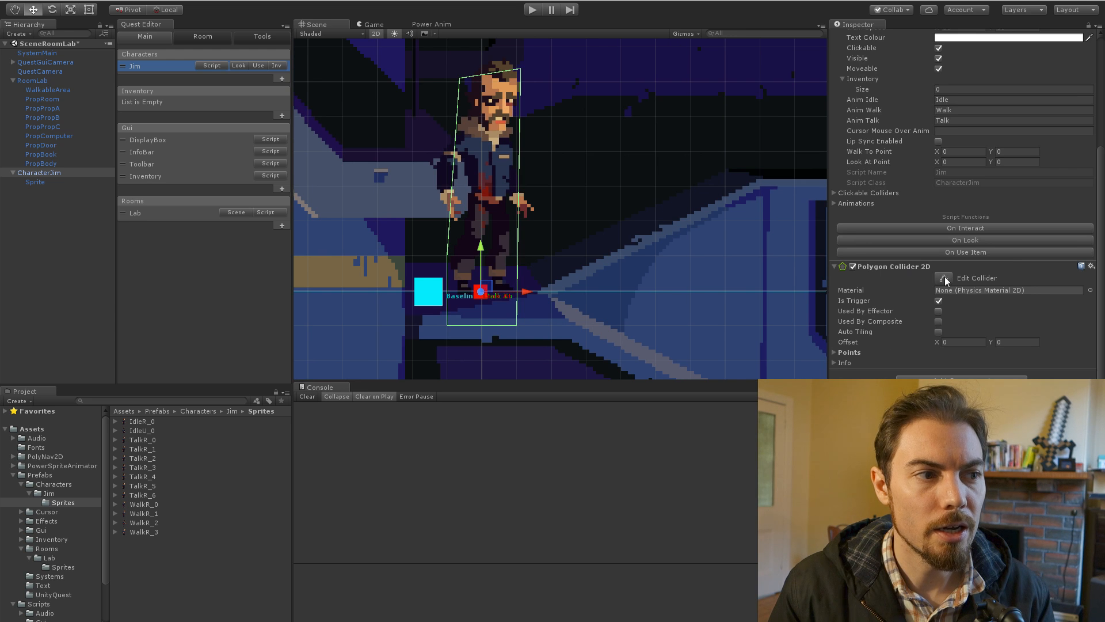
{"action": "scroll", "coordinate": [921, 282], "scroll_direction": "up", "scroll_amount": 3}
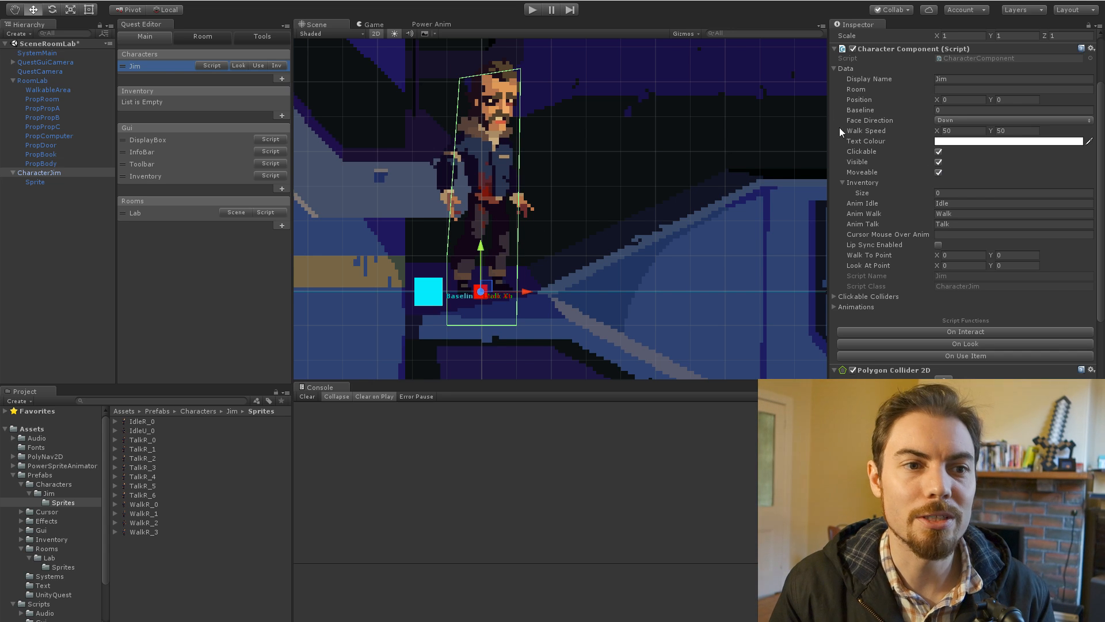
Step: Turn off Clickable for character Jim and set his starting room to Lab
{"action": "left_click", "coordinate": [939, 152]}
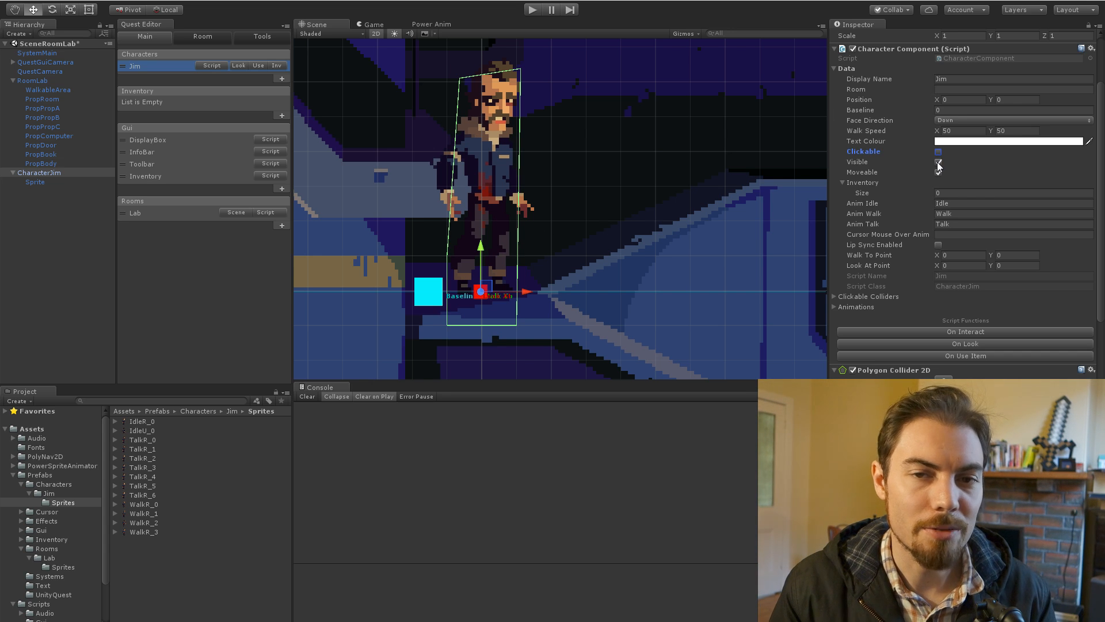
{"action": "left_click", "coordinate": [939, 162]}
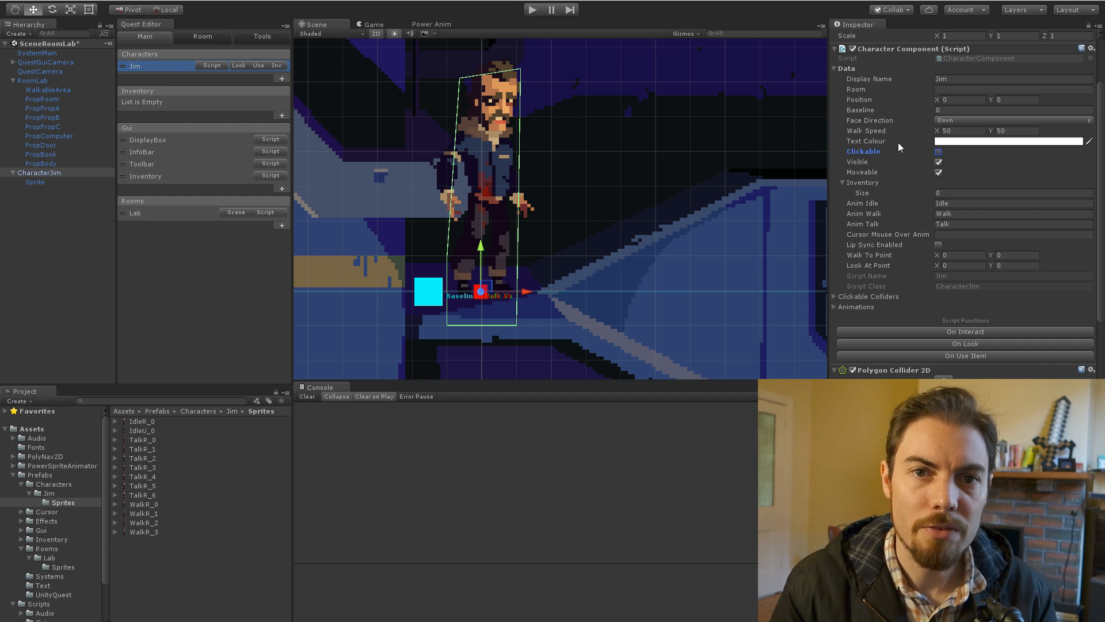
{"action": "left_click", "coordinate": [946, 192]}
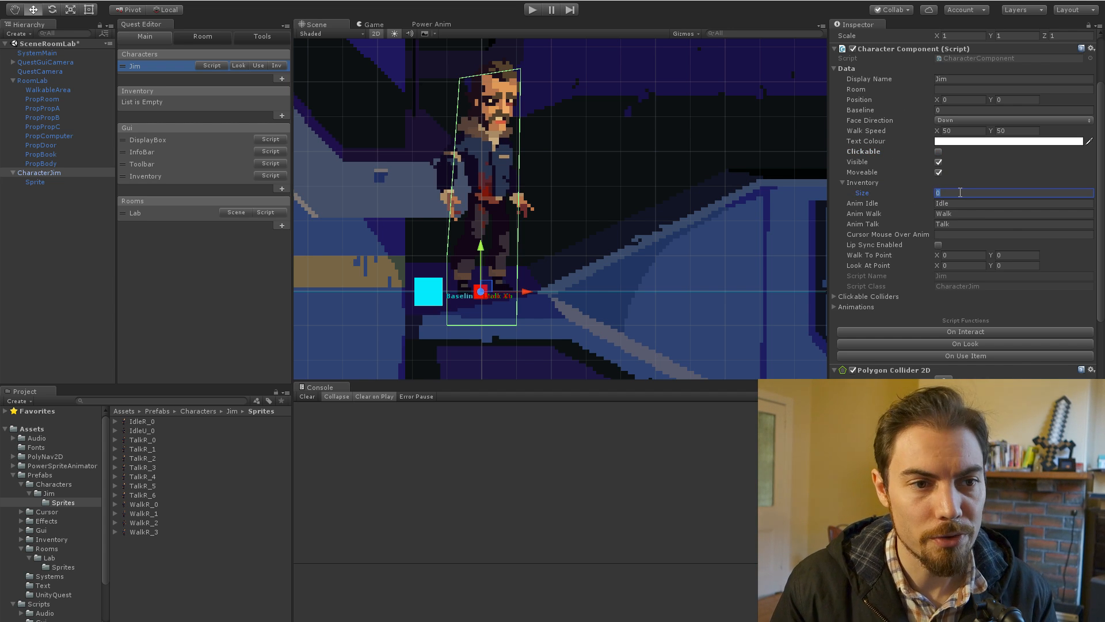
{"action": "left_click", "coordinate": [961, 91]}
{"action": "type", "text": "Lab"}
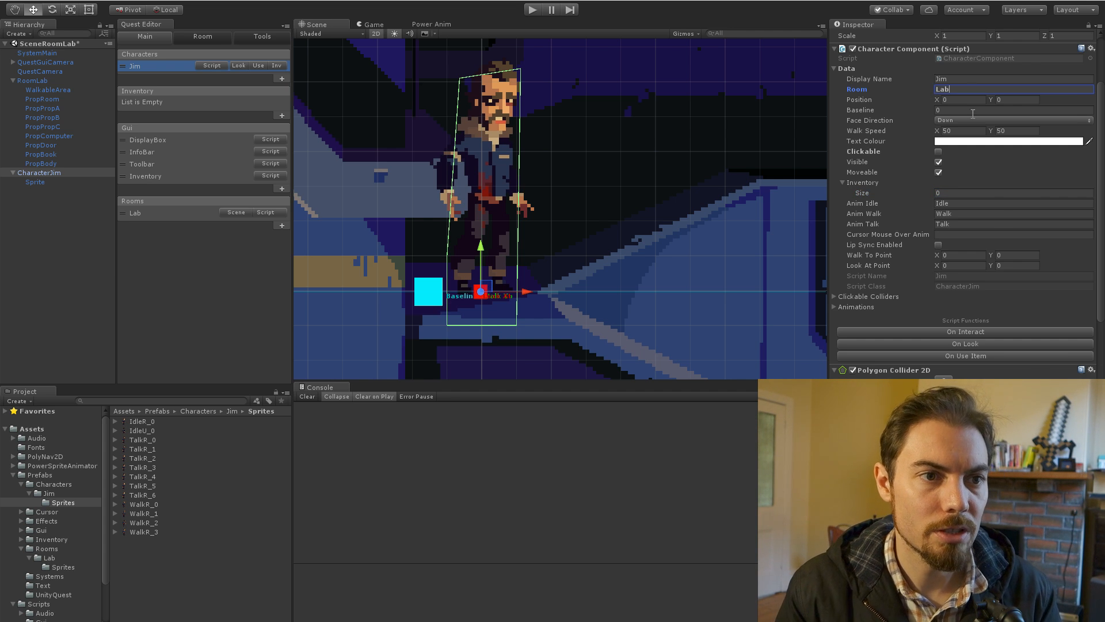
Step: Move CharacterJim within the scene onto the walkable floor beside the round door, at about X 236.6, Y -55
{"action": "scroll", "coordinate": [961, 116], "scroll_direction": "up", "scroll_amount": 3}
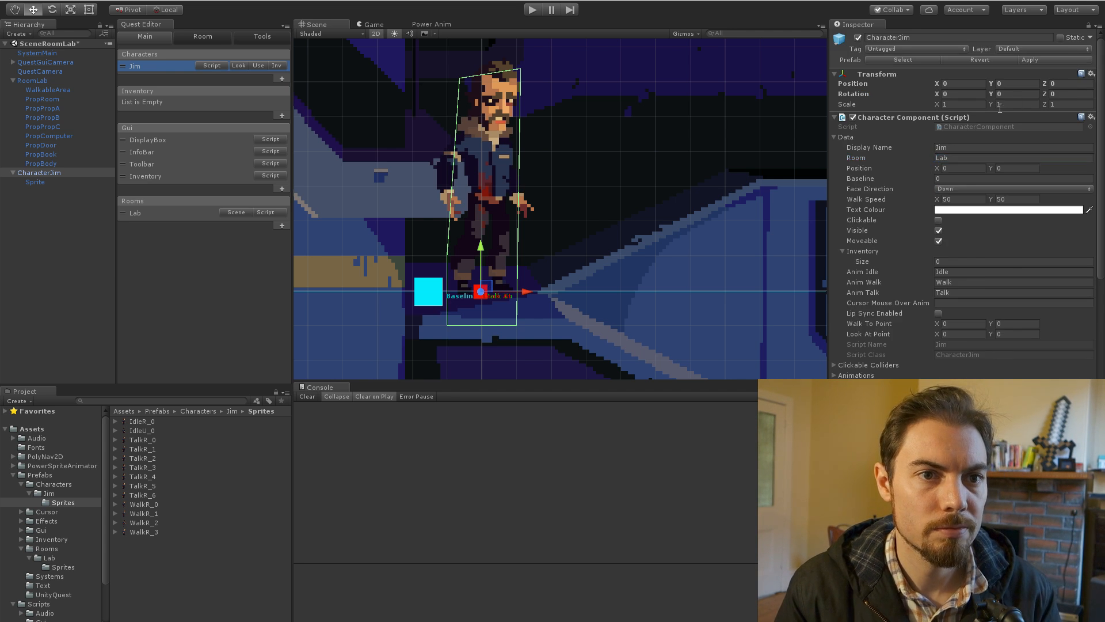
{"action": "scroll", "coordinate": [634, 228], "scroll_direction": "down", "scroll_amount": 3}
{"action": "middle_click_drag", "start_coordinate": [633, 229], "coordinate": [517, 153]}
{"action": "left_click_drag", "start_coordinate": [405, 173], "coordinate": [723, 267]}
{"action": "middle_click_drag", "start_coordinate": [723, 266], "coordinate": [455, 250]}
{"action": "left_click_drag", "start_coordinate": [454, 251], "coordinate": [579, 261]}
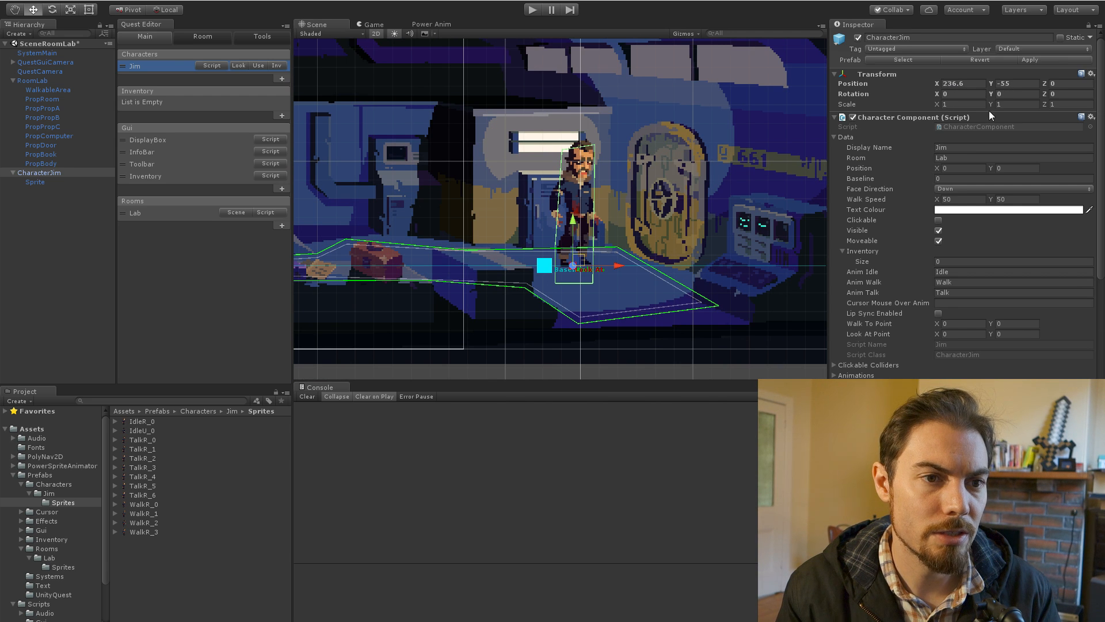
Step: Set Jim's starting position in the character data to X 236, Y -55
{"action": "left_click", "coordinate": [955, 167]}
{"action": "type", "text": "2"}
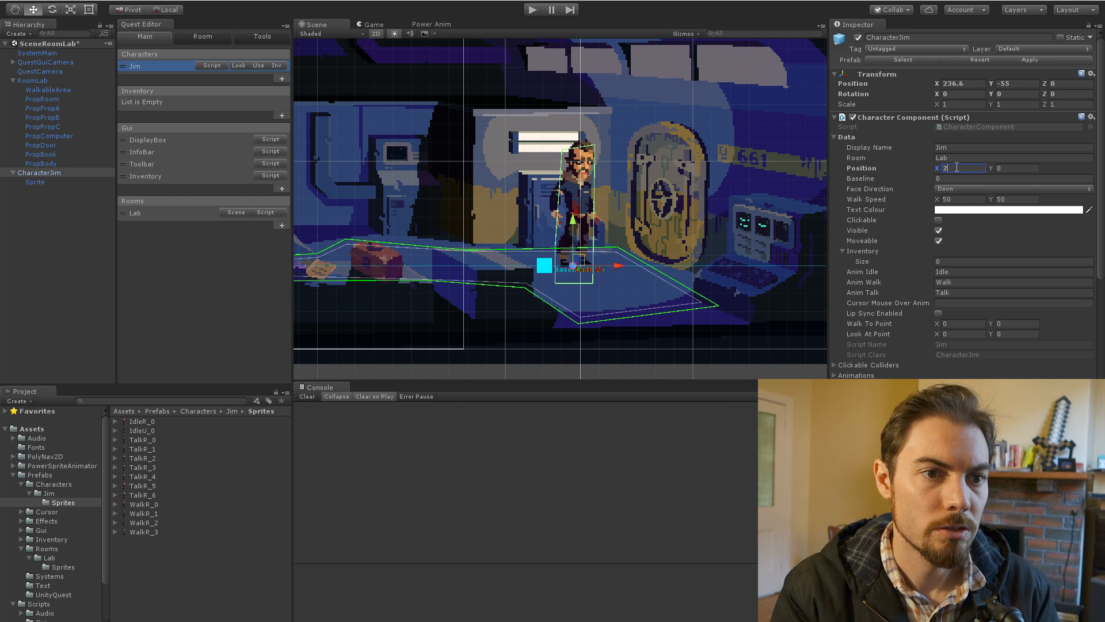
{"action": "type", "text": "36"}
{"action": "key", "text": "Tab"}
{"action": "type", "text": "-55"}
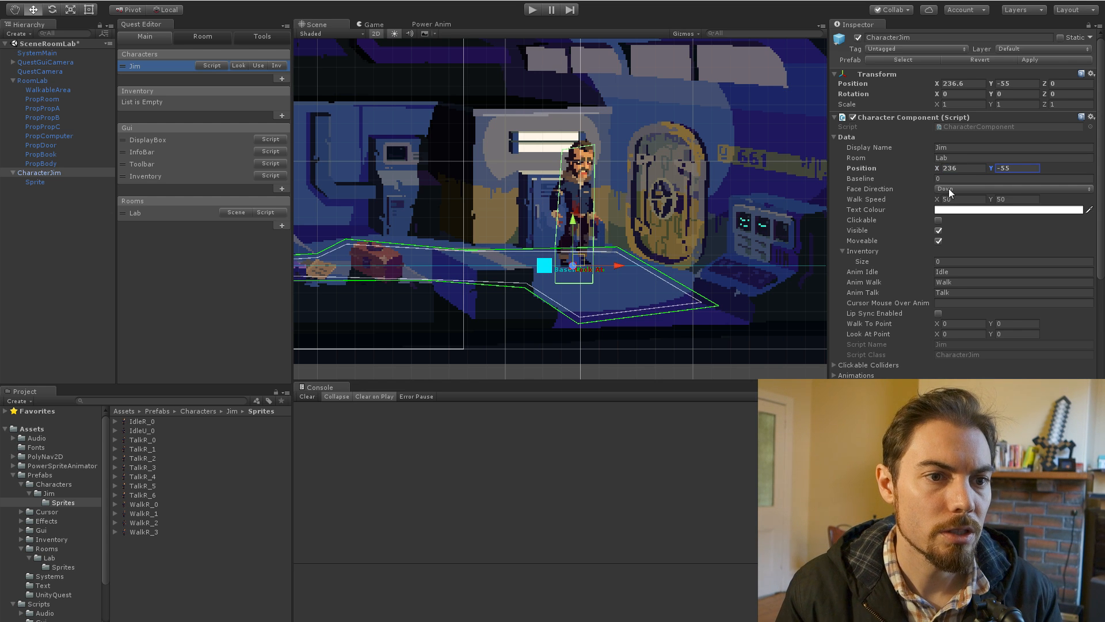
Step: Set Jim's face direction to Right
{"action": "left_click", "coordinate": [955, 190]}
{"action": "left_click", "coordinate": [959, 19]}
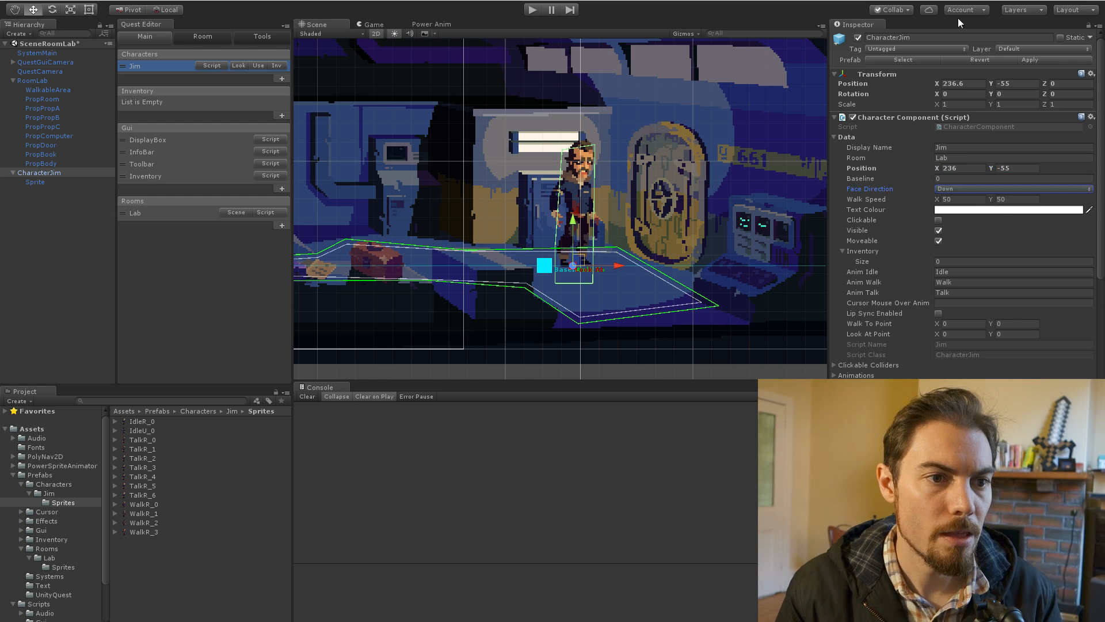
{"action": "left_click", "coordinate": [961, 189]}
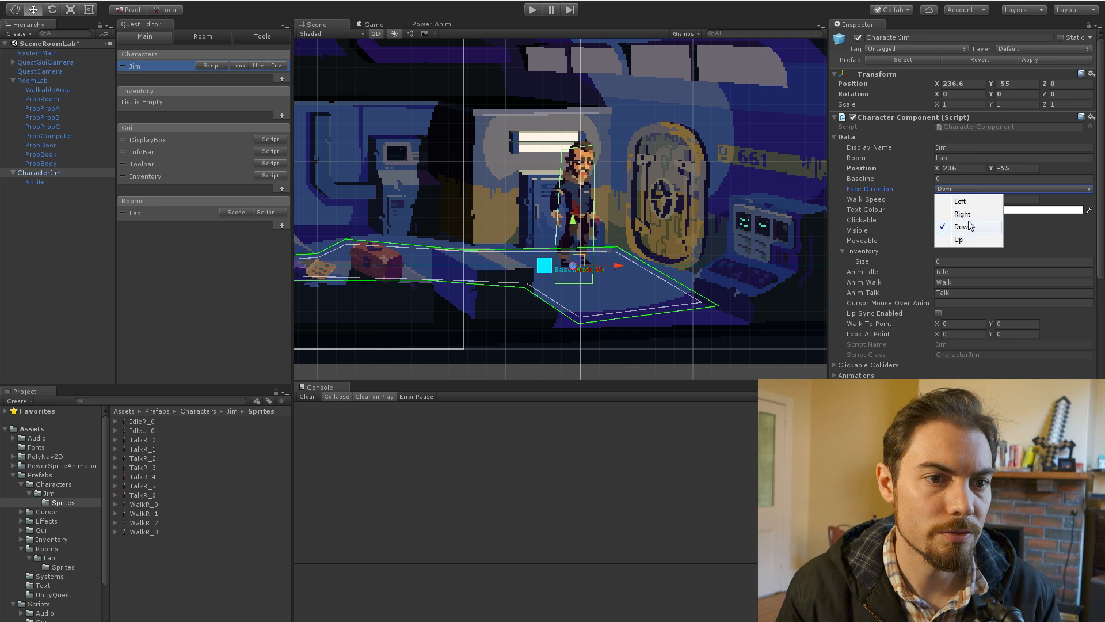
{"action": "left_click", "coordinate": [957, 212]}
Step: Set Jim's walk speed to X 80, Y 60 and apply the changes to the prefab
{"action": "left_click", "coordinate": [955, 202]}
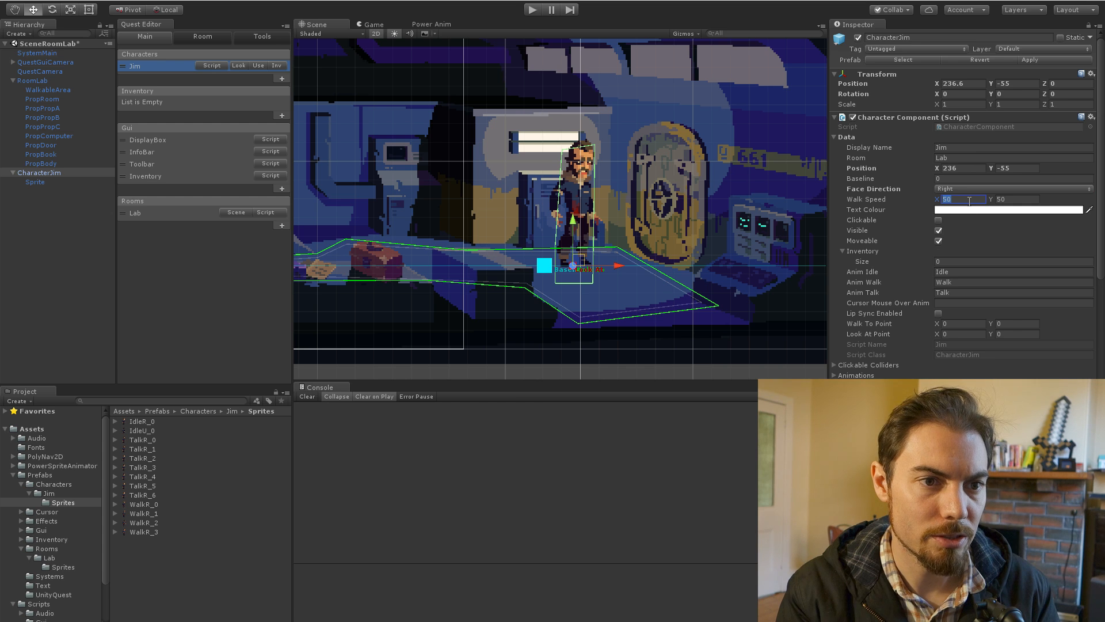
{"action": "type", "text": "80"}
{"action": "key", "text": "Tab"}
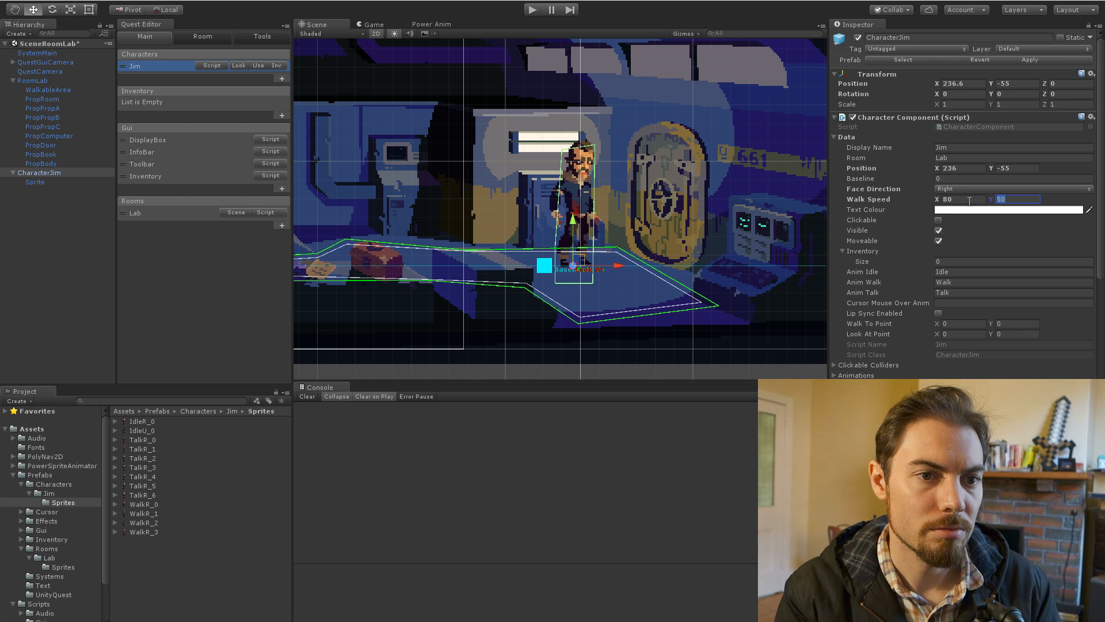
{"action": "type", "text": "60"}
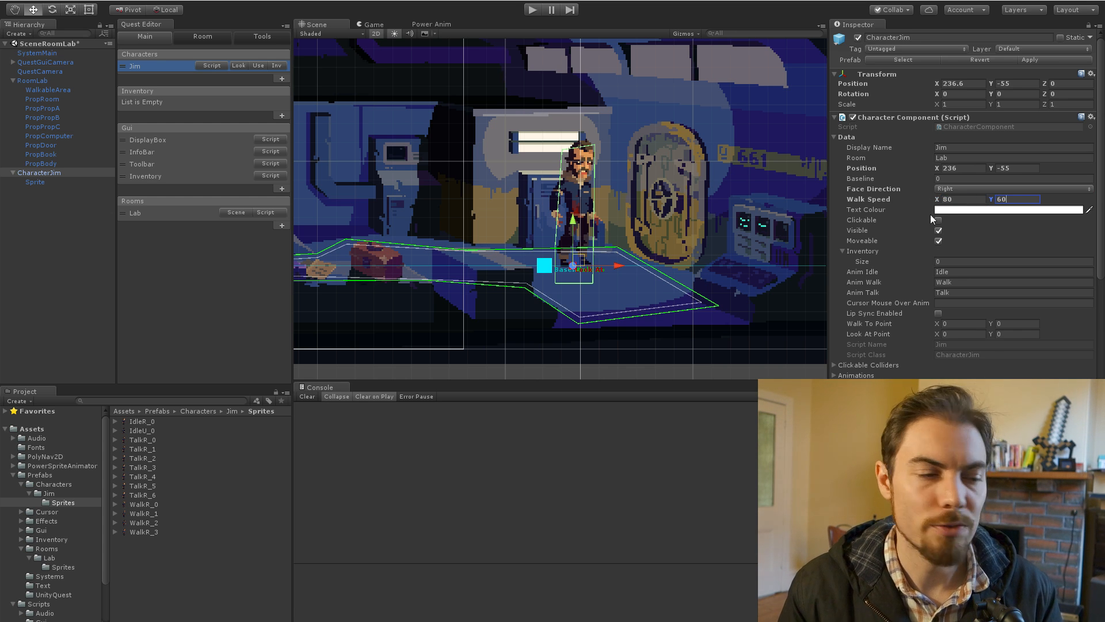
{"action": "key", "text": "shift+Tab"}
{"action": "left_click", "coordinate": [1055, 60]}
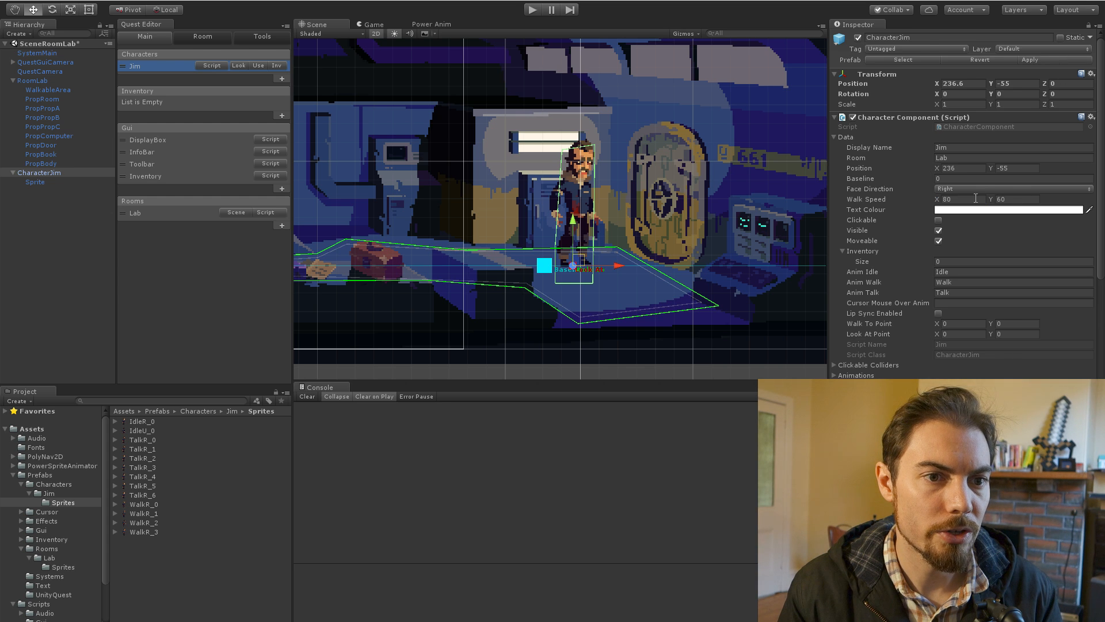
{"action": "left_click", "coordinate": [959, 200]}
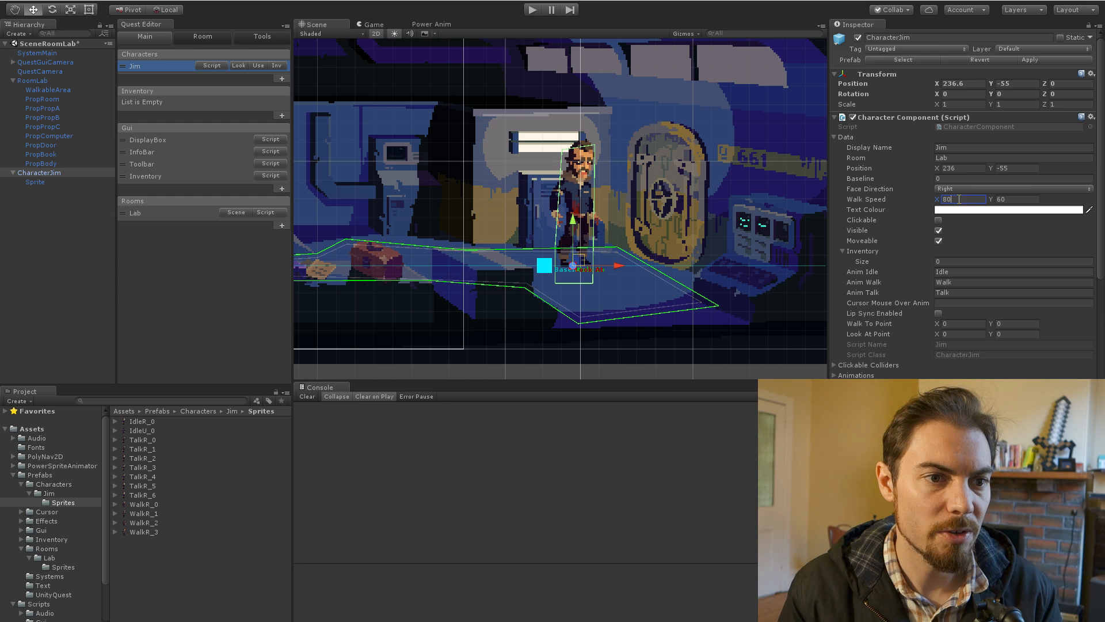
Step: Change Jim's text colour to light blue (4499D6FF) and apply it to the prefab
{"action": "left_click", "coordinate": [997, 210]}
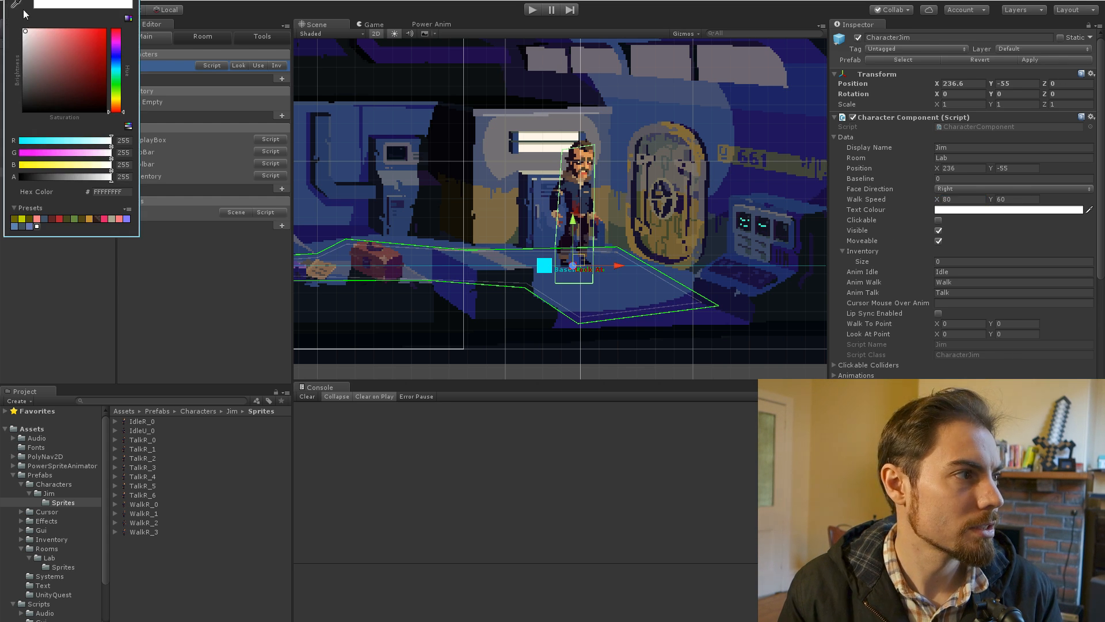
{"action": "left_click", "coordinate": [116, 57]}
{"action": "mouse_move", "coordinate": [96, 54]}
{"action": "left_mouse_down"}
{"action": "mouse_move", "coordinate": [81, 70]}
{"action": "mouse_move", "coordinate": [79, 43]}
{"action": "left_mouse_up"}
{"action": "left_click", "coordinate": [118, 65]}
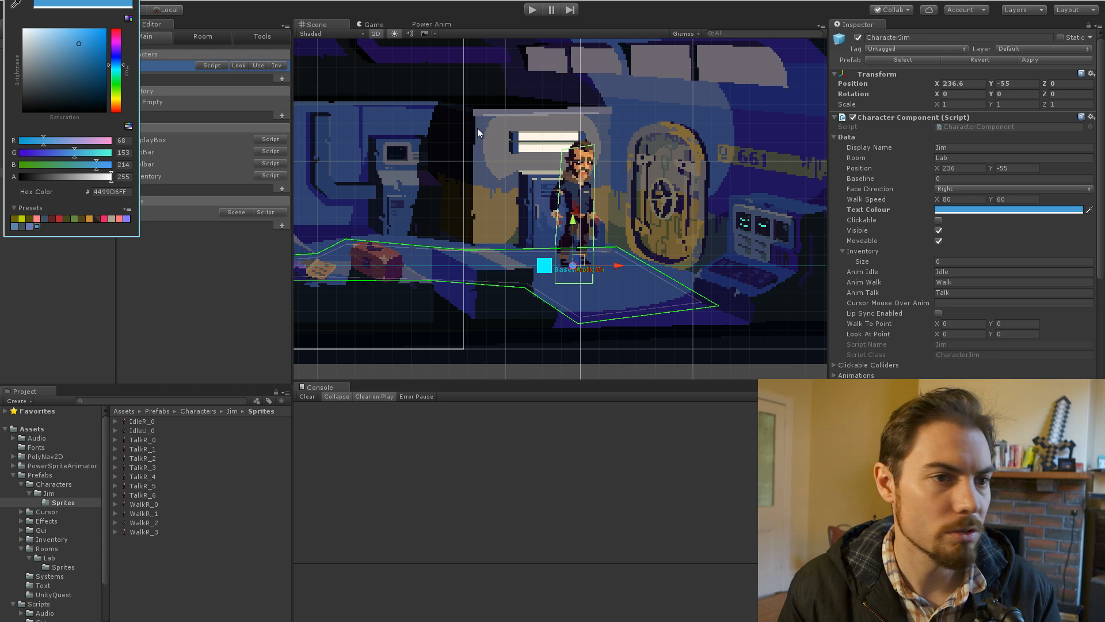
{"action": "left_click", "coordinate": [882, 209]}
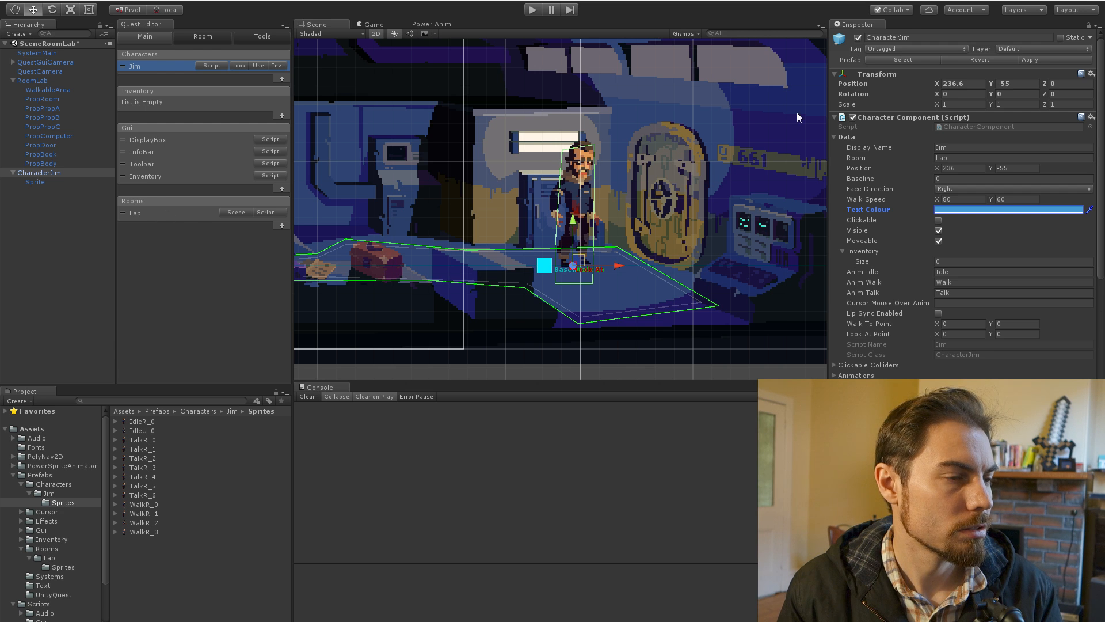
{"action": "left_click", "coordinate": [1035, 60]}
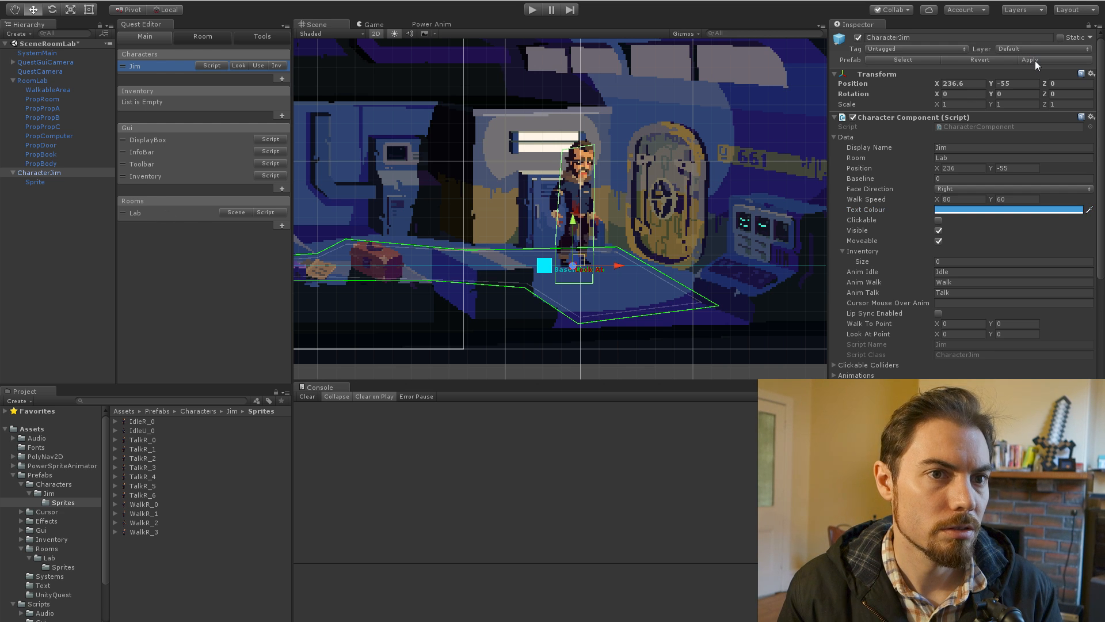
Step: Play-test the Lab room by making Jim walk across the floor, and stop the game
{"action": "scroll", "coordinate": [531, 229], "scroll_direction": "down", "scroll_amount": 4}
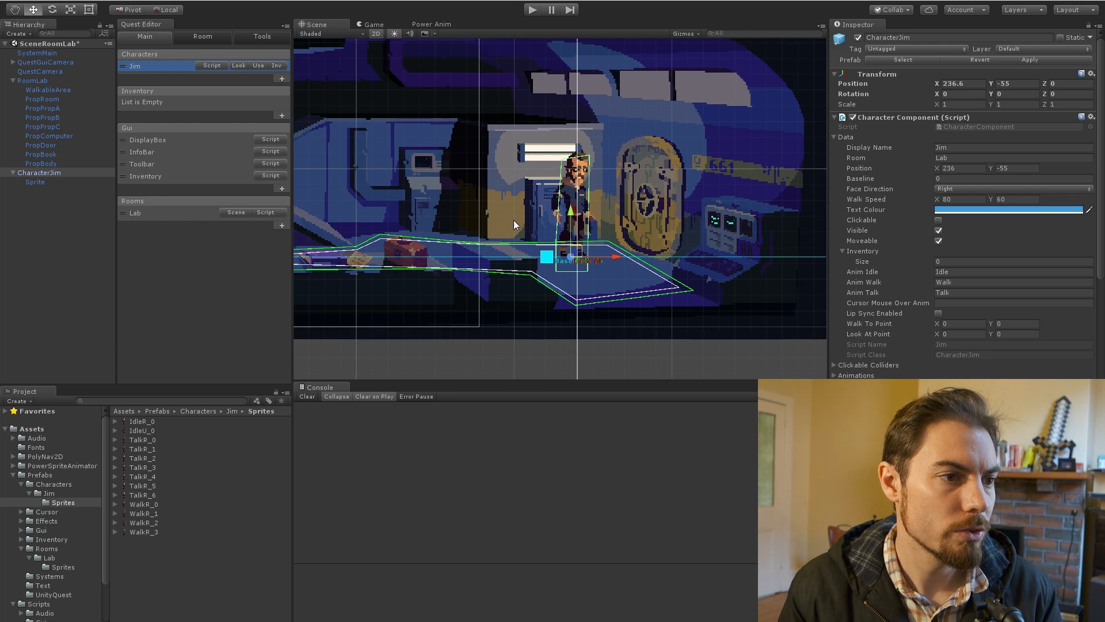
{"action": "middle_click_drag", "start_coordinate": [512, 215], "coordinate": [581, 208]}
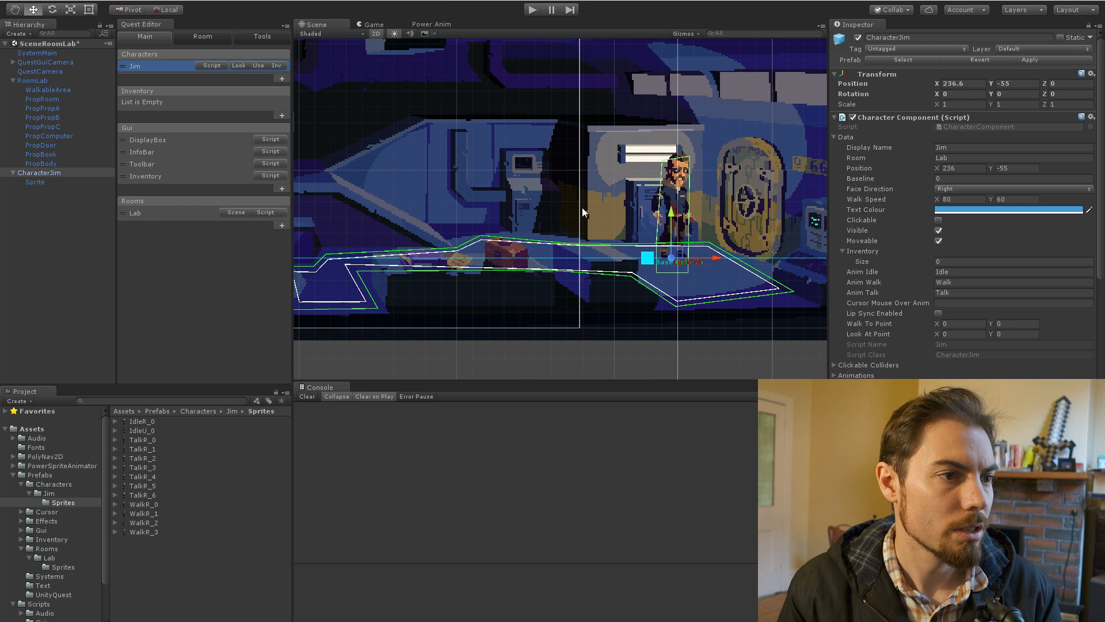
{"action": "left_click", "coordinate": [533, 9]}
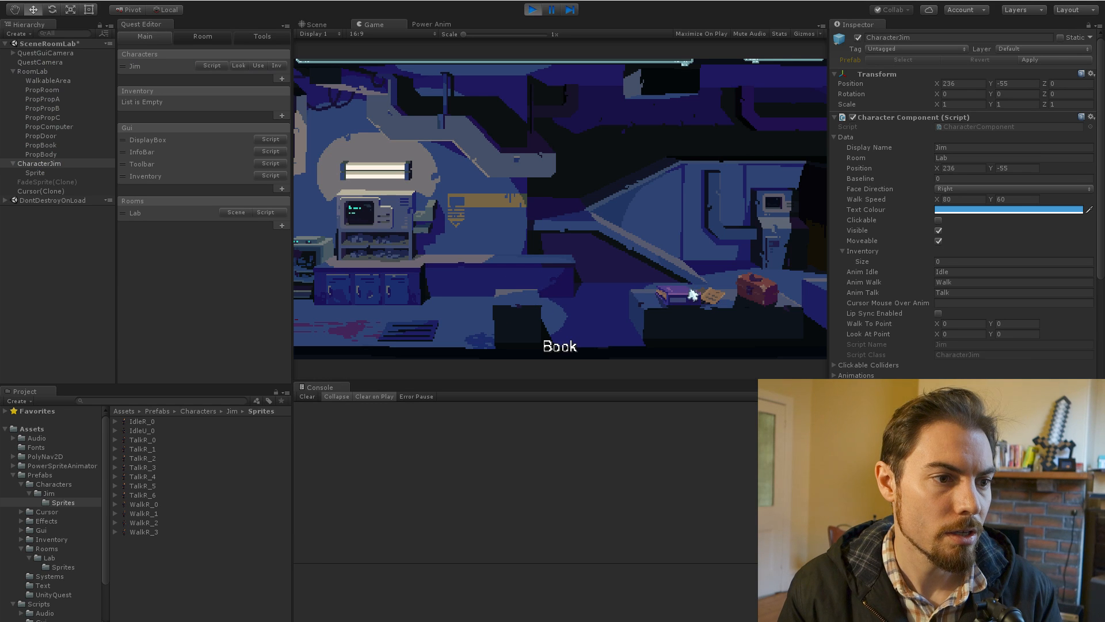
{"action": "left_click", "coordinate": [593, 316]}
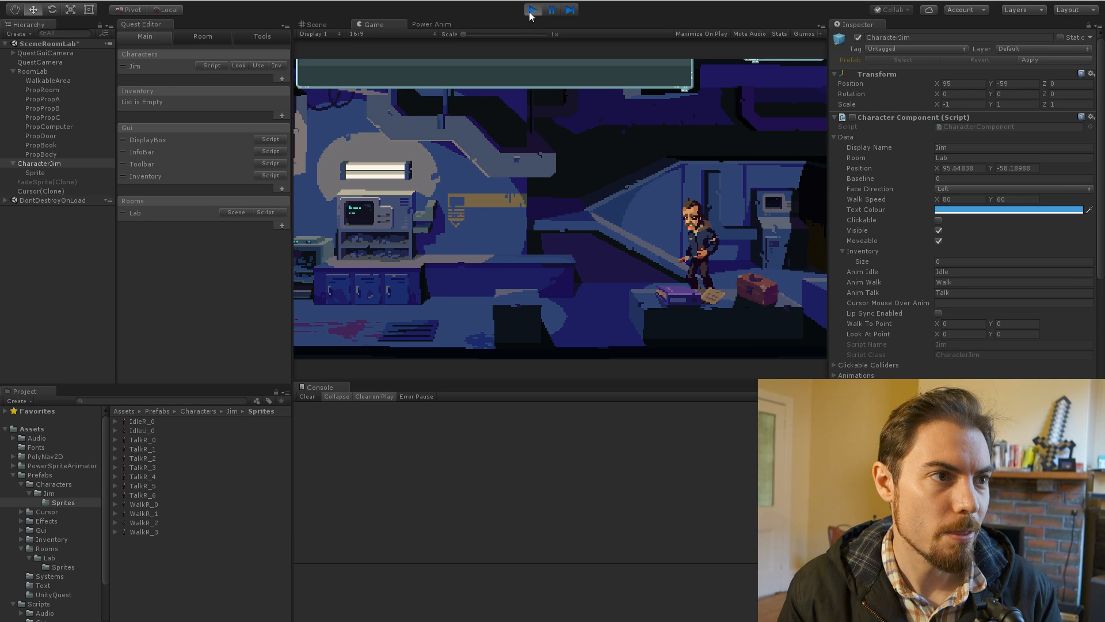
{"action": "left_click", "coordinate": [531, 11]}
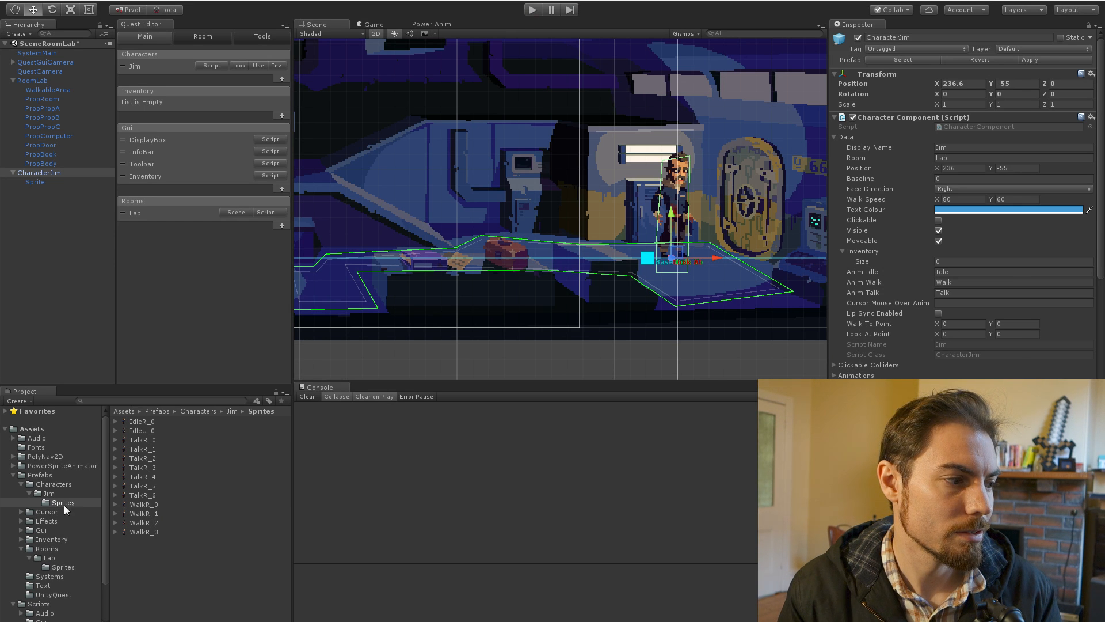
Step: Open Jim's WalkR animation in Power Anim and enable looping for it
{"action": "left_click", "coordinate": [59, 493]}
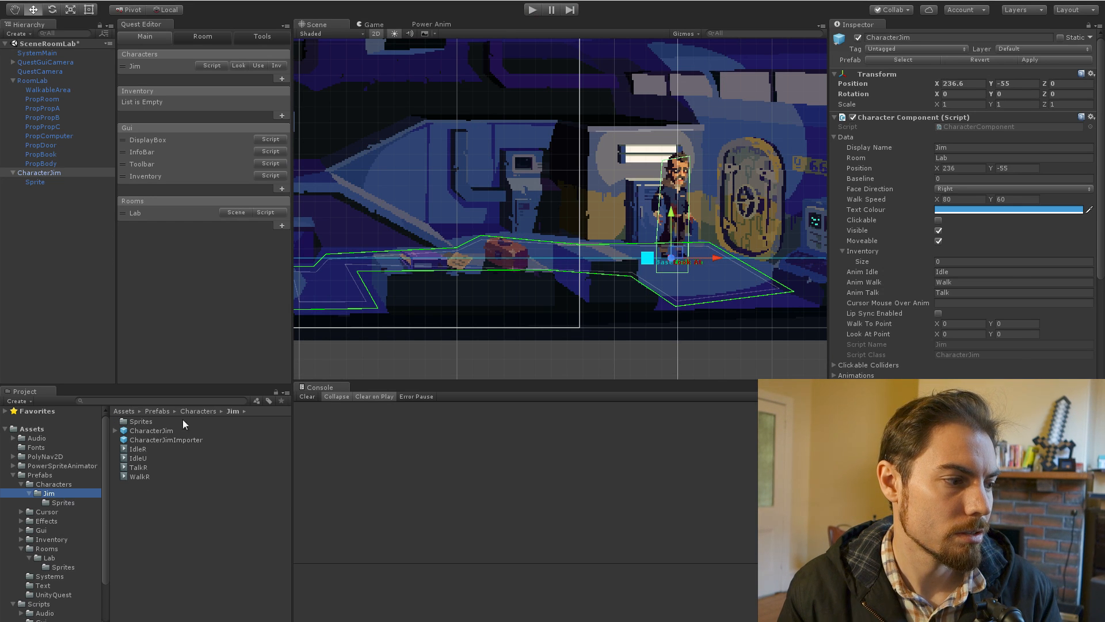
{"action": "left_click", "coordinate": [432, 24]}
{"action": "left_click", "coordinate": [373, 25]}
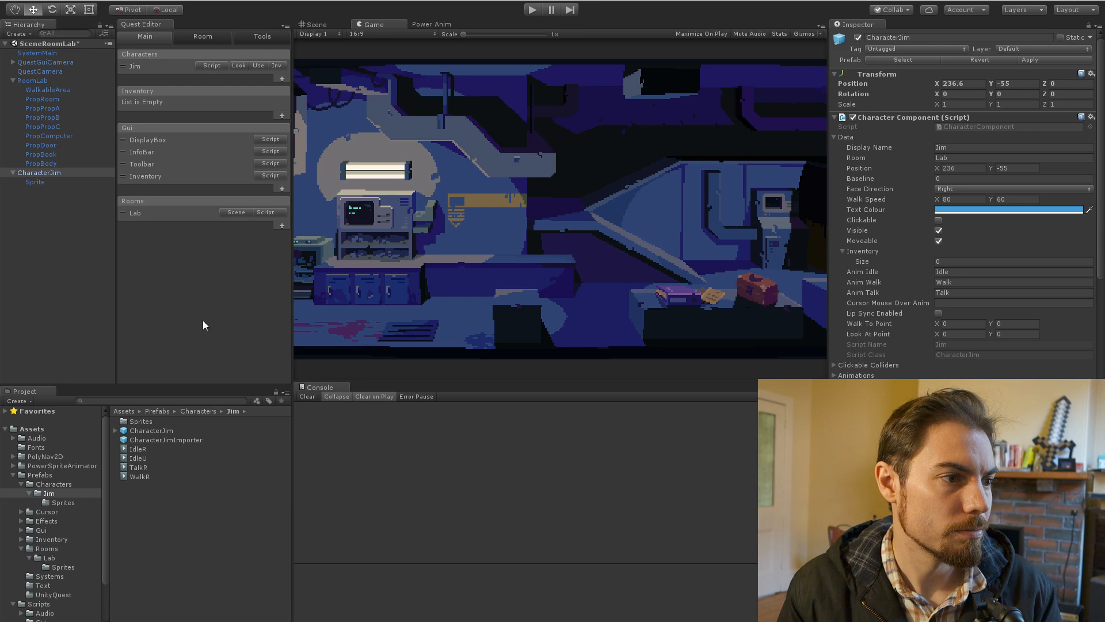
{"action": "left_click", "coordinate": [139, 477]}
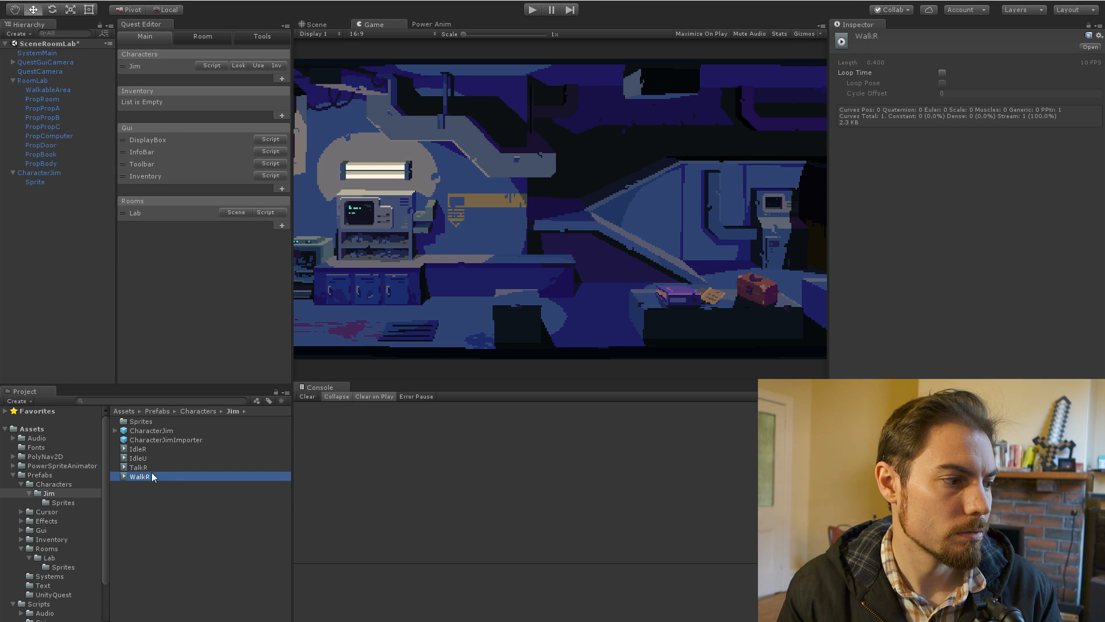
{"action": "left_click", "coordinate": [431, 25]}
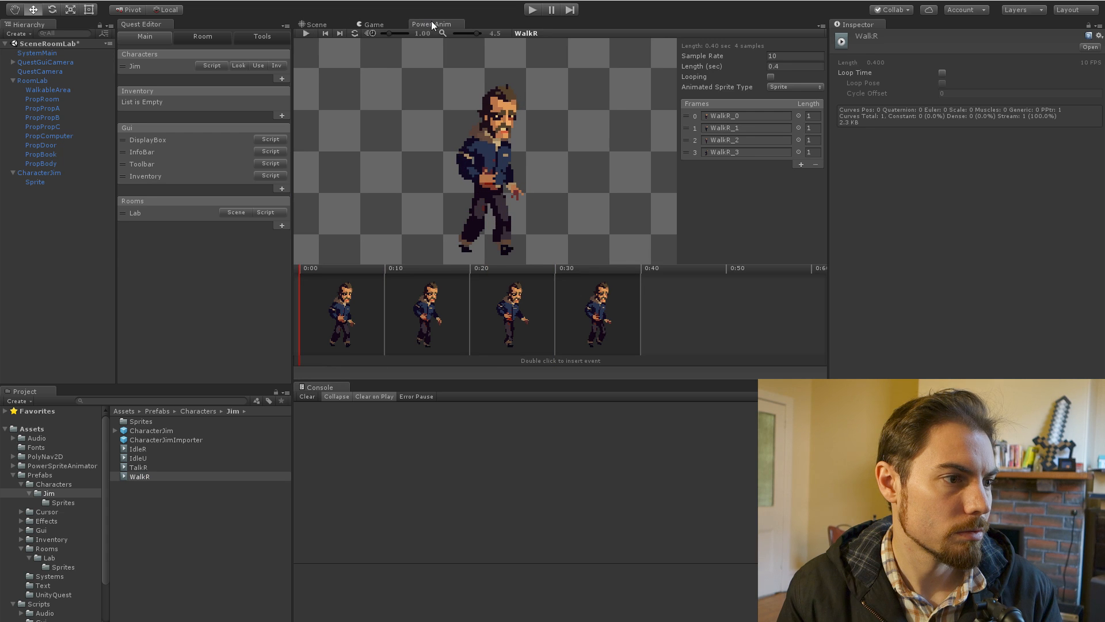
{"action": "left_click", "coordinate": [771, 77]}
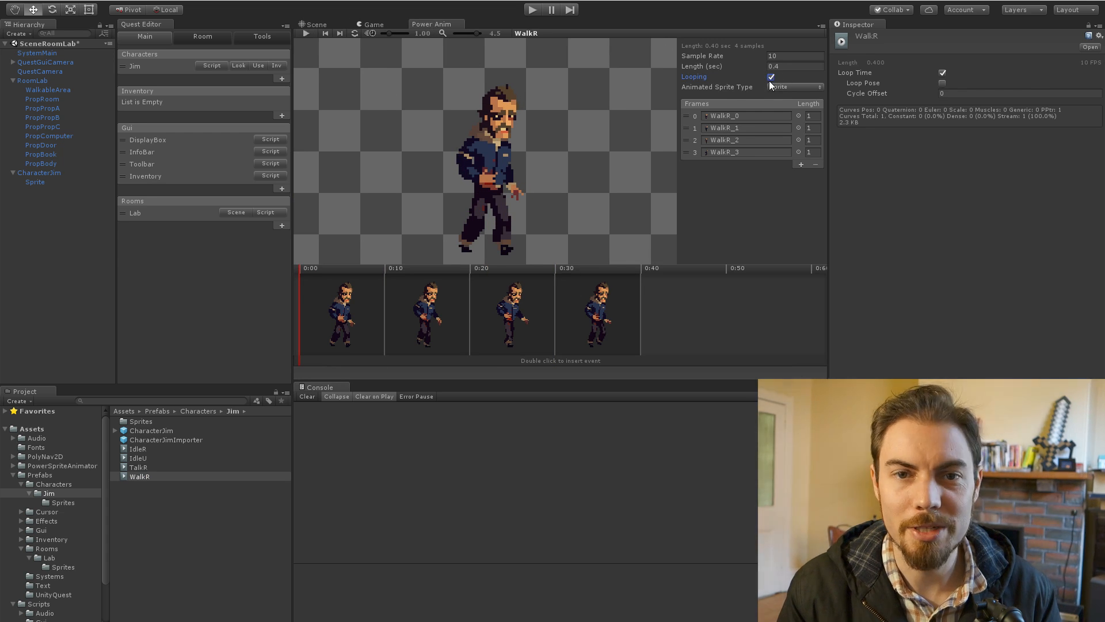
Step: Enable looping for Jim's TalkR animation and clear the asset selection
{"action": "left_click", "coordinate": [147, 467]}
{"action": "left_click", "coordinate": [772, 78]}
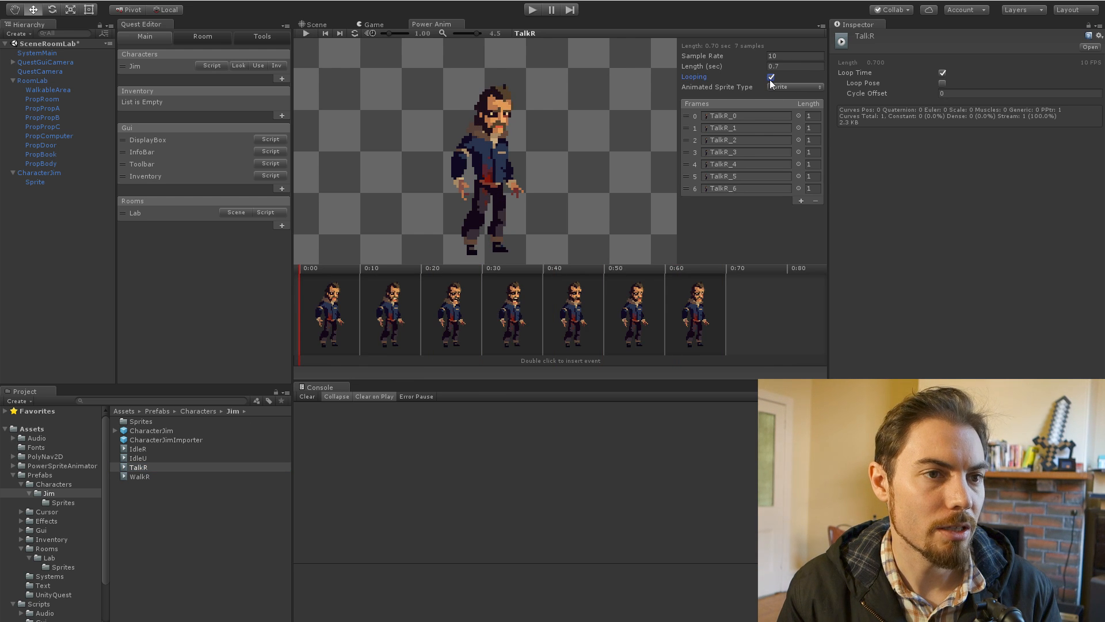
{"action": "left_click", "coordinate": [223, 524]}
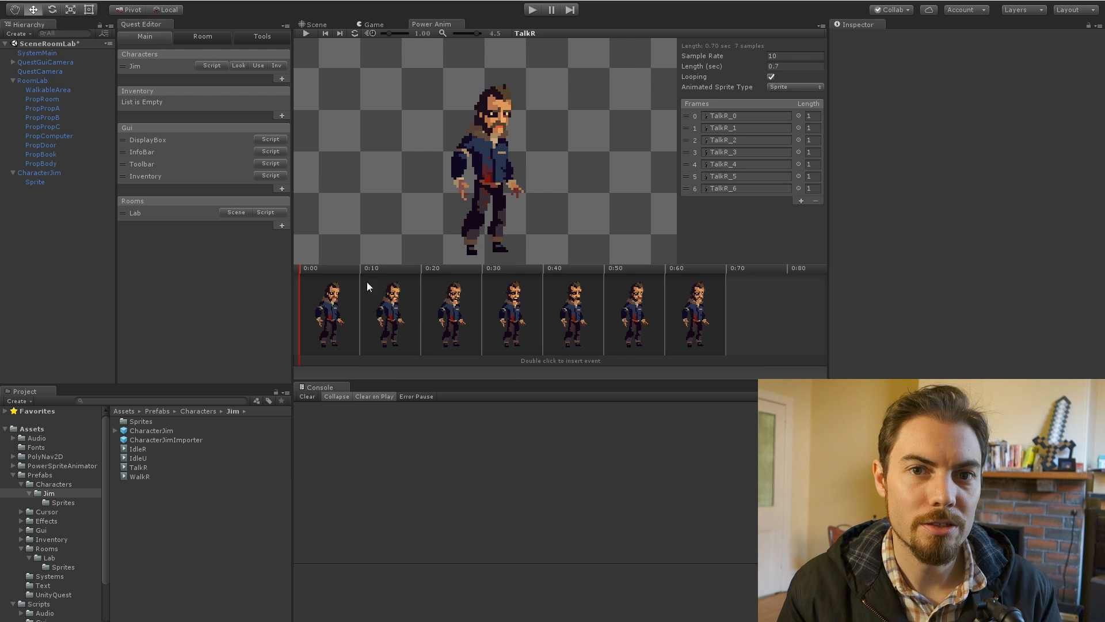
Step: Show the whole lab background in the Scene view and select the Lab room
{"action": "left_click", "coordinate": [315, 25]}
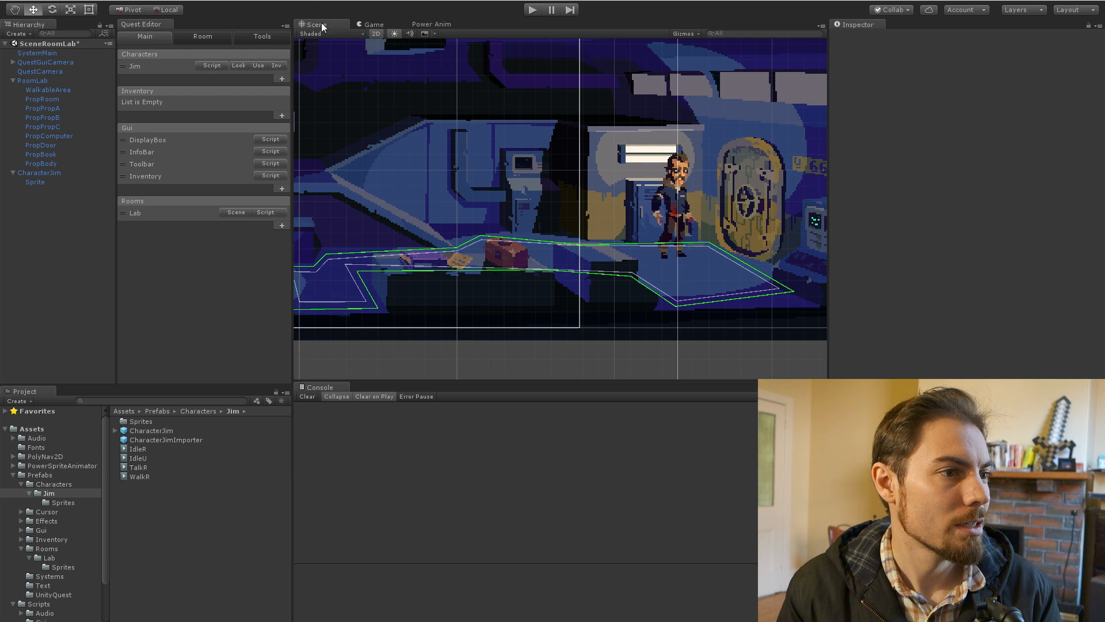
{"action": "scroll", "coordinate": [423, 263], "scroll_direction": "down", "scroll_amount": 11}
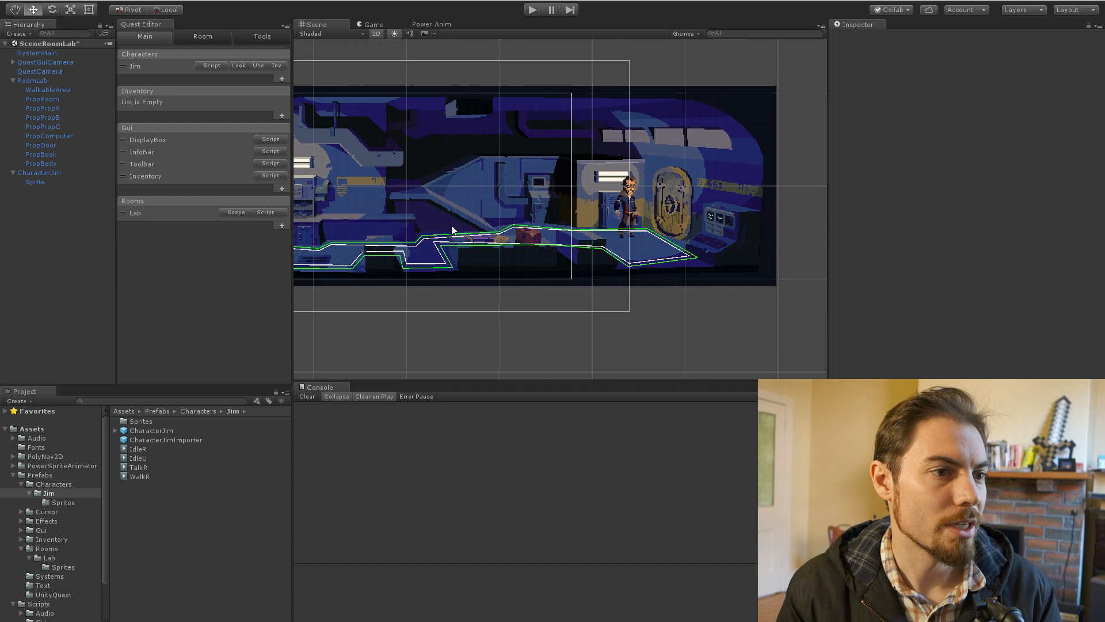
{"action": "middle_click_drag", "start_coordinate": [453, 228], "coordinate": [599, 248]}
{"action": "scroll", "coordinate": [596, 246], "scroll_direction": "down", "scroll_amount": 5}
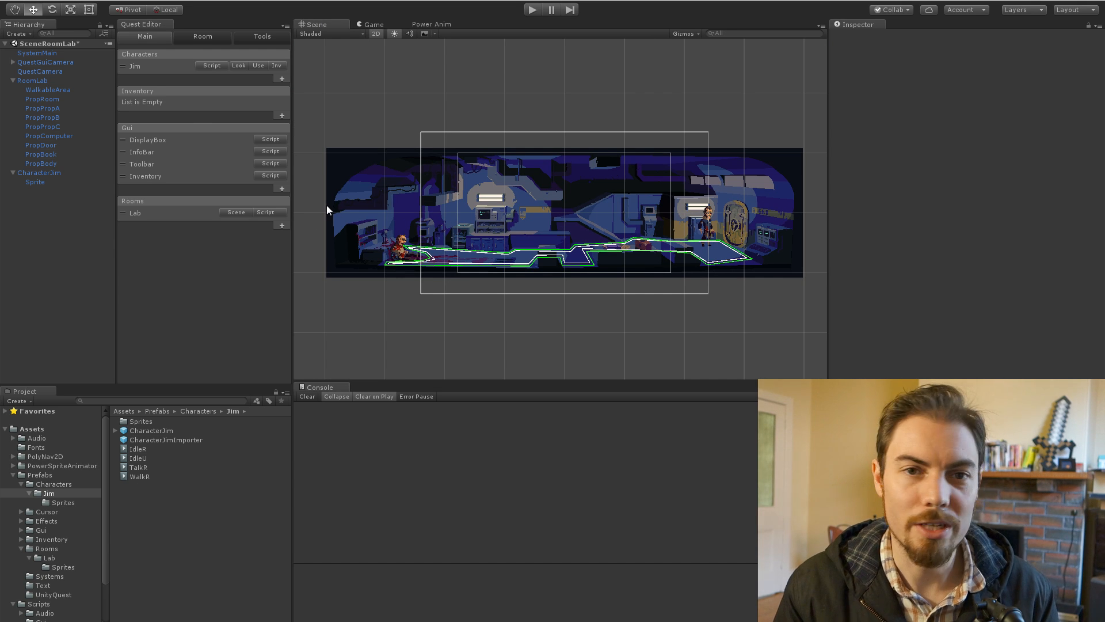
{"action": "left_click", "coordinate": [160, 214]}
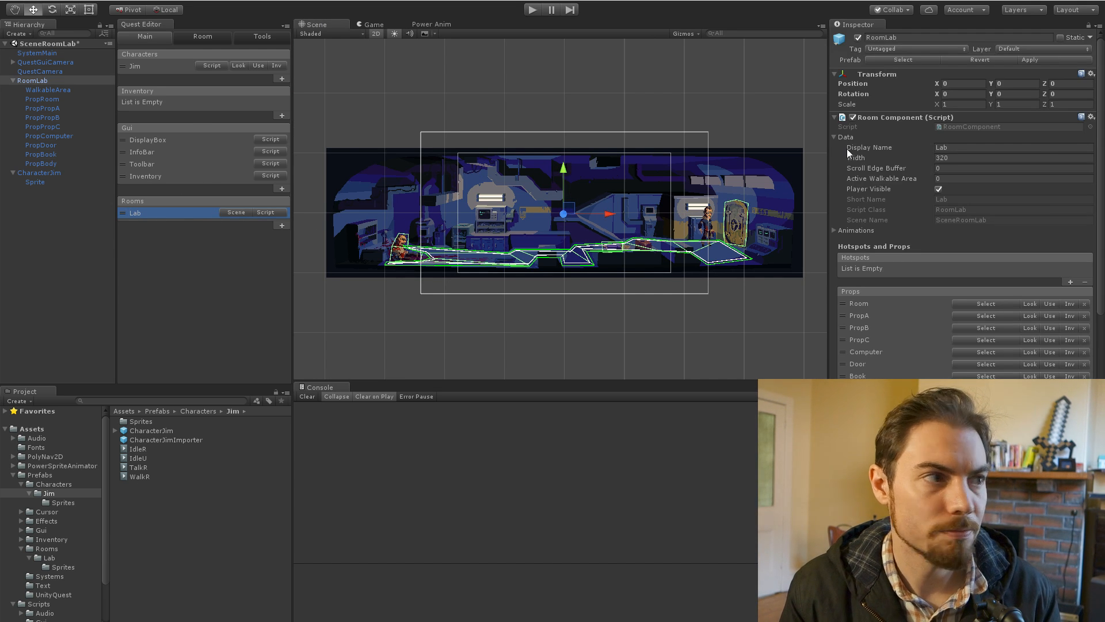
Step: Check the full room artwork on frame 1 in Aseprite, and set the Lab room's width to 796 in Unity
{"action": "left_click", "coordinate": [961, 159]}
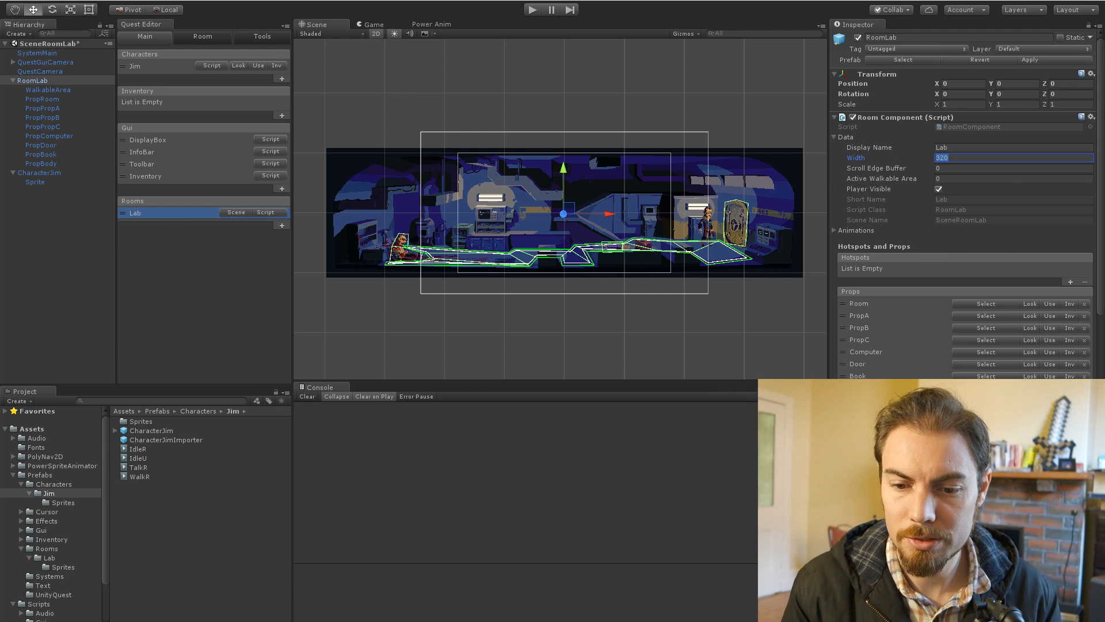
{"action": "left_click", "coordinate": [958, 158]}
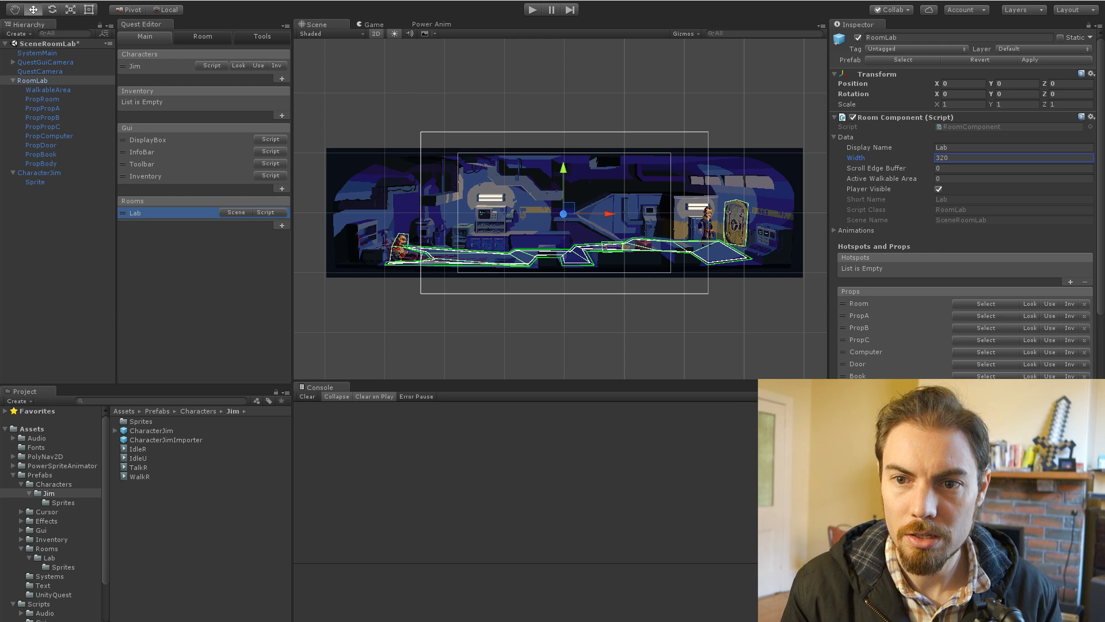
{"action": "key", "text": "alt+Tab"}
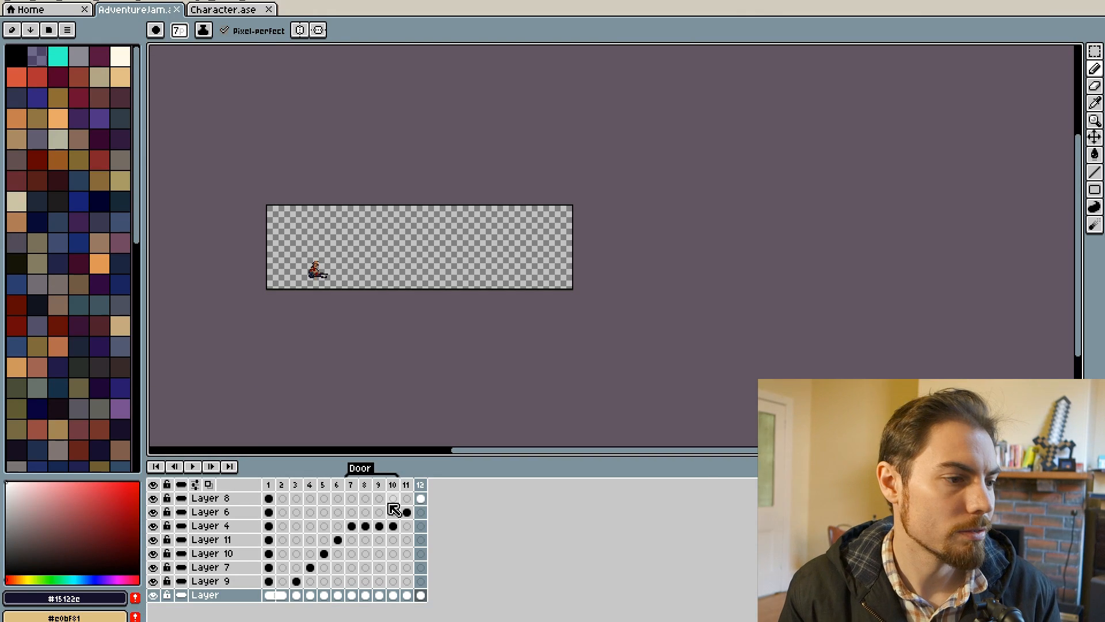
{"action": "left_click", "coordinate": [269, 485]}
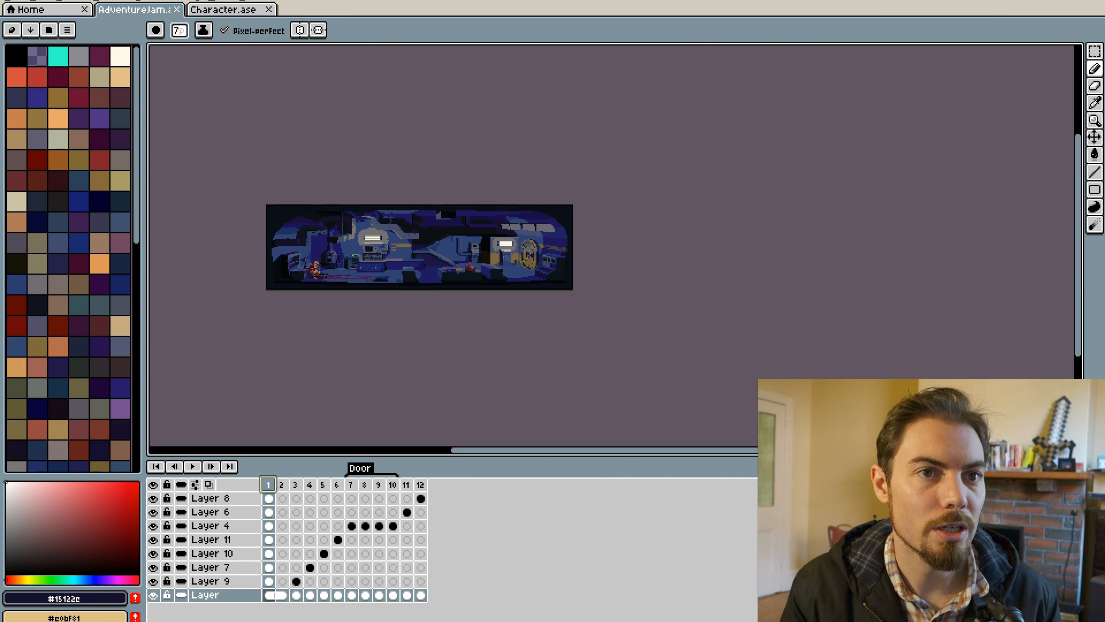
{"action": "key", "text": "alt+Tab"}
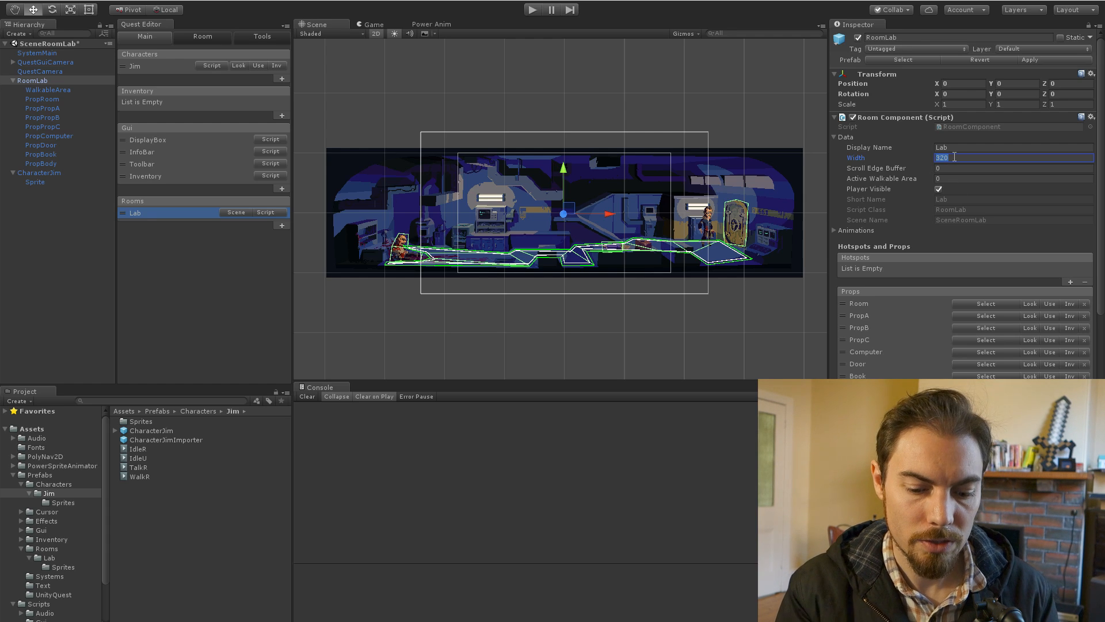
{"action": "type", "text": "796"}
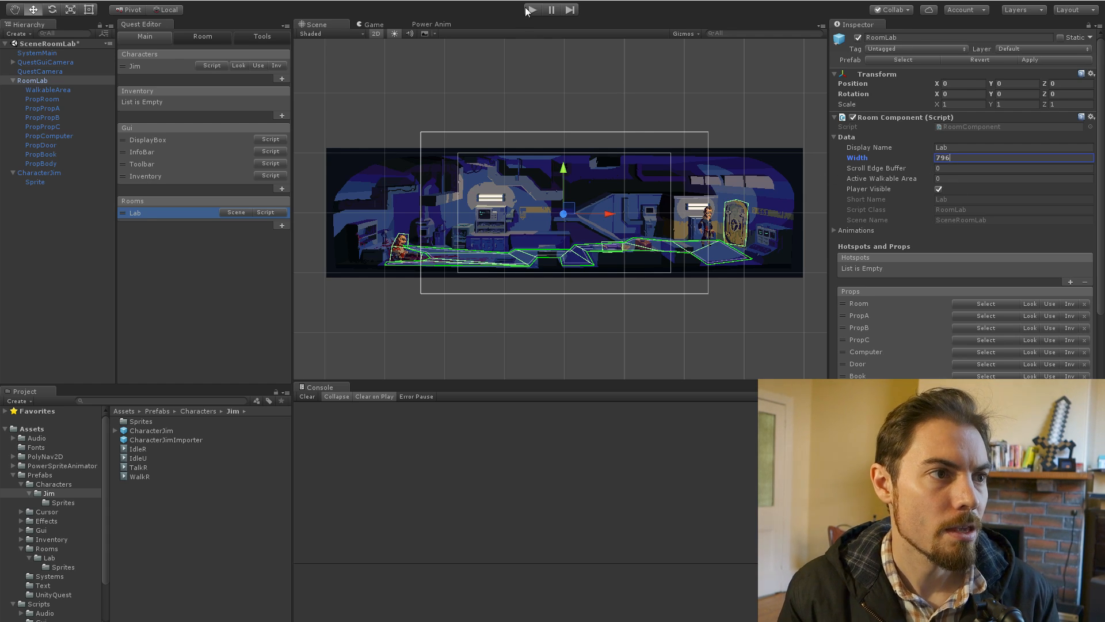
Step: Run the game and walk Jim back and forth near the vault door to test the camera scrolling
{"action": "left_click", "coordinate": [529, 10]}
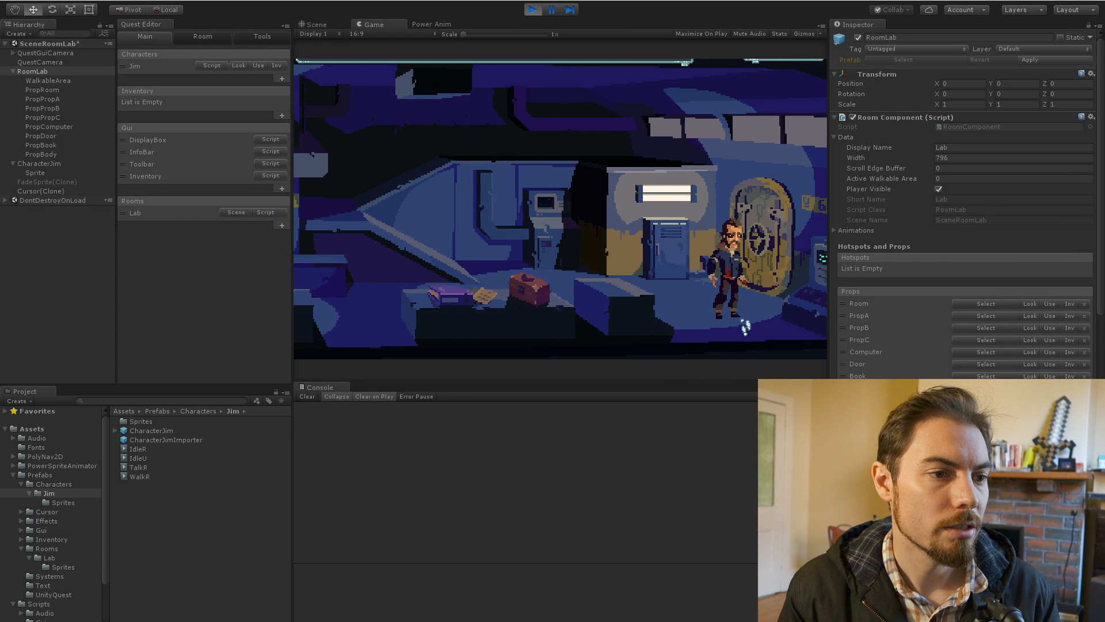
{"action": "left_click", "coordinate": [648, 301]}
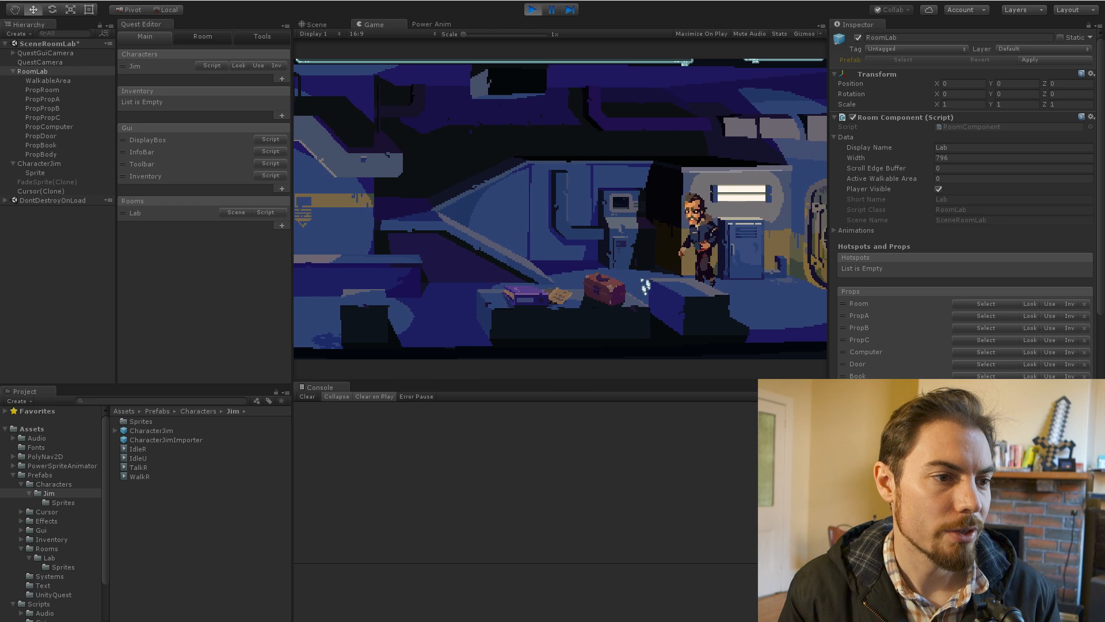
{"action": "left_click", "coordinate": [765, 305]}
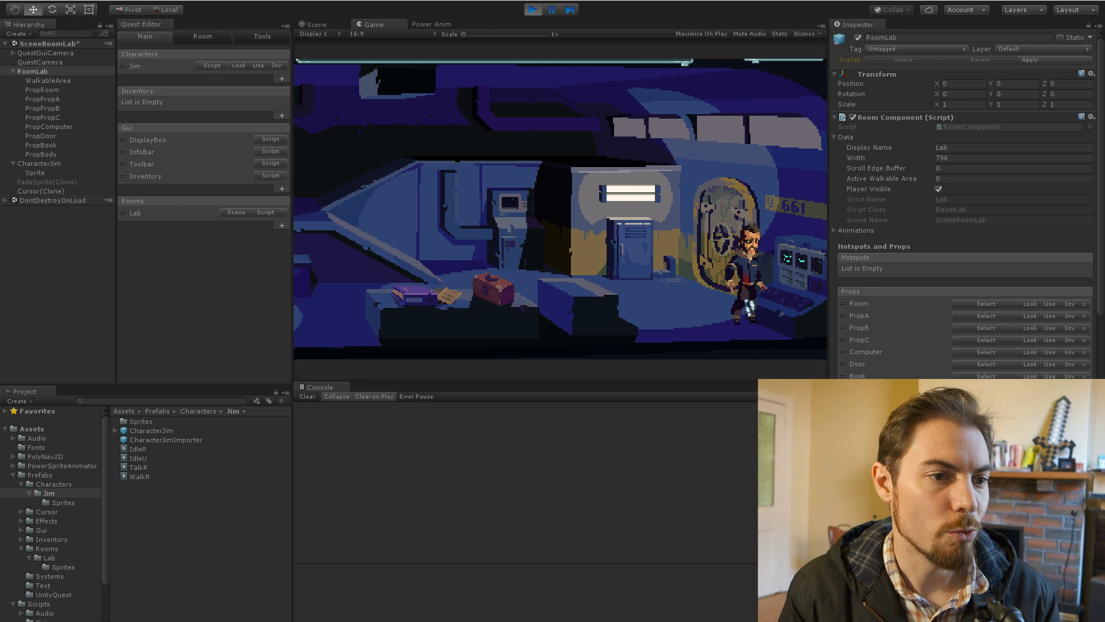
{"action": "left_click", "coordinate": [656, 311]}
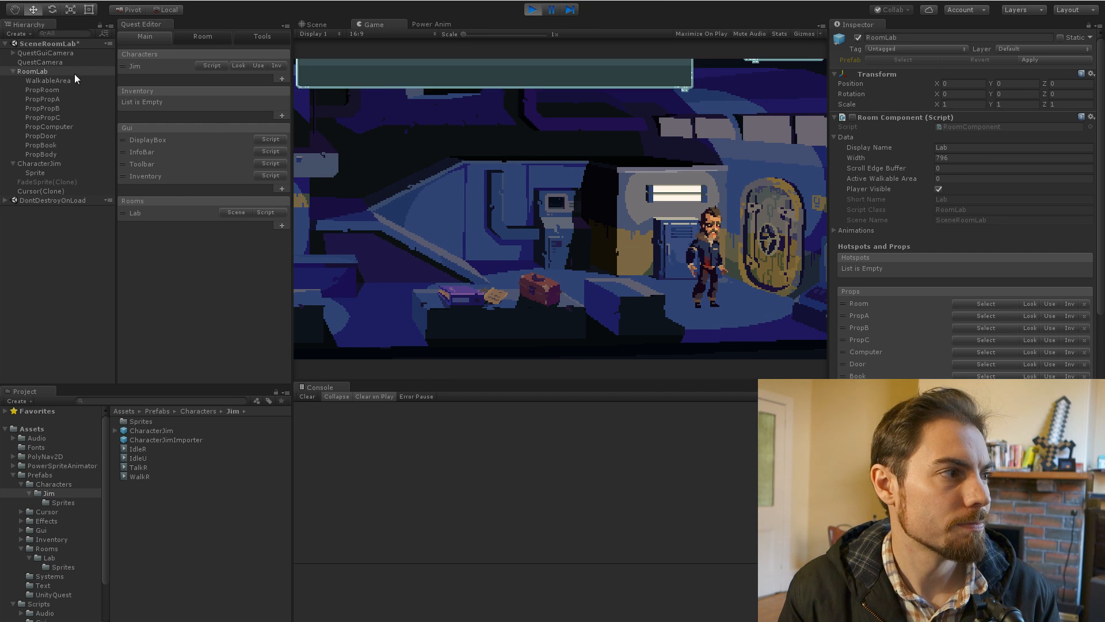
Step: Set the Lab room's Scroll Edge Buffer to 200 and test the camera by walking Jim around the locker area
{"action": "left_click", "coordinate": [958, 167]}
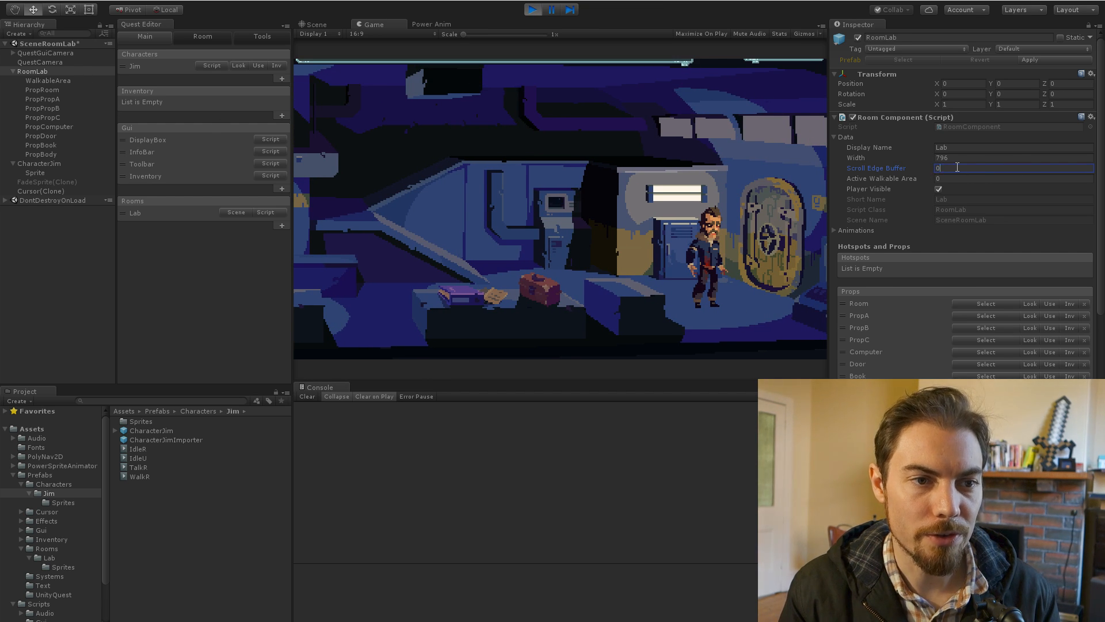
{"action": "type", "text": "200"}
{"action": "key", "text": "Return"}
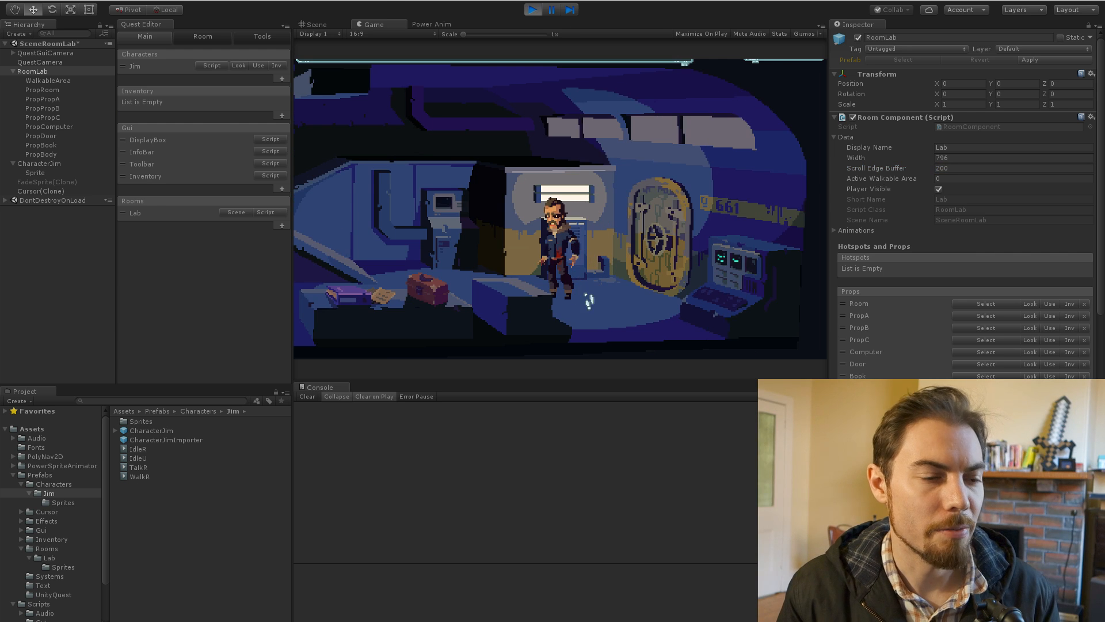
{"action": "left_click", "coordinate": [600, 318]}
{"action": "left_click", "coordinate": [530, 298]}
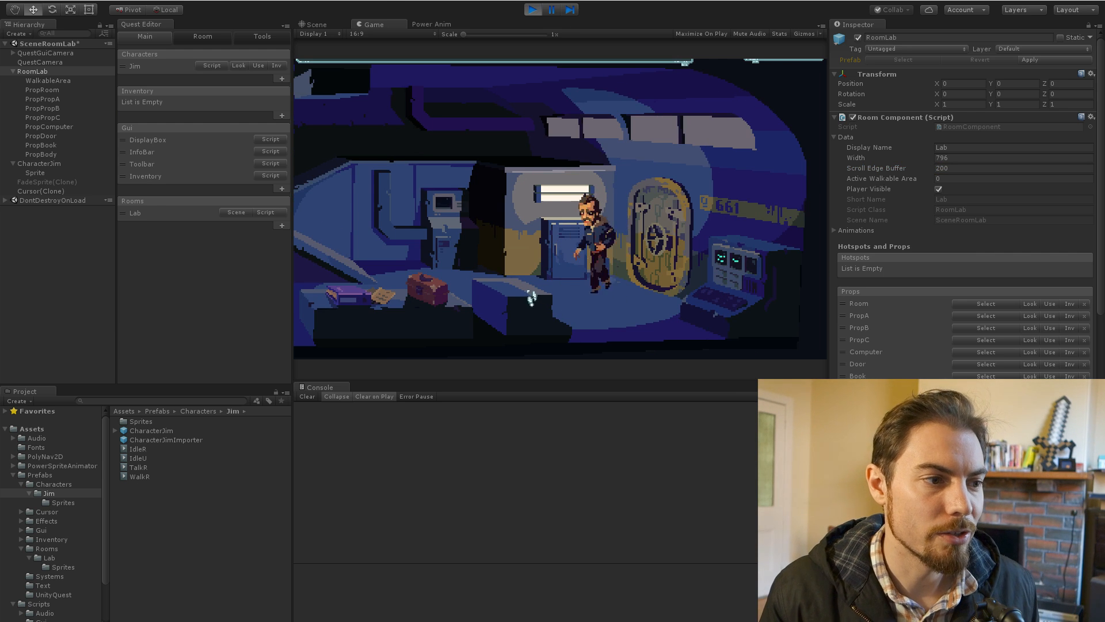
{"action": "left_click", "coordinate": [580, 294]}
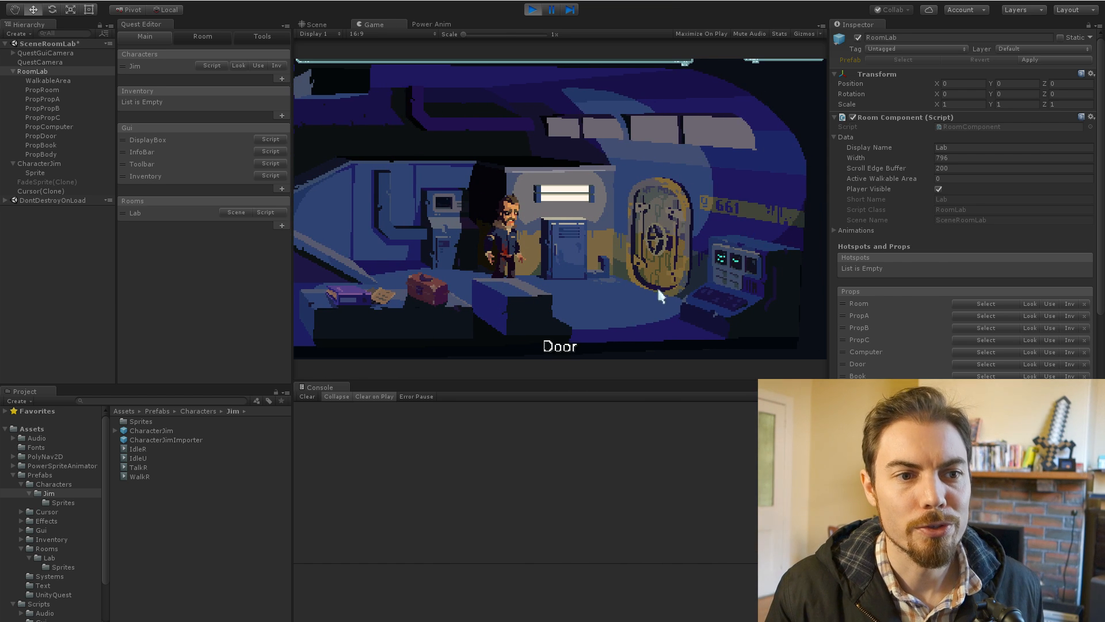
{"action": "left_click", "coordinate": [582, 299]}
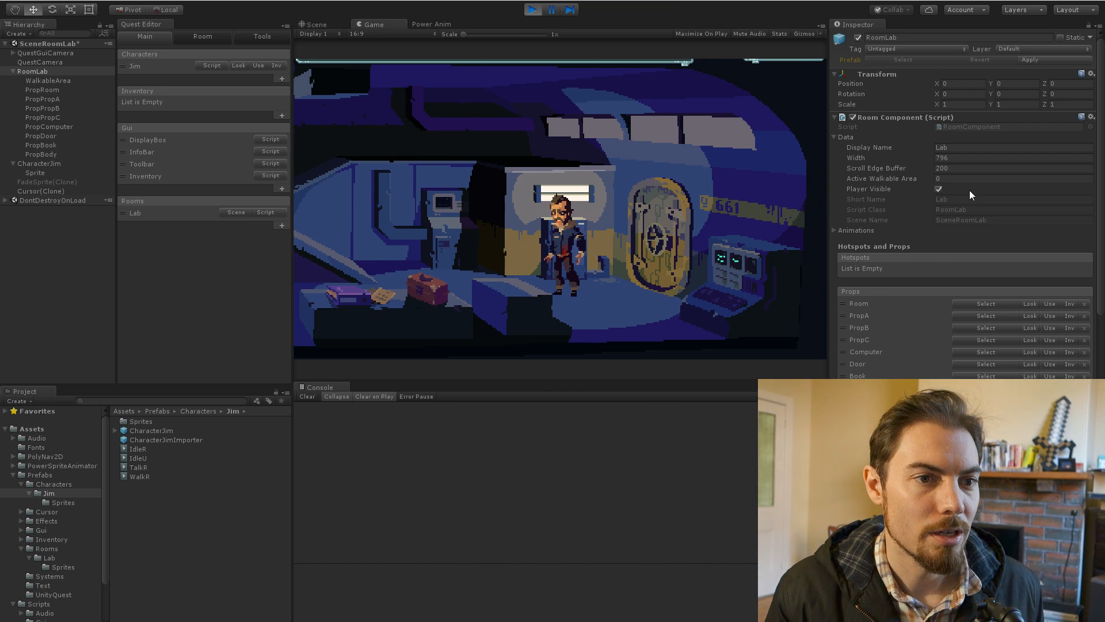
Step: Vary the Scroll Edge Buffer while the game runs, and set it back to 200
{"action": "left_click_drag", "start_coordinate": [889, 168], "coordinate": [104, 190]}
{"action": "left_click_drag", "start_coordinate": [904, 169], "coordinate": [456, 168]}
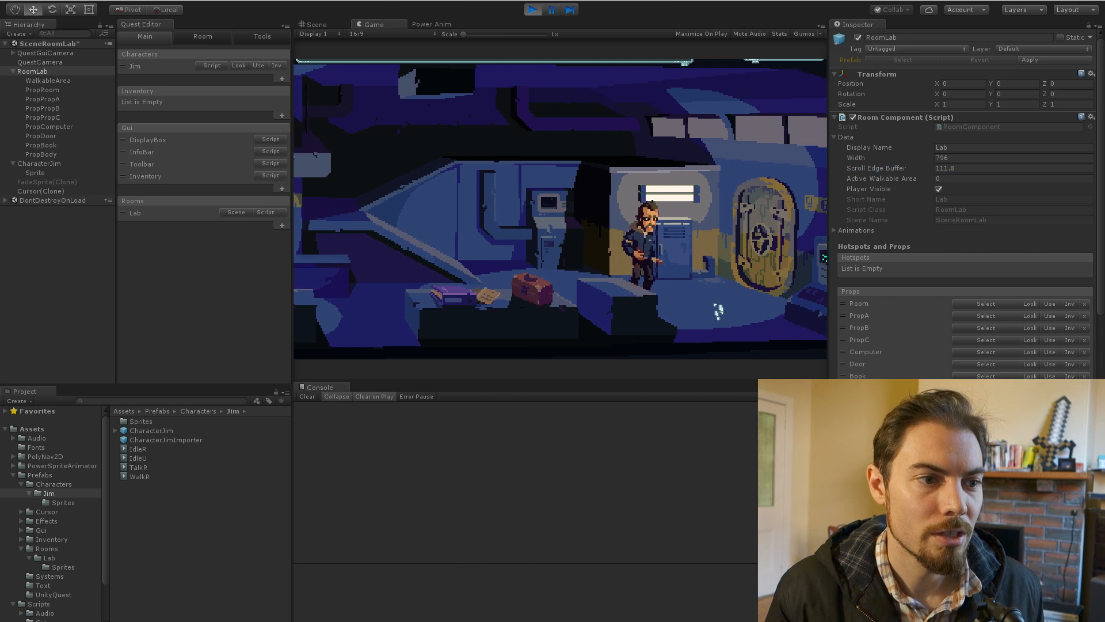
{"action": "left_click", "coordinate": [948, 167]}
{"action": "type", "text": "200"}
{"action": "key", "text": "Return"}
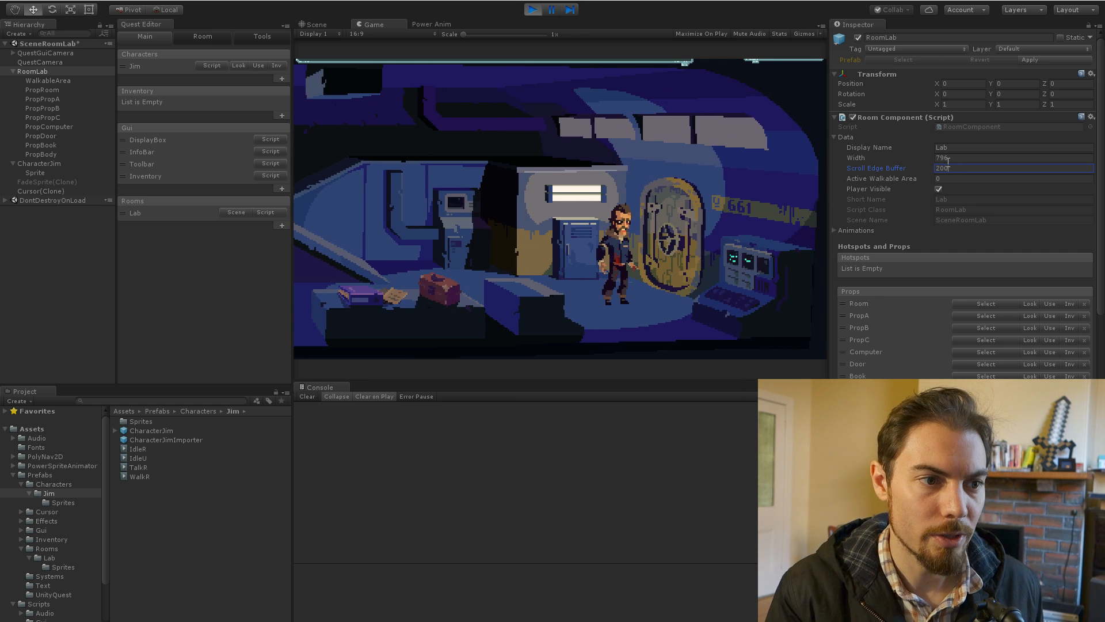
Step: Walk Jim back and forth in front of the locker to test how the camera follows
{"action": "left_click", "coordinate": [585, 306]}
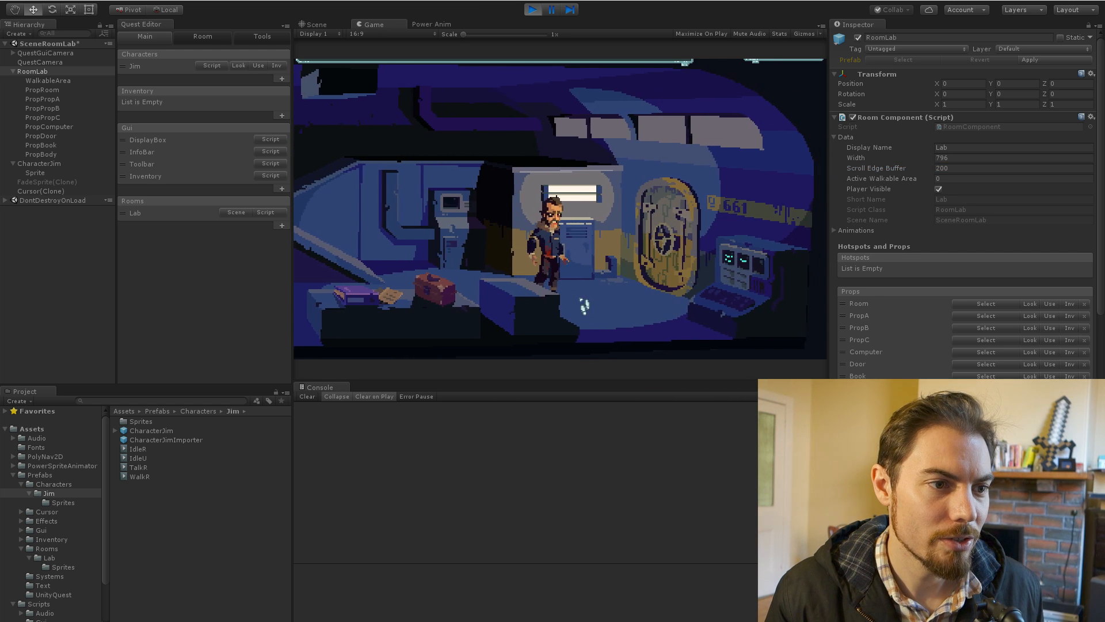
{"action": "left_click", "coordinate": [528, 292]}
{"action": "left_click", "coordinate": [620, 295]}
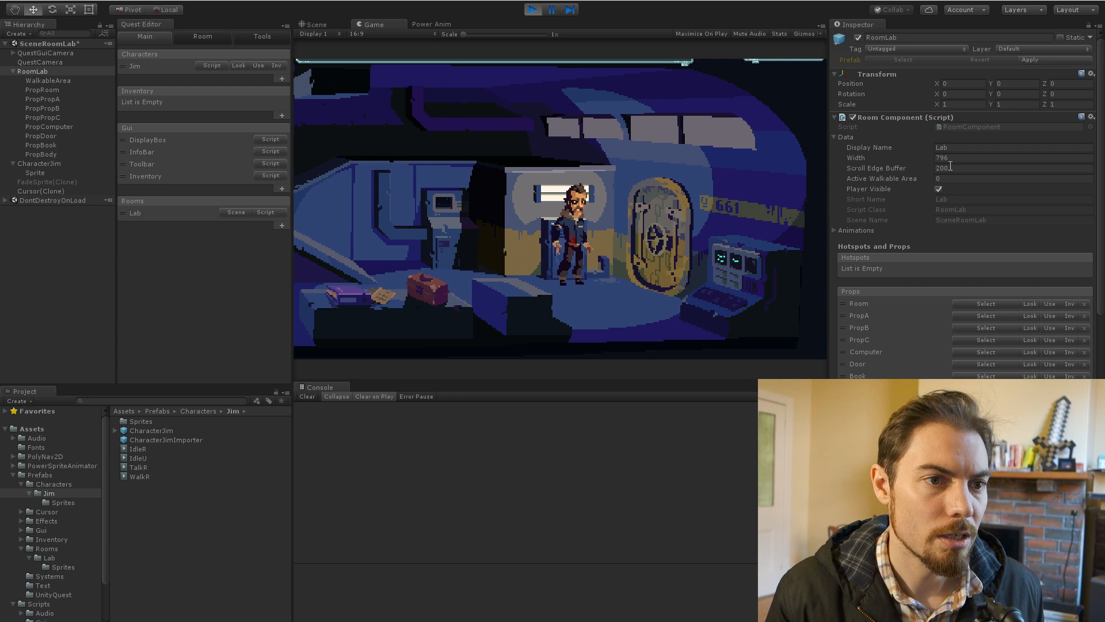
{"action": "left_click", "coordinate": [488, 287]}
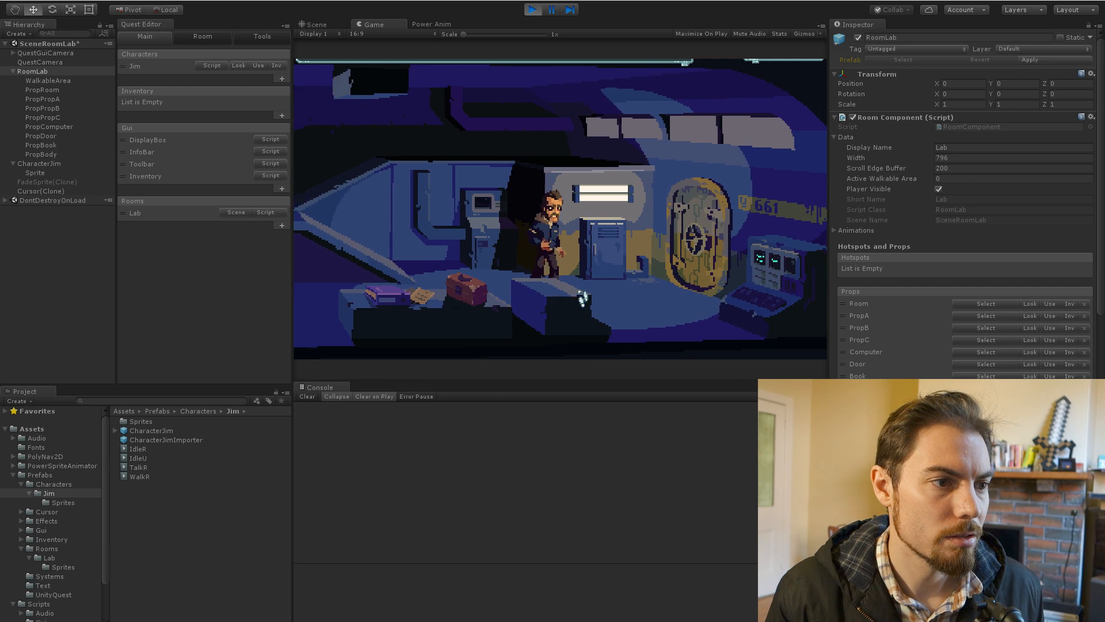
Step: Try a Scroll Edge Buffer of 600 in the running game, and replace it with 300
{"action": "left_click", "coordinate": [966, 169]}
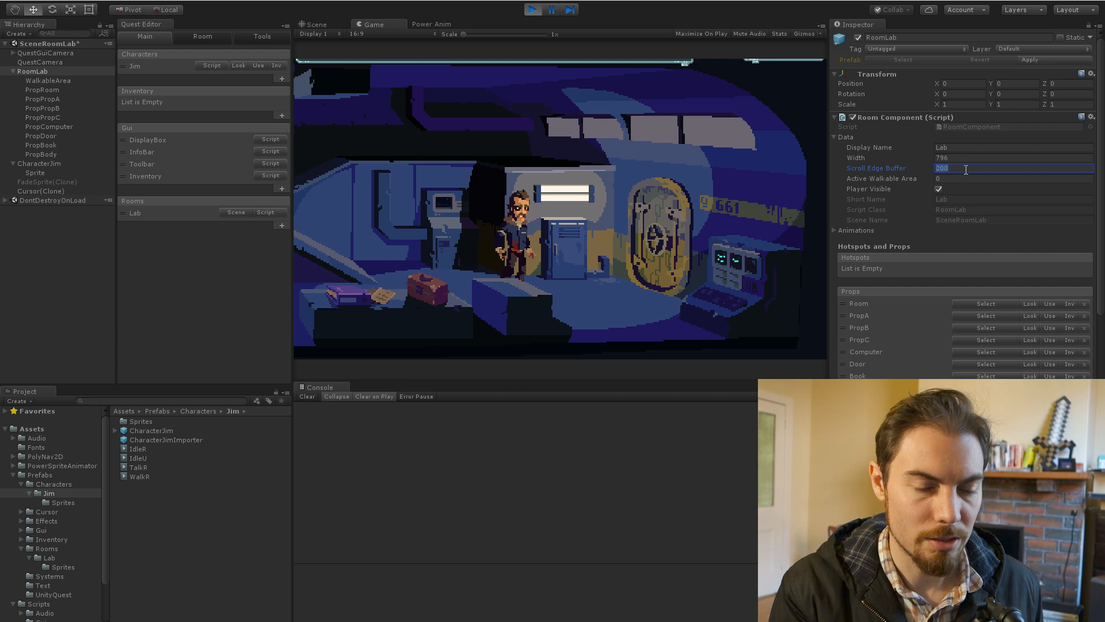
{"action": "type", "text": "600"}
{"action": "key", "text": "BackSpace"}
{"action": "key", "text": "BackSpace"}
{"action": "key", "text": "BackSpace"}
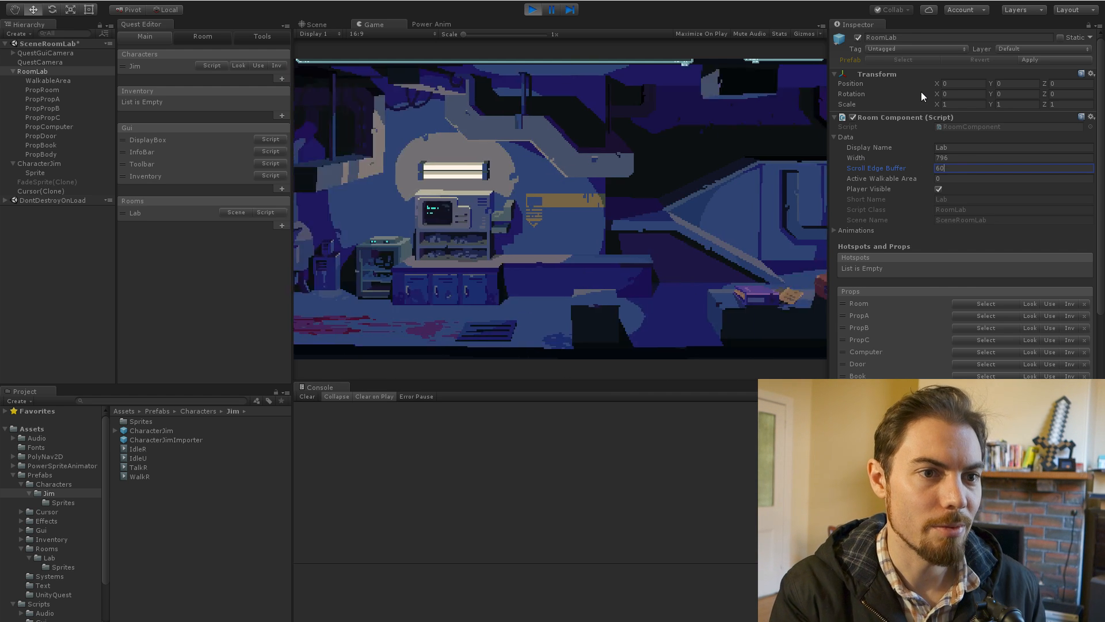
{"action": "type", "text": "300"}
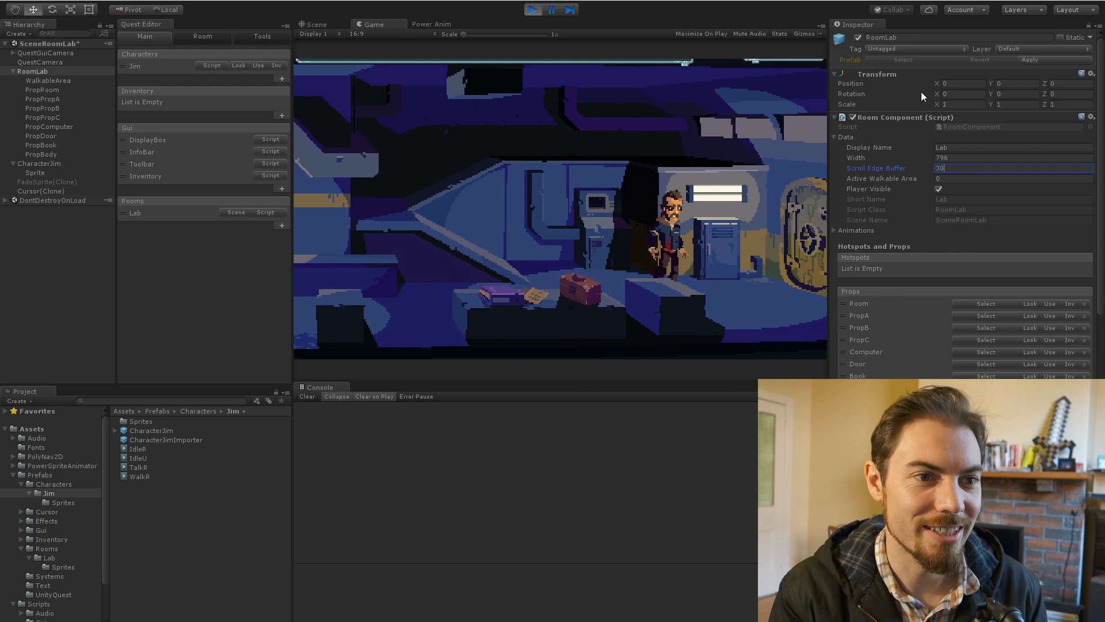
Step: Try a Scroll Edge Buffer of 400, and return it to 300
{"action": "key", "text": "Left"}
{"action": "key", "text": "Left"}
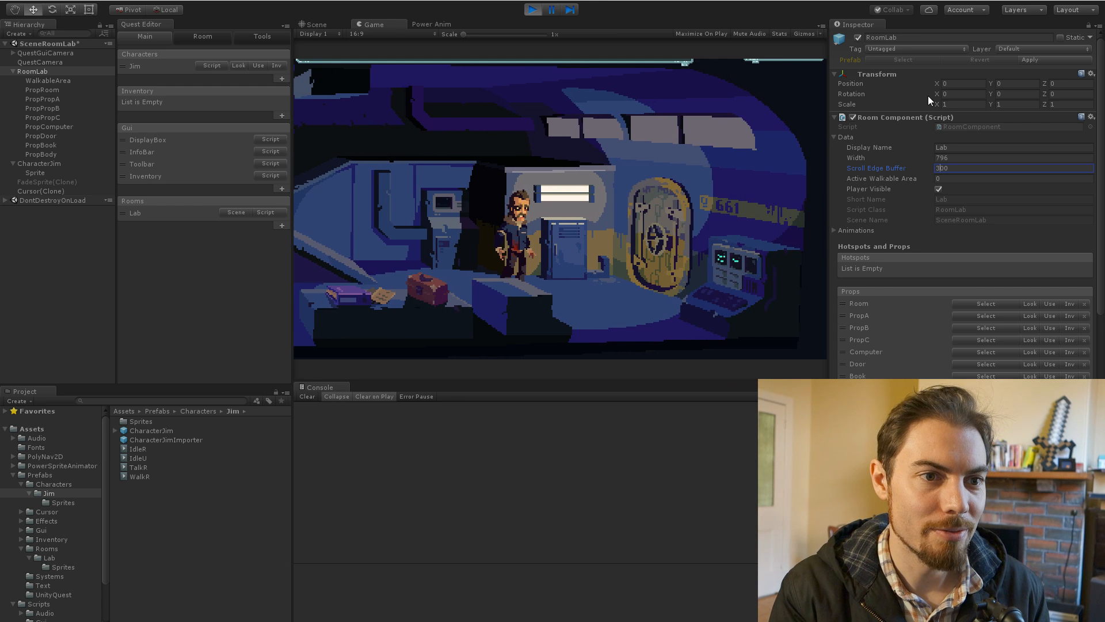
{"action": "key", "text": "shift+Left"}
{"action": "type", "text": "4"}
{"action": "key", "text": "shift+Left"}
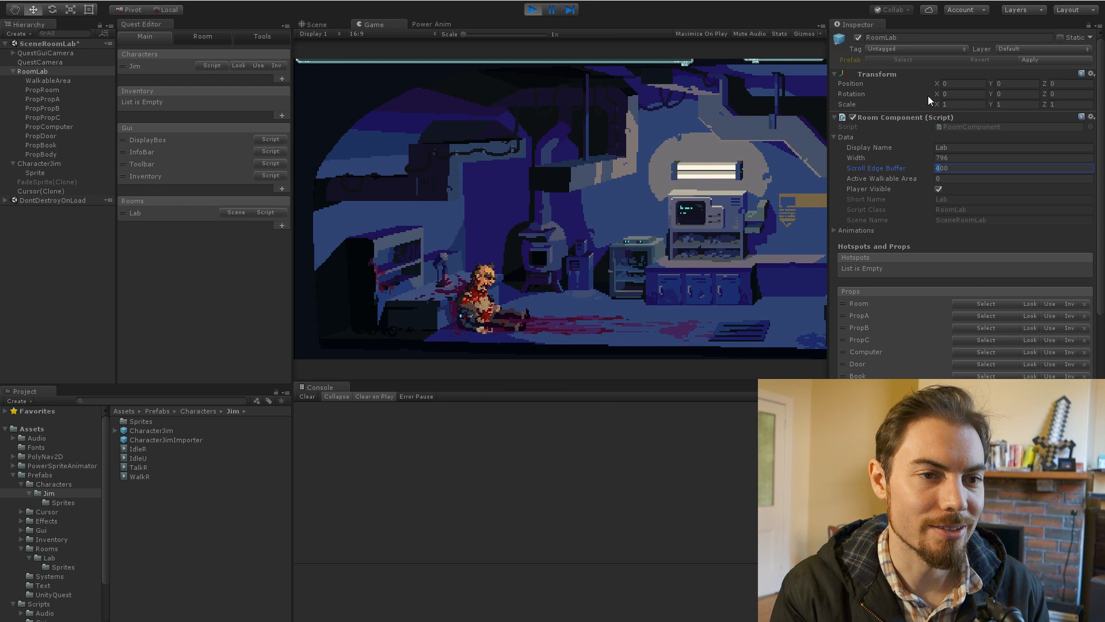
{"action": "type", "text": "3"}
{"action": "key", "text": "shift+Left"}
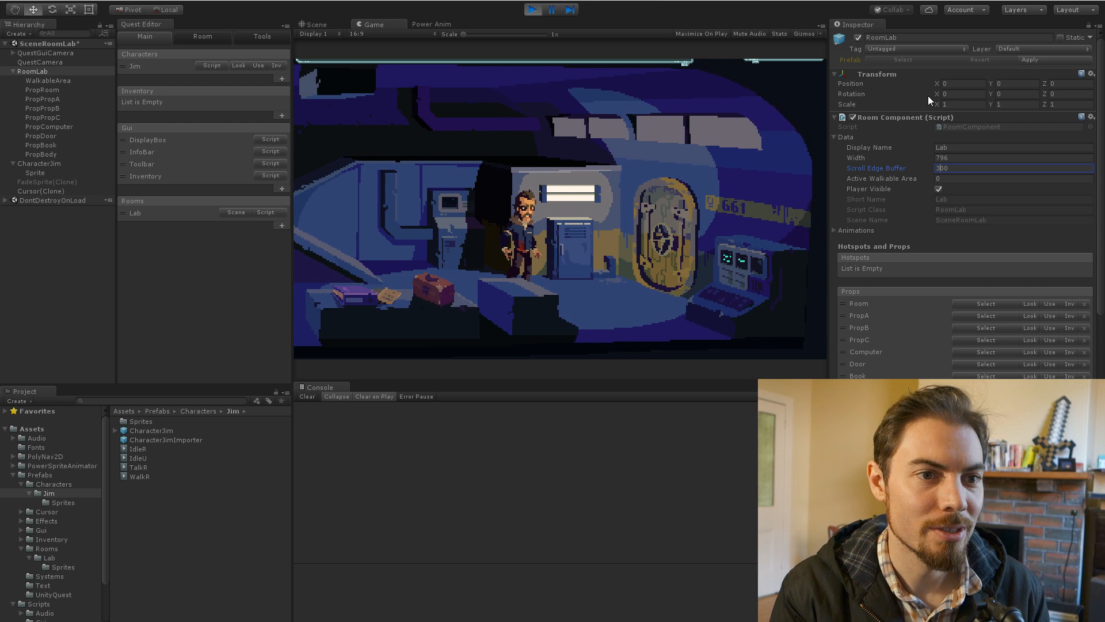
Step: Walk Jim across the lab floor to test the camera with the larger edge buffer
{"action": "left_click", "coordinate": [600, 305]}
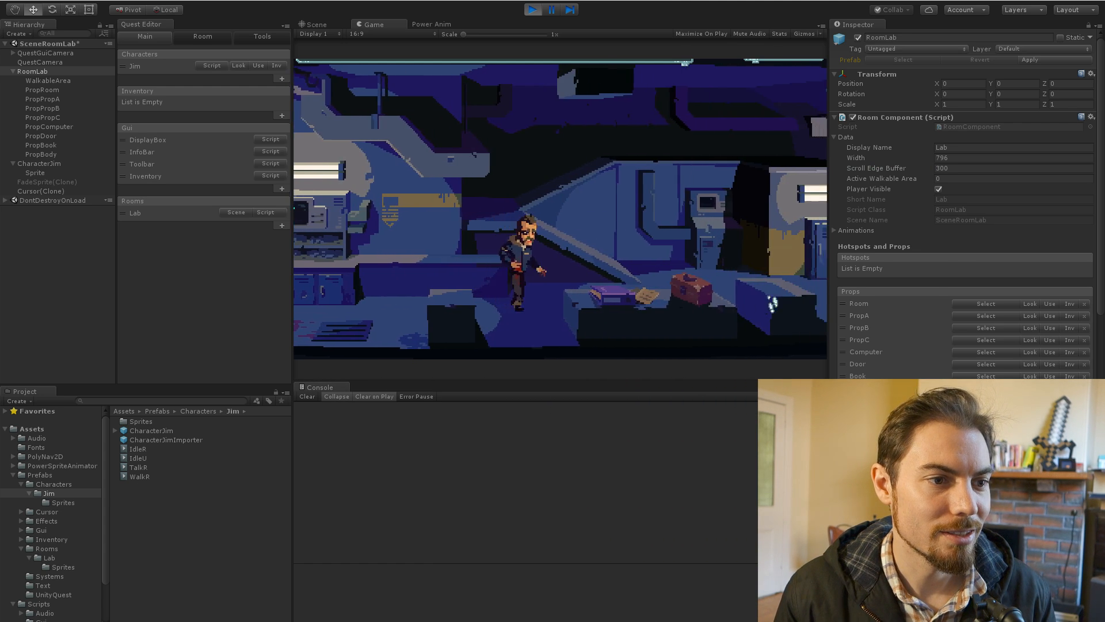
{"action": "left_click", "coordinate": [954, 157]}
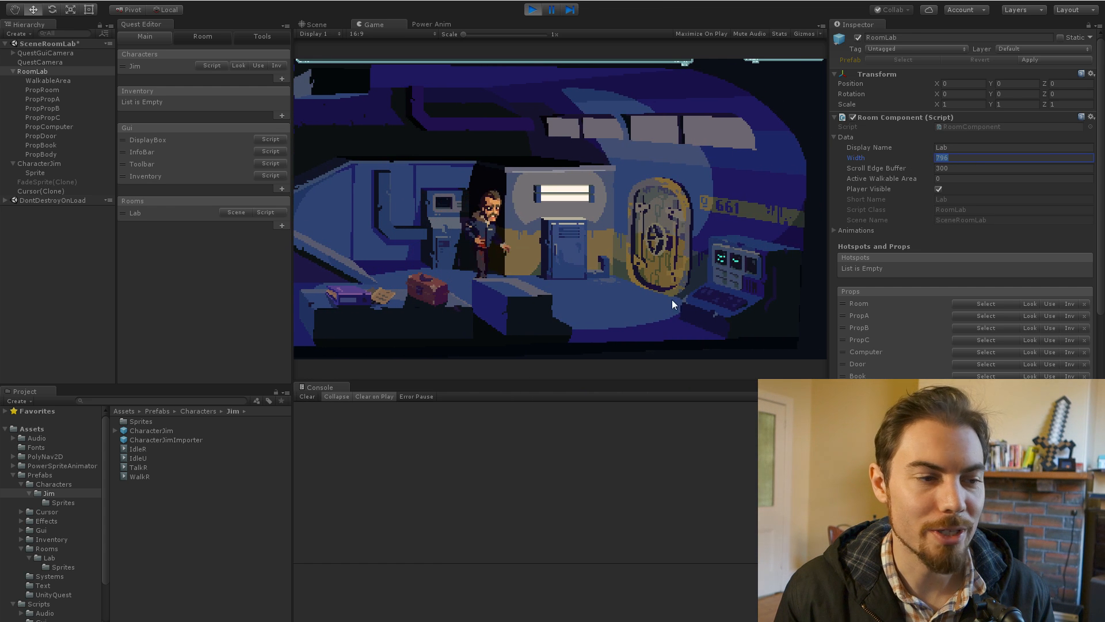
{"action": "left_click", "coordinate": [501, 320]}
Step: Set the Scroll Edge Buffer to 150 and test the scrolling by walking Jim back and forth
{"action": "left_click", "coordinate": [961, 168]}
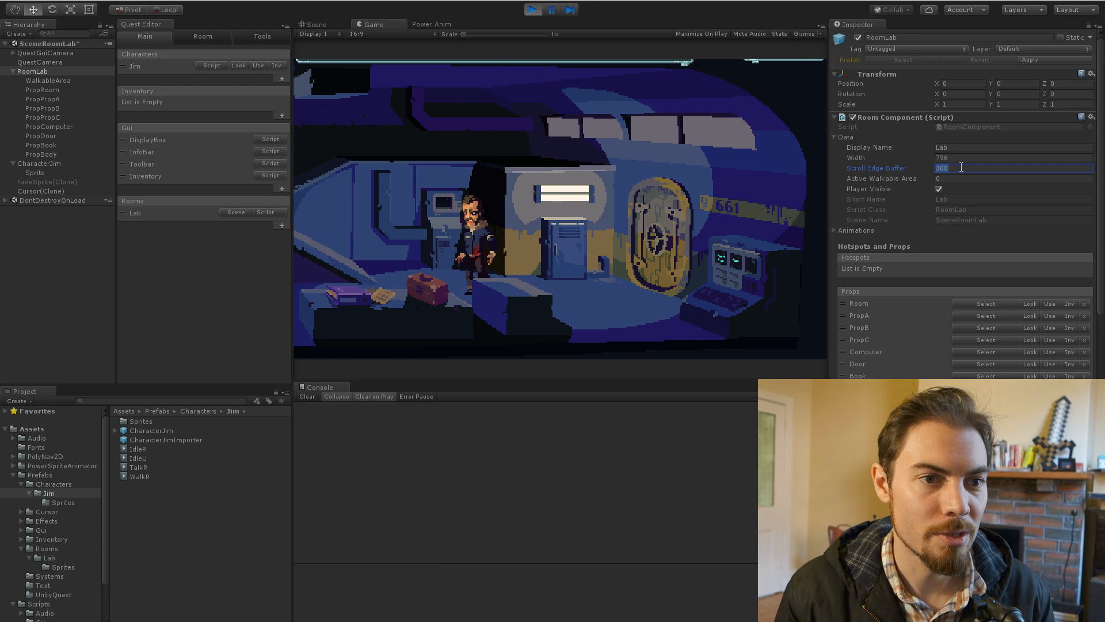
{"action": "type", "text": "150"}
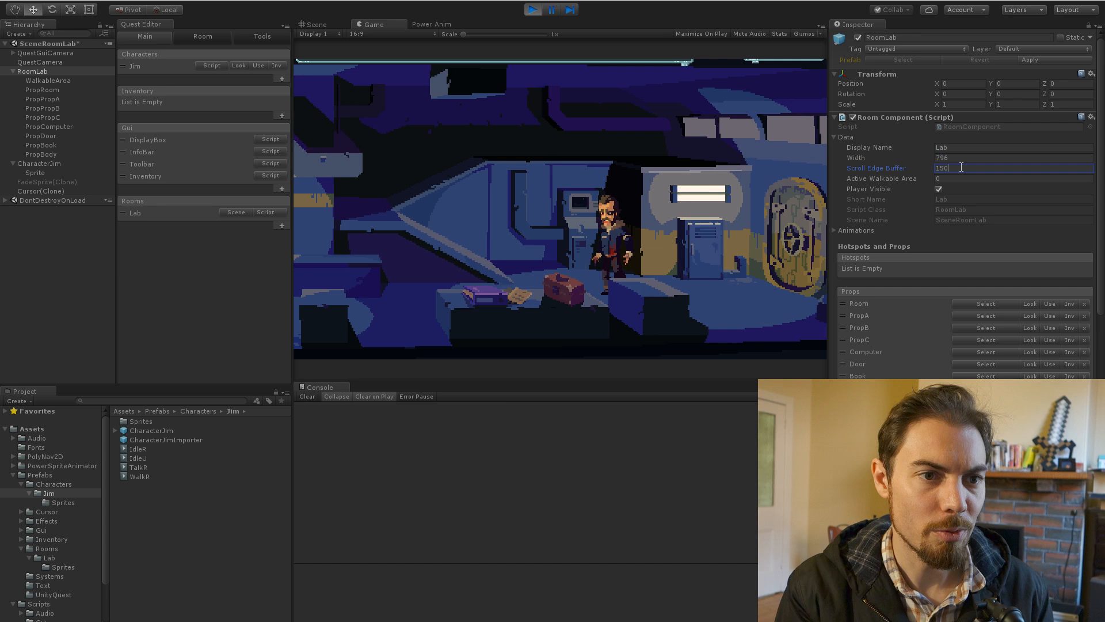
{"action": "left_click", "coordinate": [737, 268]}
{"action": "left_click", "coordinate": [515, 306]}
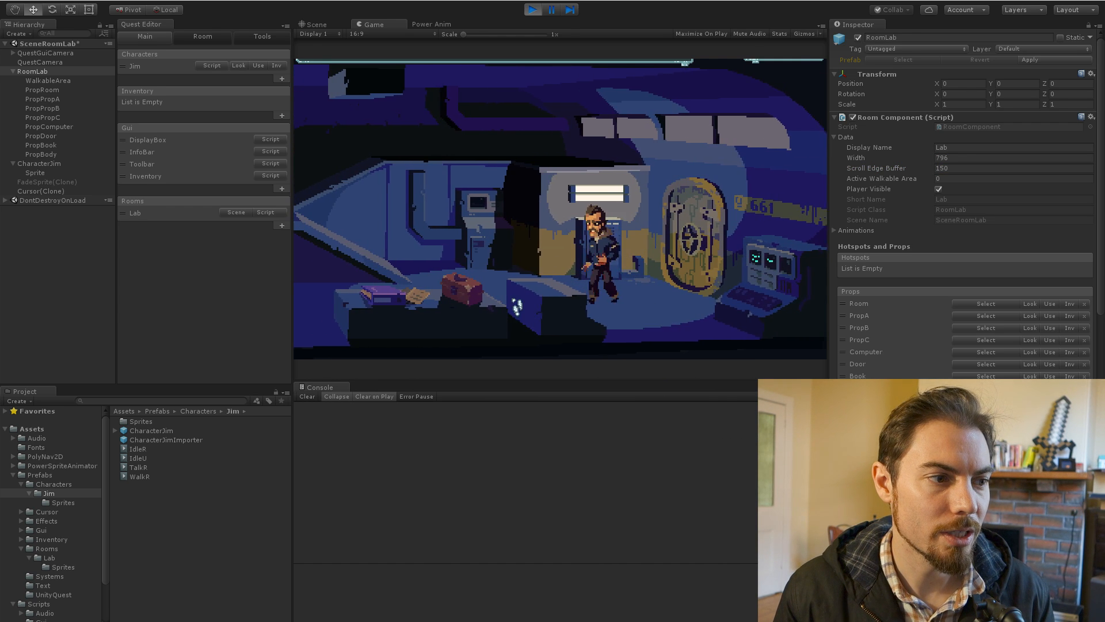
Step: Finish the walking test, stop the game, and apply a Scroll Edge Buffer of 150 to the RoomLab prefab
{"action": "left_click", "coordinate": [402, 320]}
{"action": "left_click", "coordinate": [758, 320]}
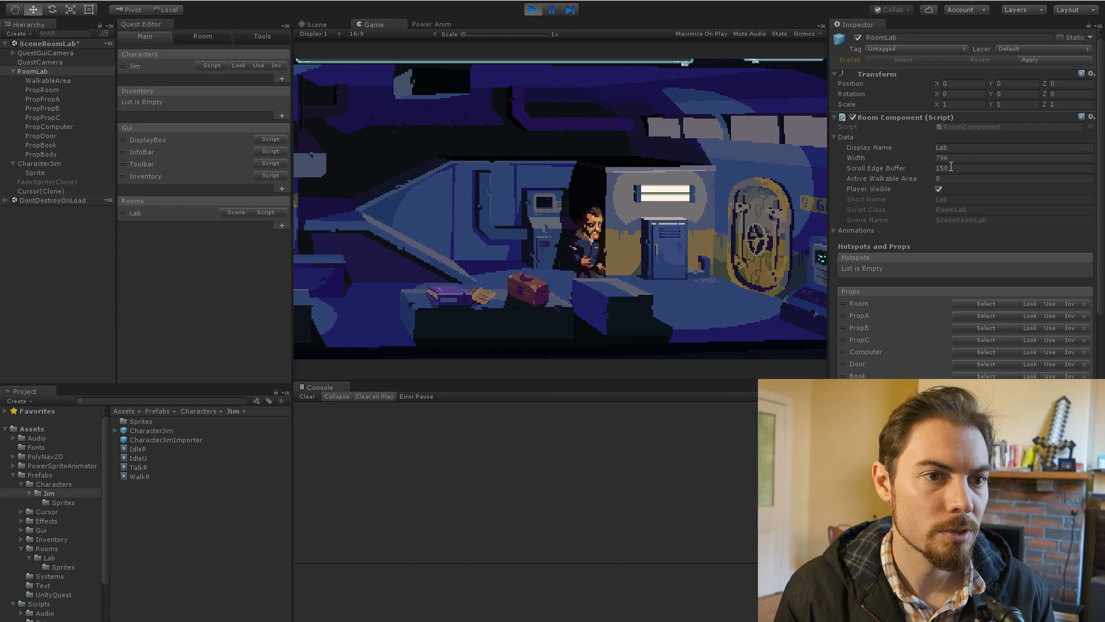
{"action": "left_click", "coordinate": [533, 10]}
{"action": "left_click", "coordinate": [950, 168]}
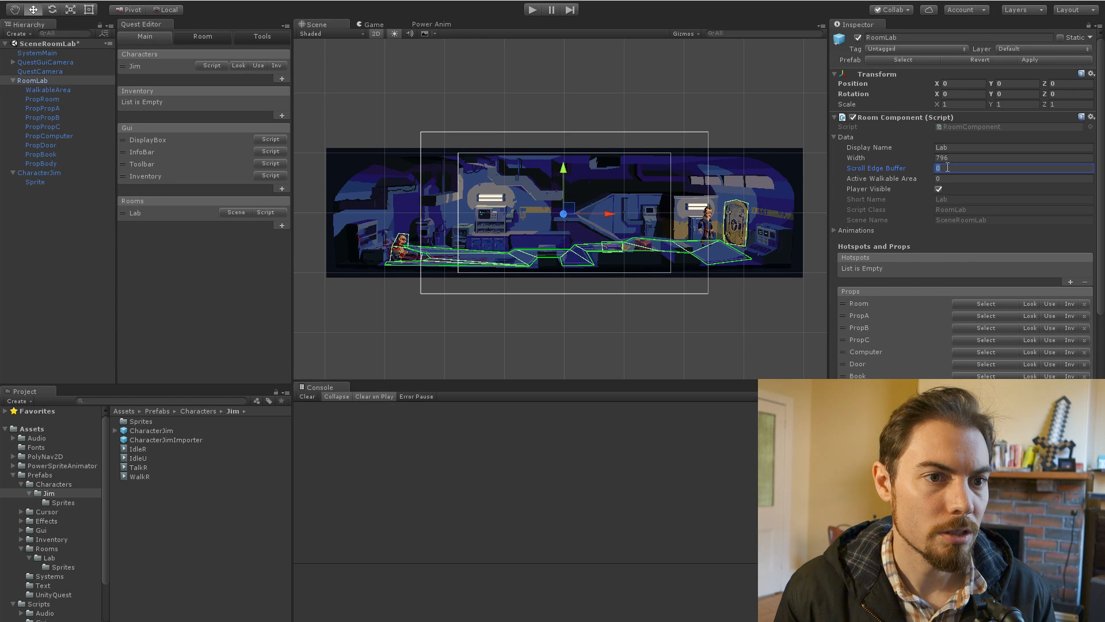
{"action": "type", "text": "150"}
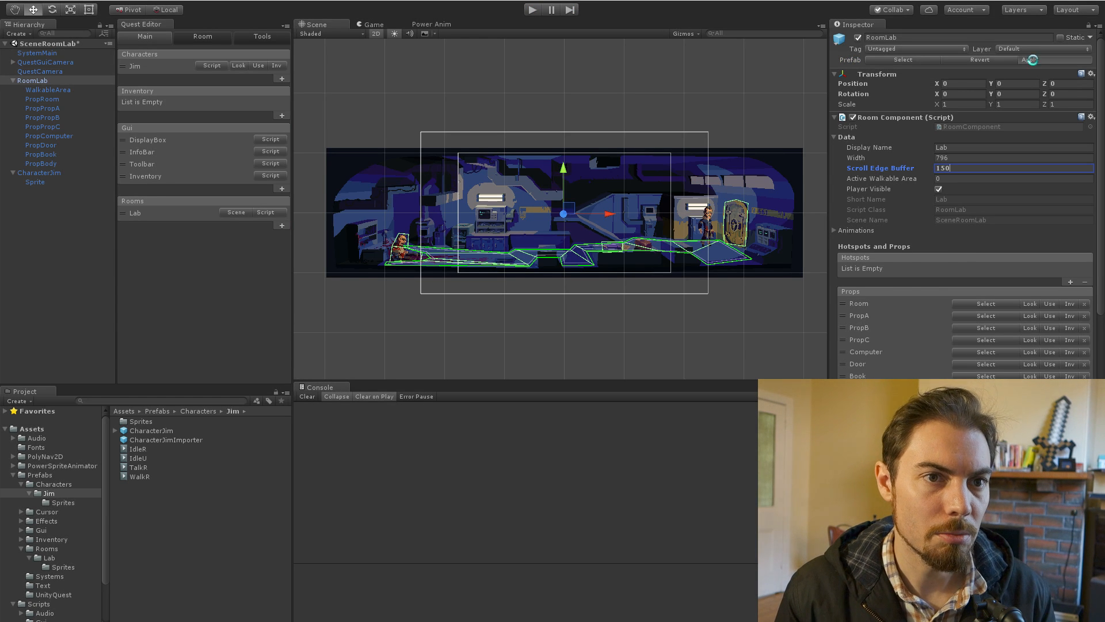
{"action": "key", "text": "Return"}
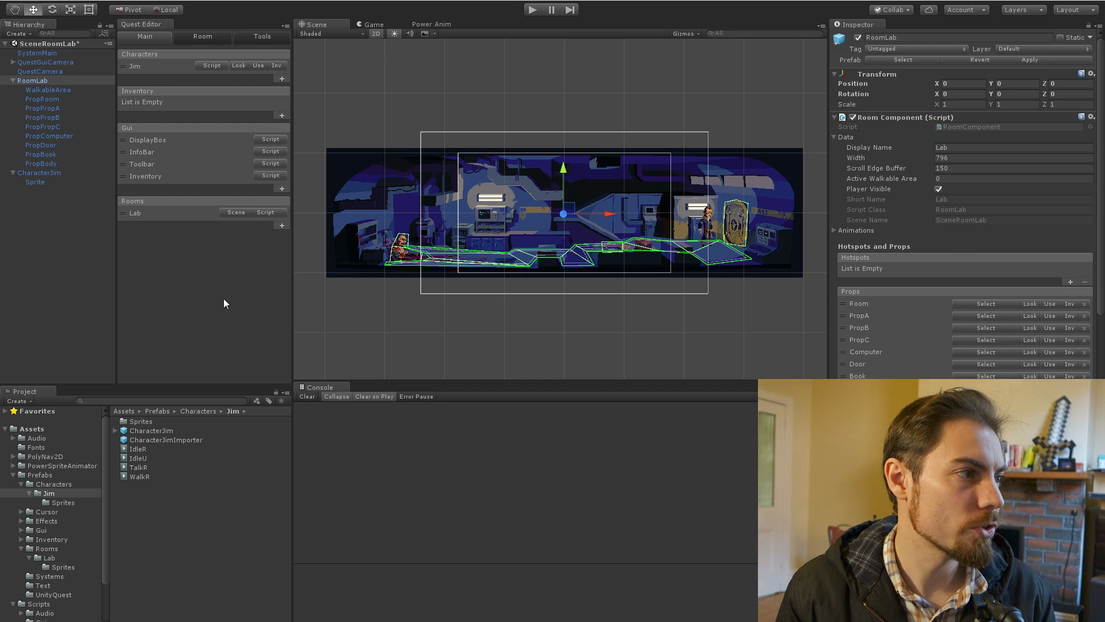
{"action": "left_click", "coordinate": [208, 39]}
{"action": "left_click", "coordinate": [158, 39]}
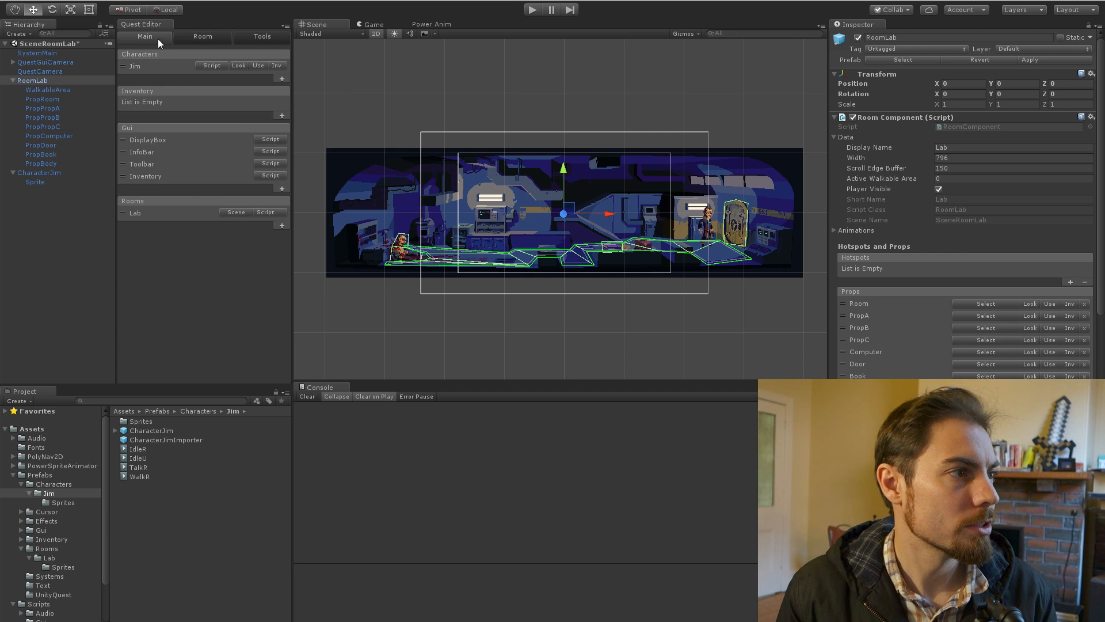
{"action": "left_click", "coordinate": [282, 116]}
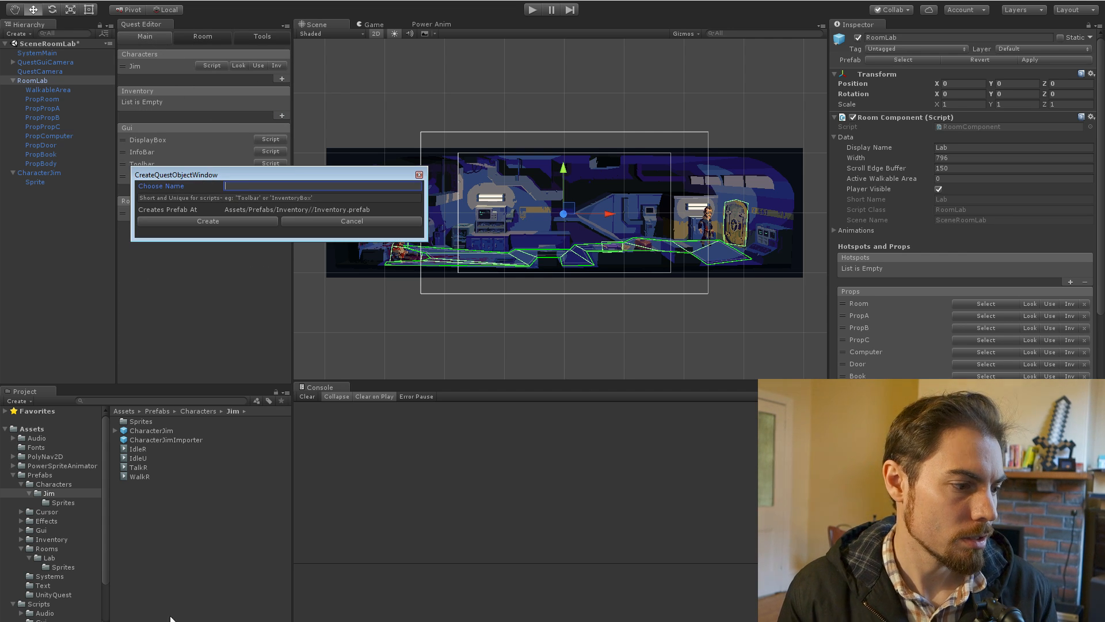
{"action": "left_click", "coordinate": [359, 223]}
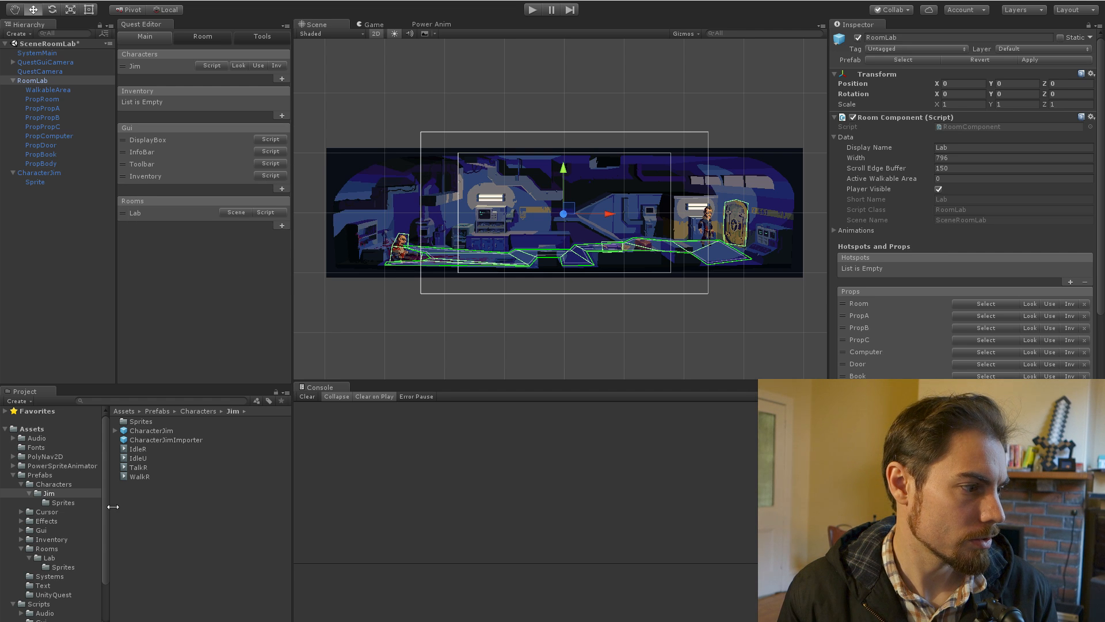
Step: Import Gun_0.png and Research_0.png from the PowerQuestVid folder into the Inventory Sprites folder
{"action": "left_click", "coordinate": [21, 539]}
{"action": "left_click", "coordinate": [45, 538]}
{"action": "left_click", "coordinate": [53, 550]}
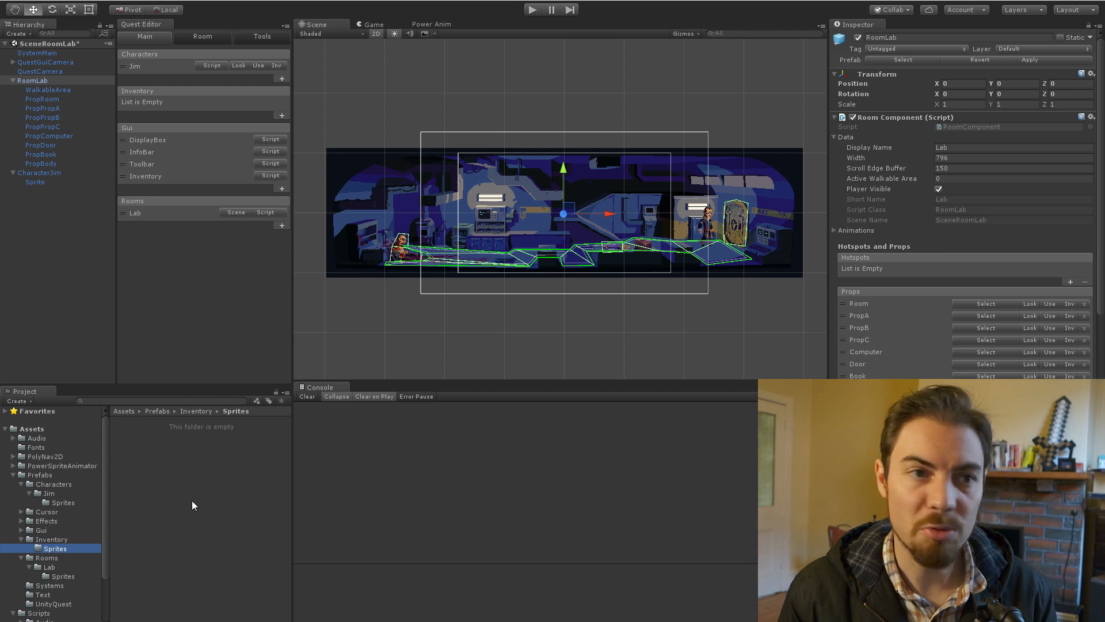
{"action": "key", "text": "alt+Tab"}
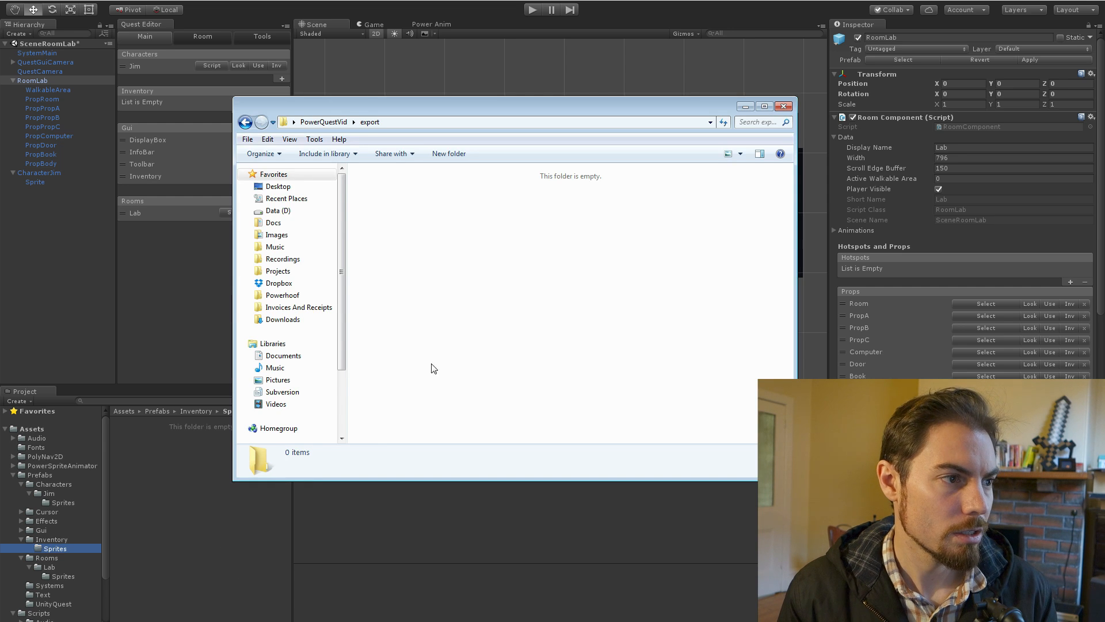
{"action": "left_click", "coordinate": [324, 122]}
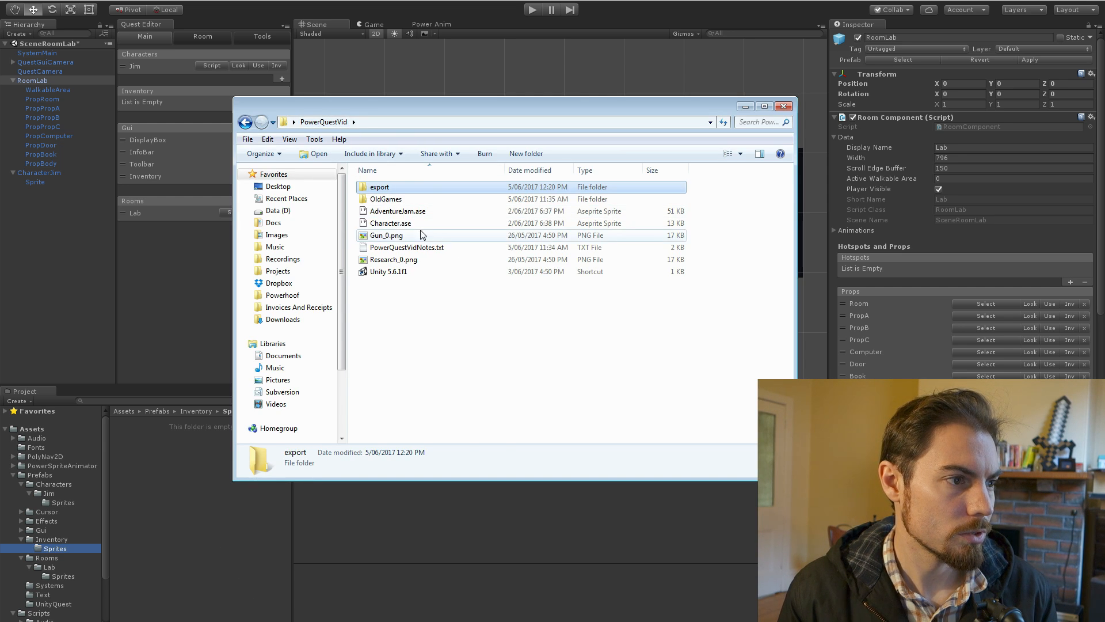
{"action": "left_click", "coordinate": [403, 238]}
{"action": "left_click", "coordinate": [394, 259], "text": "ctrl"}
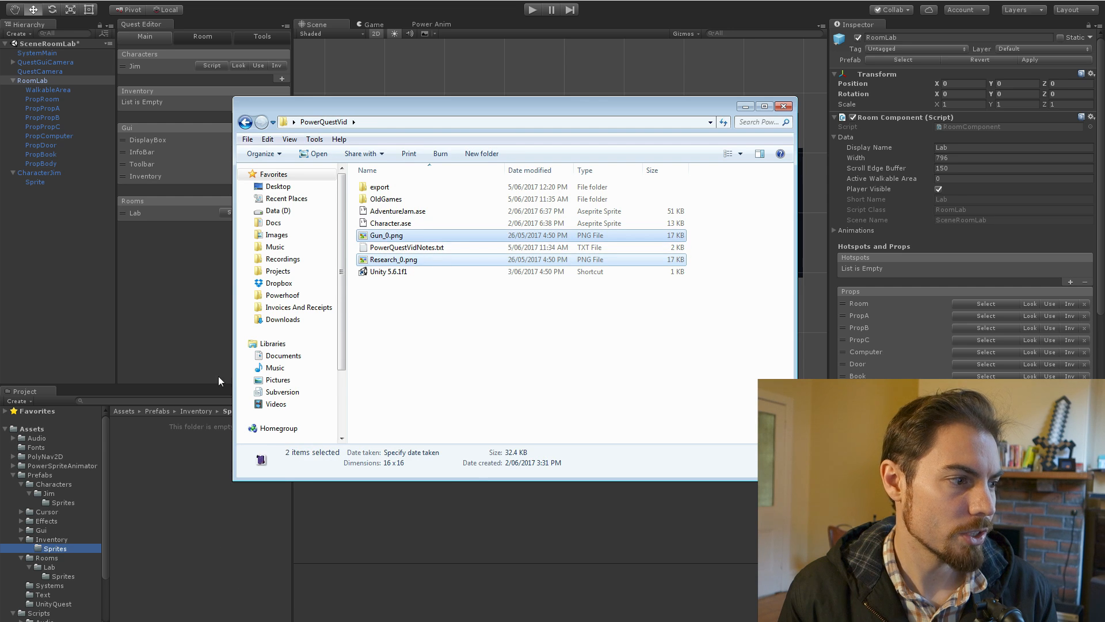
{"action": "left_click_drag", "start_coordinate": [187, 485], "coordinate": [187, 471]}
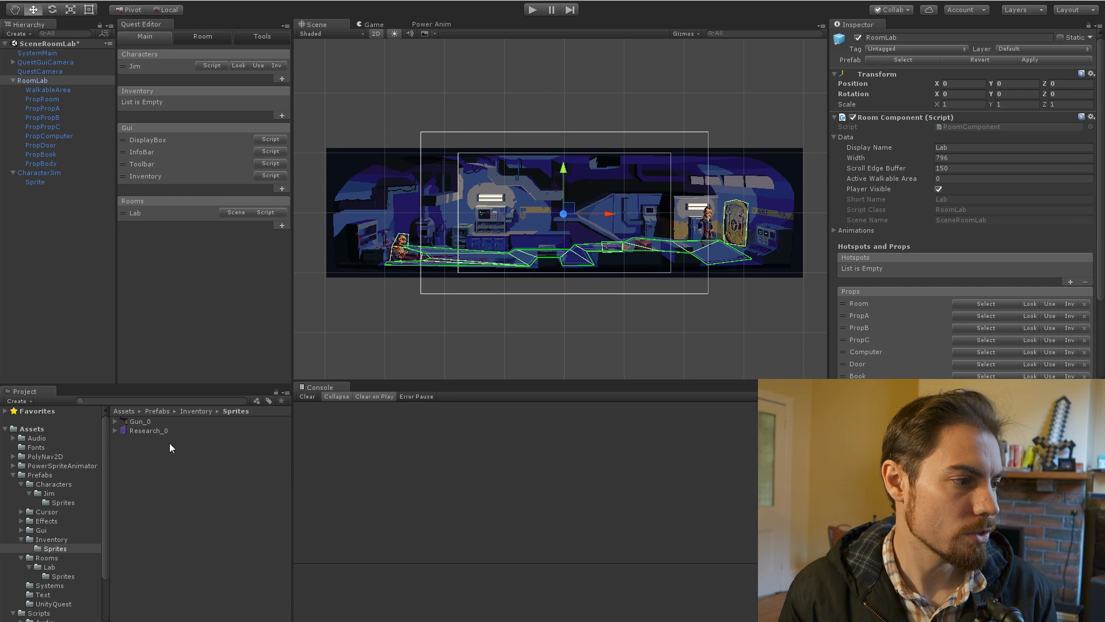
{"action": "left_click", "coordinate": [144, 422]}
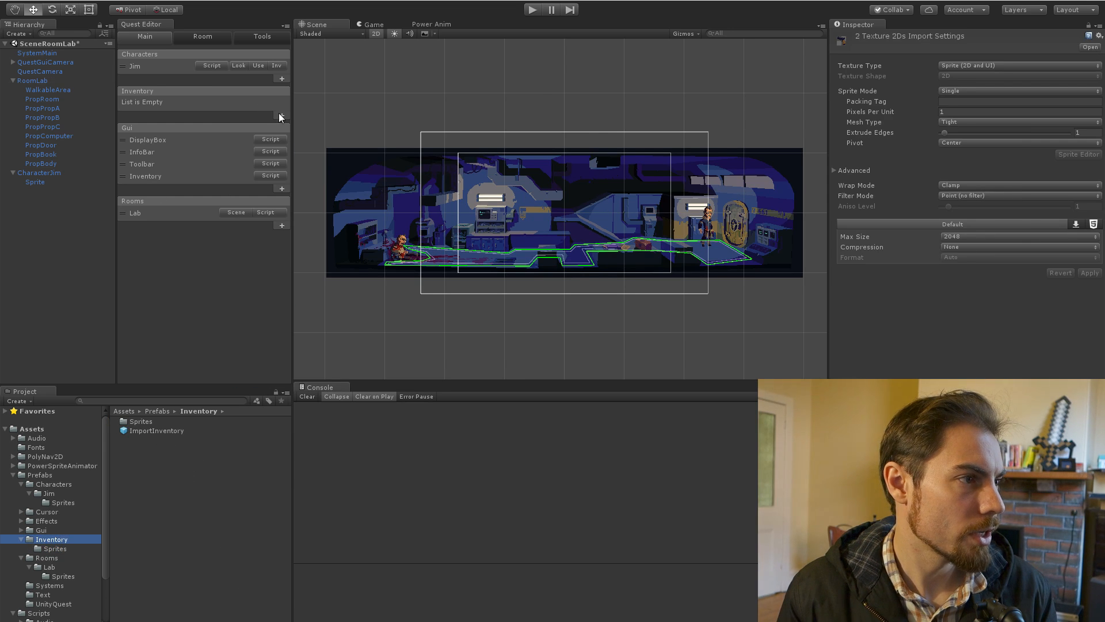
Step: Create two inventory items named Gun and Book in the Quest Editor
{"action": "left_click", "coordinate": [282, 116]}
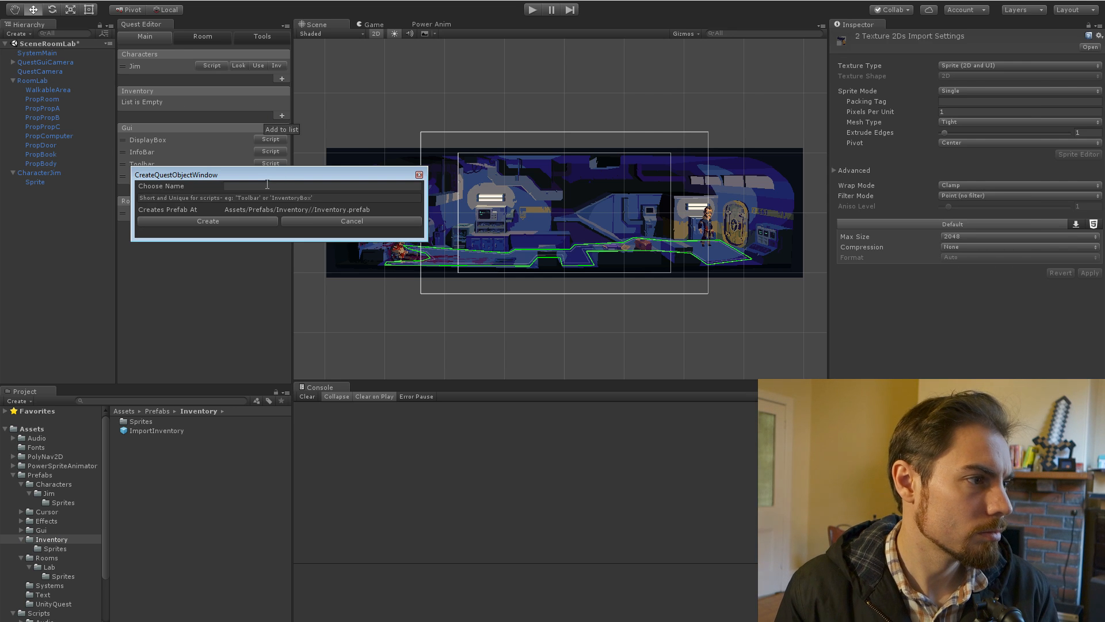
{"action": "left_click", "coordinate": [267, 186]}
{"action": "type", "text": "Gun"}
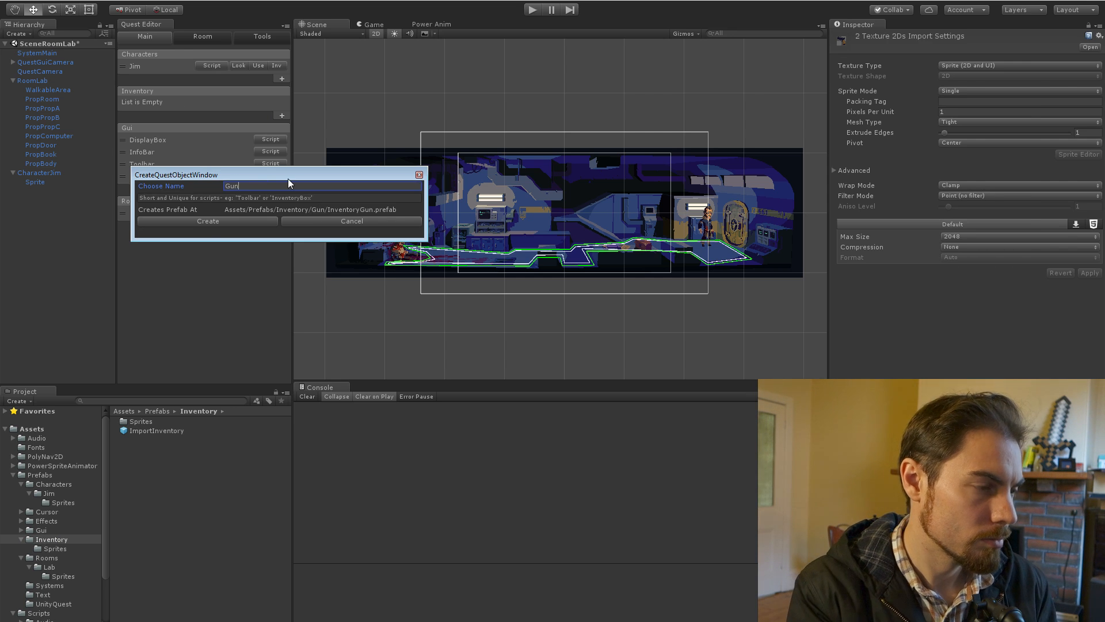
{"action": "left_click", "coordinate": [198, 225]}
{"action": "left_click", "coordinate": [282, 116]}
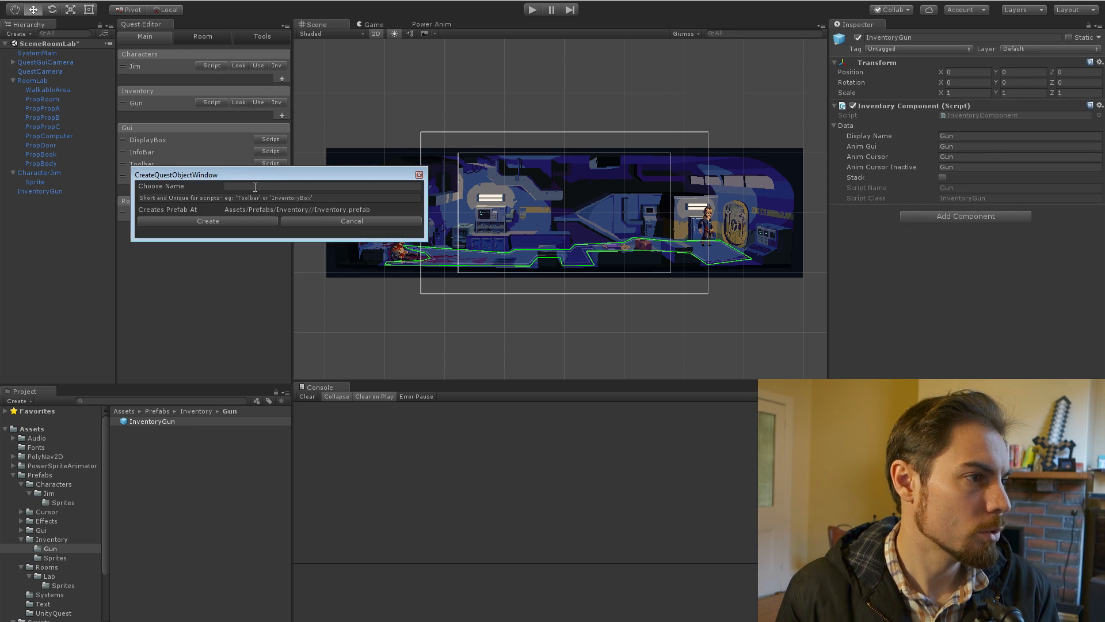
{"action": "left_click", "coordinate": [255, 187]}
{"action": "type", "text": "Book"}
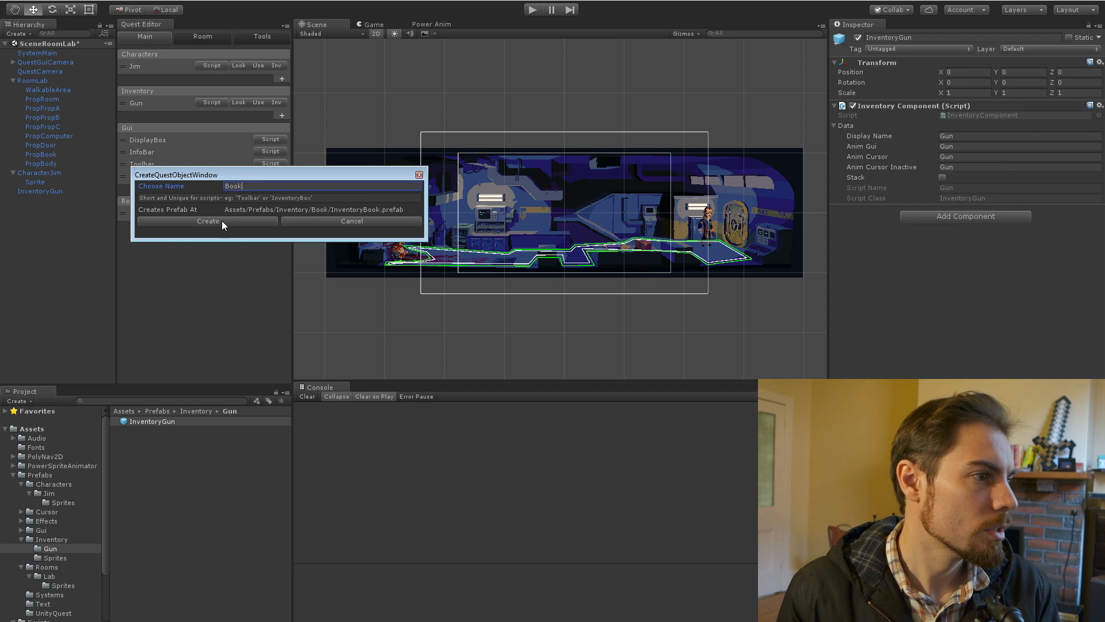
{"action": "left_click", "coordinate": [223, 224]}
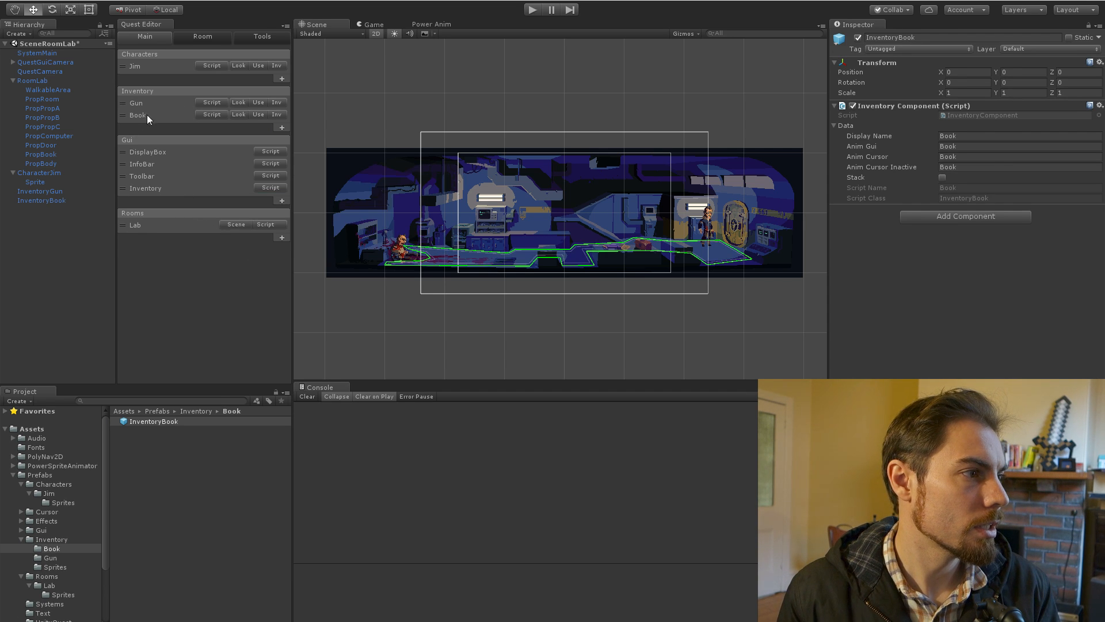
Step: Set the Inventory size of character Jim to 1
{"action": "left_click", "coordinate": [144, 67]}
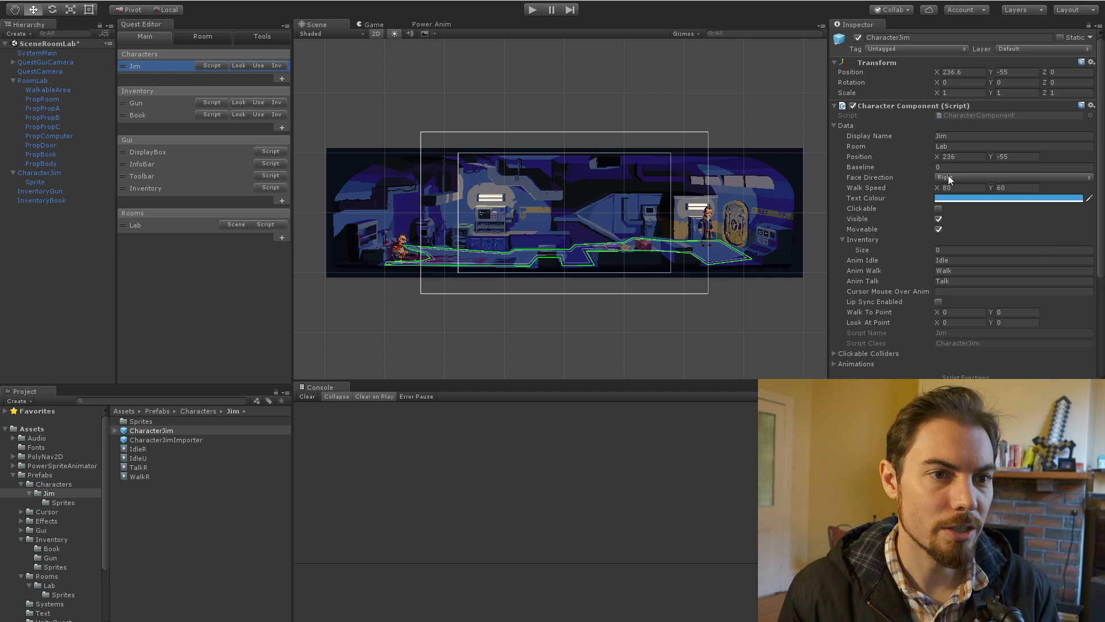
{"action": "left_click", "coordinate": [945, 250]}
{"action": "type", "text": "1"}
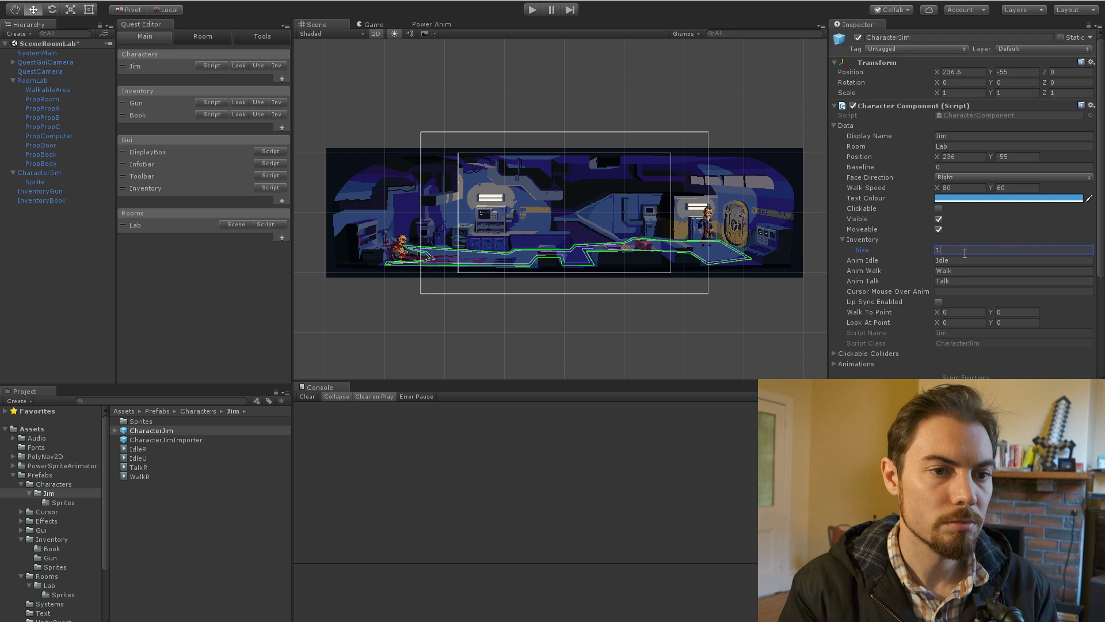
{"action": "key", "text": "Return"}
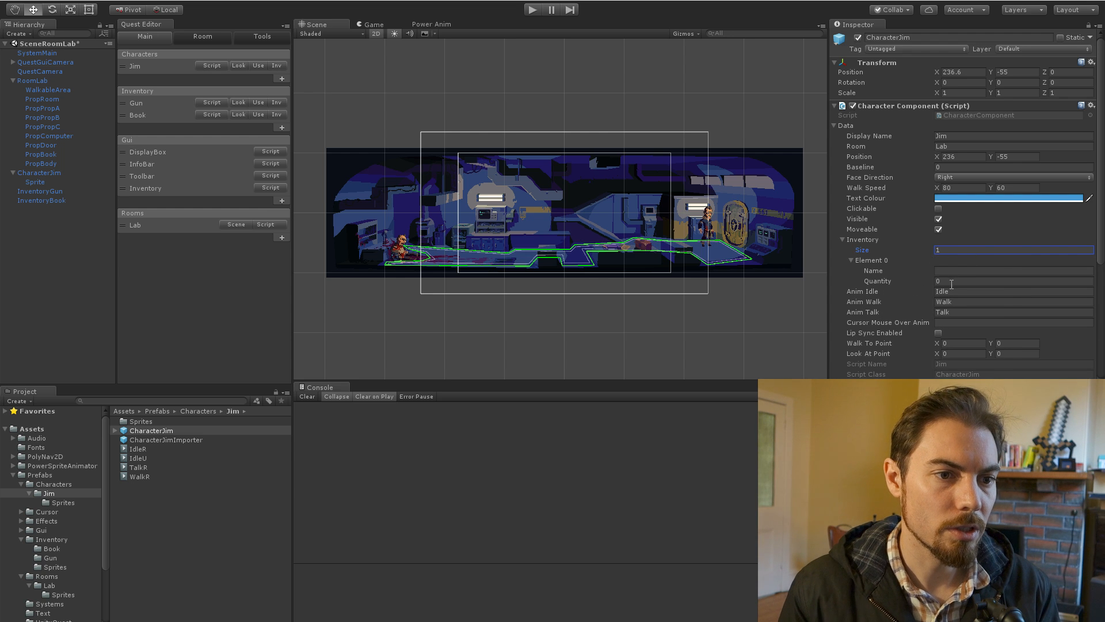
Step: Name Jim's inventory entry Gun with a quantity of 1, and save the project
{"action": "left_click", "coordinate": [958, 271]}
{"action": "type", "text": "Gin"}
{"action": "key", "text": "Tab"}
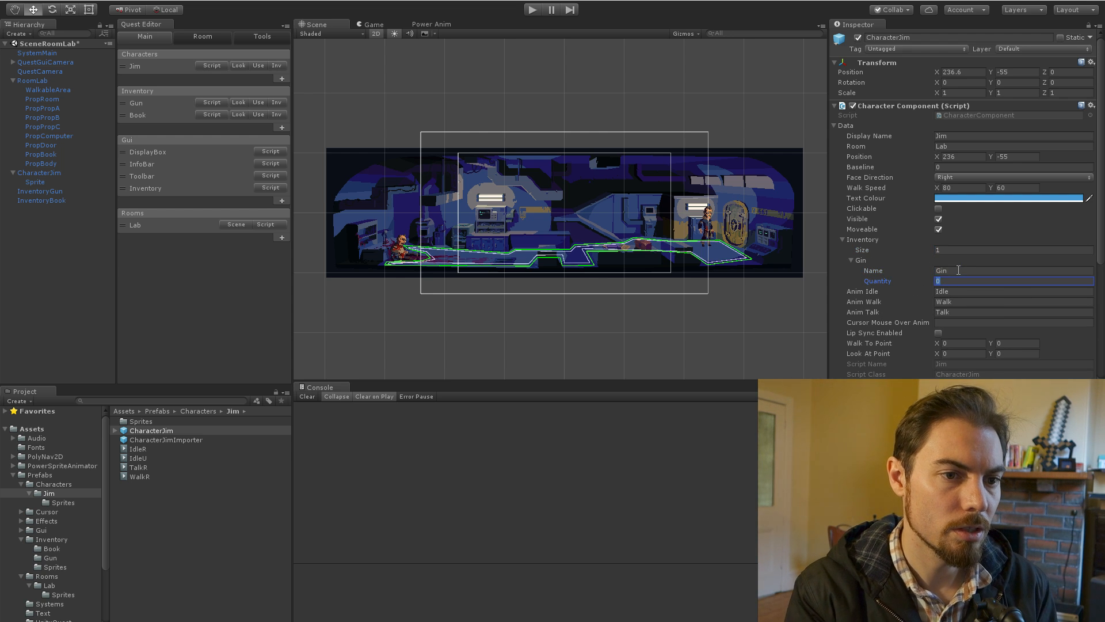
{"action": "key", "text": "shift+Tab"}
{"action": "type", "text": "Gun"}
{"action": "key", "text": "Tab"}
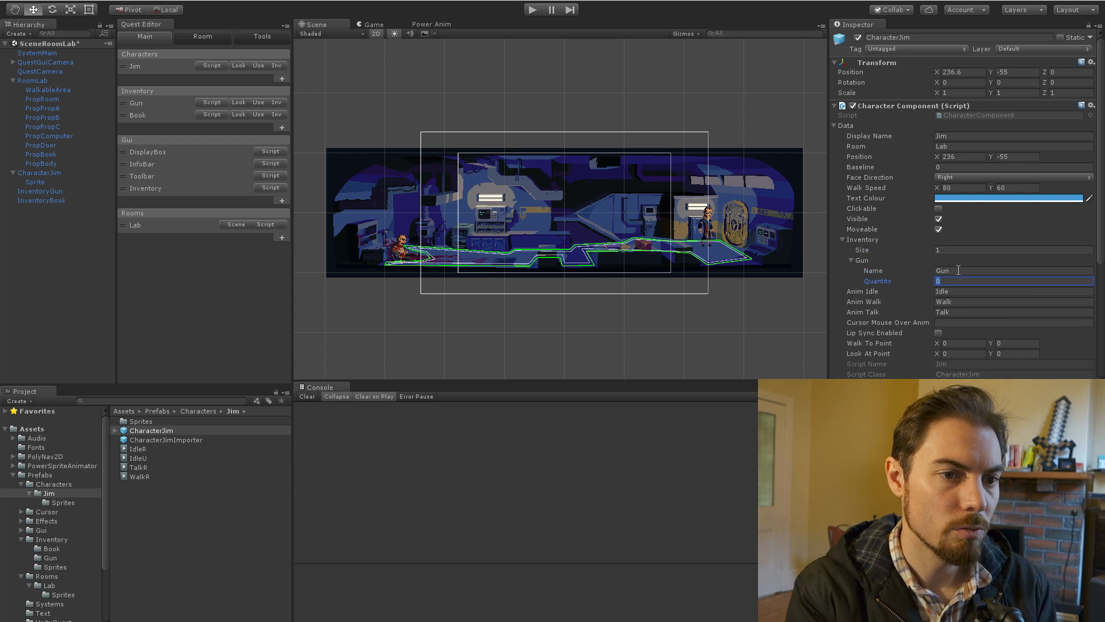
{"action": "type", "text": "1"}
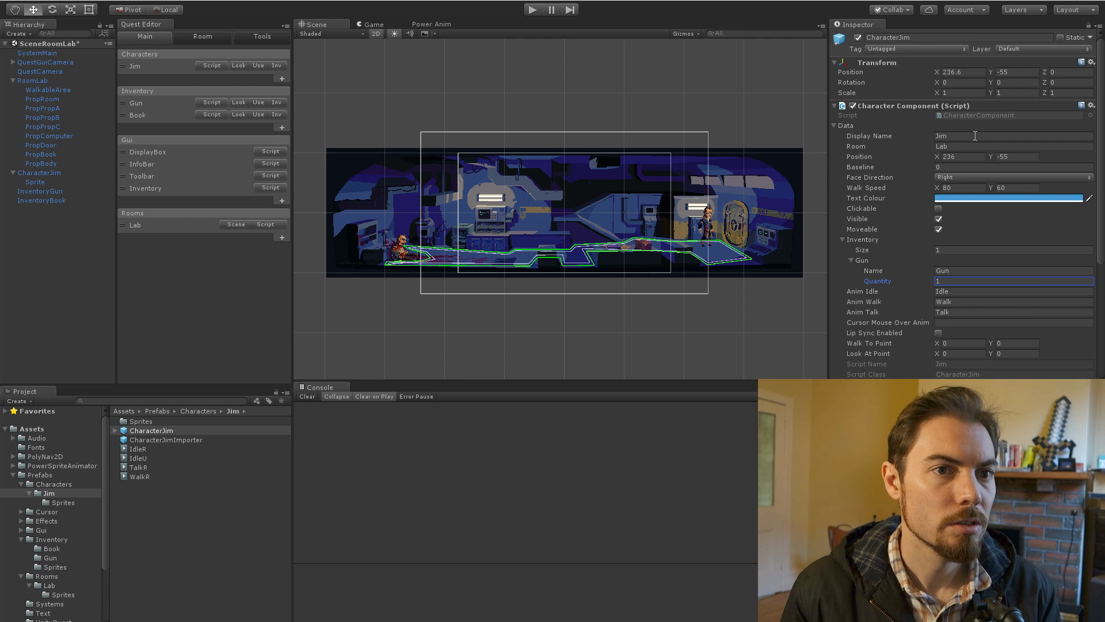
{"action": "left_click", "coordinate": [12, 5]}
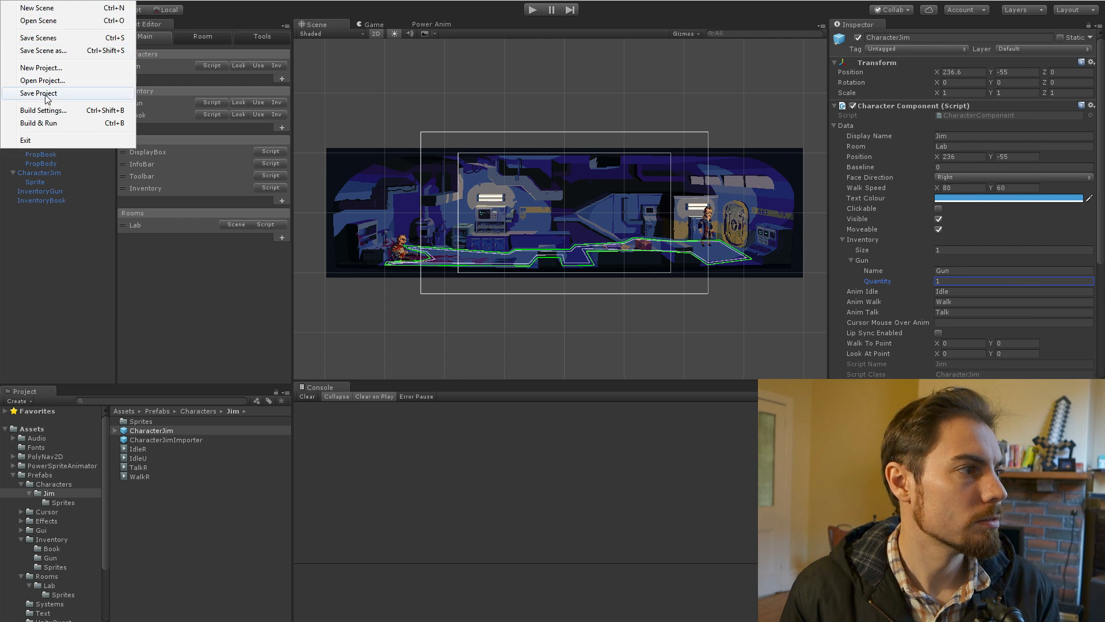
{"action": "left_click", "coordinate": [114, 95]}
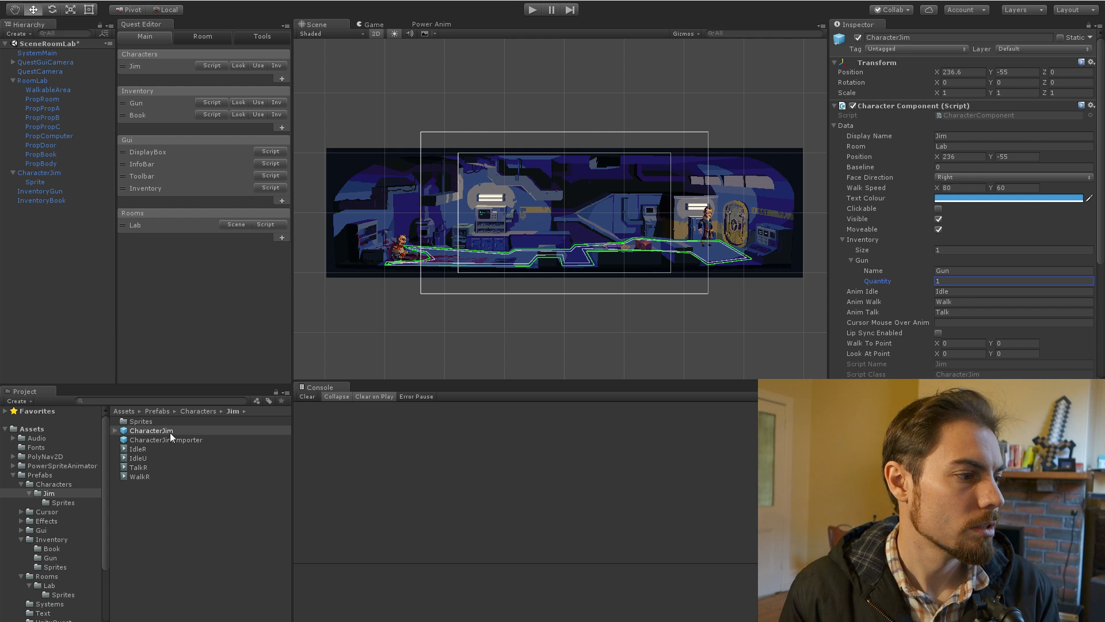
Step: Review the Gun and Book item settings, and create an animation named Gun in the Prefabs Inventory folder
{"action": "left_click", "coordinate": [156, 106]}
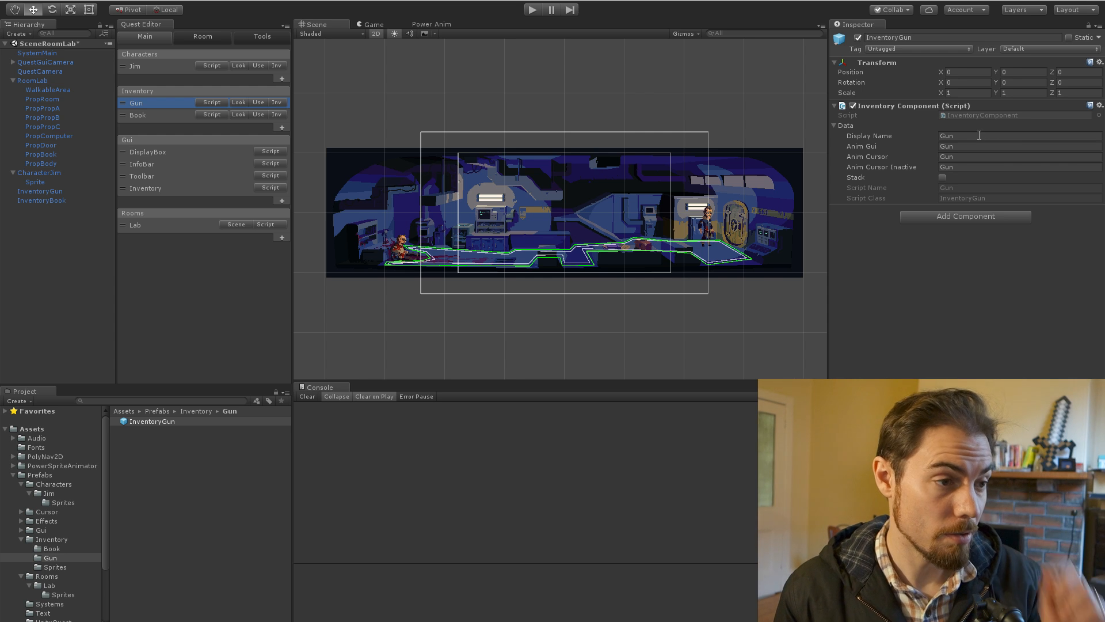
{"action": "left_click", "coordinate": [146, 115]}
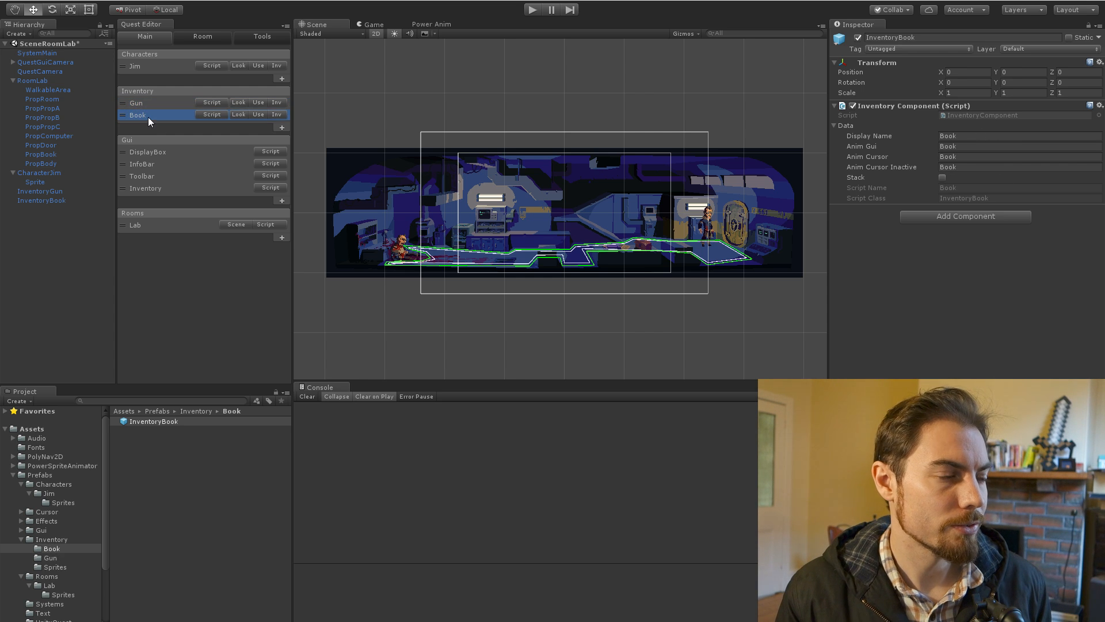
{"action": "left_click", "coordinate": [53, 540]}
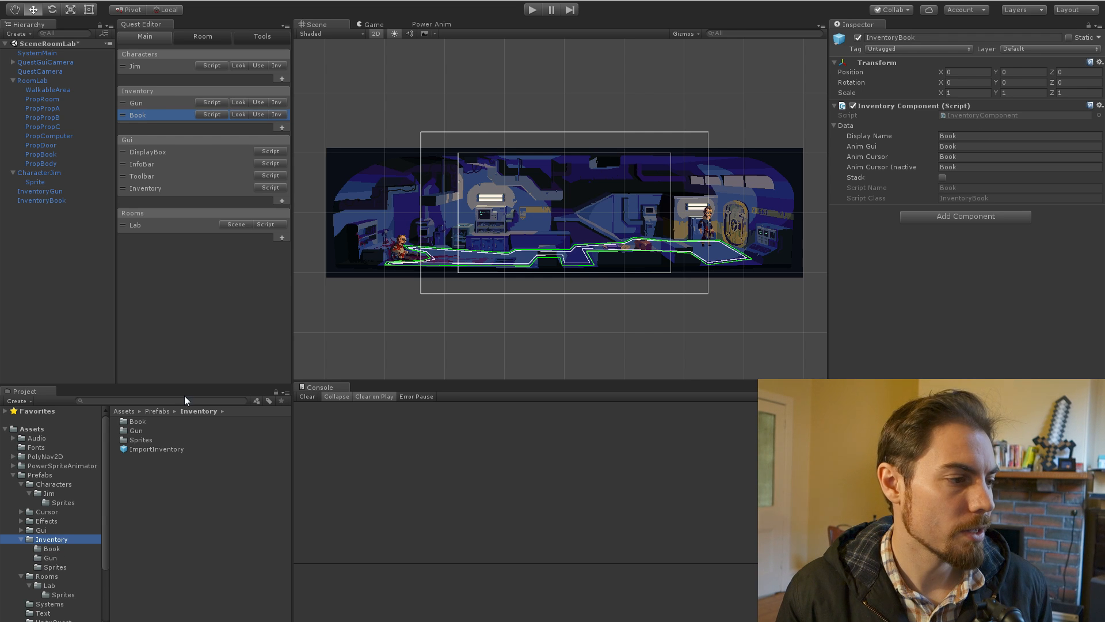
{"action": "right_click", "coordinate": [176, 514]}
{"action": "mouse_move", "coordinate": [241, 294]}
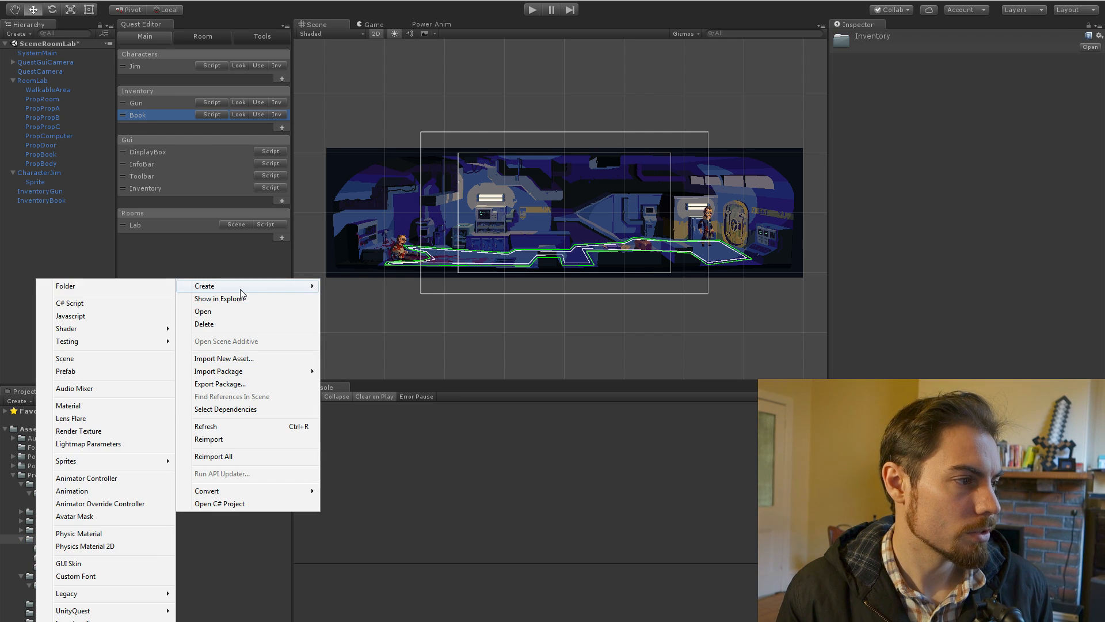
{"action": "left_click", "coordinate": [102, 490]}
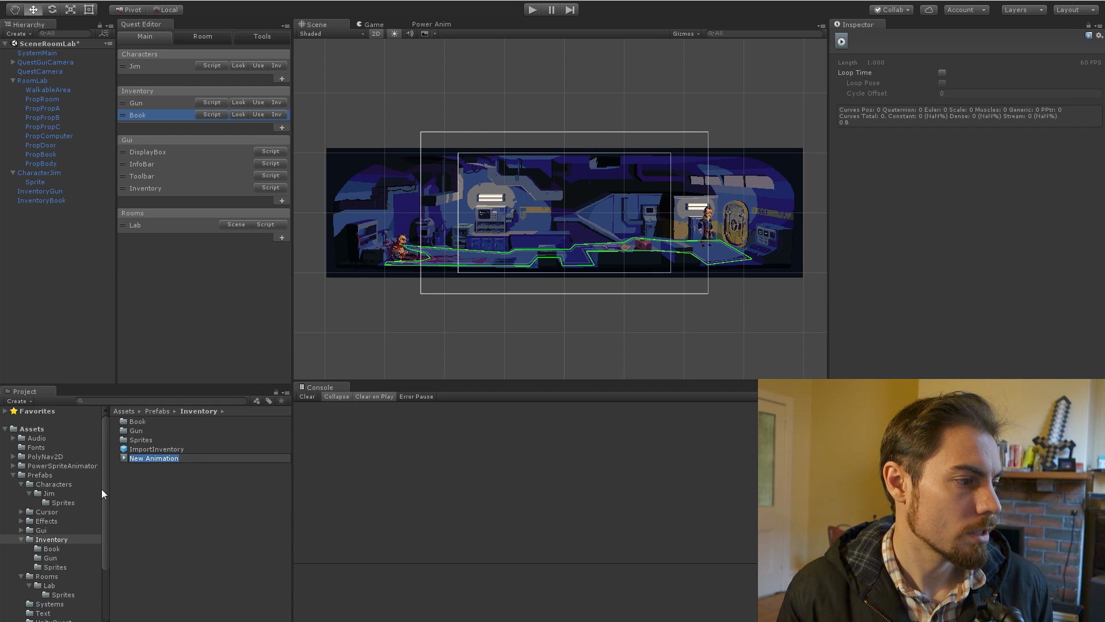
{"action": "type", "text": "Gun"}
{"action": "key", "text": "Return"}
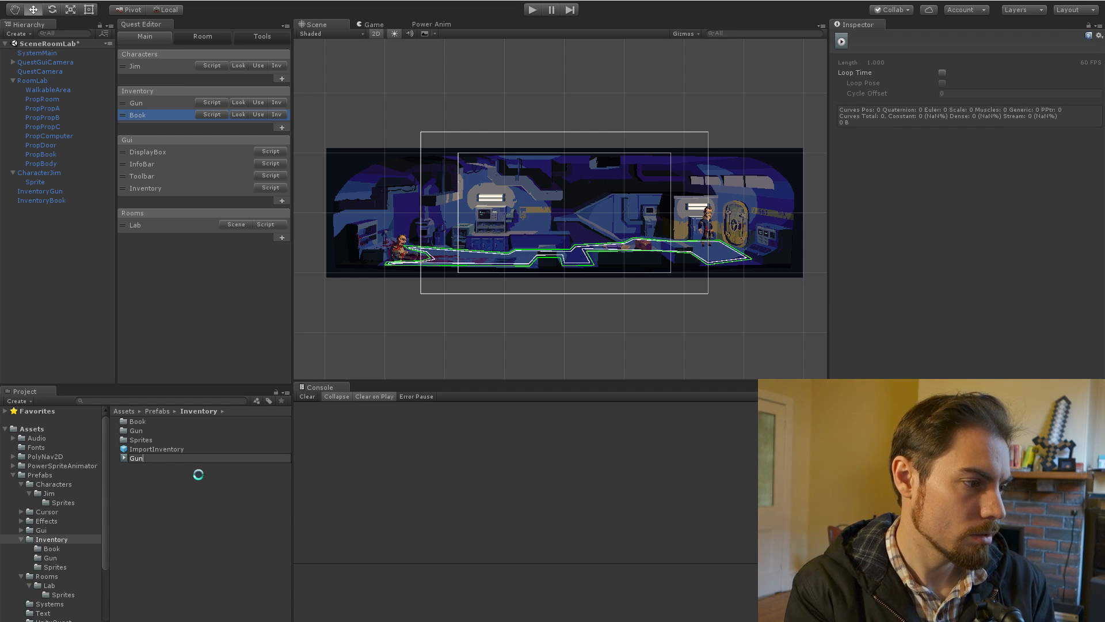
Step: Duplicate the Gun animation and rename the copy Book
{"action": "left_click", "coordinate": [144, 448]}
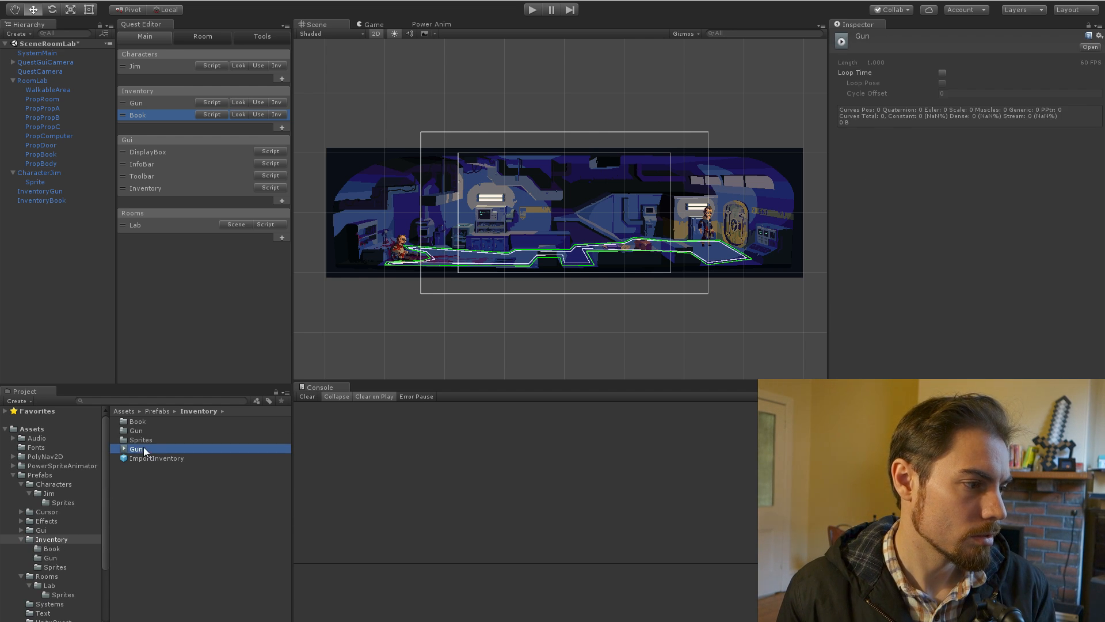
{"action": "key", "text": "ctrl+d"}
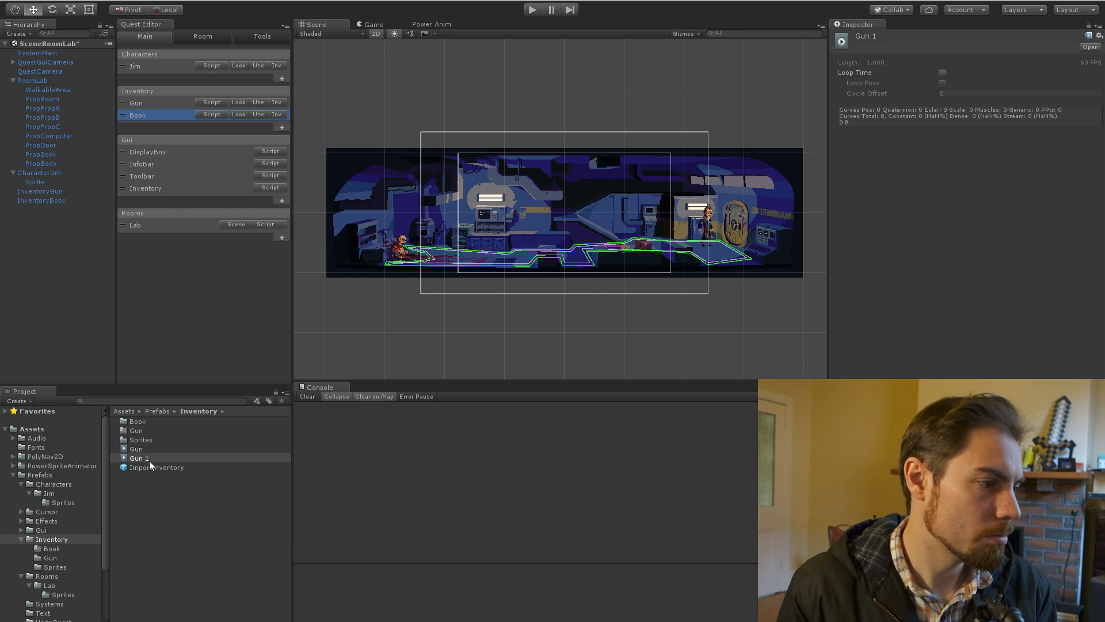
{"action": "key", "text": "F2"}
{"action": "type", "text": "Book"}
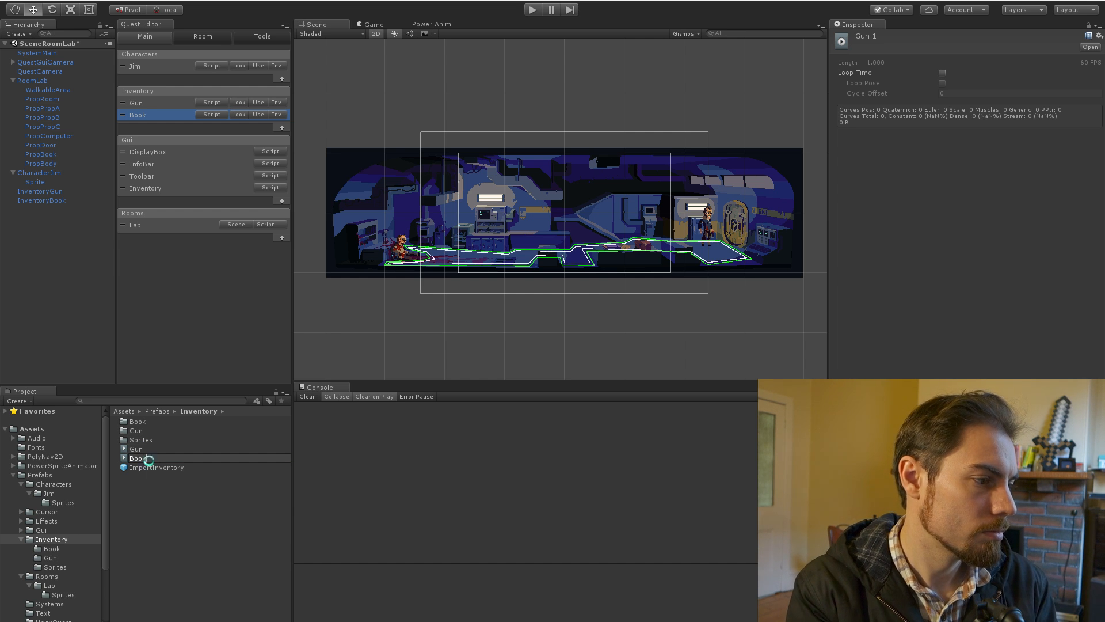
Step: Confirm the Book animation's name and add the Research_0 sprite as its frame in Power Anim
{"action": "key", "text": "Return"}
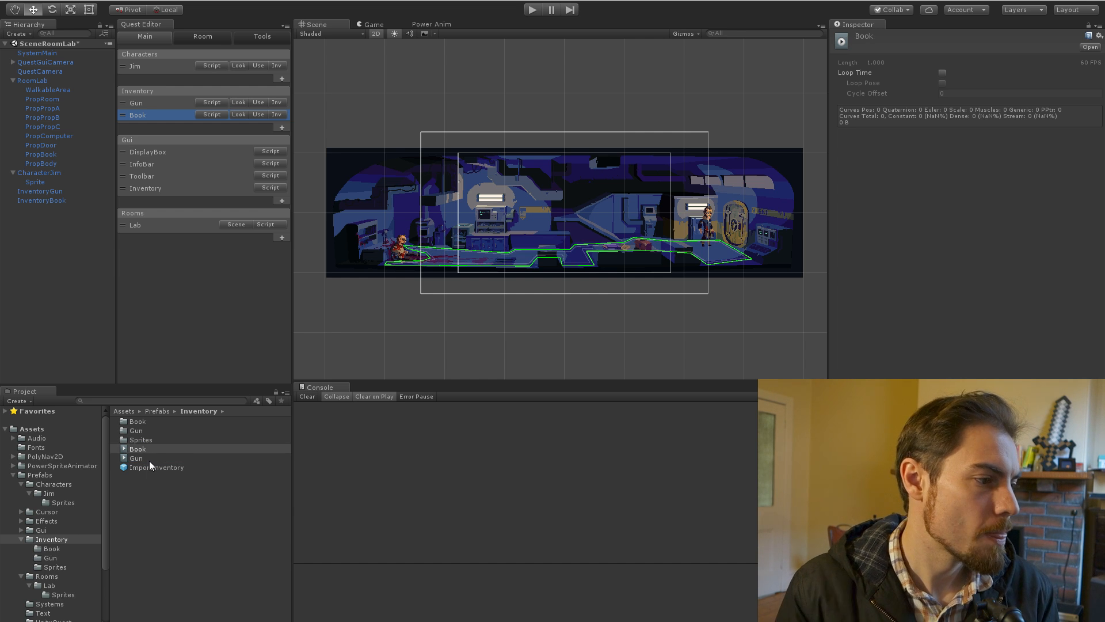
{"action": "left_click", "coordinate": [426, 25]}
{"action": "left_click", "coordinate": [145, 448]}
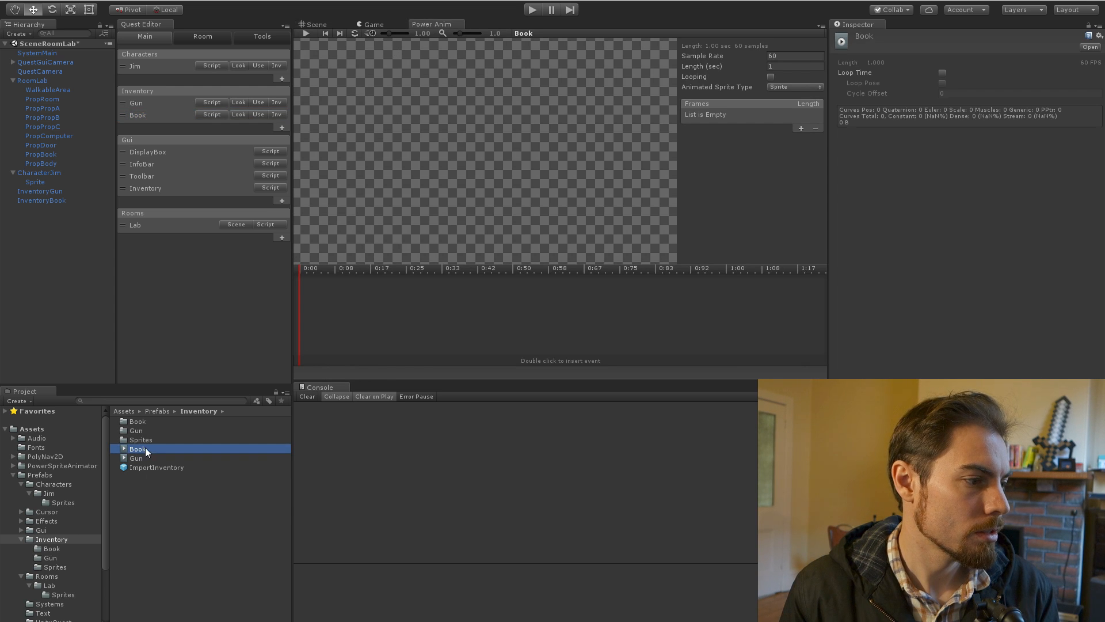
{"action": "left_click", "coordinate": [55, 566]}
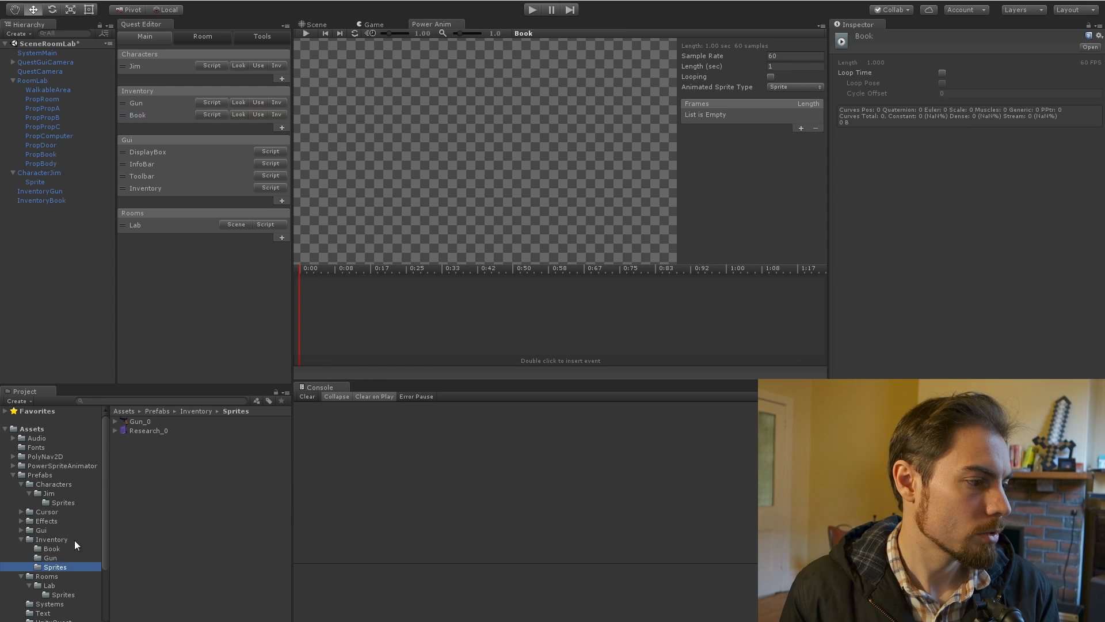
{"action": "left_click_drag", "start_coordinate": [140, 434], "coordinate": [374, 174]}
{"action": "left_click_drag", "start_coordinate": [144, 430], "coordinate": [429, 318]}
{"action": "scroll", "coordinate": [502, 155], "scroll_direction": "up", "scroll_amount": 3}
{"action": "scroll", "coordinate": [502, 155], "scroll_direction": "up", "scroll_amount": 1}
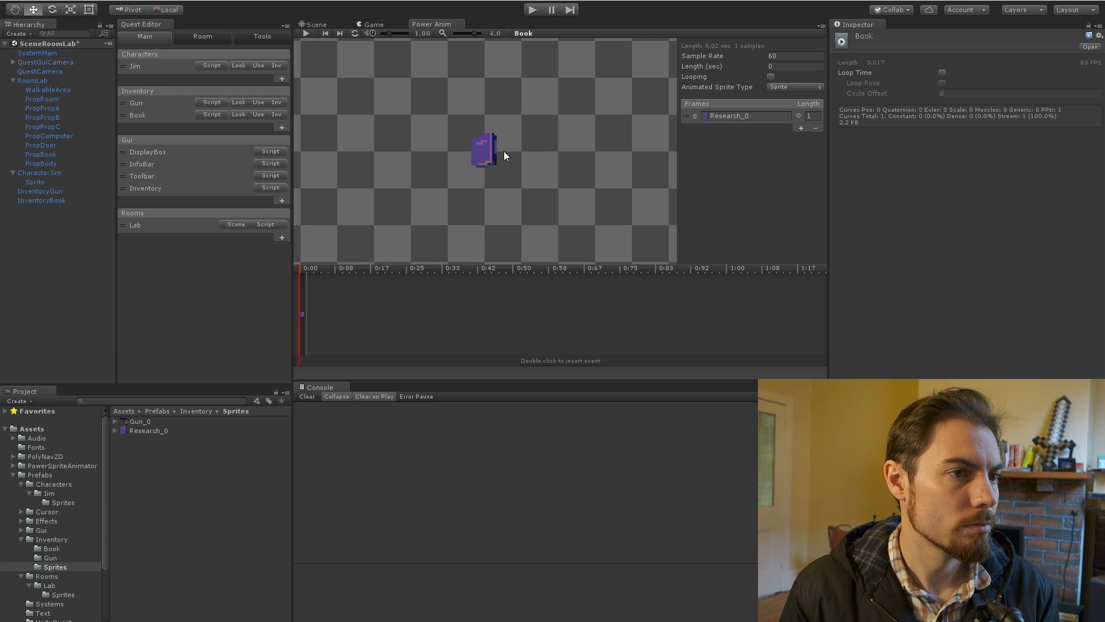
Step: Add the Gun_0 sprite from the inventory Sprites folder as the frame of the Gun animation
{"action": "left_click", "coordinate": [48, 540]}
{"action": "left_click", "coordinate": [148, 458]}
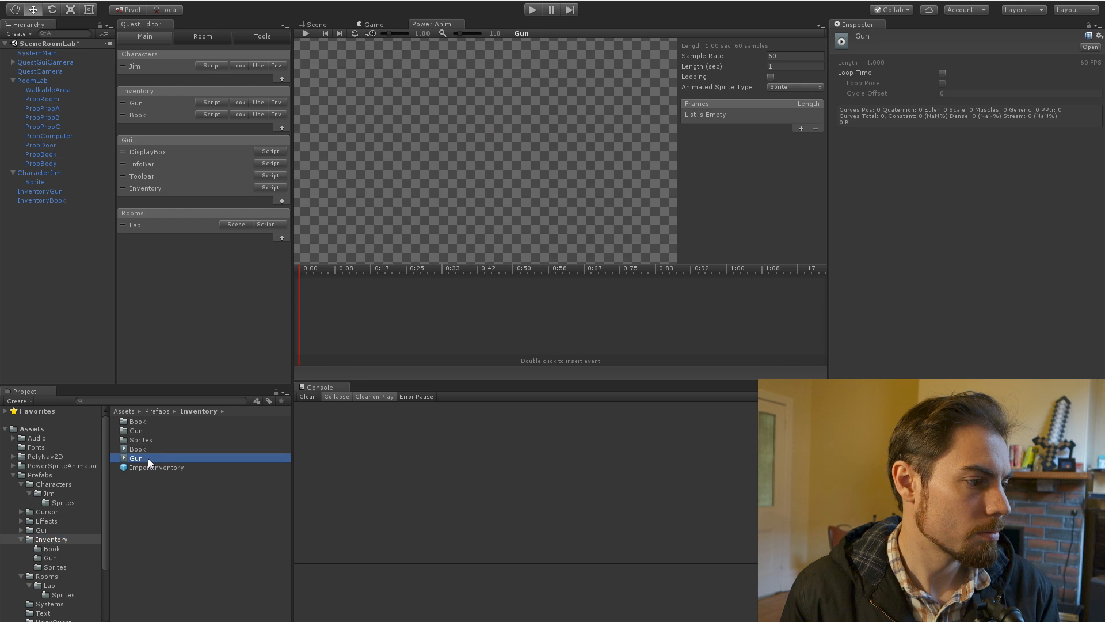
{"action": "left_click", "coordinate": [56, 554]}
{"action": "left_click", "coordinate": [55, 567]}
{"action": "left_click_drag", "start_coordinate": [138, 421], "coordinate": [394, 312]}
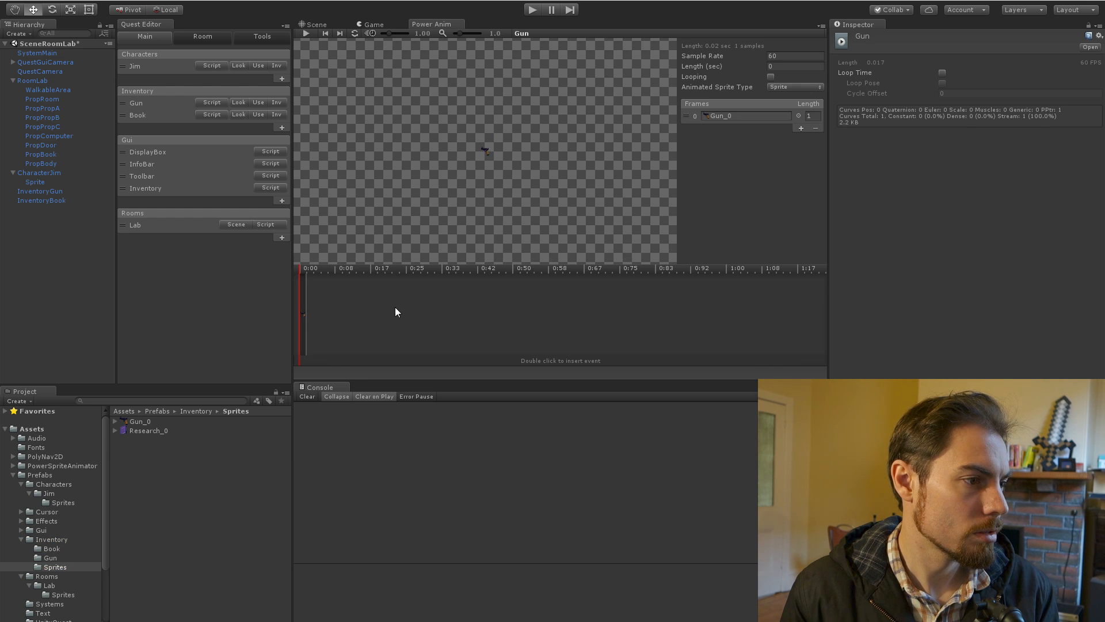
{"action": "scroll", "coordinate": [460, 164], "scroll_direction": "up", "scroll_amount": 3}
Step: Run the game, try using the gun item near the door, and deselect the gun
{"action": "left_click", "coordinate": [327, 23]}
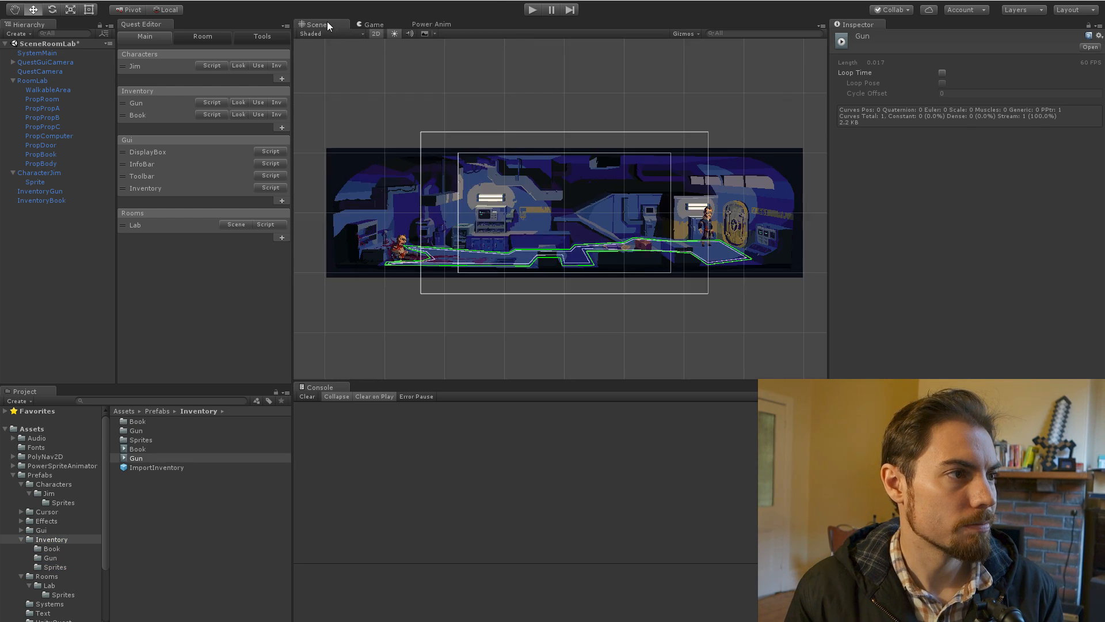
{"action": "left_click", "coordinate": [532, 10]}
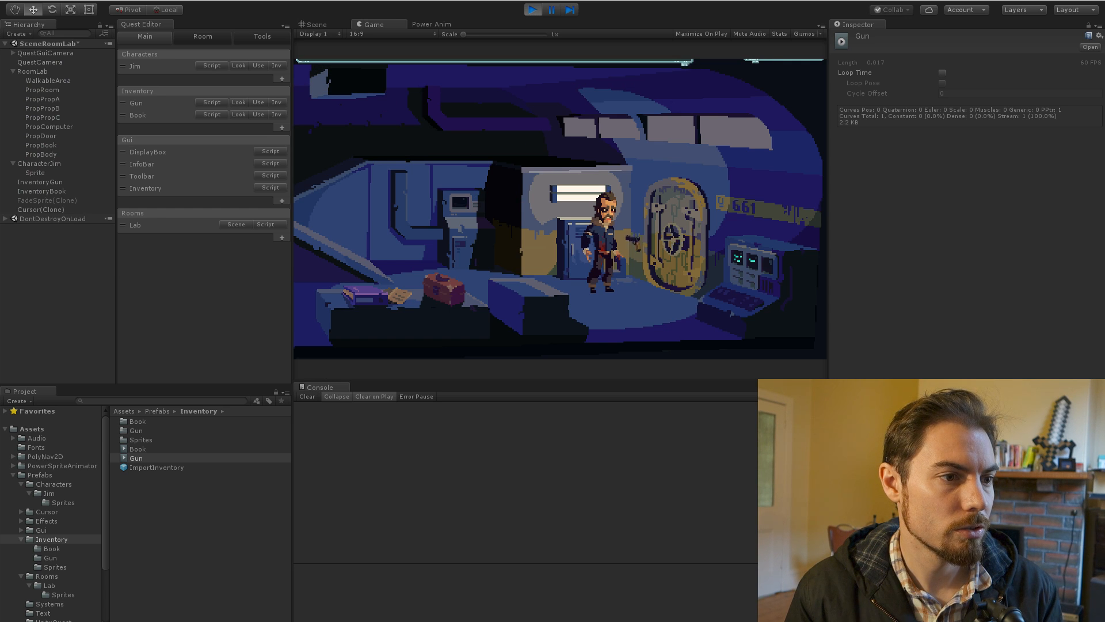
{"action": "left_click", "coordinate": [648, 292]}
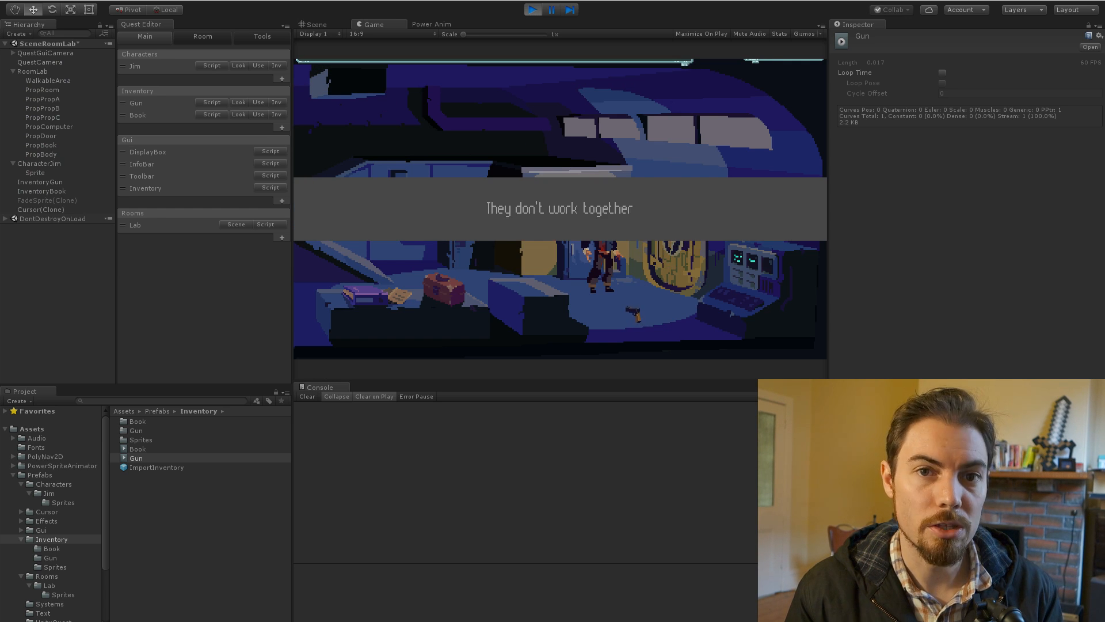
{"action": "left_click", "coordinate": [633, 313]}
{"action": "right_click", "coordinate": [640, 315]}
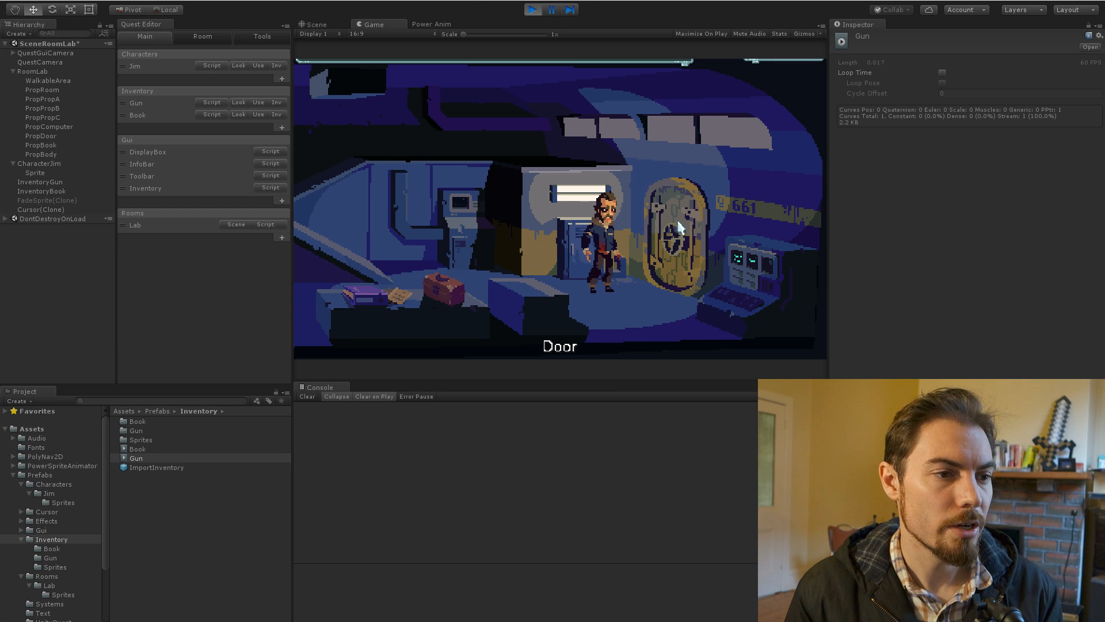
Step: Test walking Jim near the door and across the lab past the book to the body
{"action": "left_click", "coordinate": [662, 314]}
{"action": "left_click", "coordinate": [535, 305]}
{"action": "left_click", "coordinate": [656, 325]}
{"action": "left_click", "coordinate": [484, 288]}
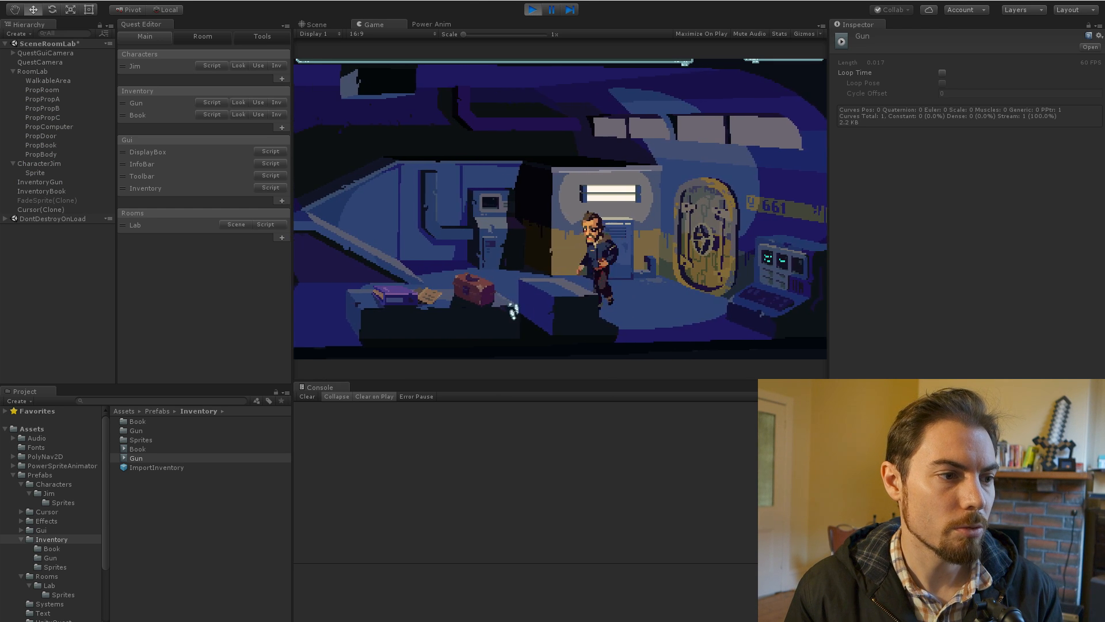
{"action": "left_click", "coordinate": [680, 318]}
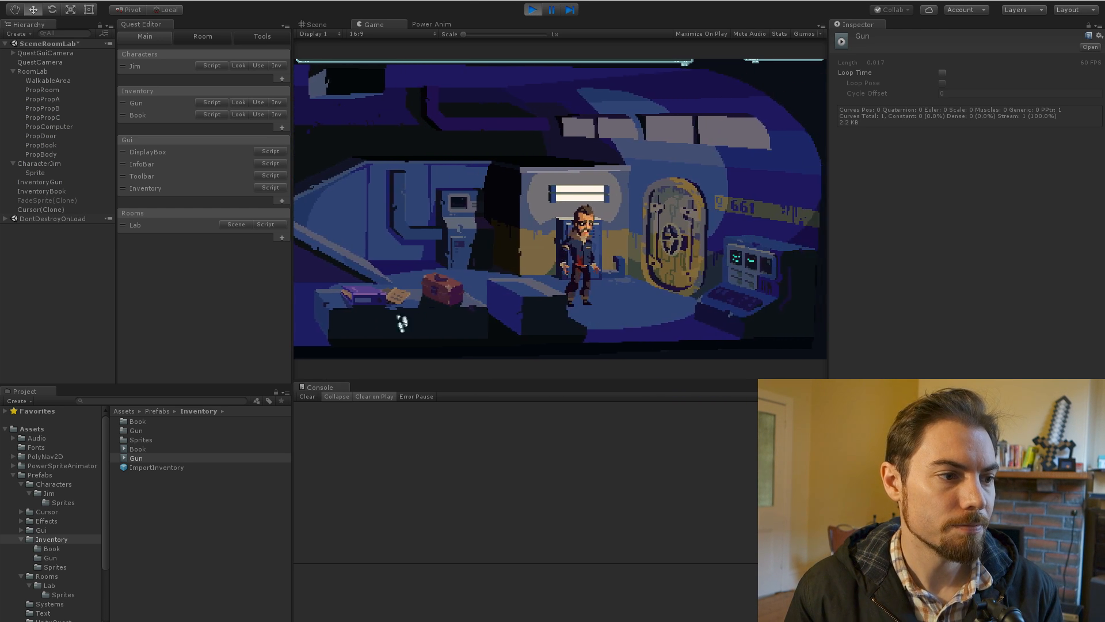
{"action": "left_click", "coordinate": [402, 323]}
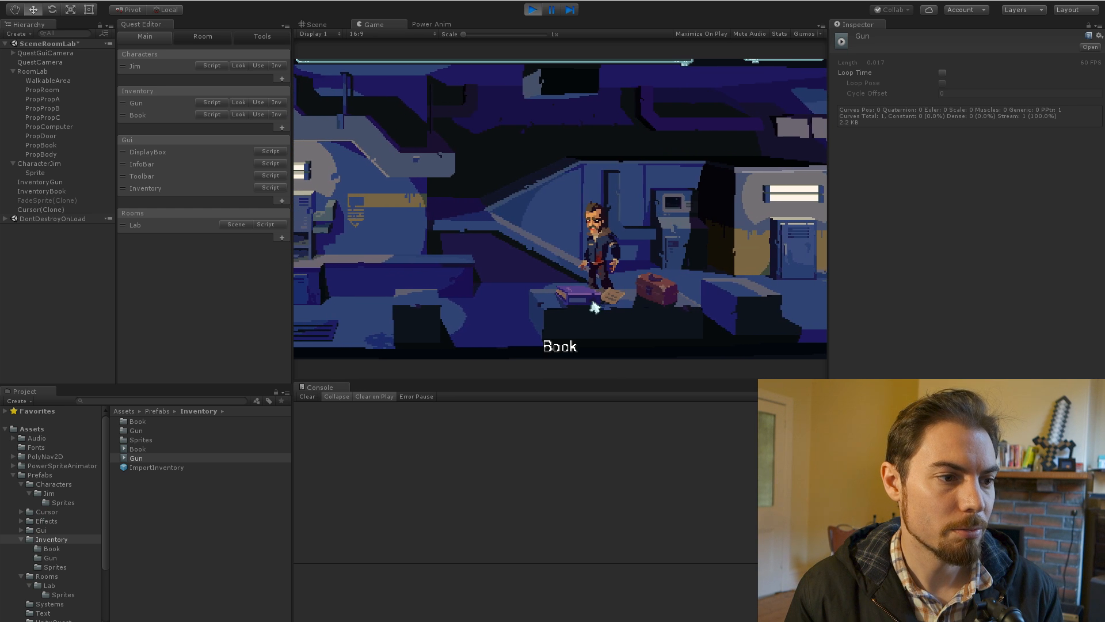
{"action": "left_click", "coordinate": [400, 329]}
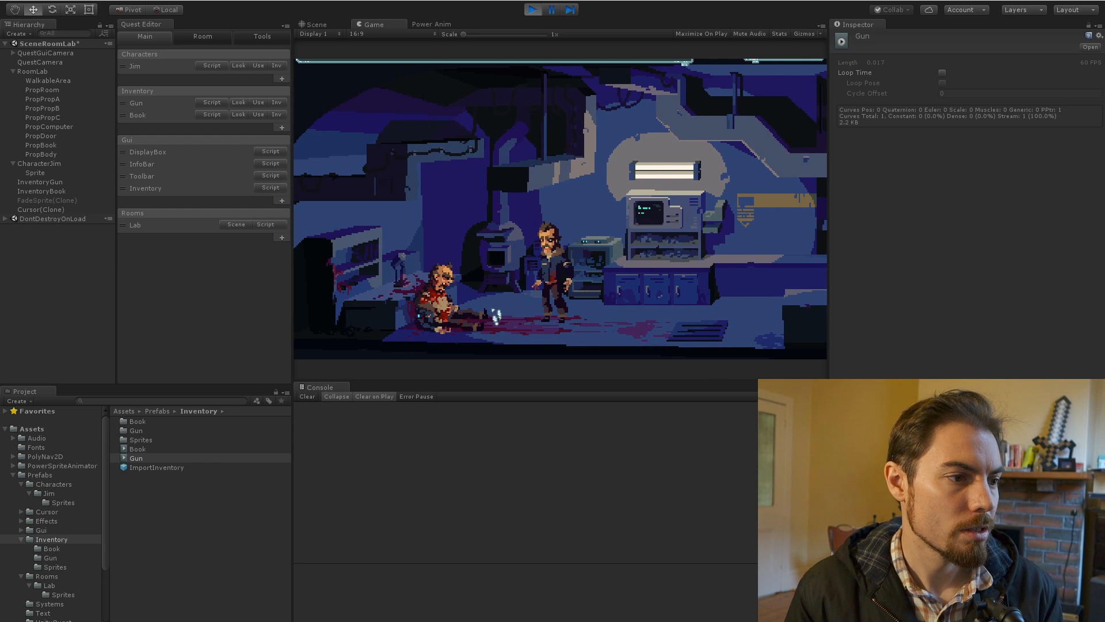
Step: Test walking Jim back and forth around the body, and stop the game
{"action": "left_click", "coordinate": [496, 316]}
{"action": "left_click", "coordinate": [467, 348]}
{"action": "left_click", "coordinate": [540, 352]}
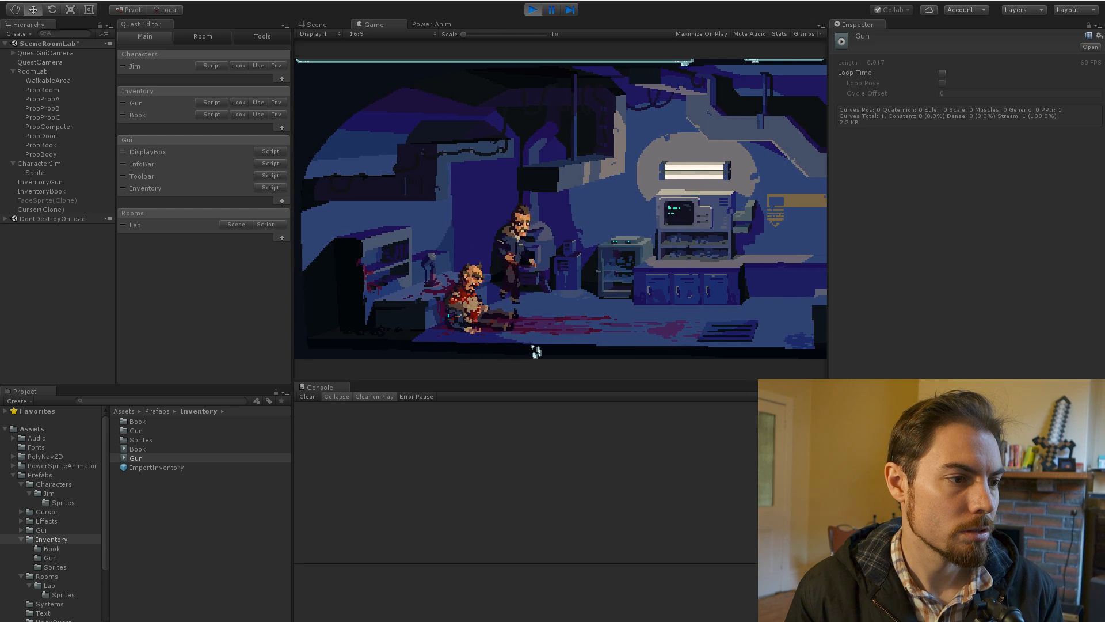
{"action": "left_click", "coordinate": [468, 345]}
{"action": "left_click", "coordinate": [578, 333]}
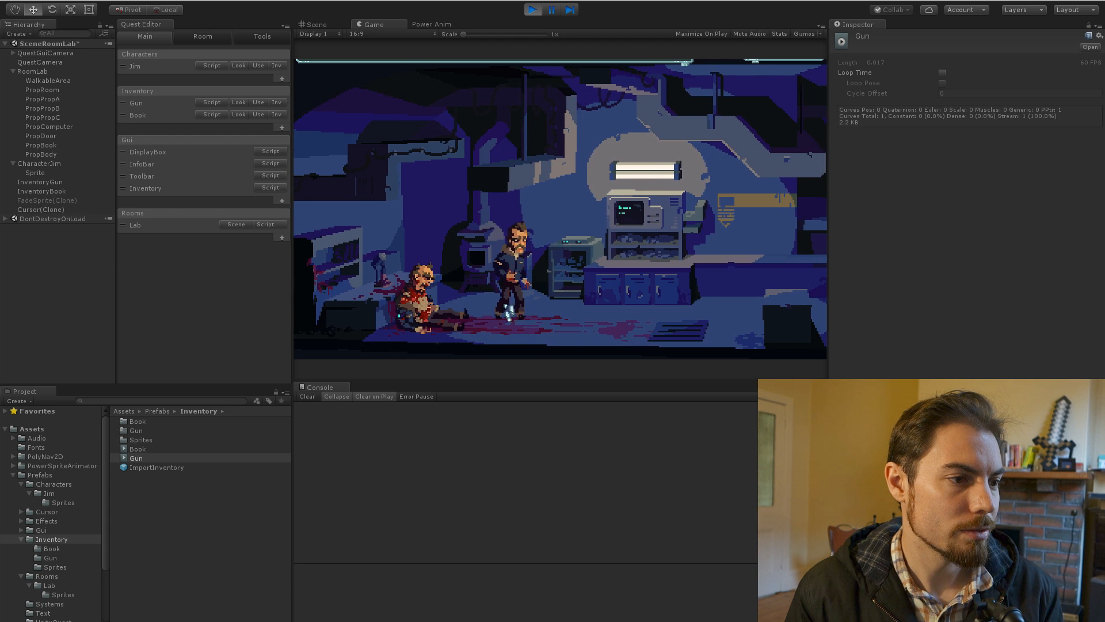
{"action": "left_click", "coordinate": [478, 311]}
{"action": "left_click", "coordinate": [472, 312]}
{"action": "left_click", "coordinate": [521, 311]}
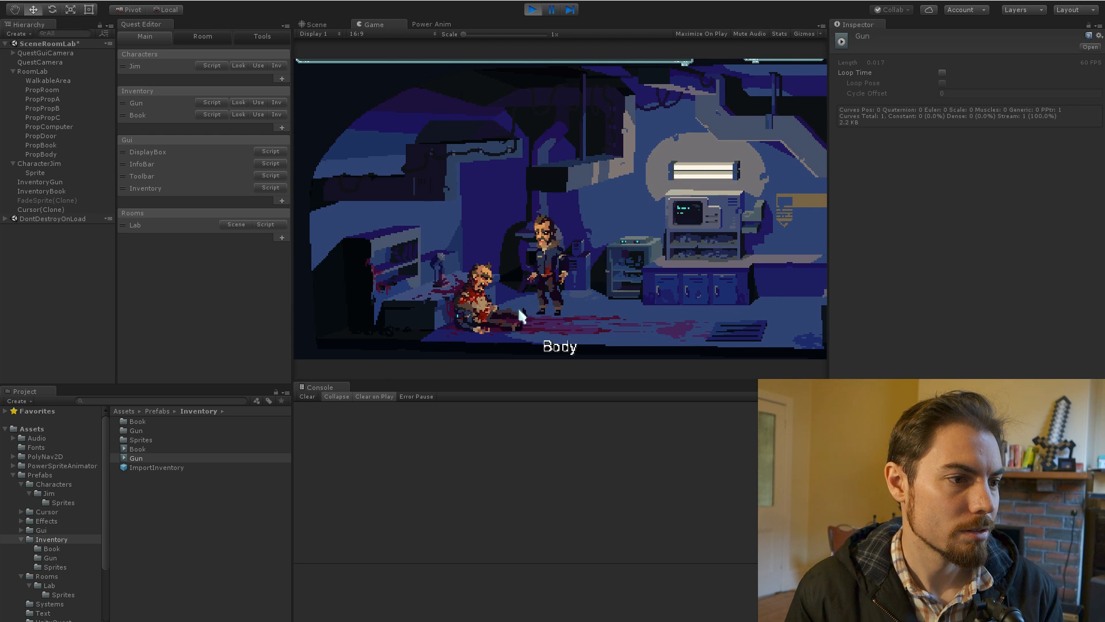
{"action": "left_click", "coordinate": [519, 309]}
{"action": "left_click", "coordinate": [563, 323]}
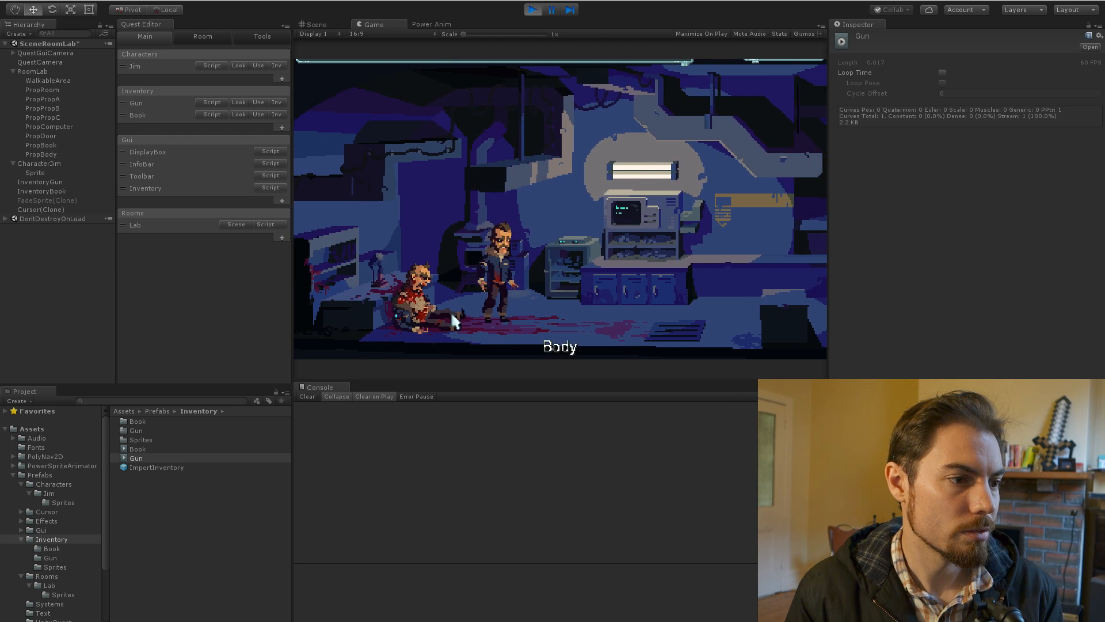
{"action": "left_click", "coordinate": [533, 10]}
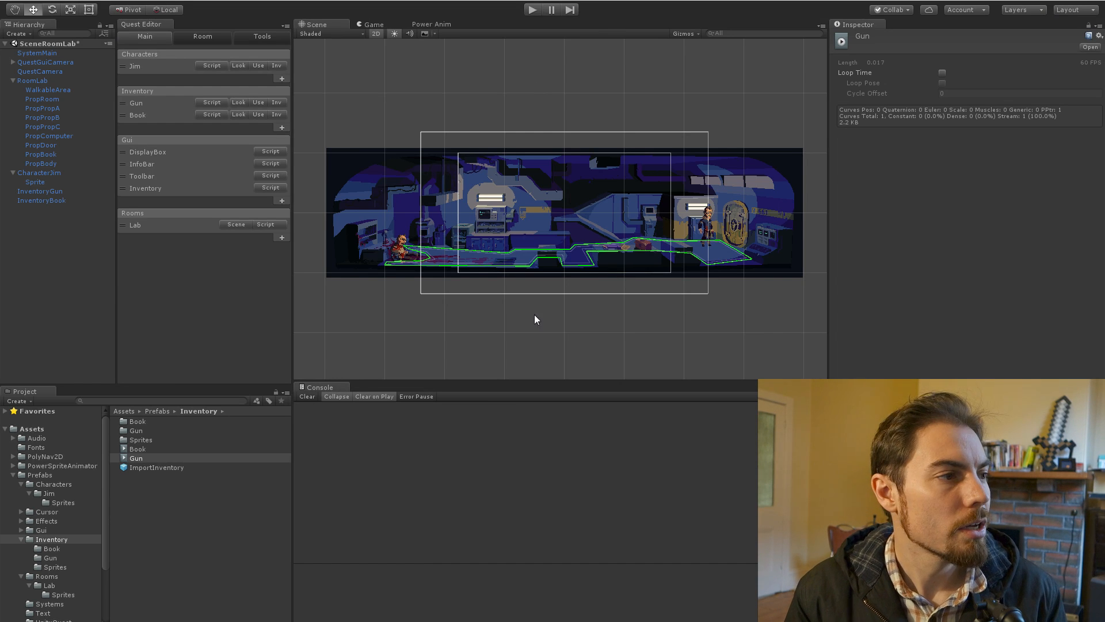
{"action": "scroll", "coordinate": [640, 272], "scroll_direction": "up", "scroll_amount": 2}
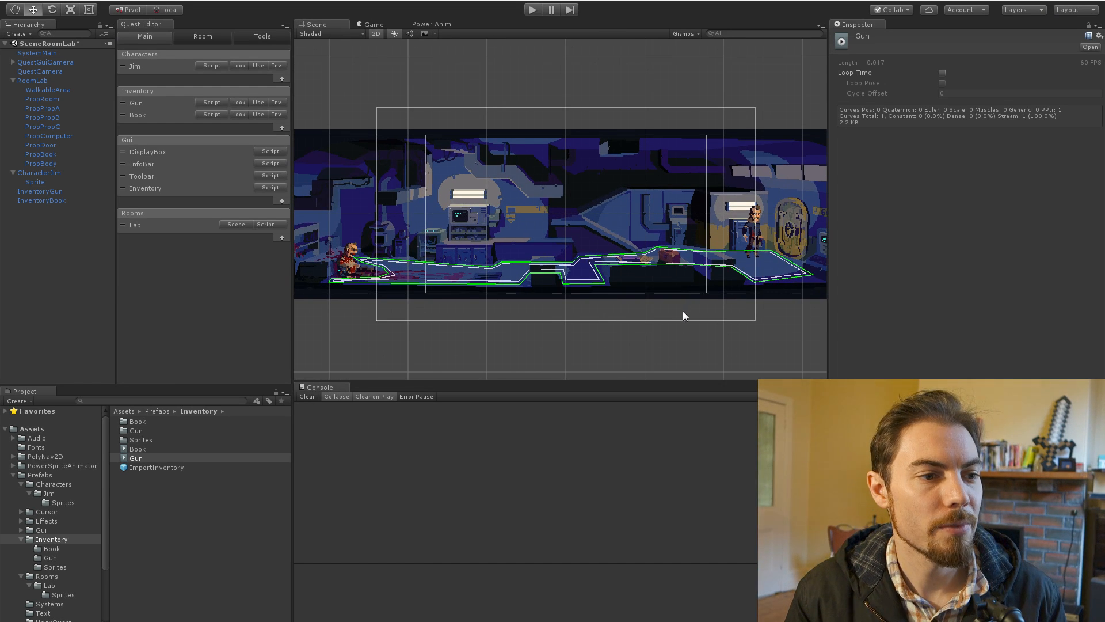
{"action": "scroll", "coordinate": [592, 296], "scroll_direction": "up", "scroll_amount": 3}
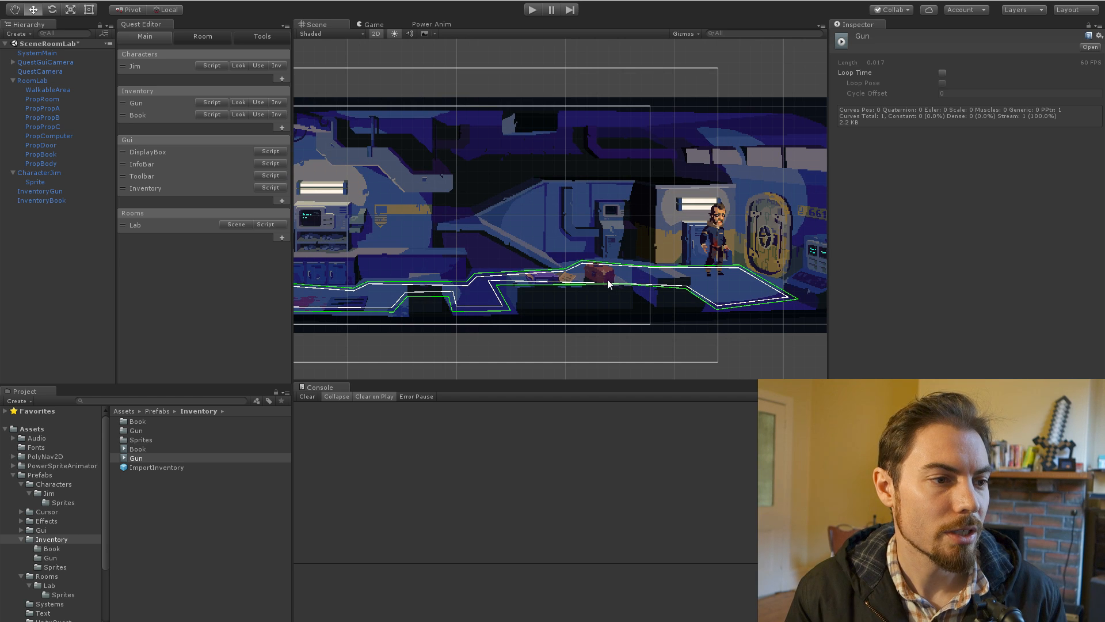